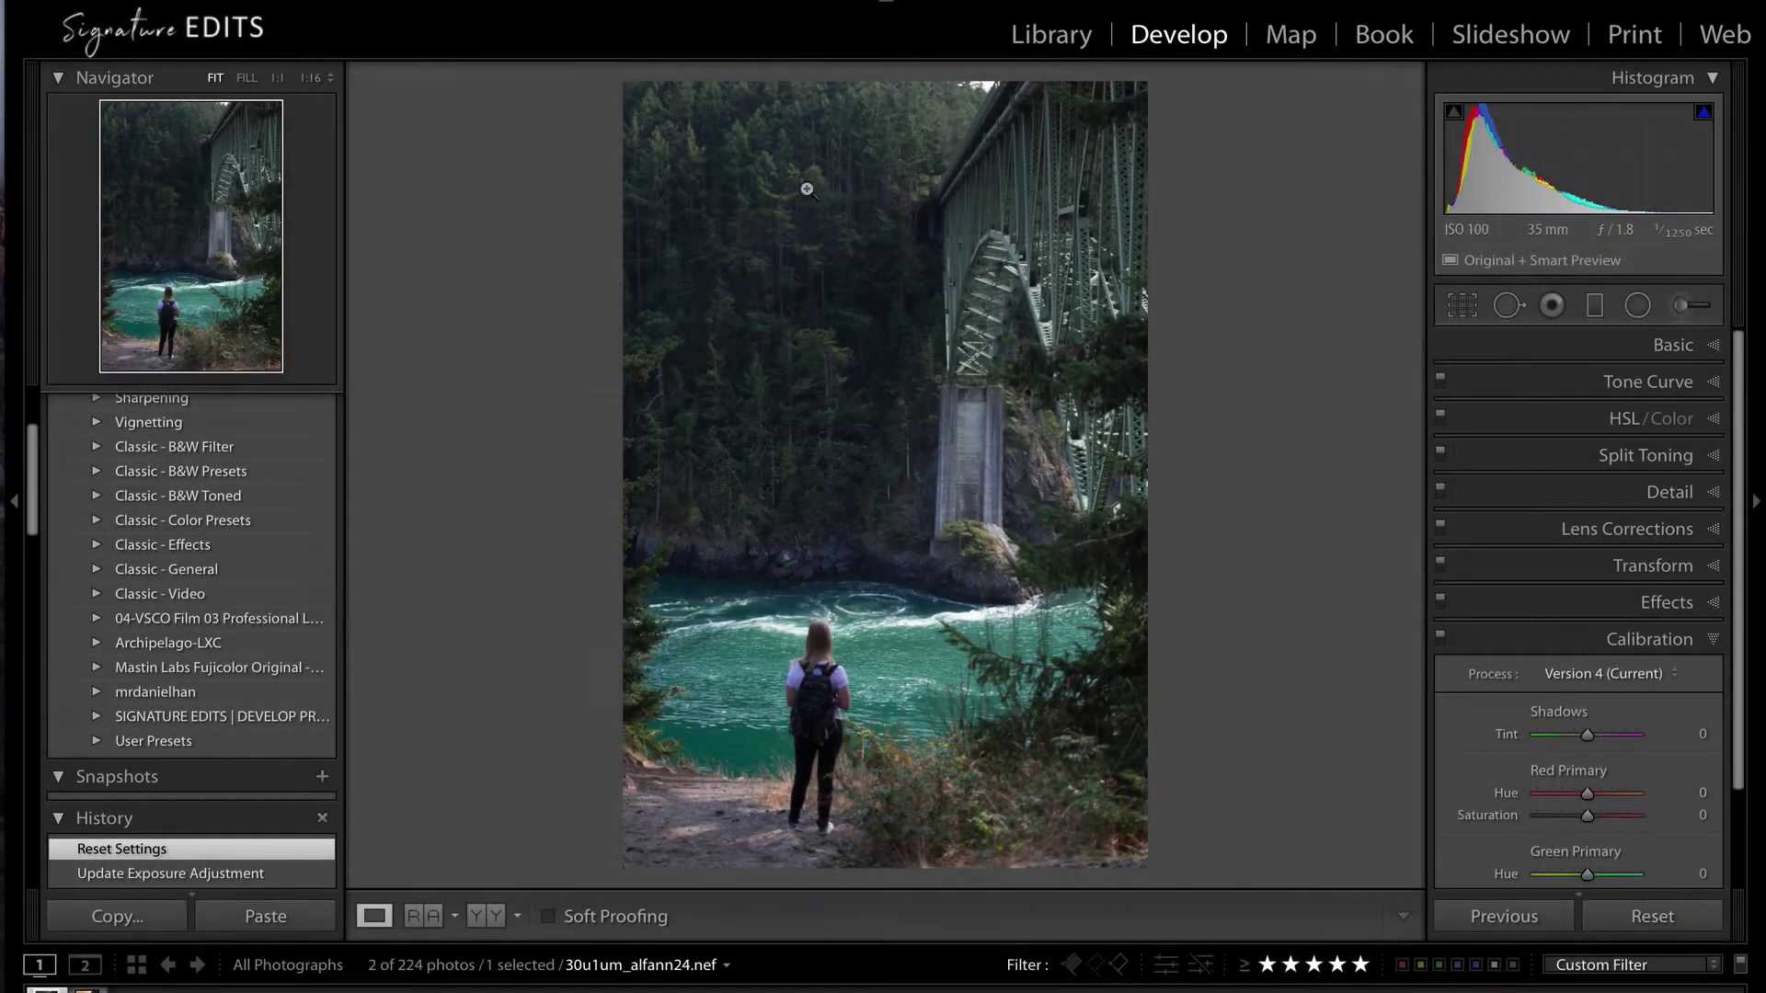
# Compare the edited and original versions and inspect the forest and bridge at full size
pyautogui.press('Right')
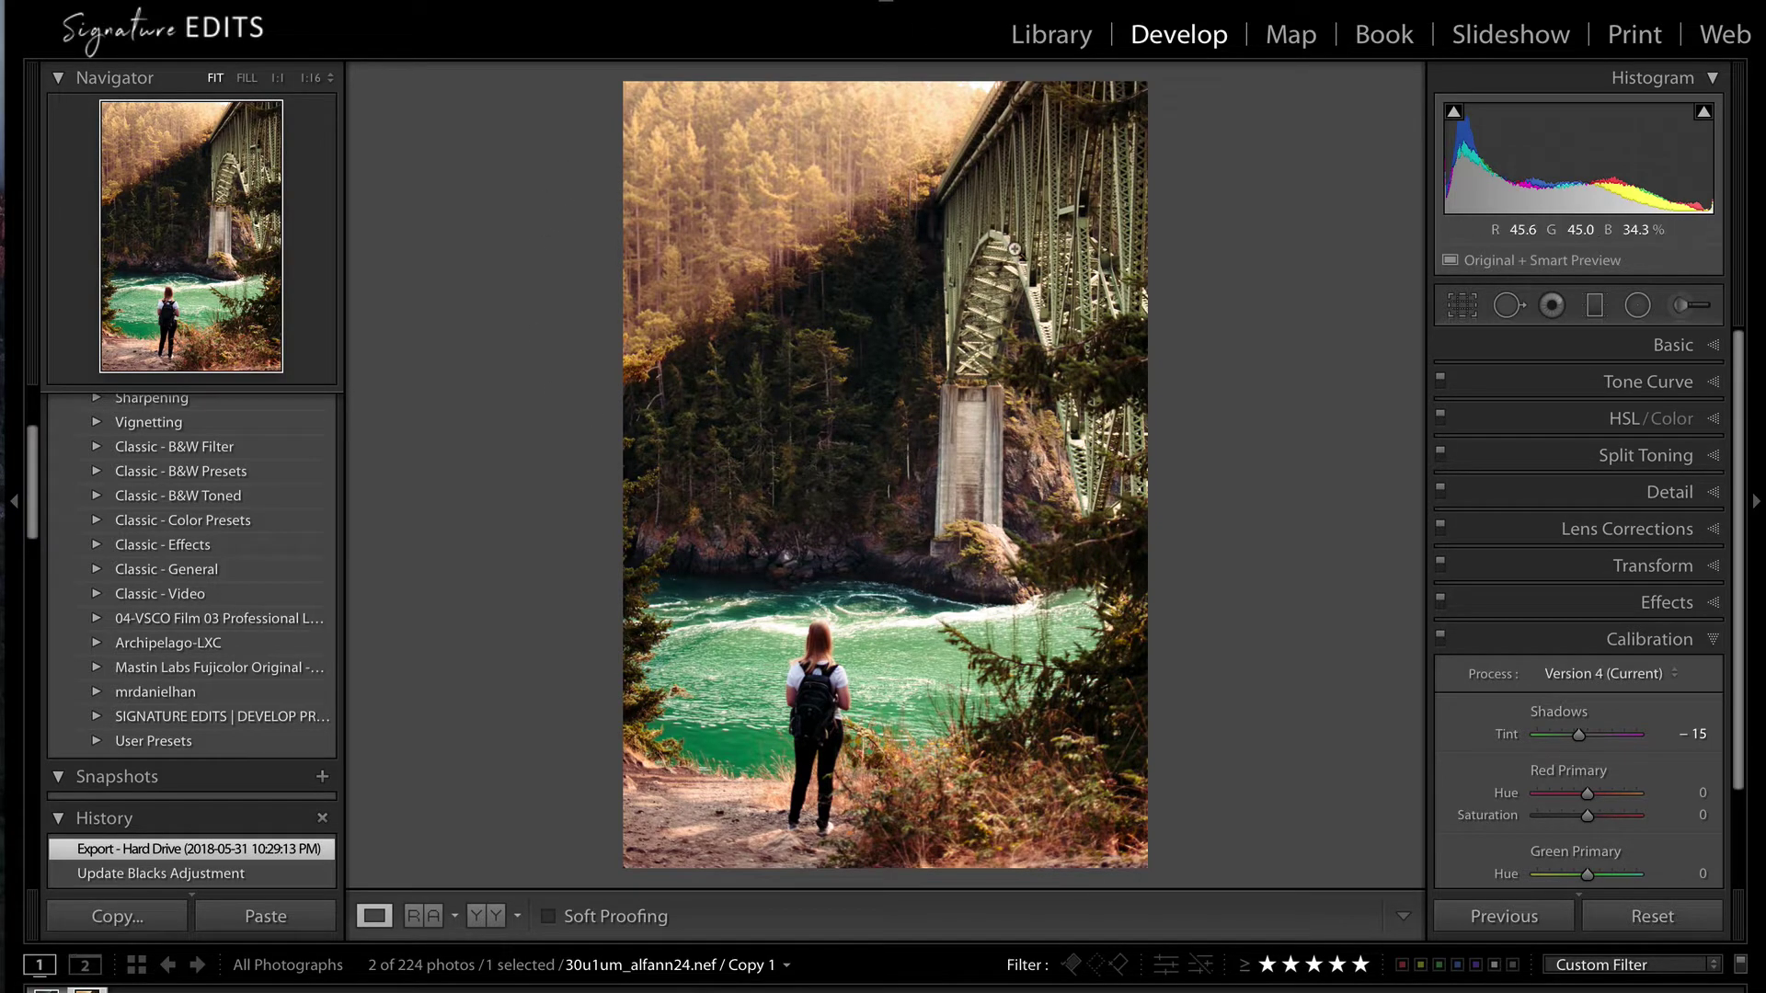
pyautogui.press('Left')
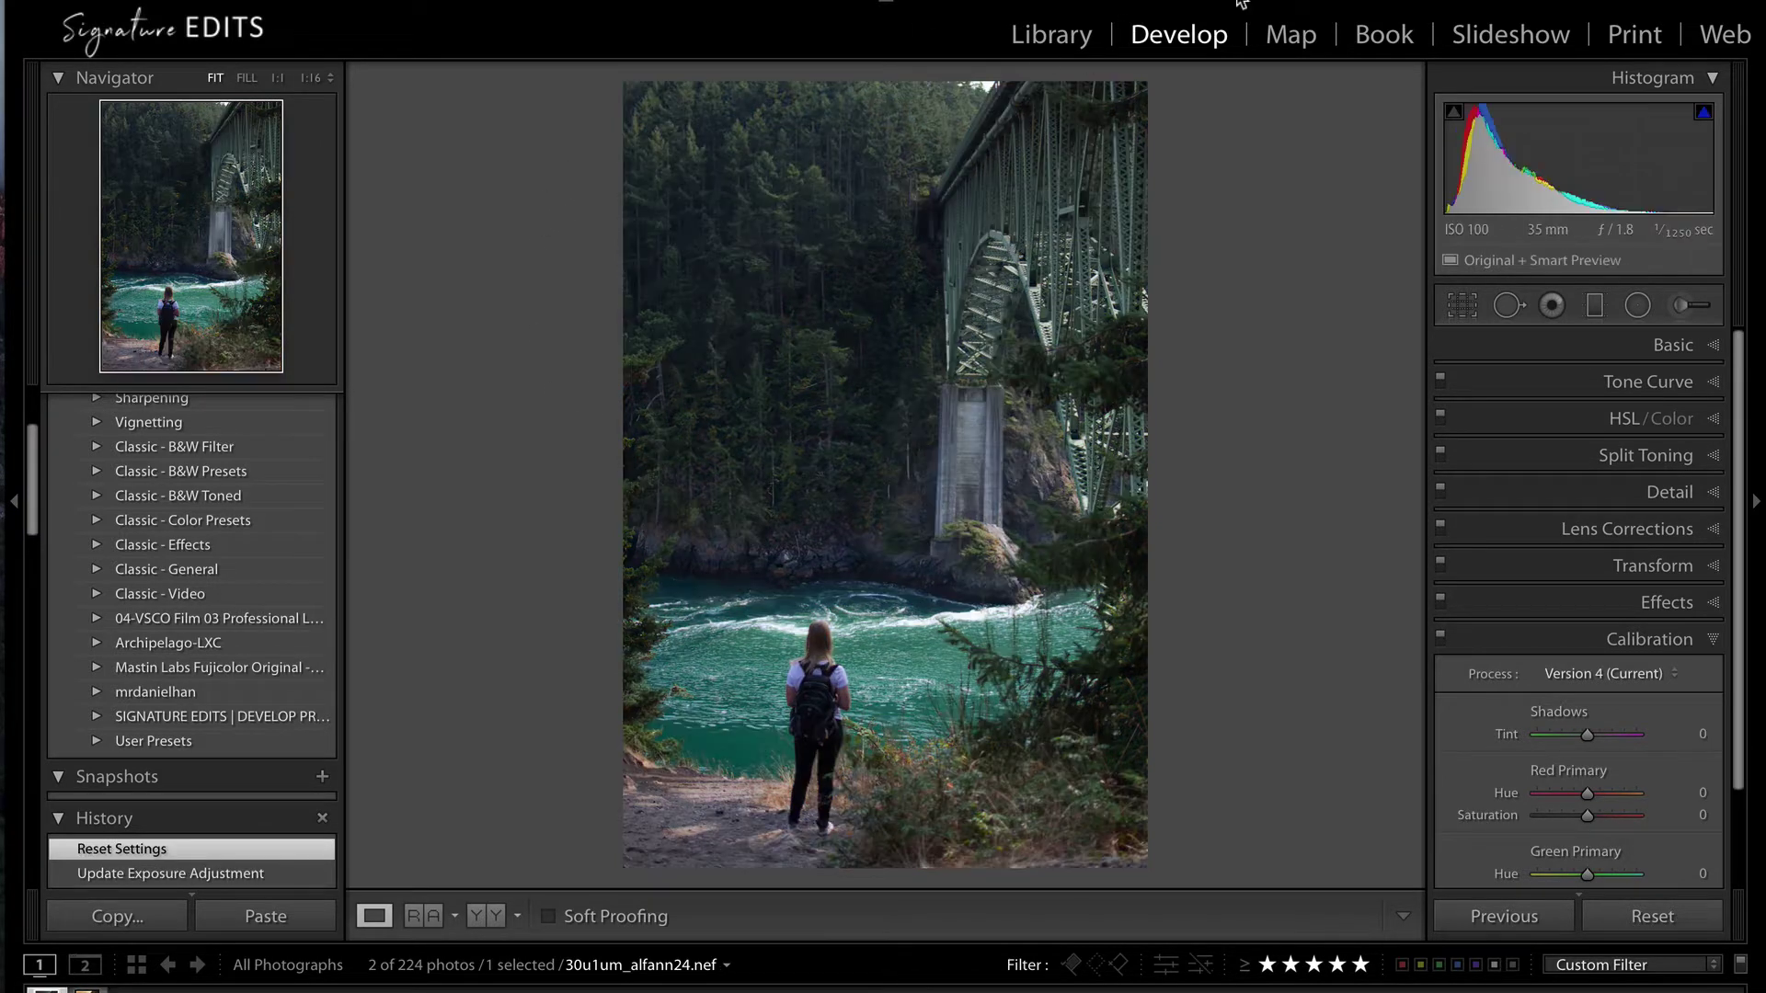
pyautogui.click(868, 219)
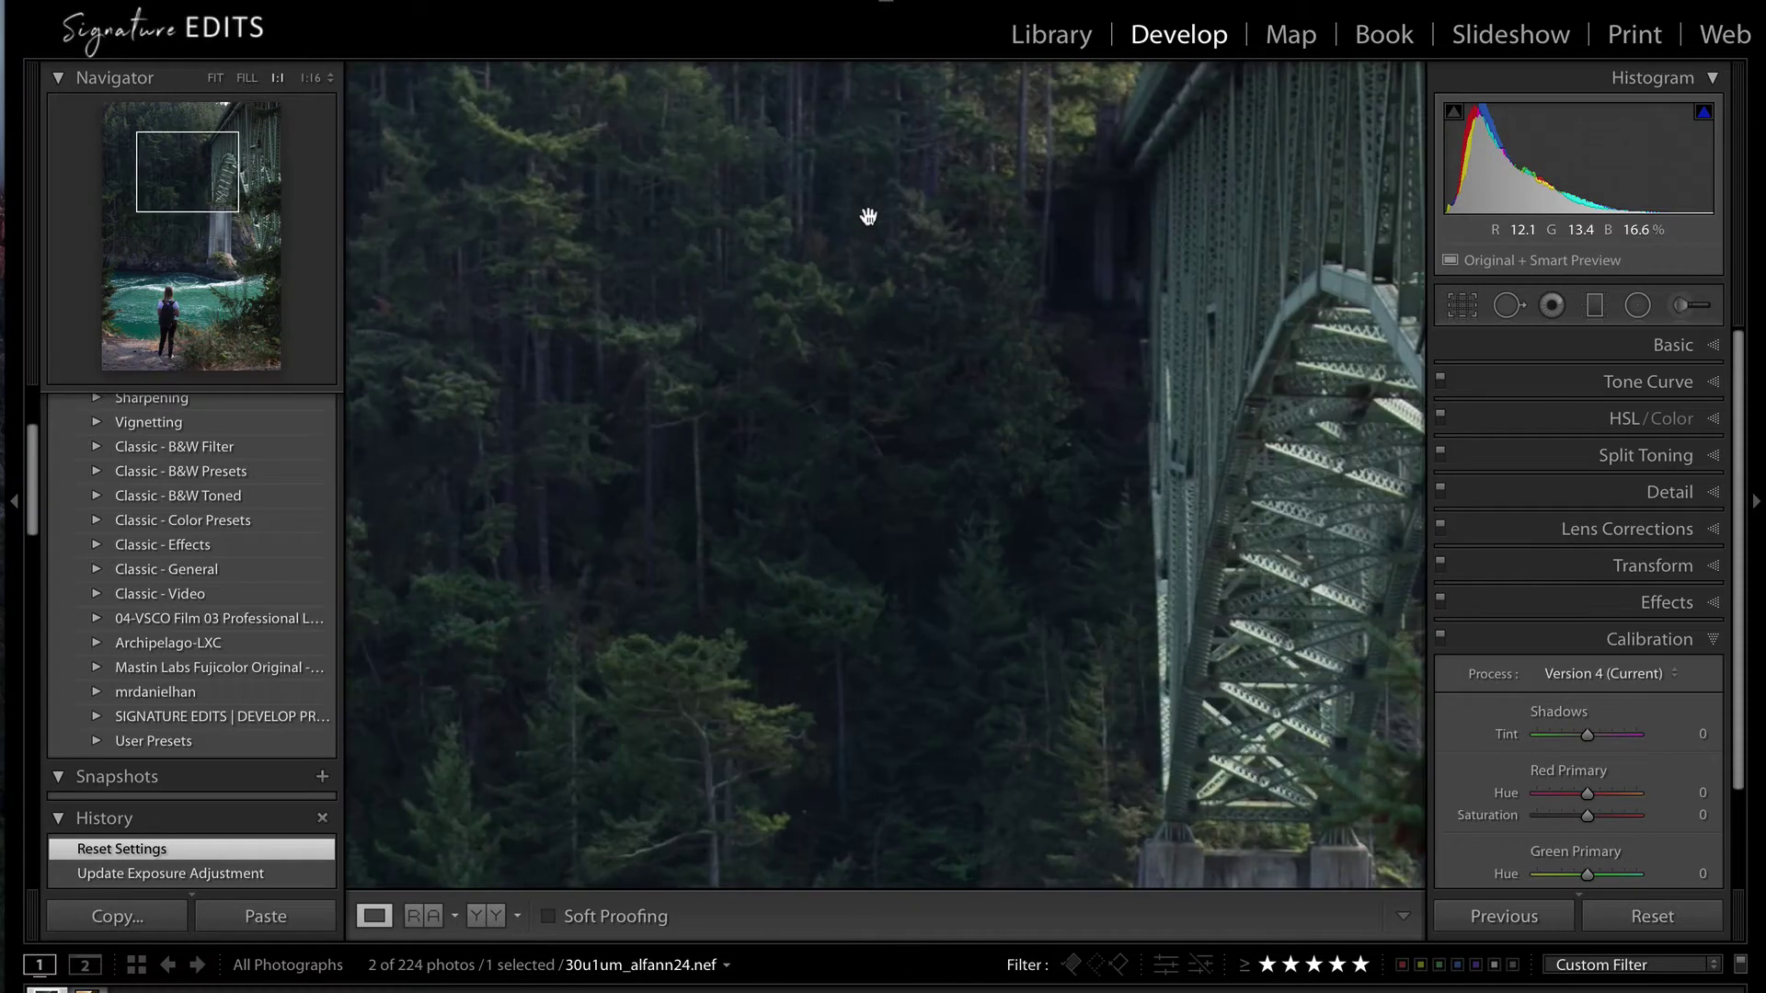
pyautogui.moveTo(849, 386); pyautogui.dragTo(1403, 343)
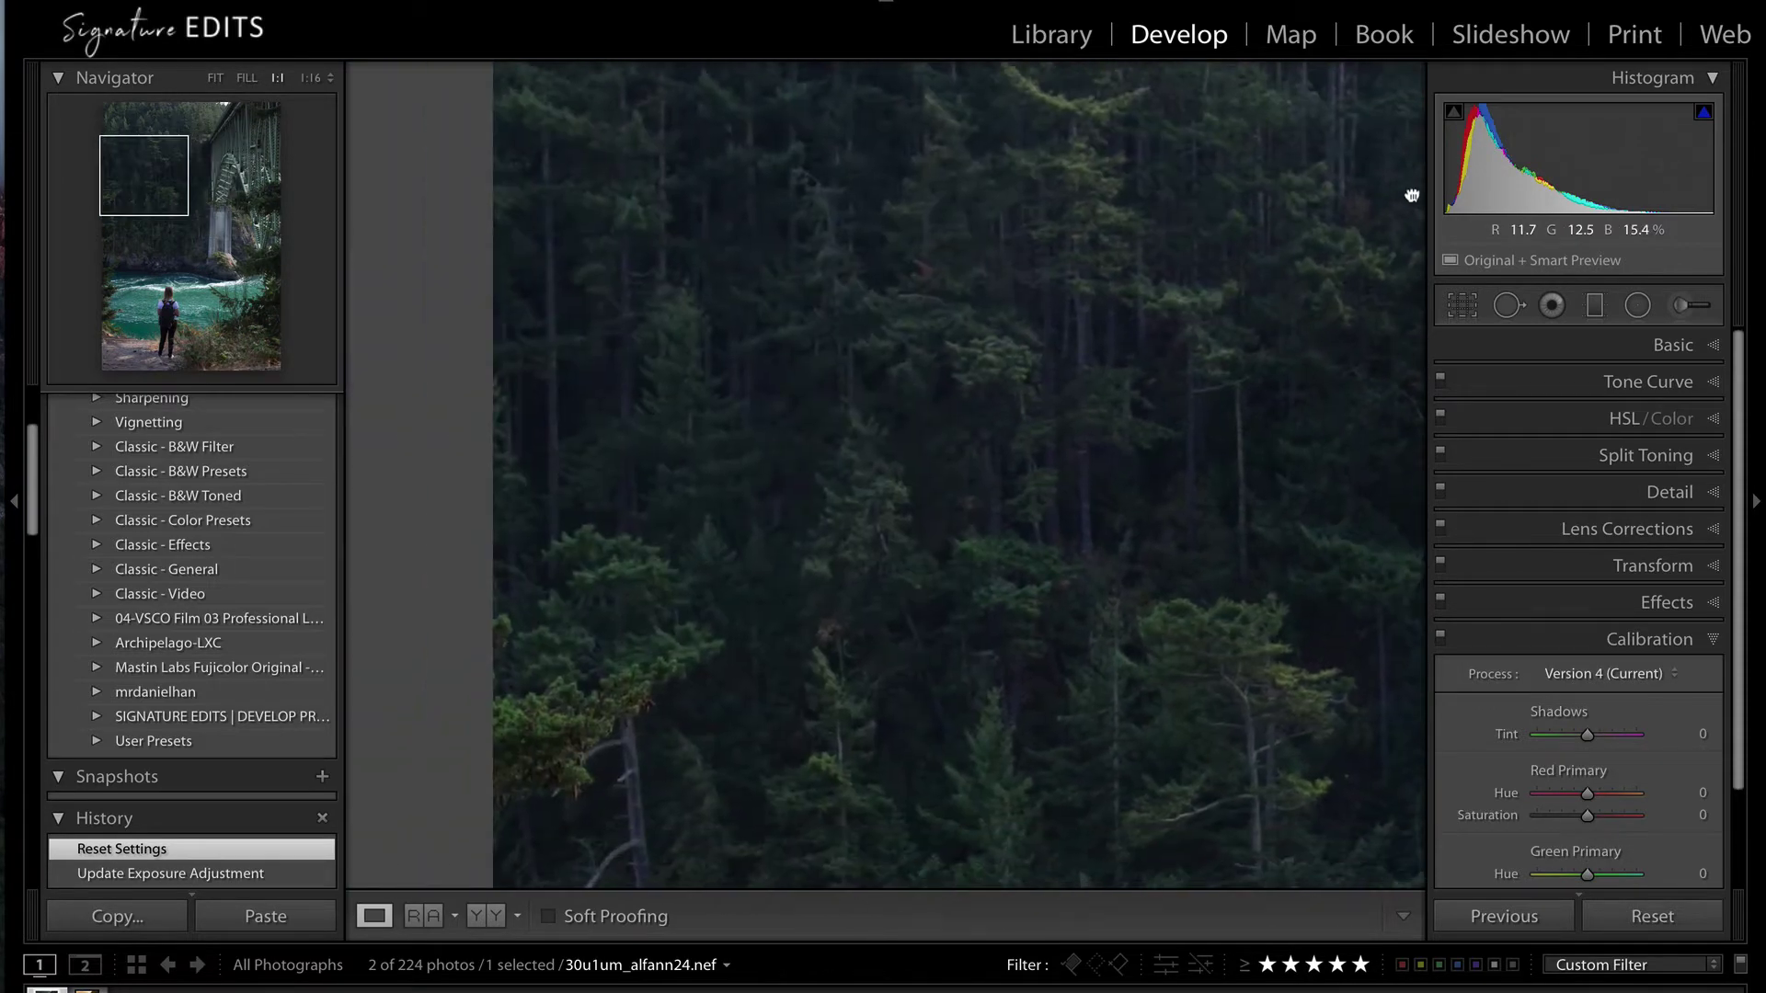
pyautogui.moveTo(1426, 197); pyautogui.dragTo(758, 438)
pyautogui.click(894, 414)
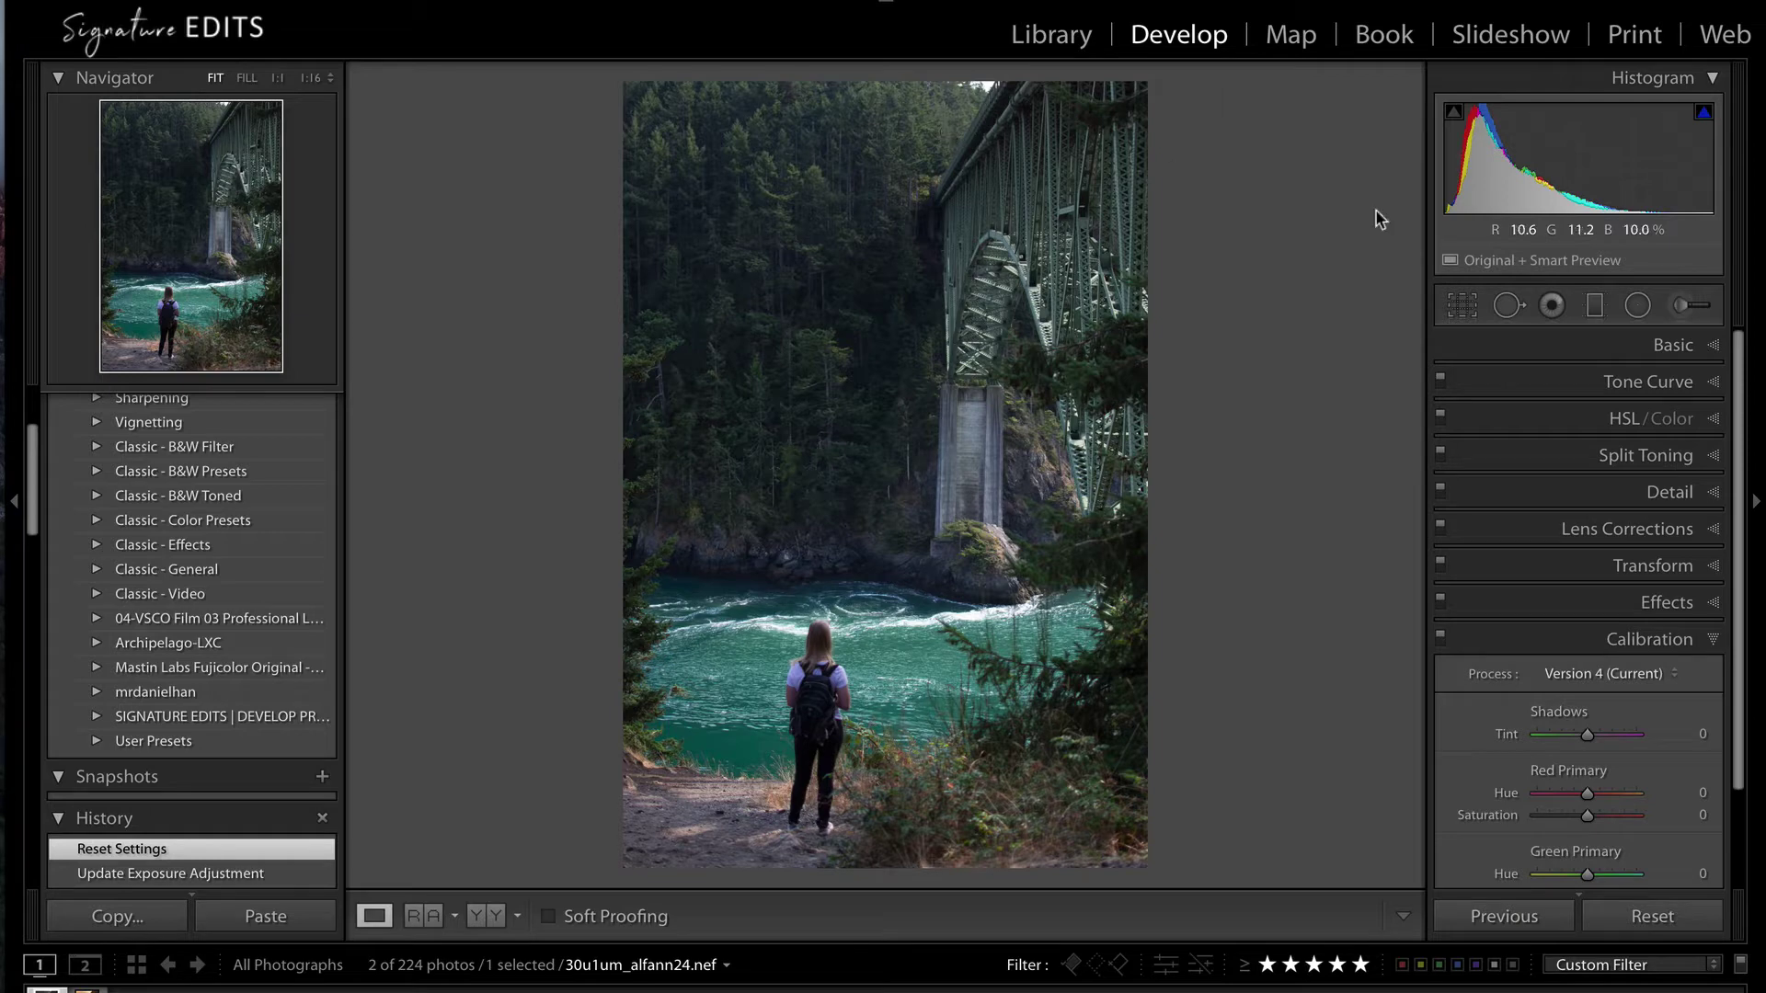
# Set Temp 7,341, Tint +33, Contrast +26, Highlights +39 and Shadows -26 in the Basic panel
pyautogui.click(1689, 350)
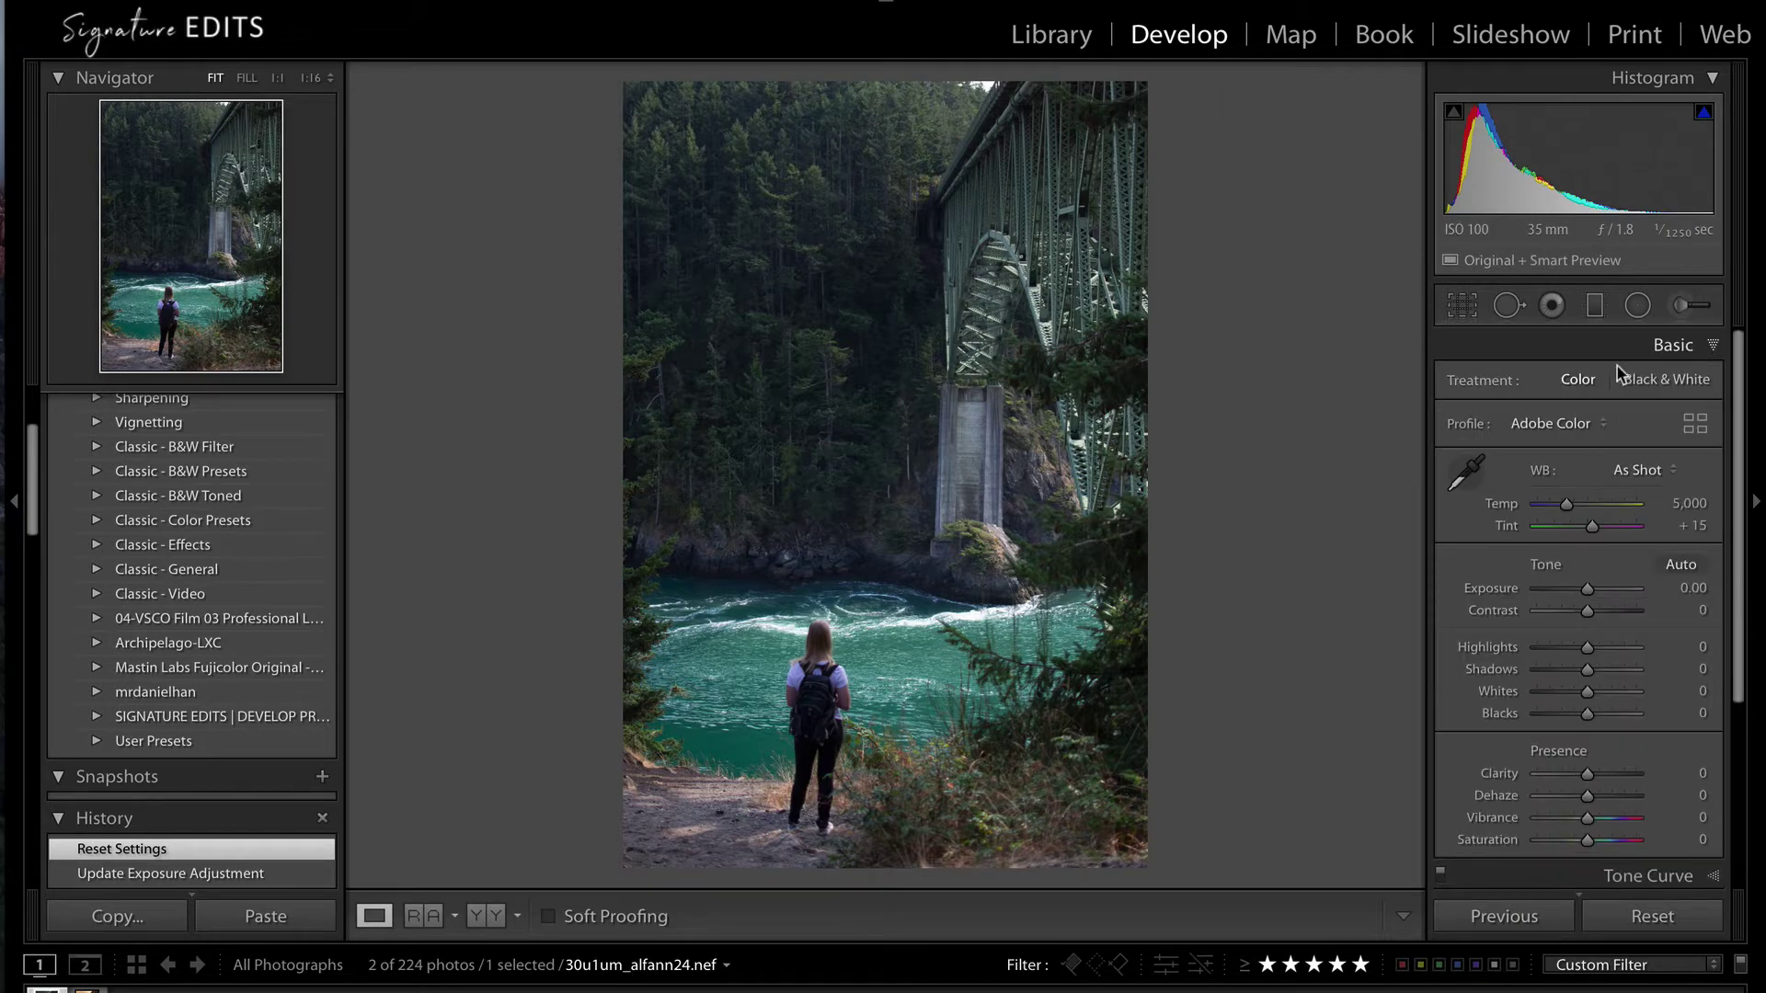
pyautogui.moveTo(1583, 505); pyautogui.dragTo(1590, 506)
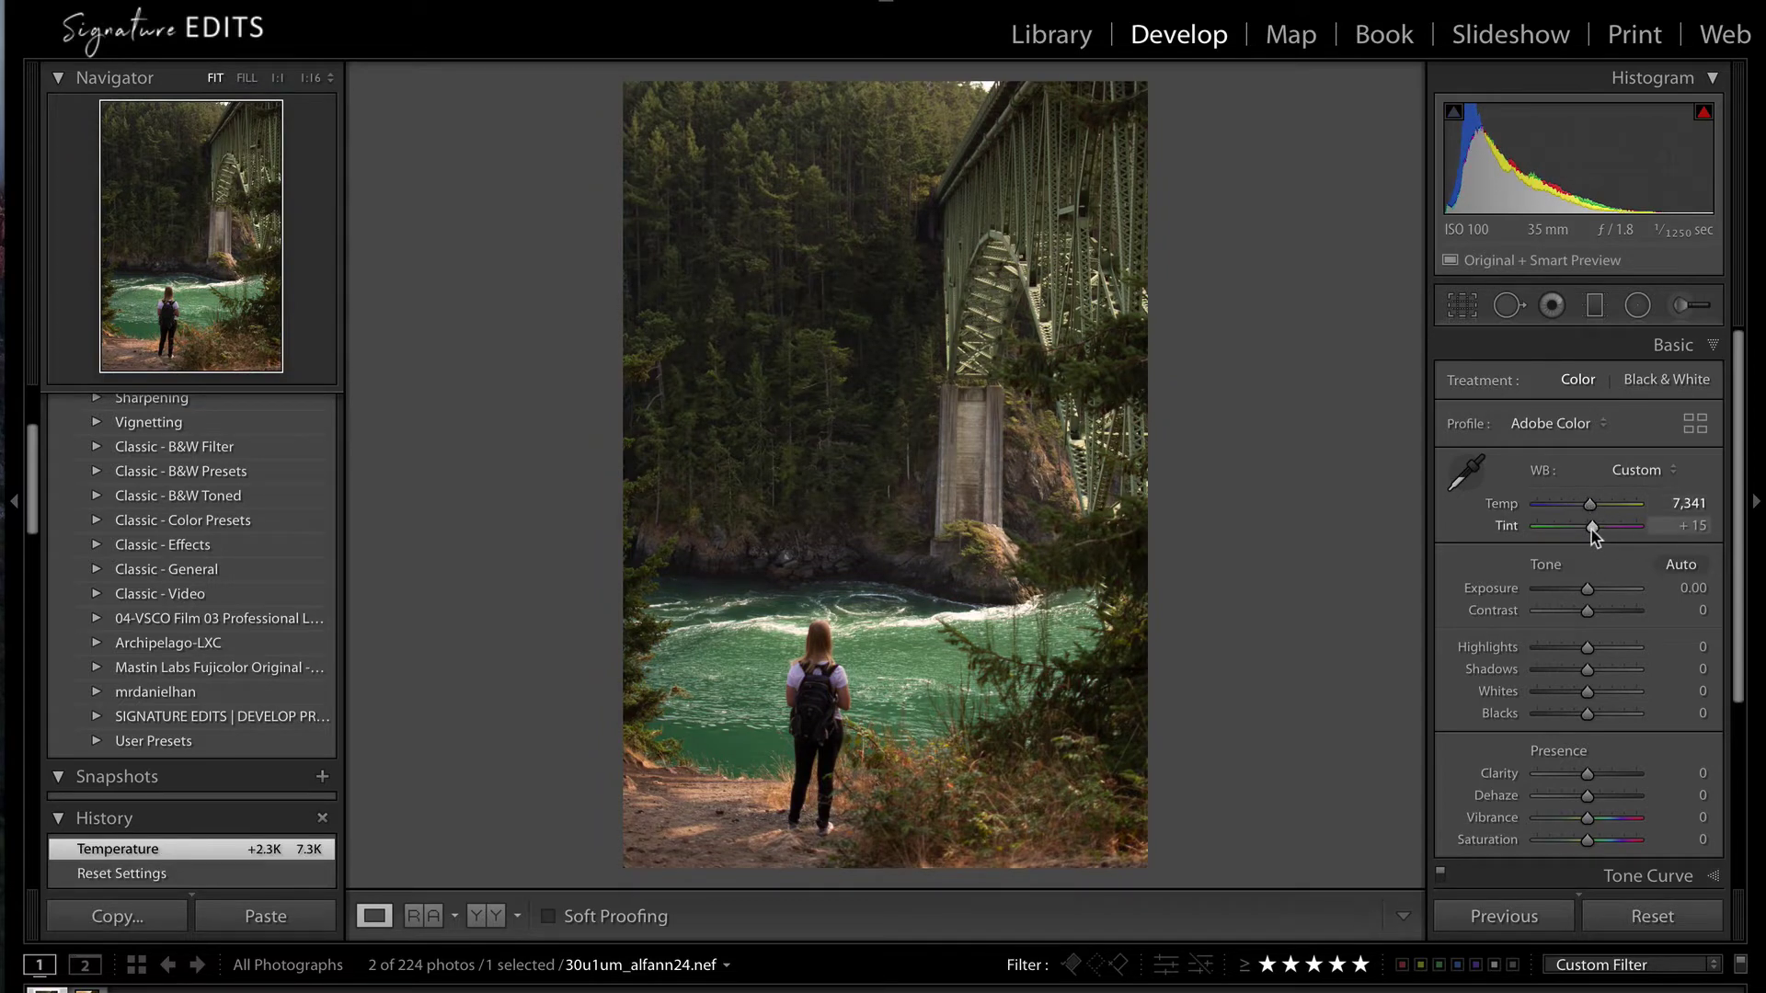
pyautogui.moveTo(1593, 531)
pyautogui.mouseDown()
pyautogui.moveTo(1577, 529)
pyautogui.moveTo(1599, 533)
pyautogui.mouseUp()
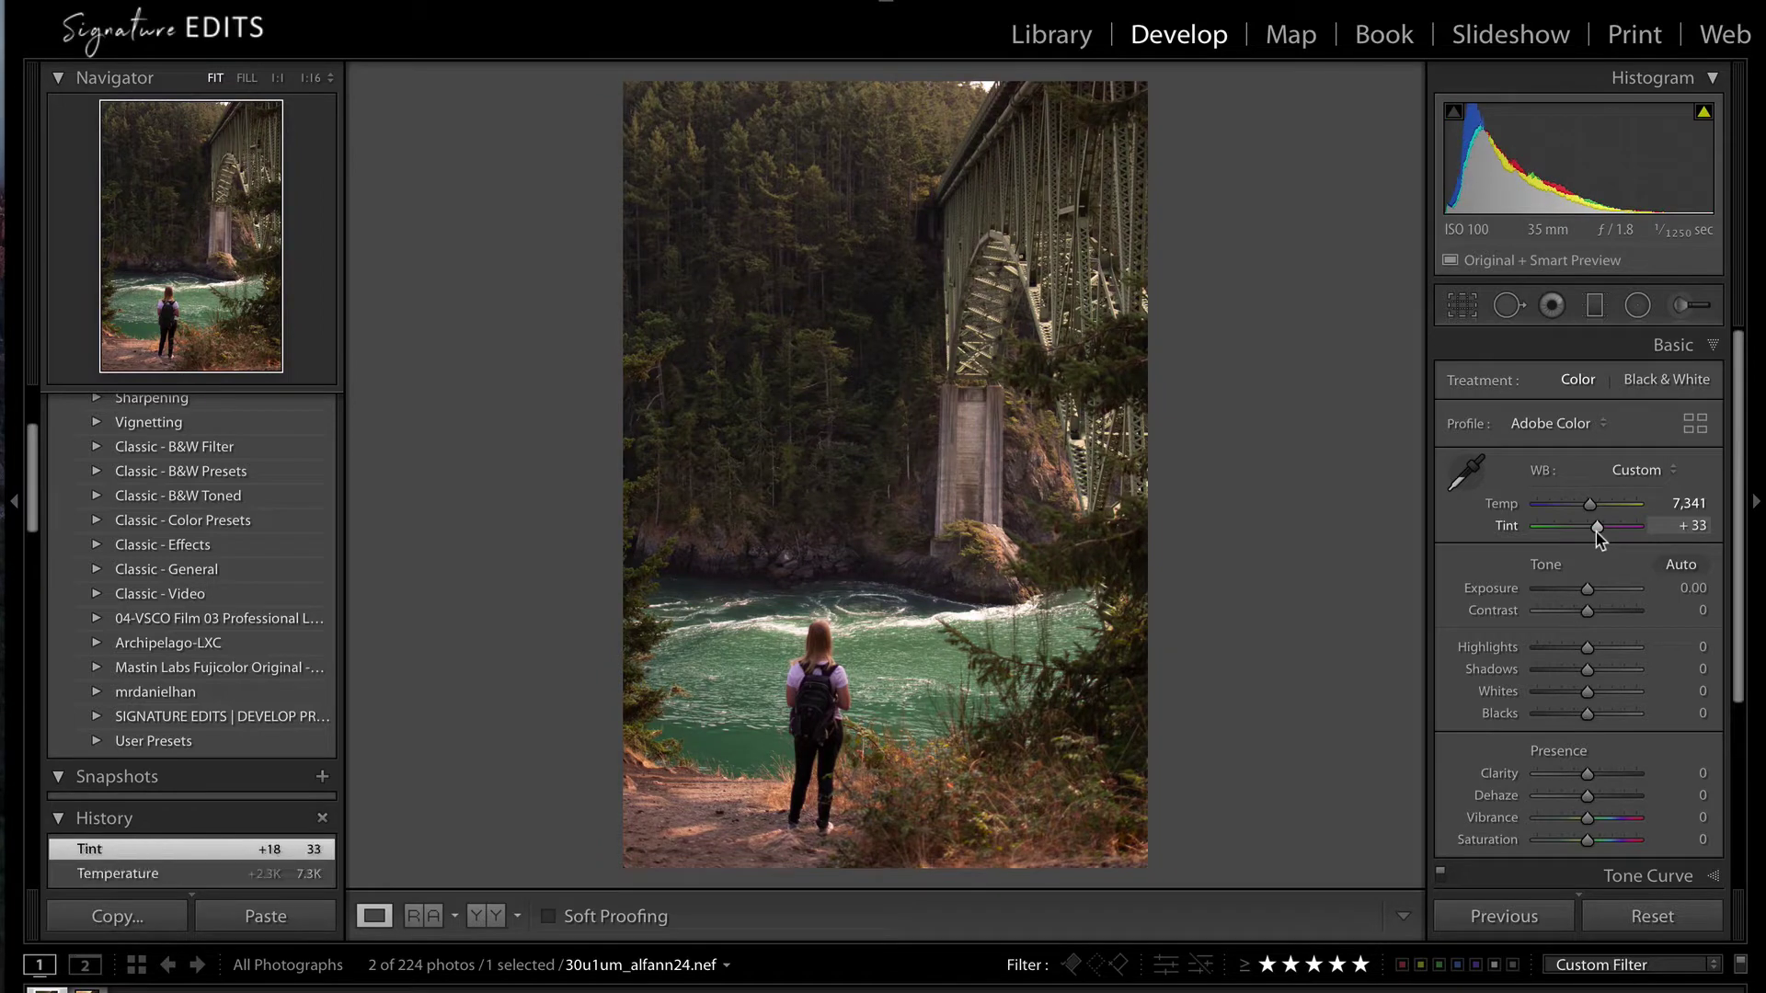
pyautogui.click(1611, 613)
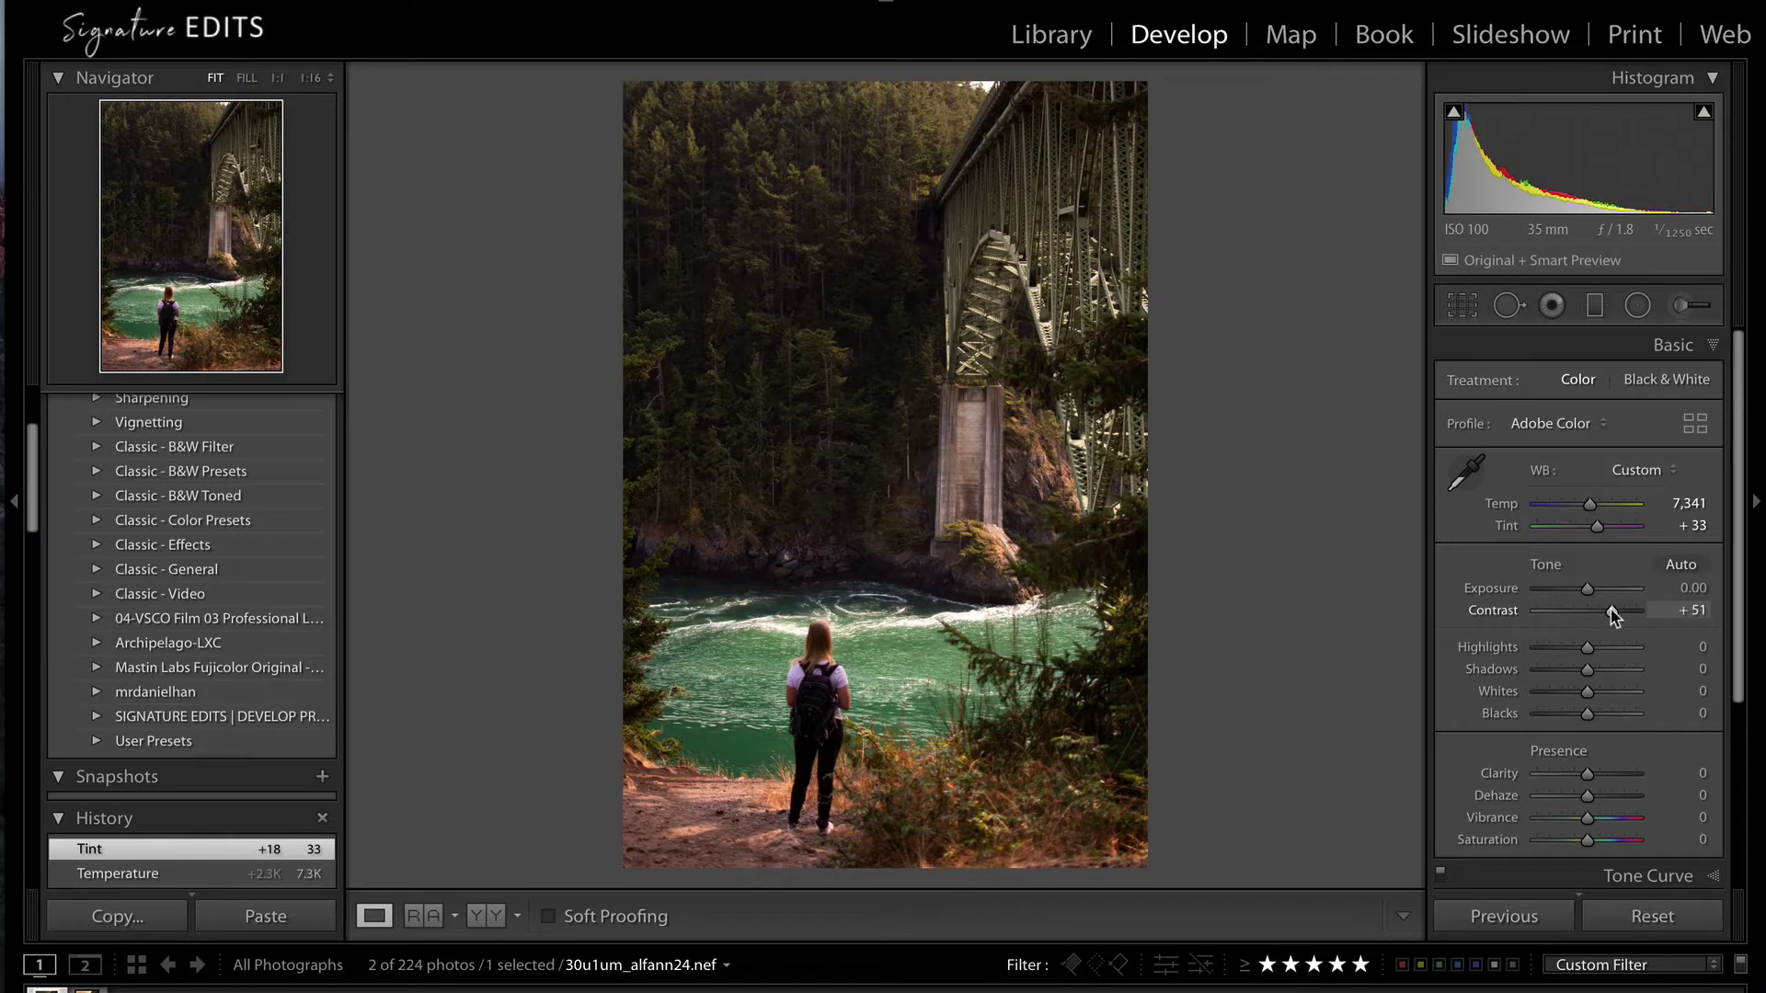
pyautogui.moveTo(1611, 613); pyautogui.dragTo(1600, 618)
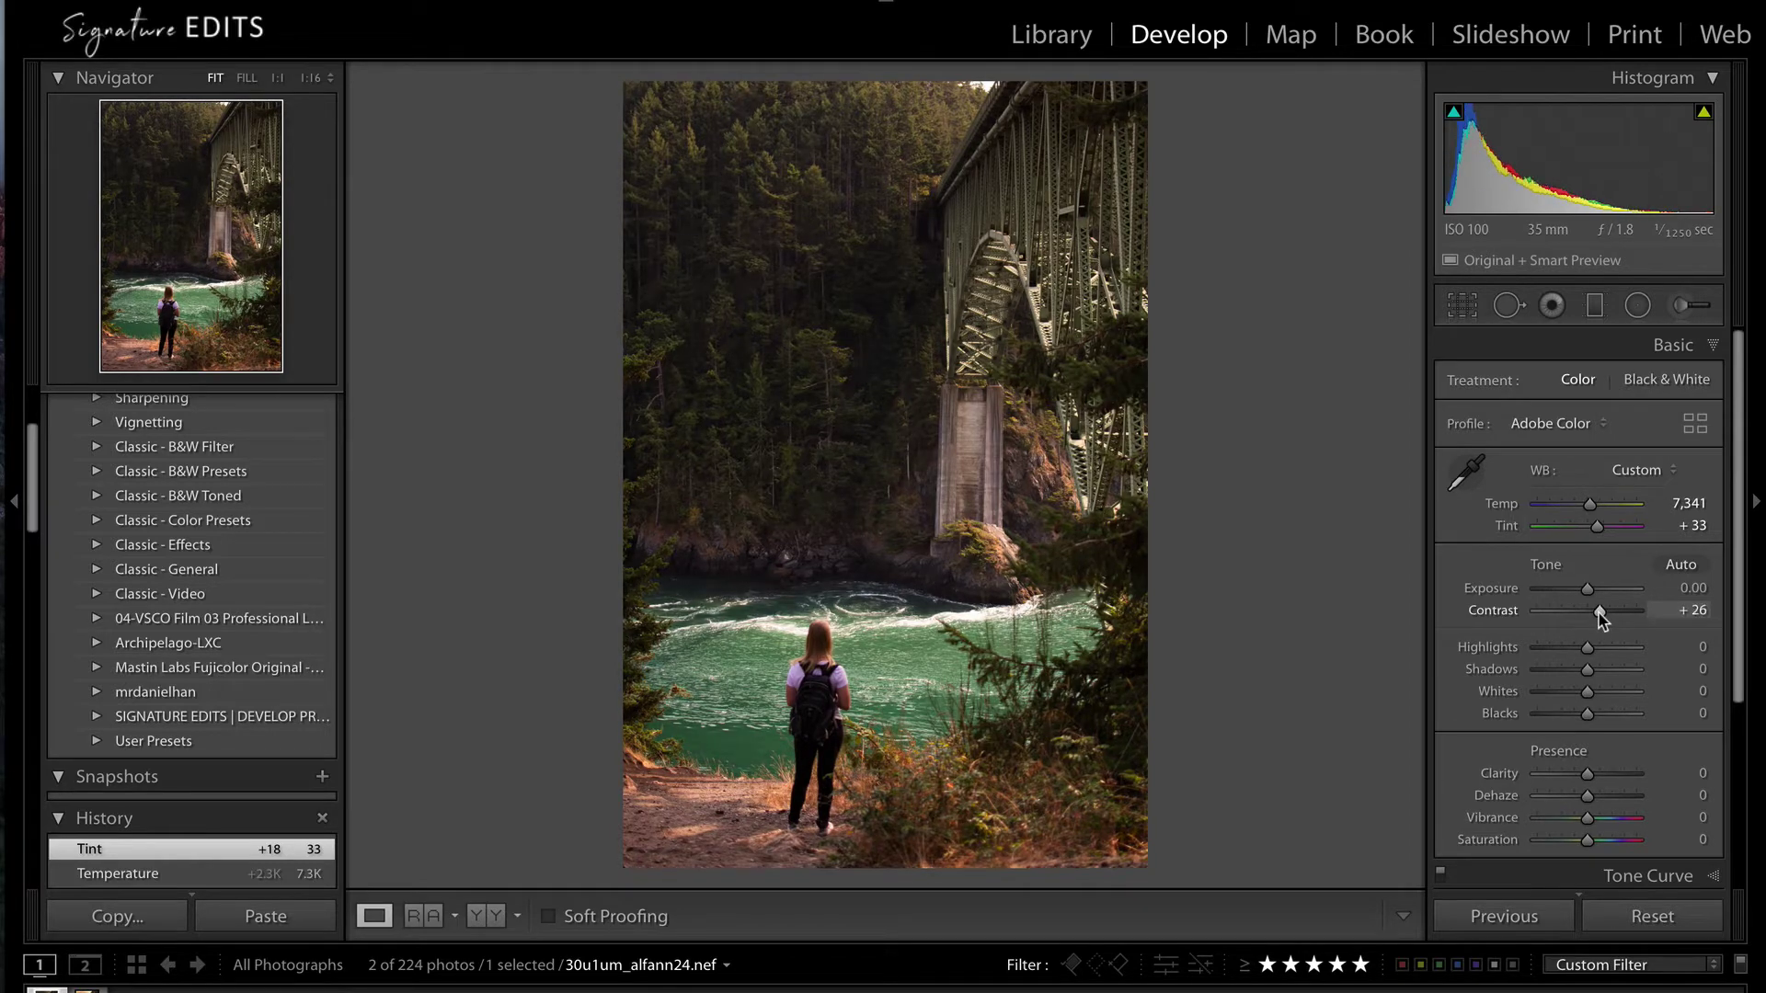
pyautogui.scroll(-1, 1614, 593)
pyautogui.click(1607, 609)
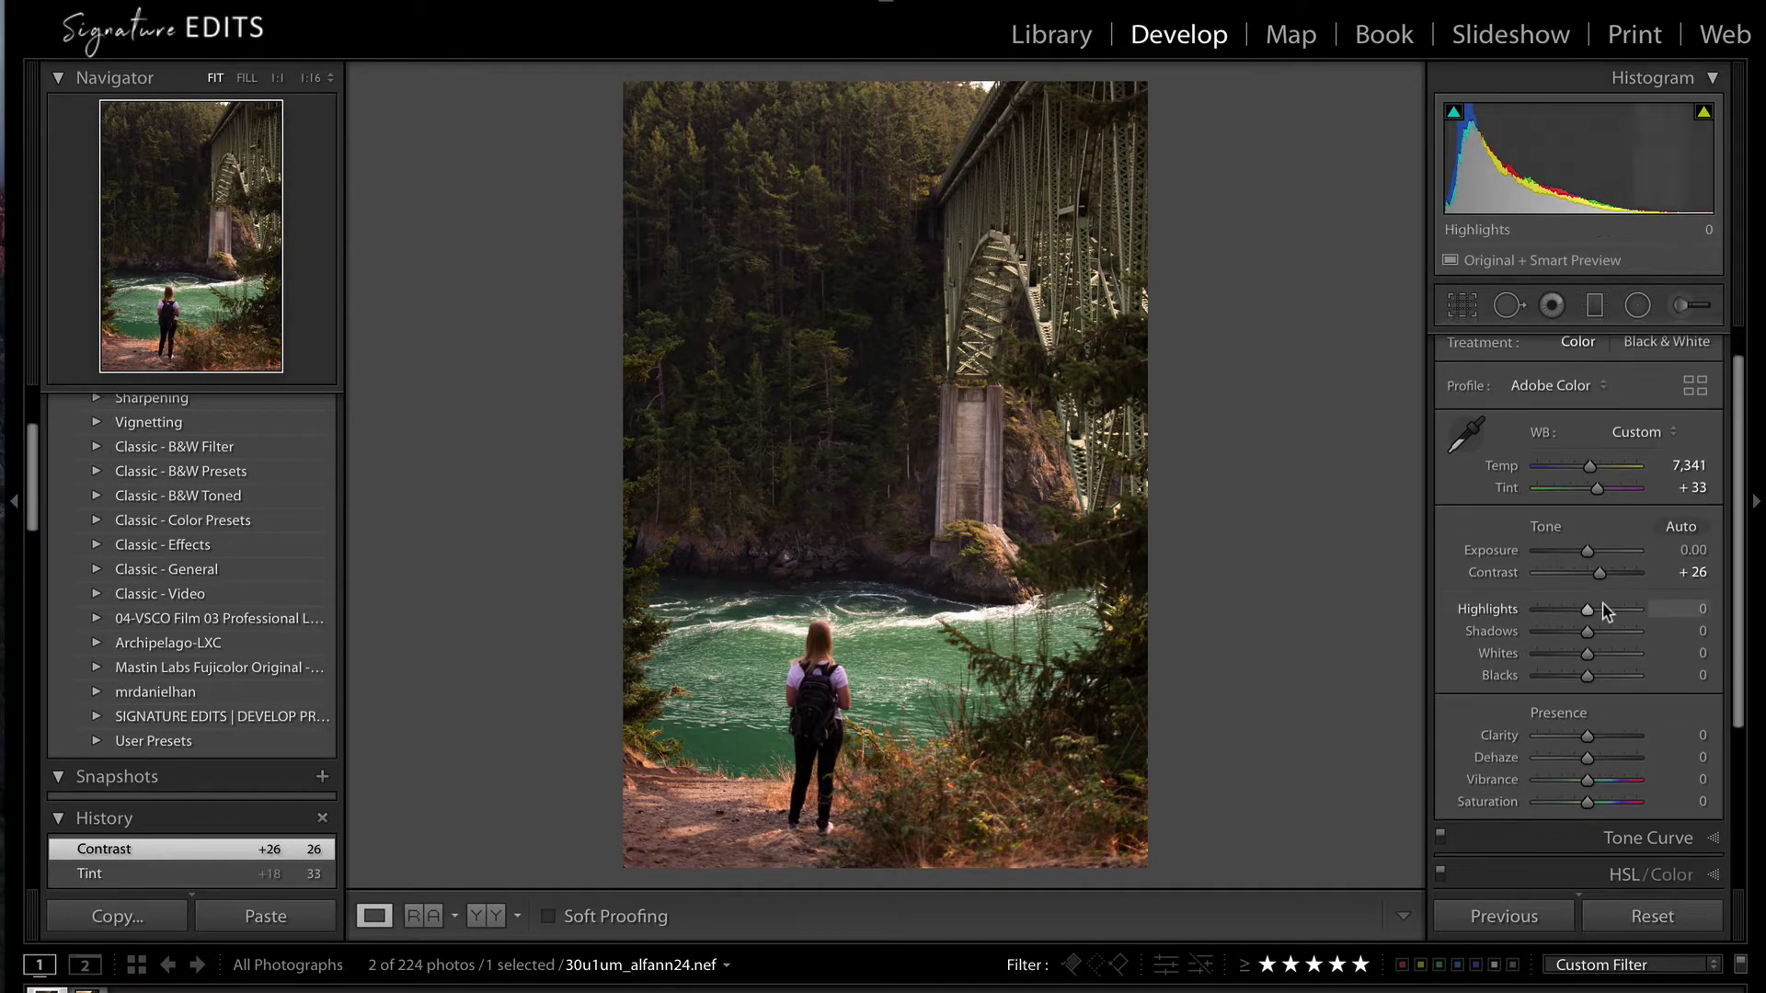
pyautogui.moveTo(1592, 636)
pyautogui.mouseDown()
pyautogui.moveTo(1574, 635)
pyautogui.moveTo(1593, 607)
pyautogui.mouseUp()
pyautogui.scroll(-1, 1619, 703)
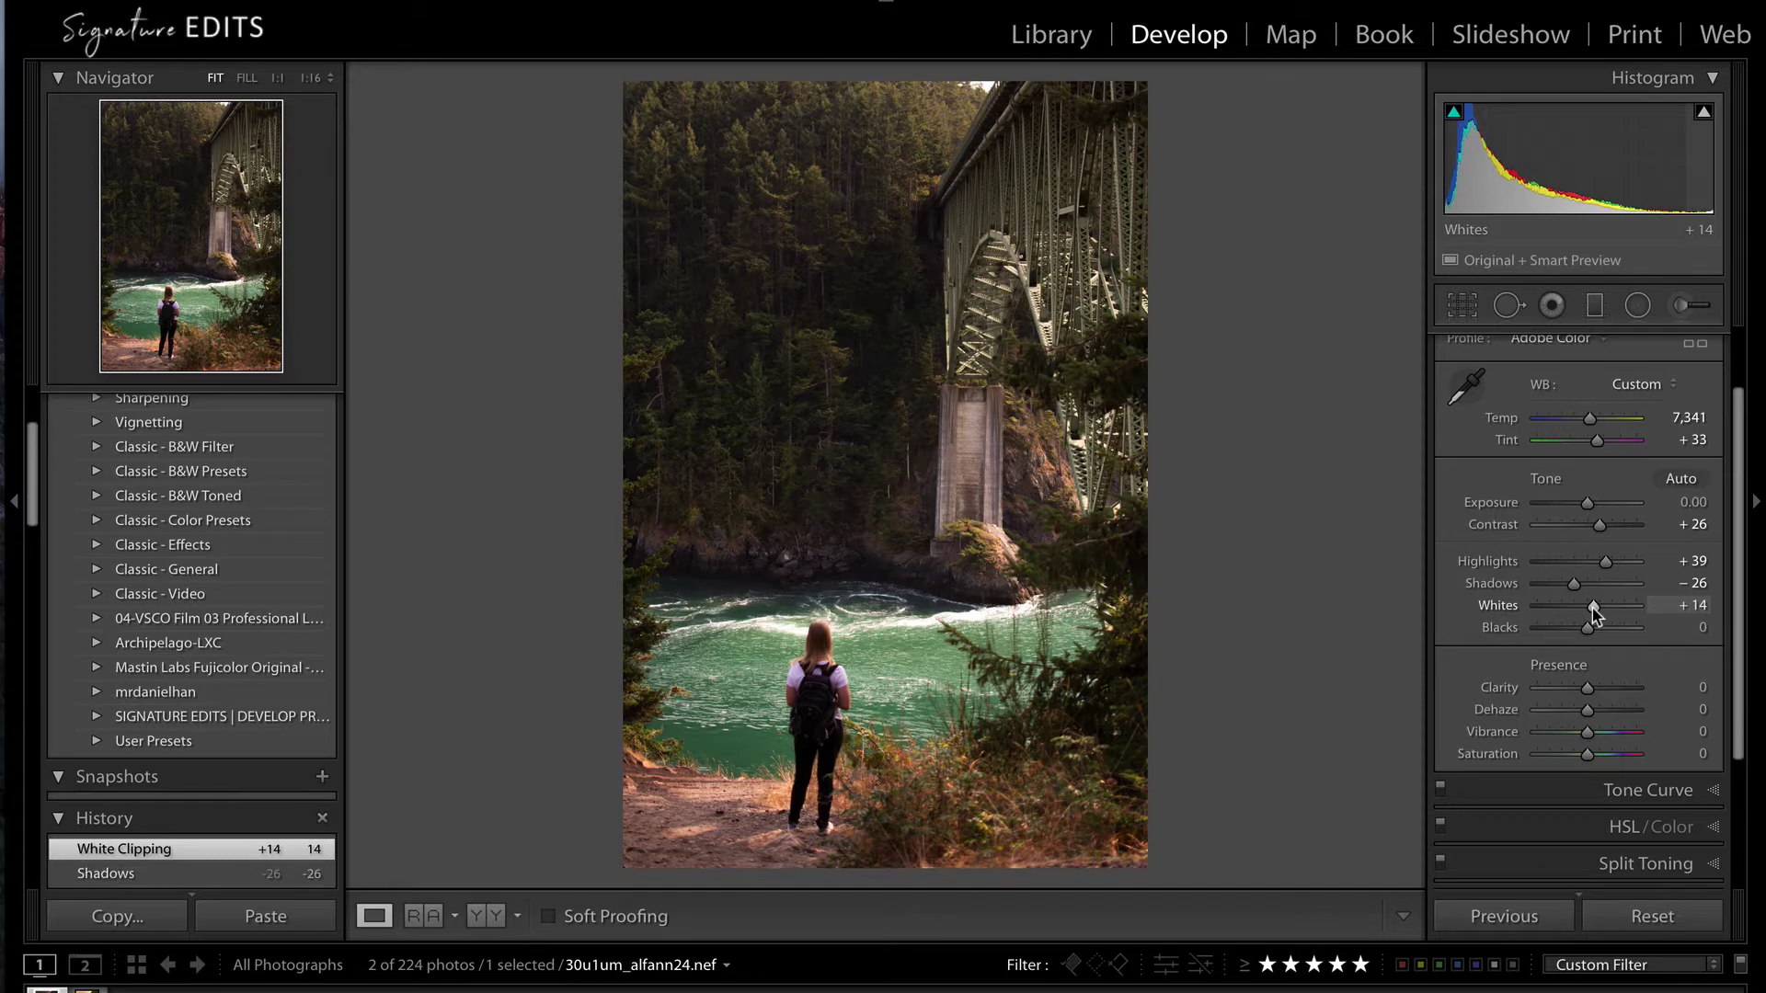
# Set Whites and Blacks while watching clipping, add Clarity, then Vibrance +21 and Saturation -10
pyautogui.press('alt')
pyautogui.moveTo(1594, 607); pyautogui.dragTo(1594, 608)
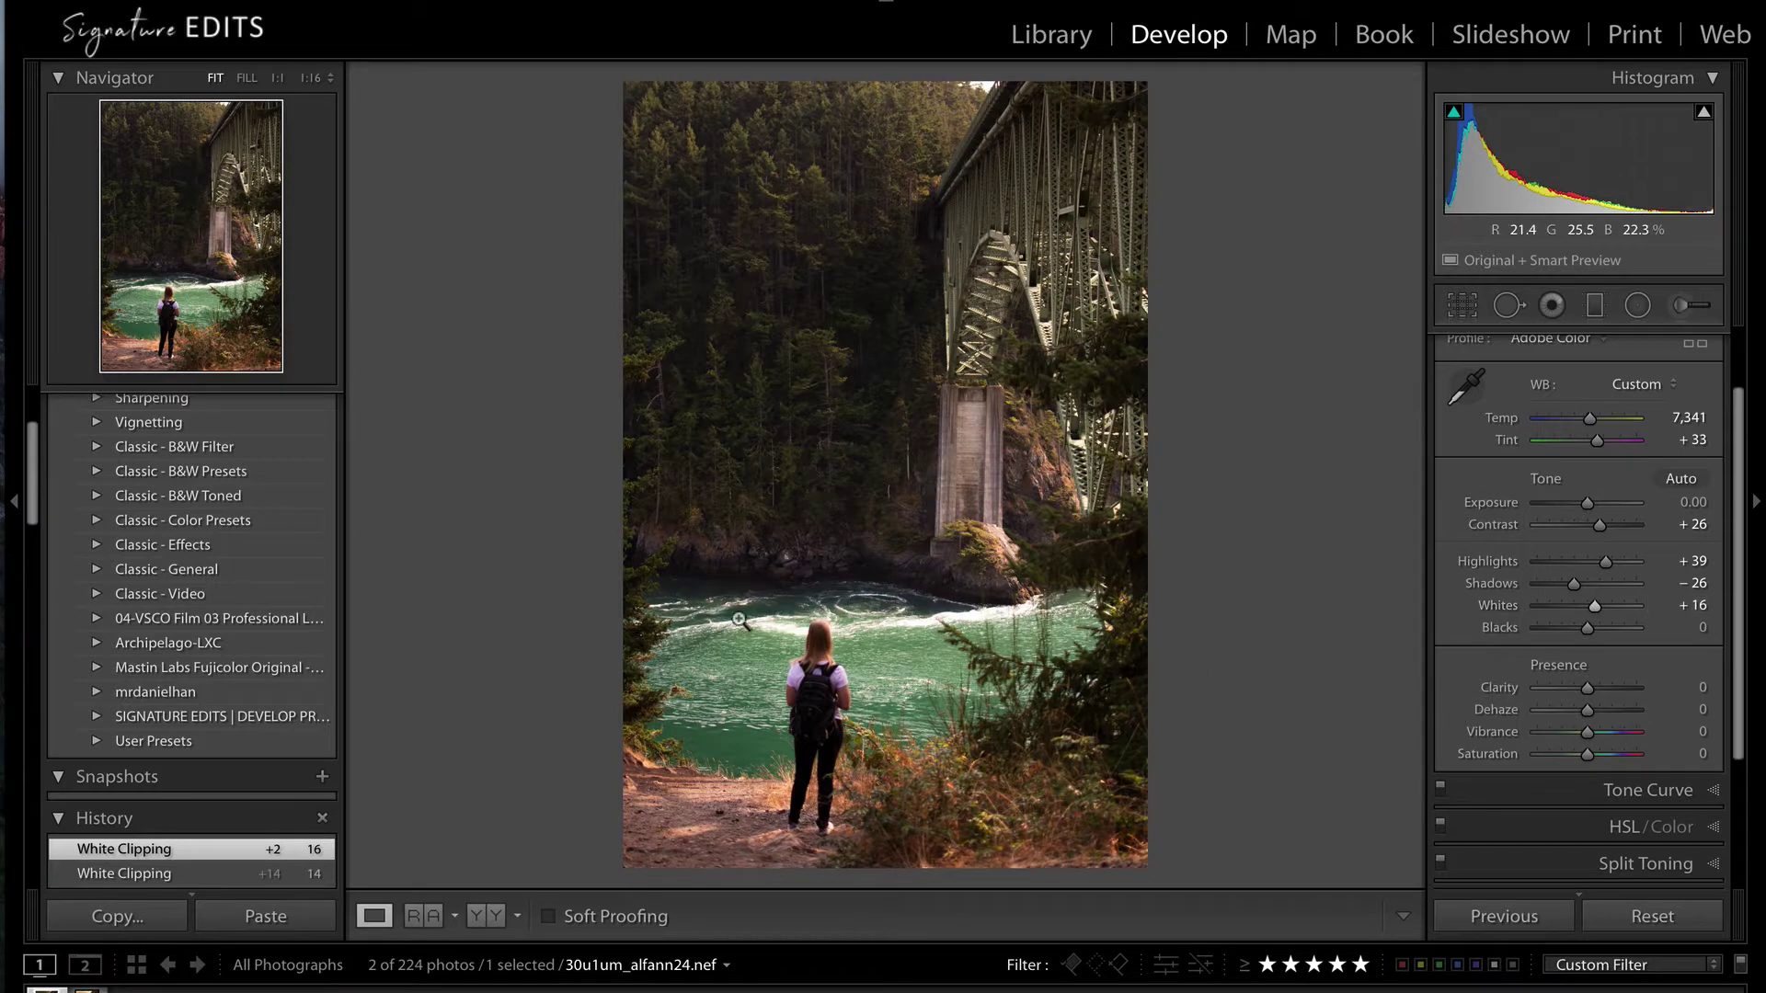
pyautogui.press('alt')
pyautogui.moveTo(1593, 607); pyautogui.dragTo(1584, 635)
pyautogui.press('alt')
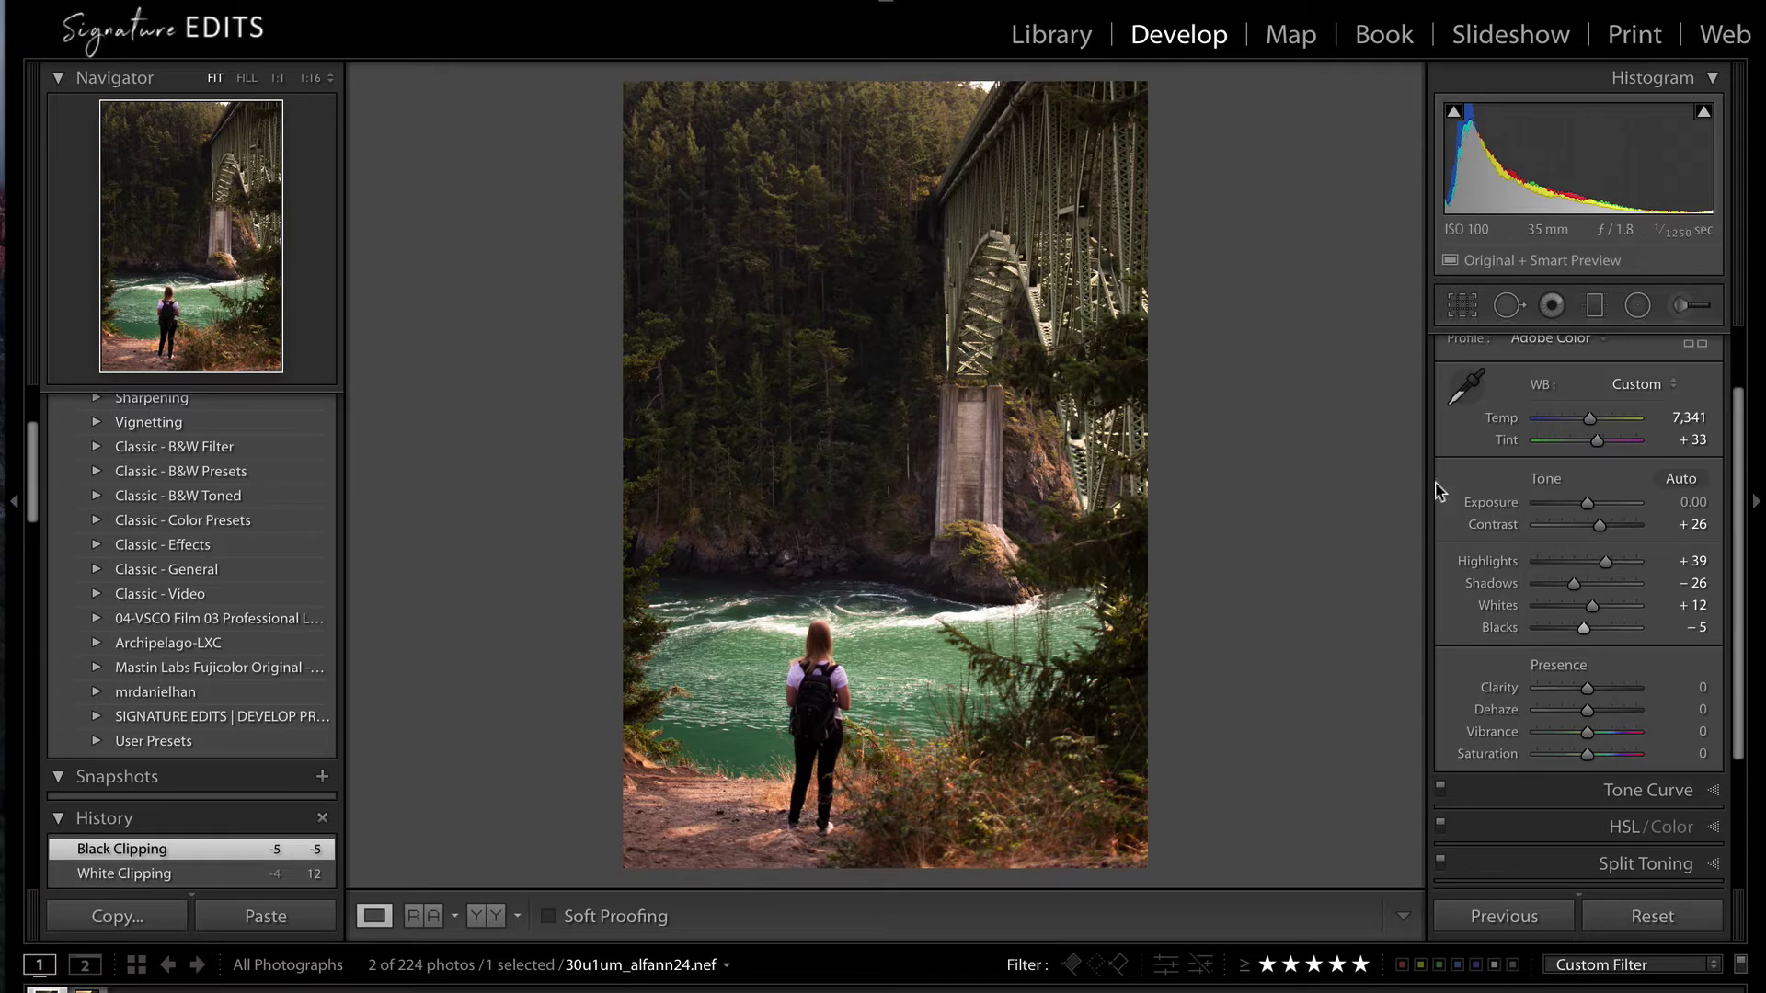
pyautogui.scroll(-3, 1621, 678)
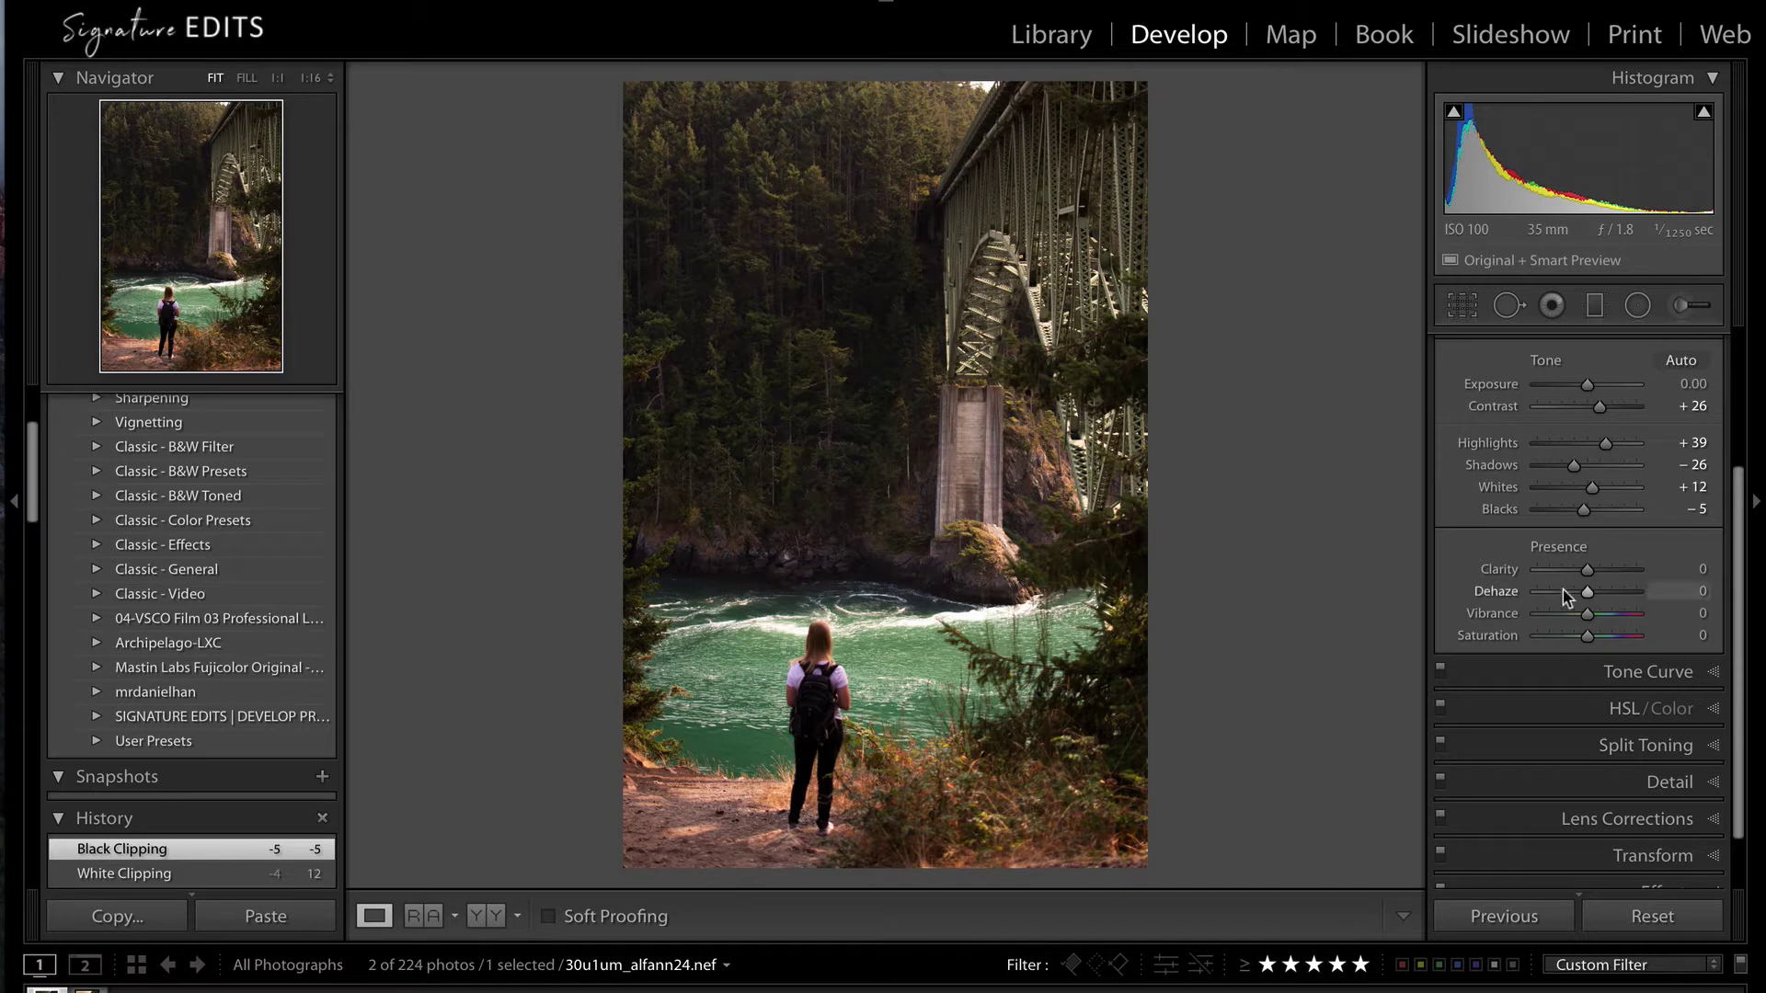
pyautogui.moveTo(1598, 576); pyautogui.dragTo(1580, 635)
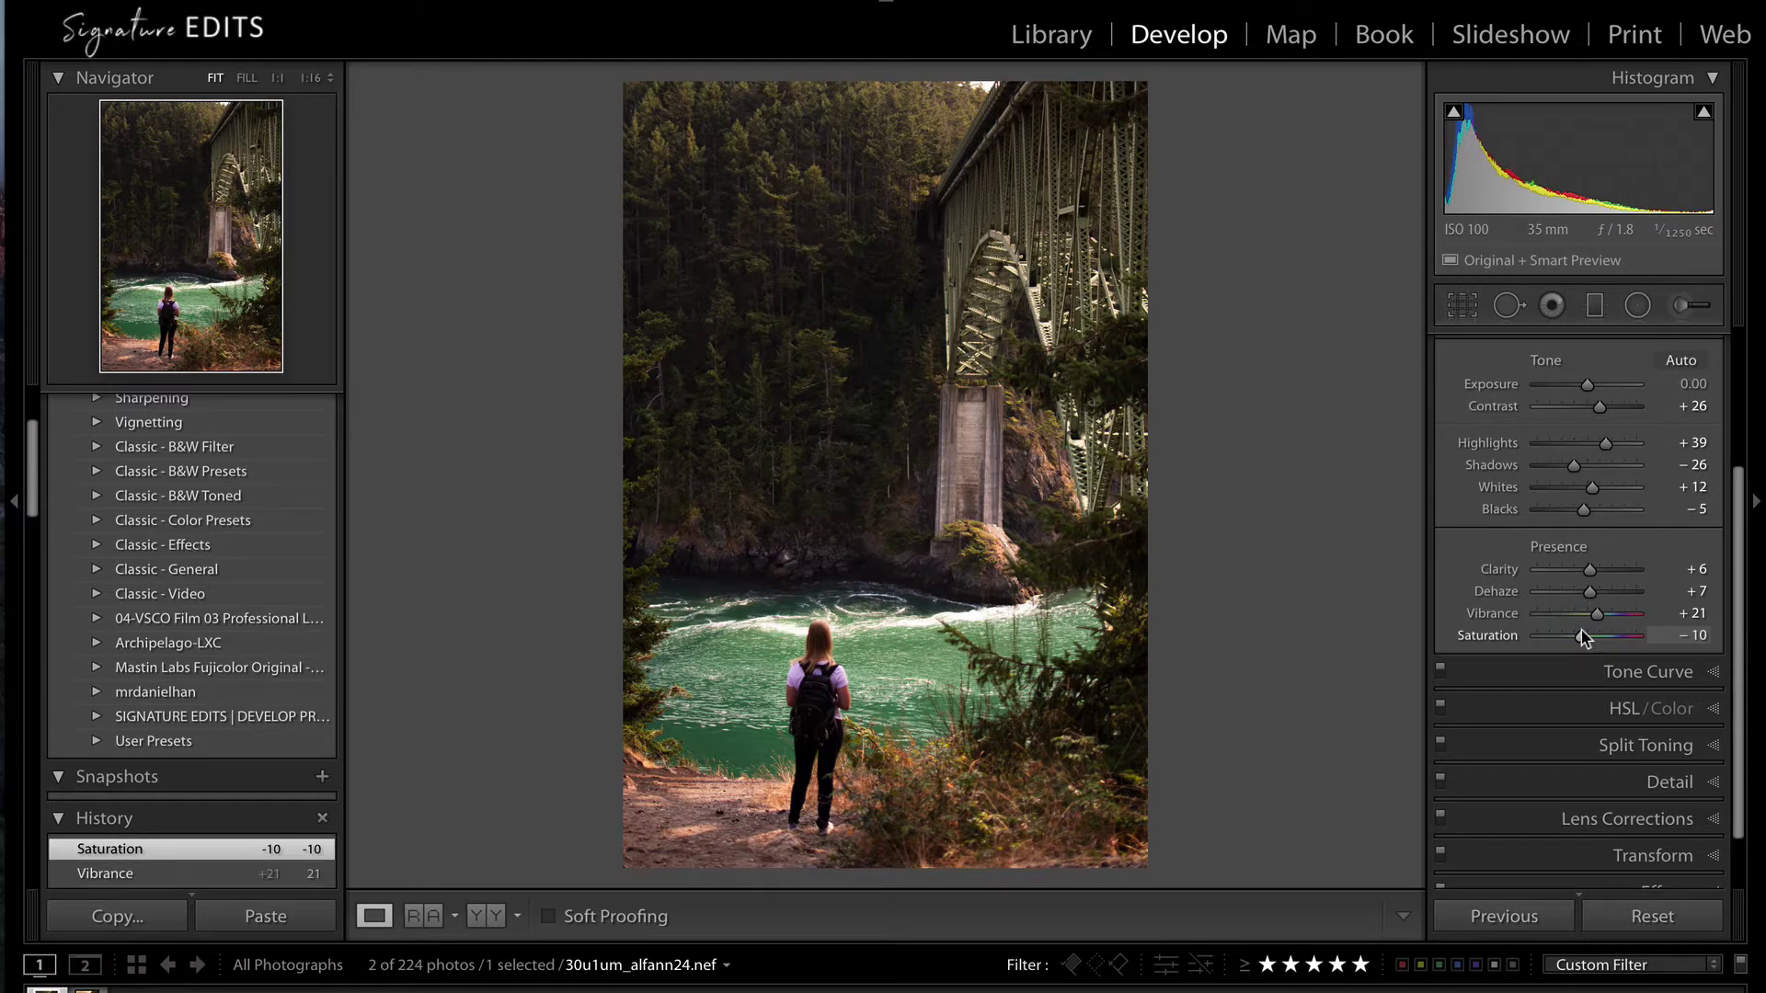
pyautogui.scroll(-2, 1581, 631)
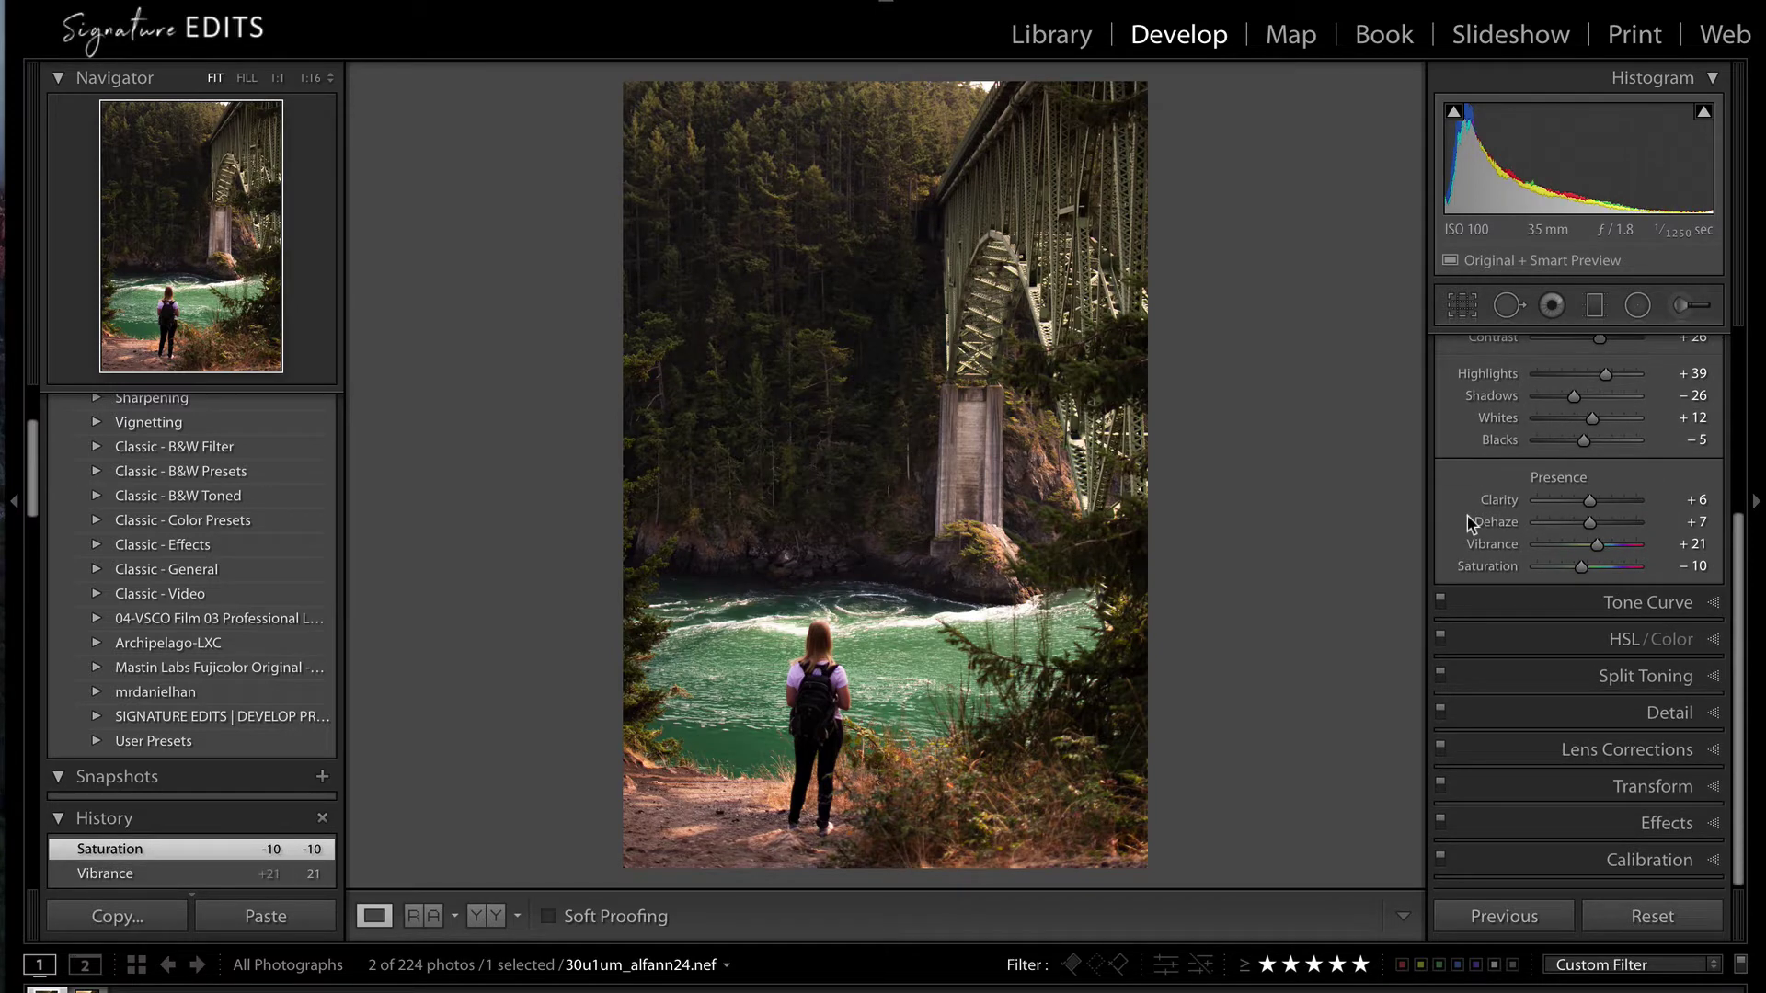
pyautogui.click(1693, 607)
# Add upper, midtone and shadow points to the RGB tone curve and adjust the midtone
pyautogui.click(1645, 500)
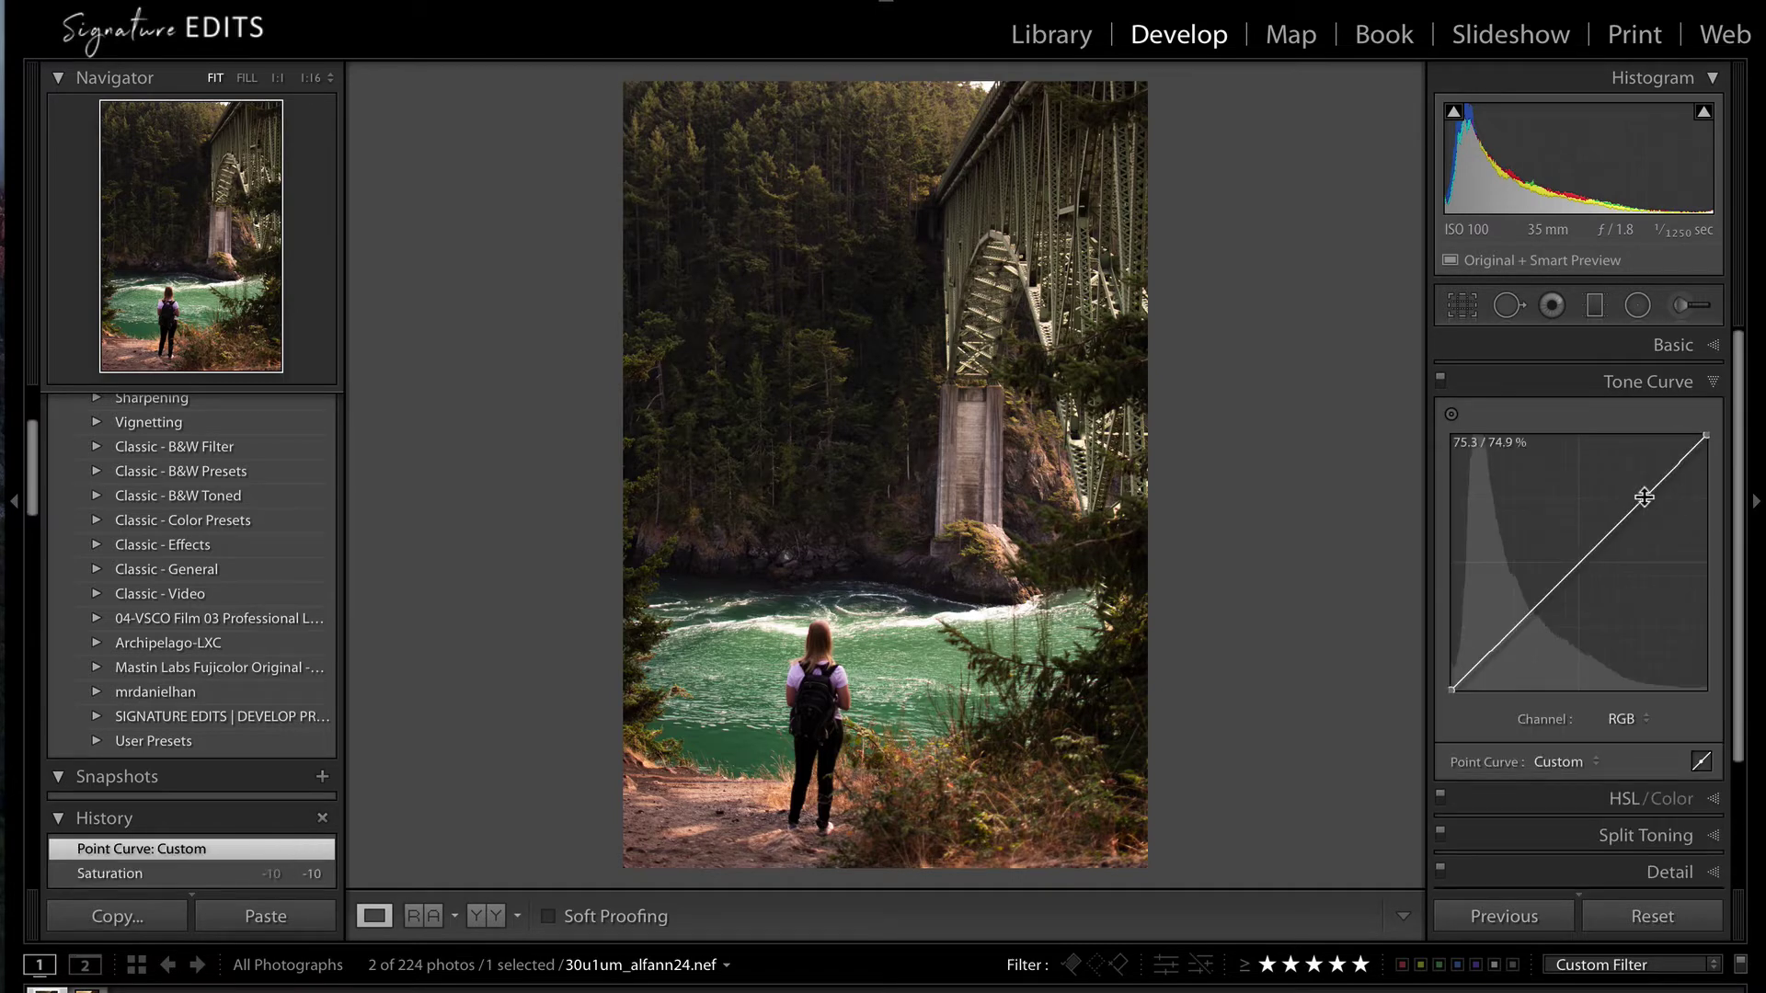
pyautogui.click(1580, 562)
pyautogui.click(1508, 636)
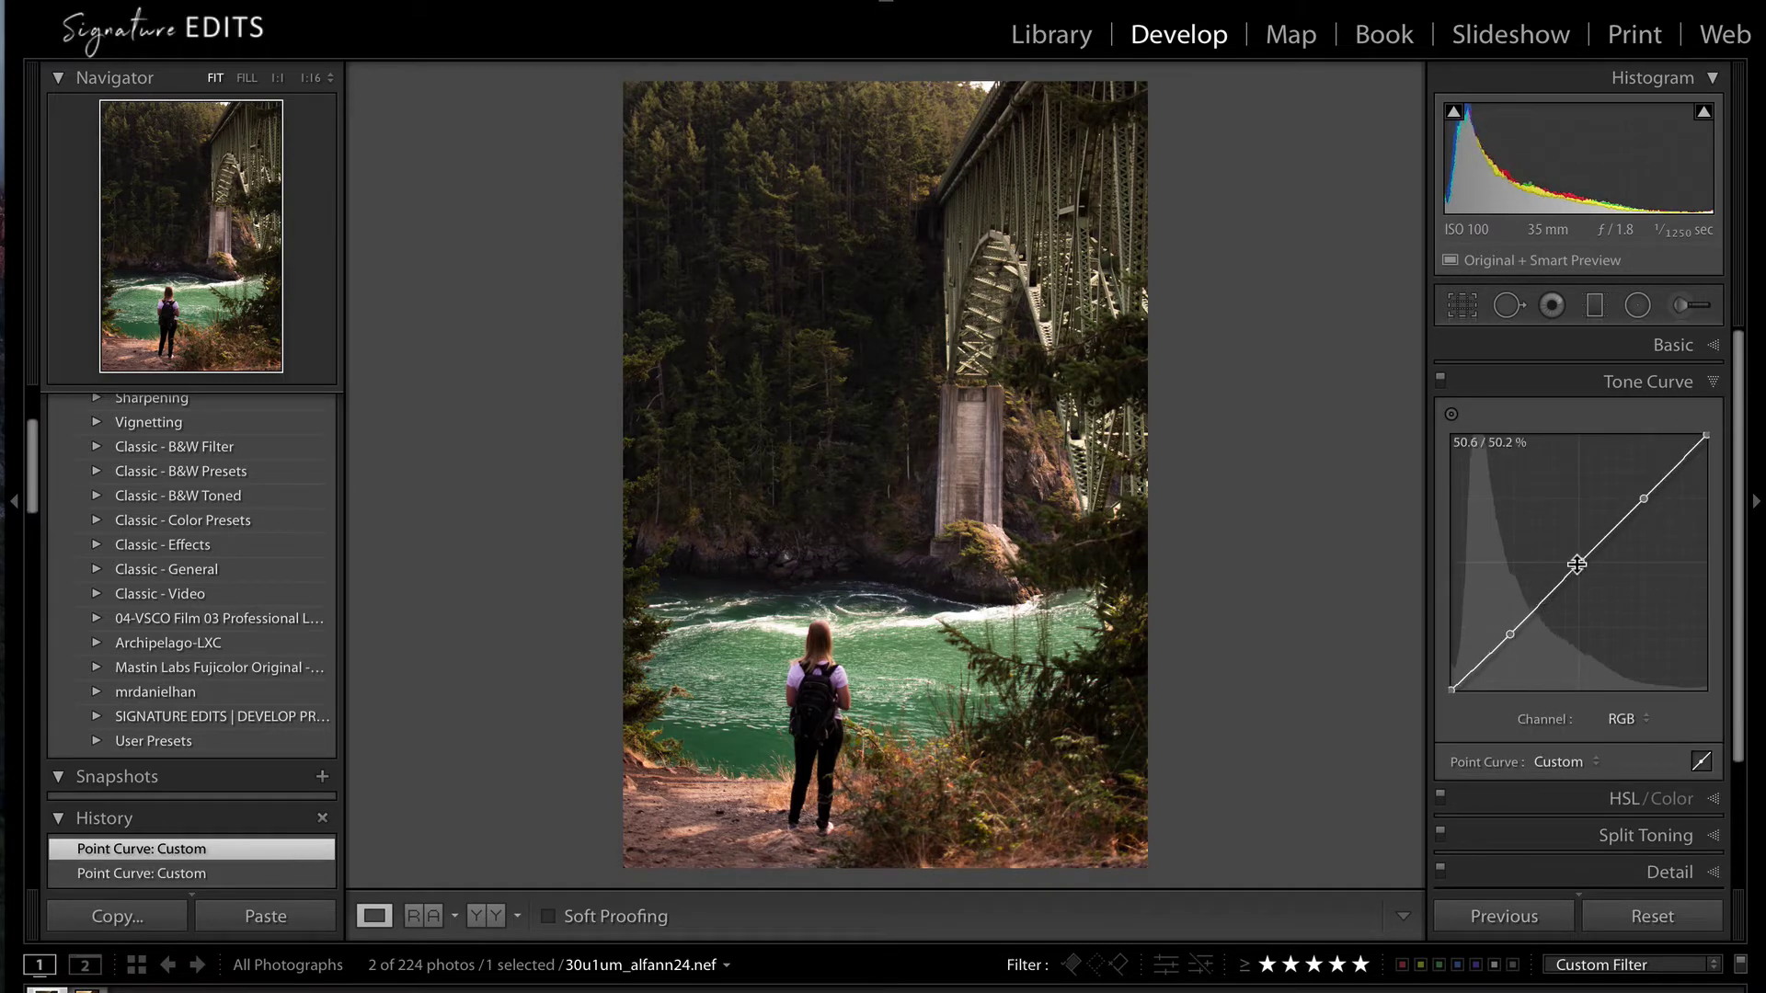
pyautogui.moveTo(1579, 563); pyautogui.dragTo(1578, 565)
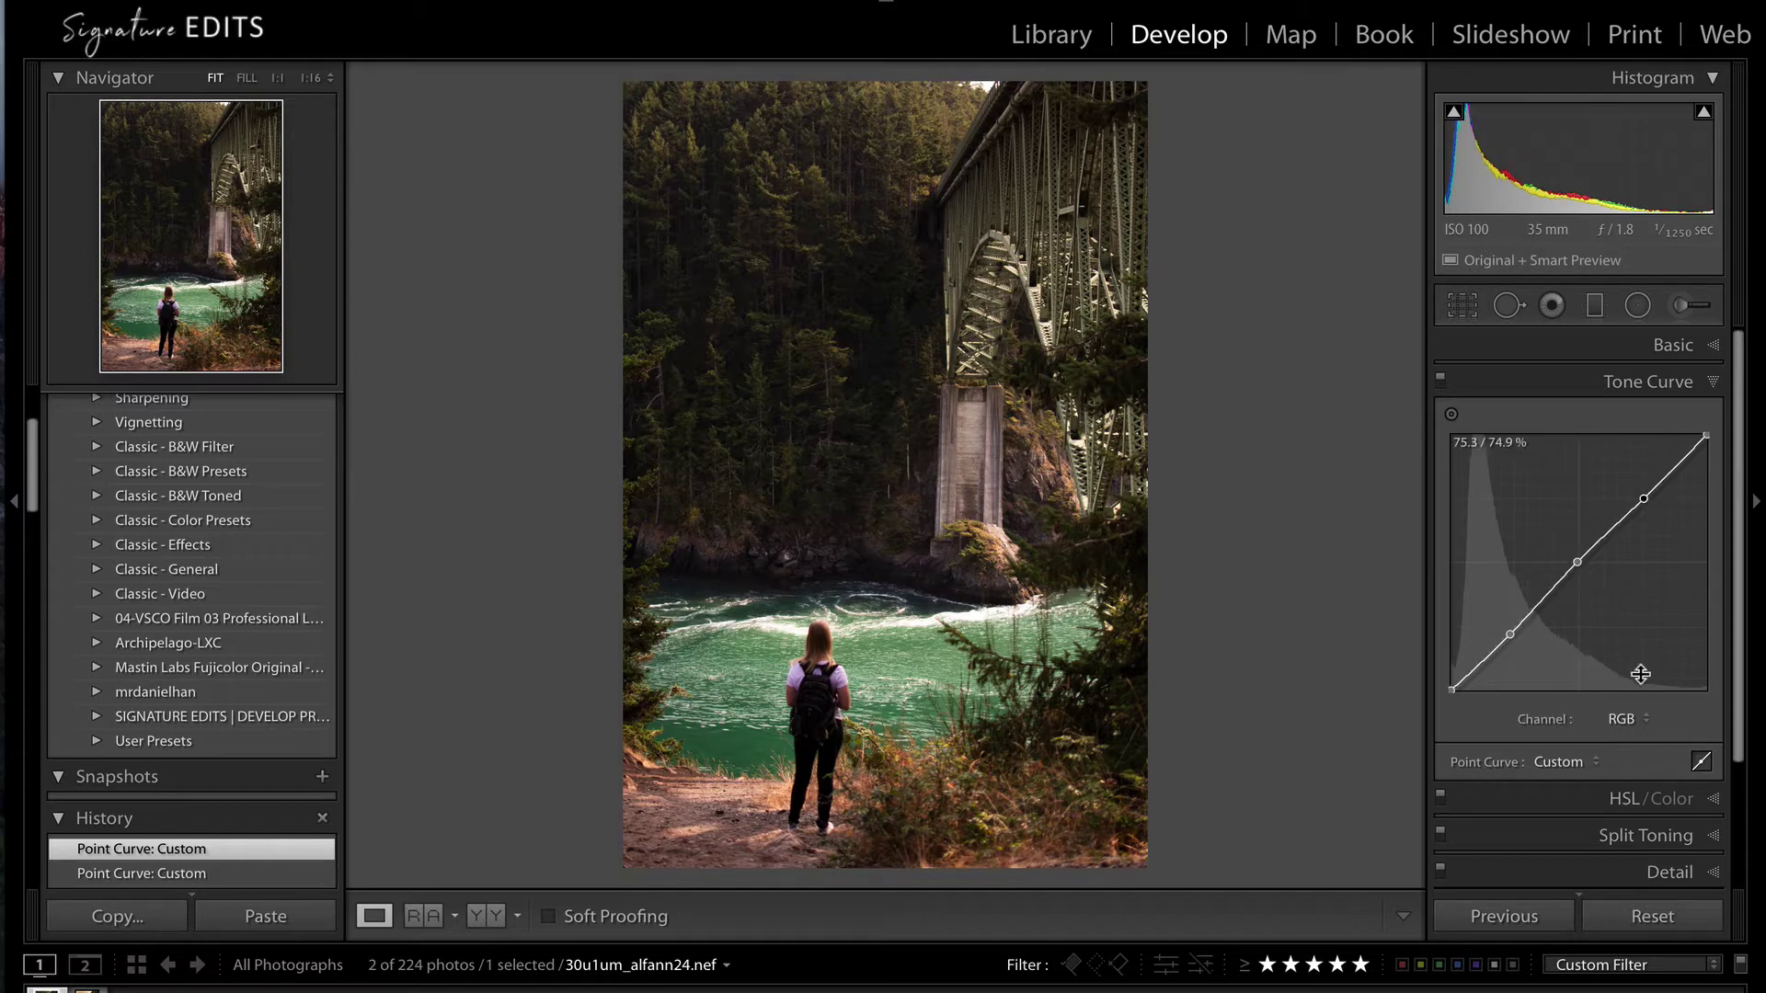
# Shift the HSL hue of Orange to -14 and Yellow to -19
pyautogui.click(1703, 801)
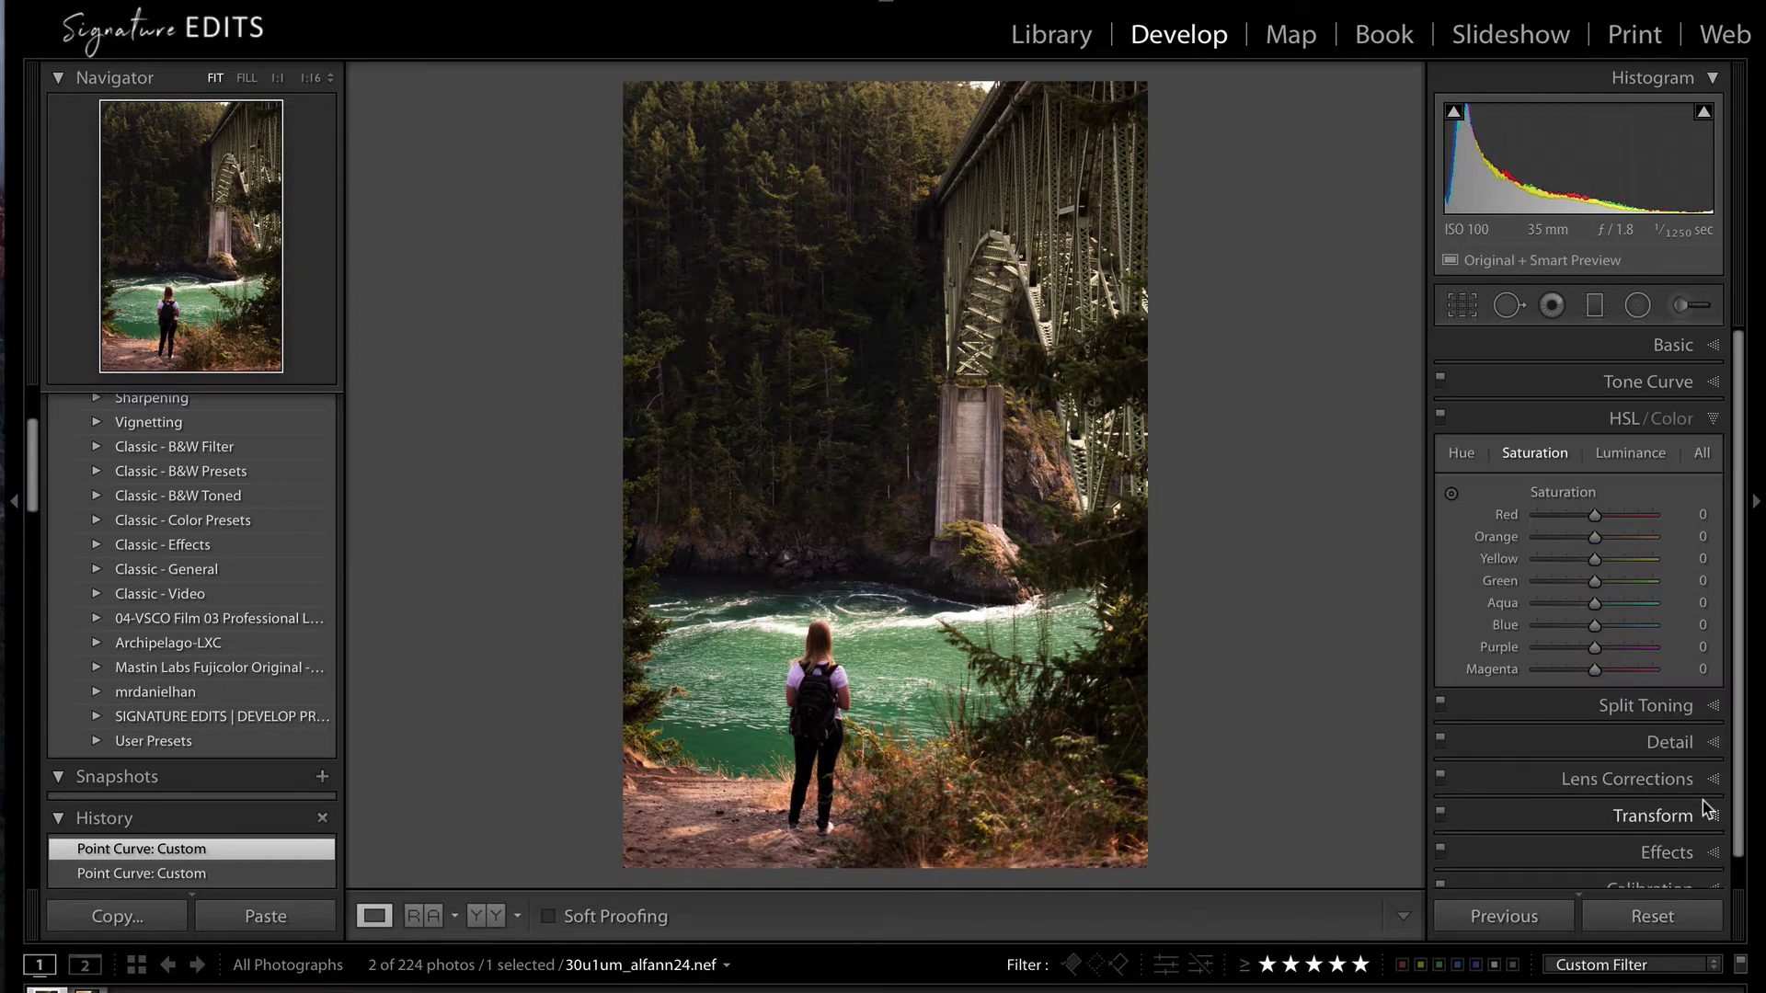
pyautogui.click(1461, 456)
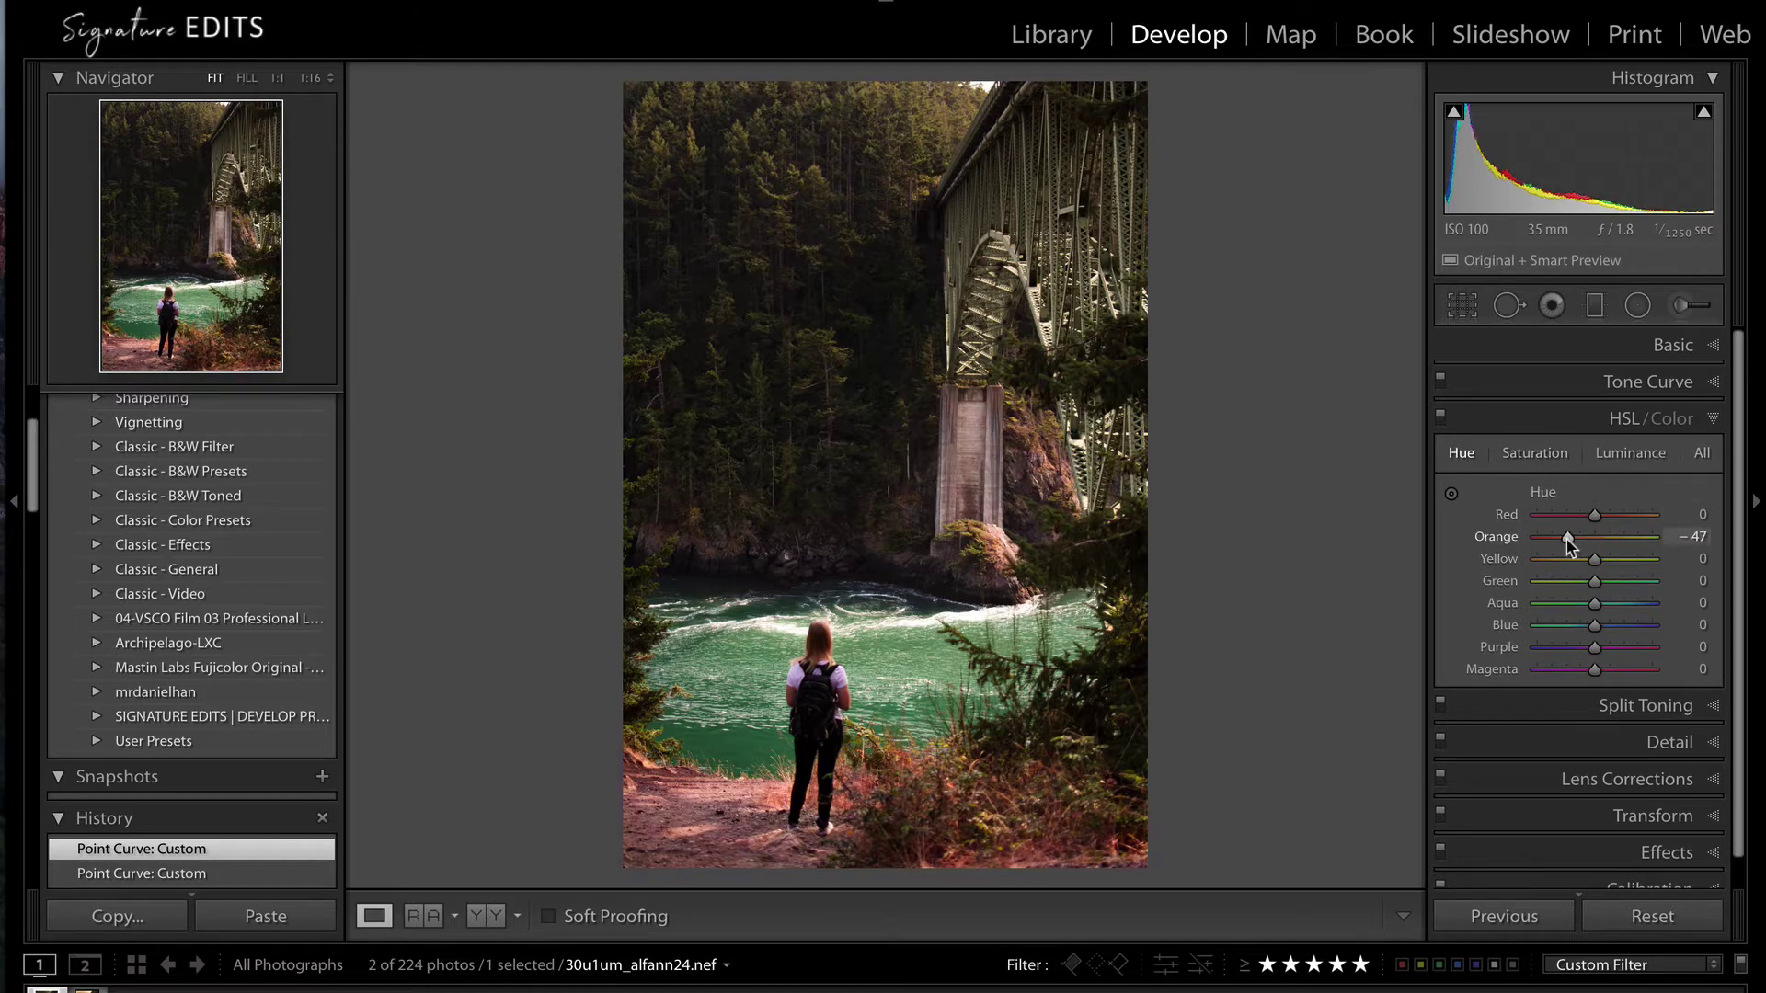
pyautogui.moveTo(1566, 539); pyautogui.dragTo(1586, 539)
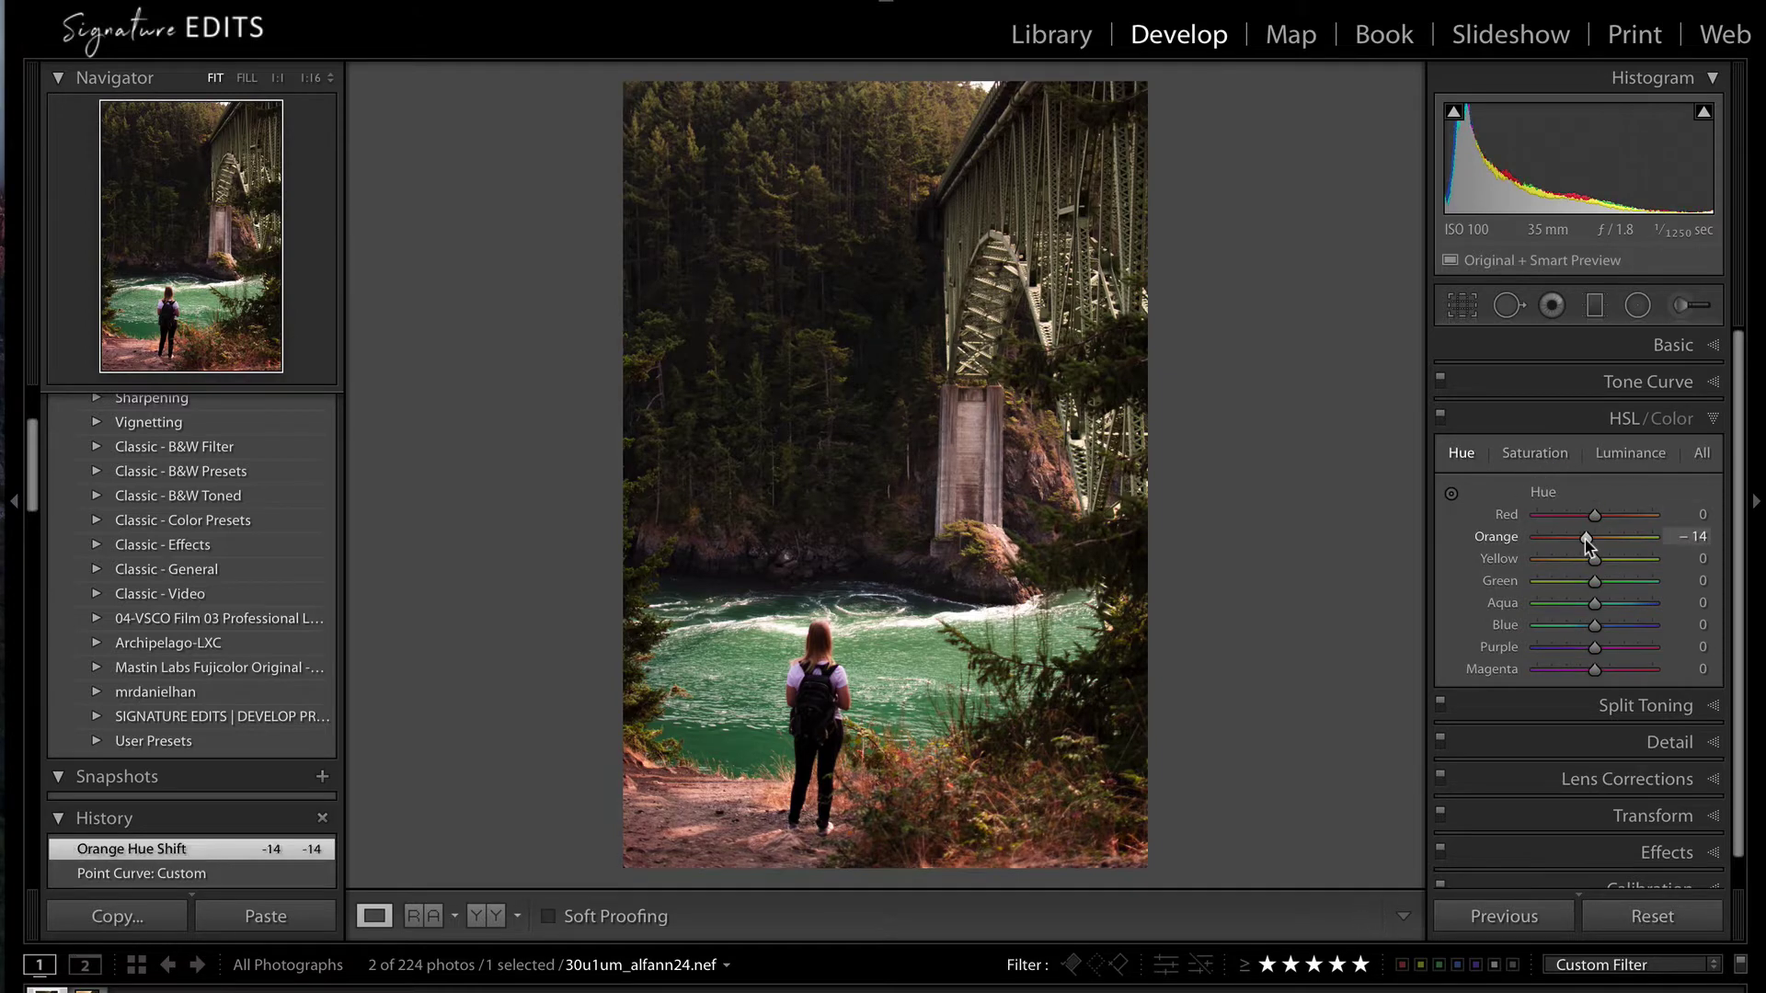
pyautogui.moveTo(1592, 560); pyautogui.dragTo(1504, 562)
pyautogui.click(1584, 561)
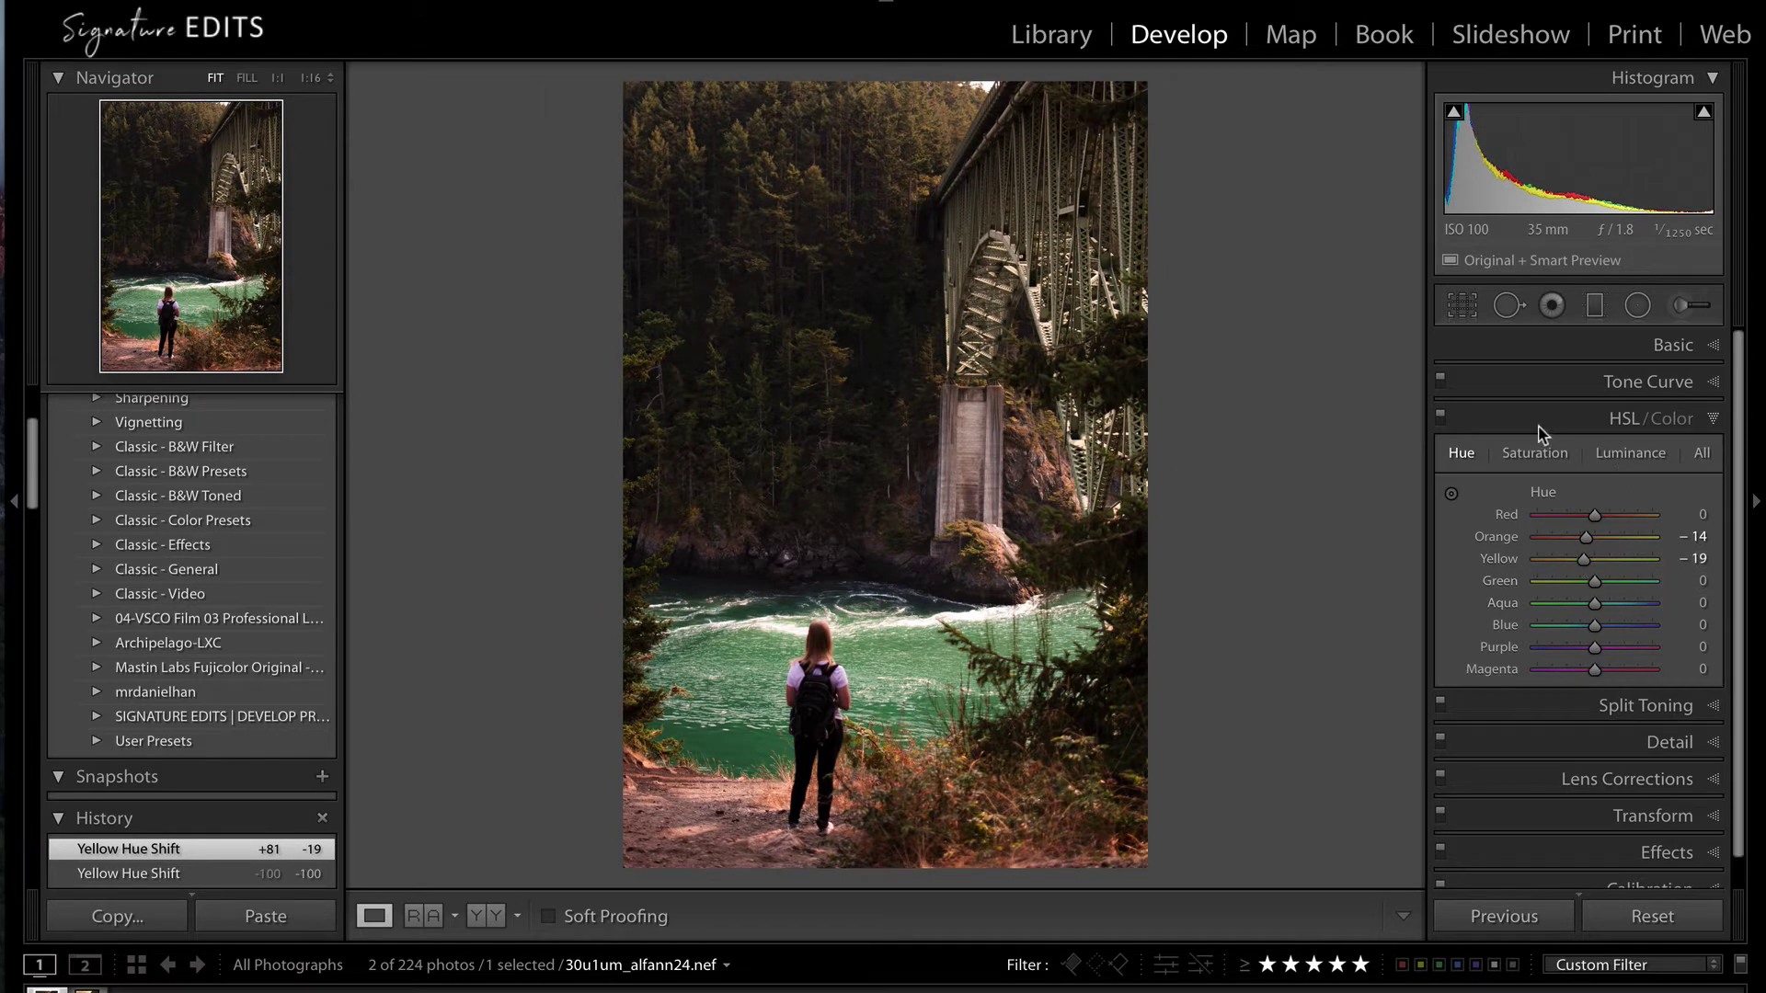
# Drag up on the hiker's hair with the targeted tool, raising Red luminance to +69 and Orange to +65
pyautogui.click(1623, 456)
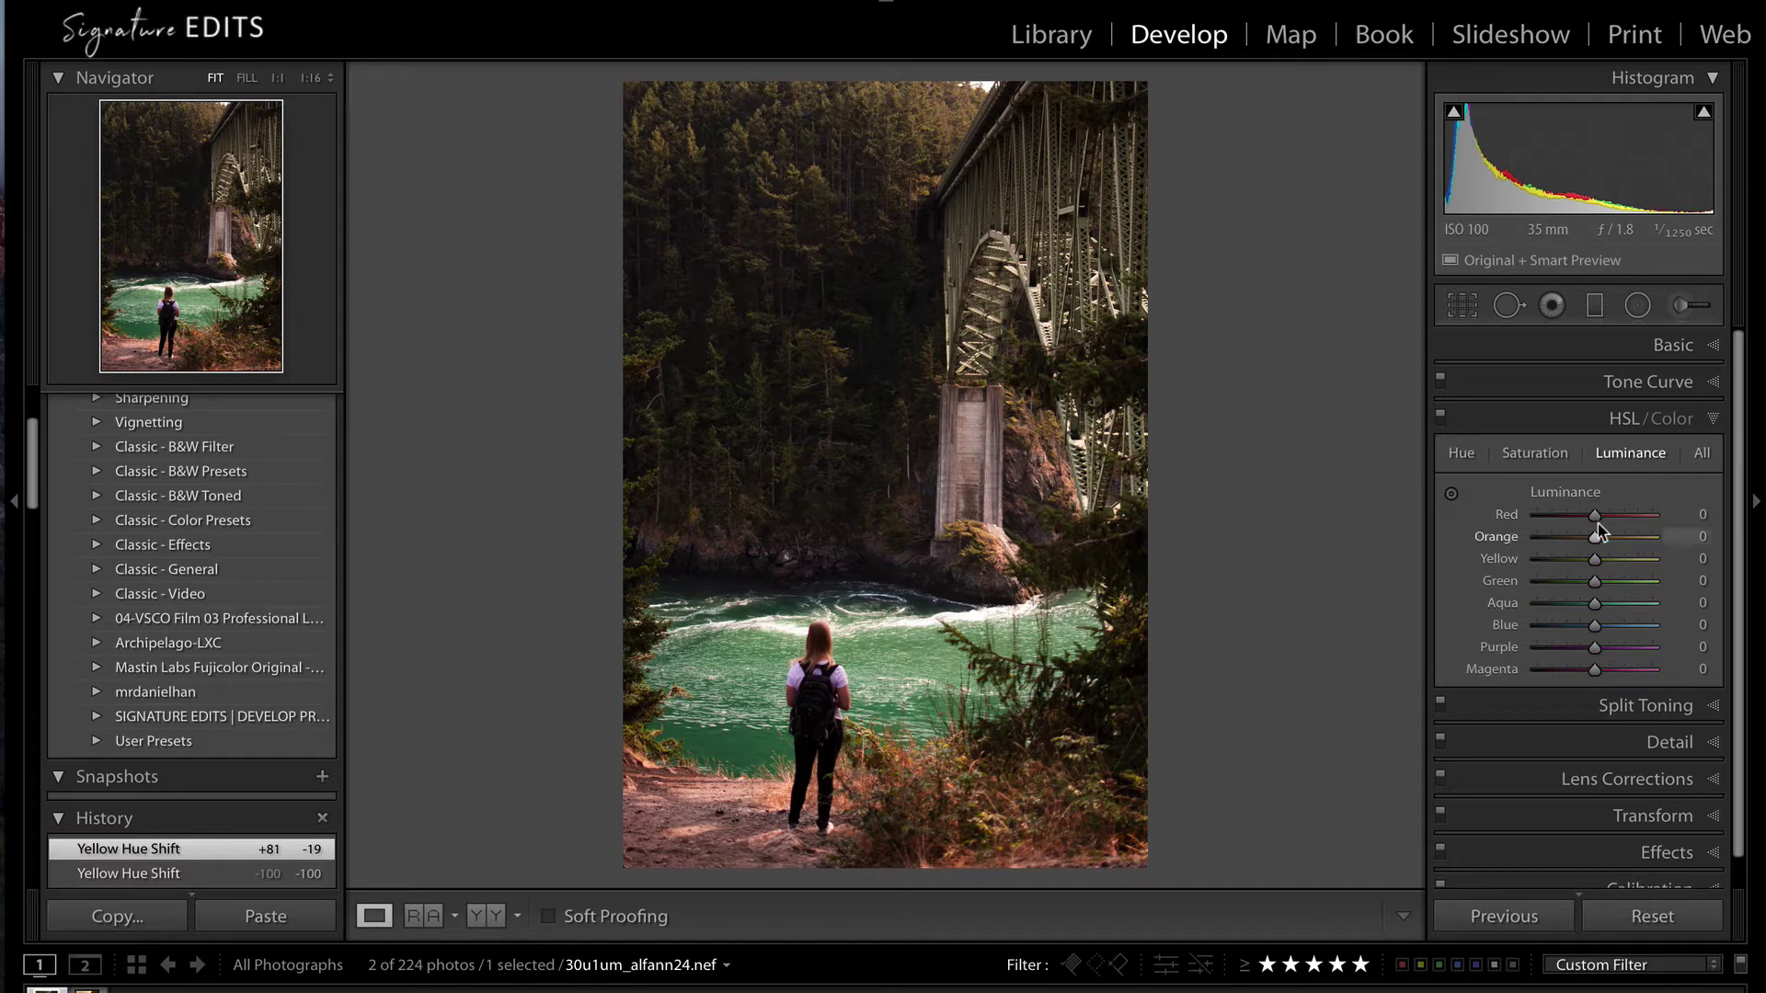
pyautogui.click(816, 745)
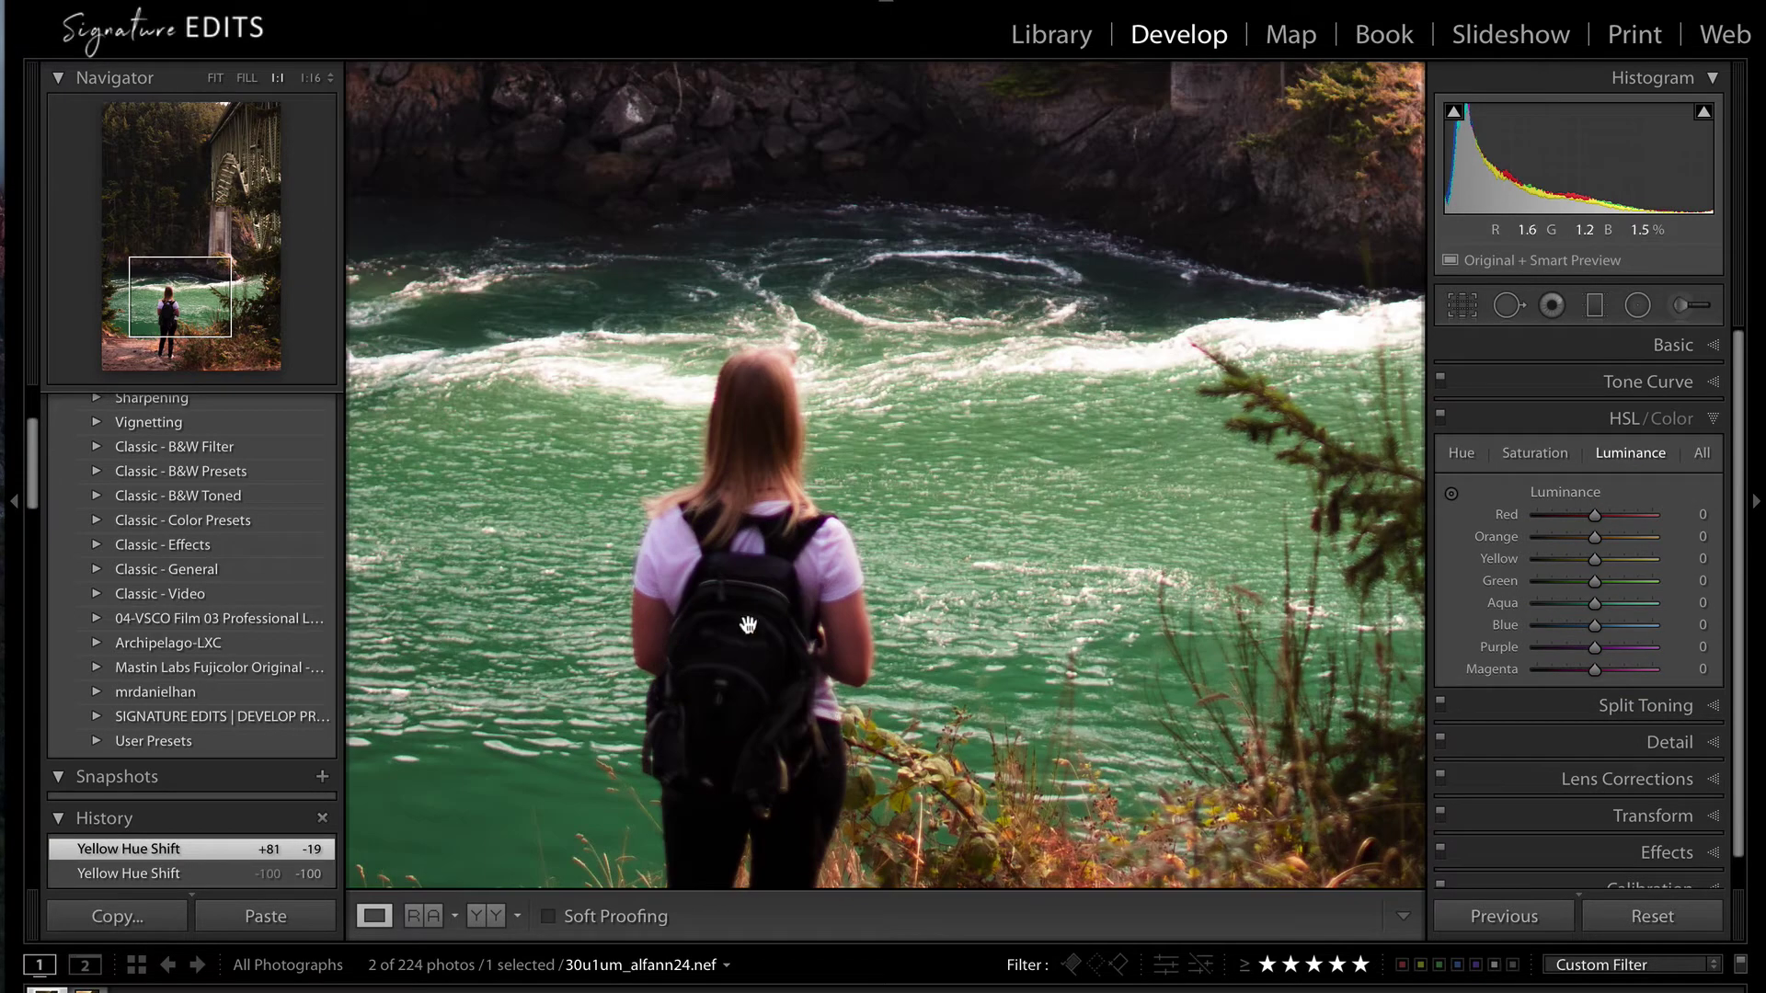
pyautogui.click(1451, 494)
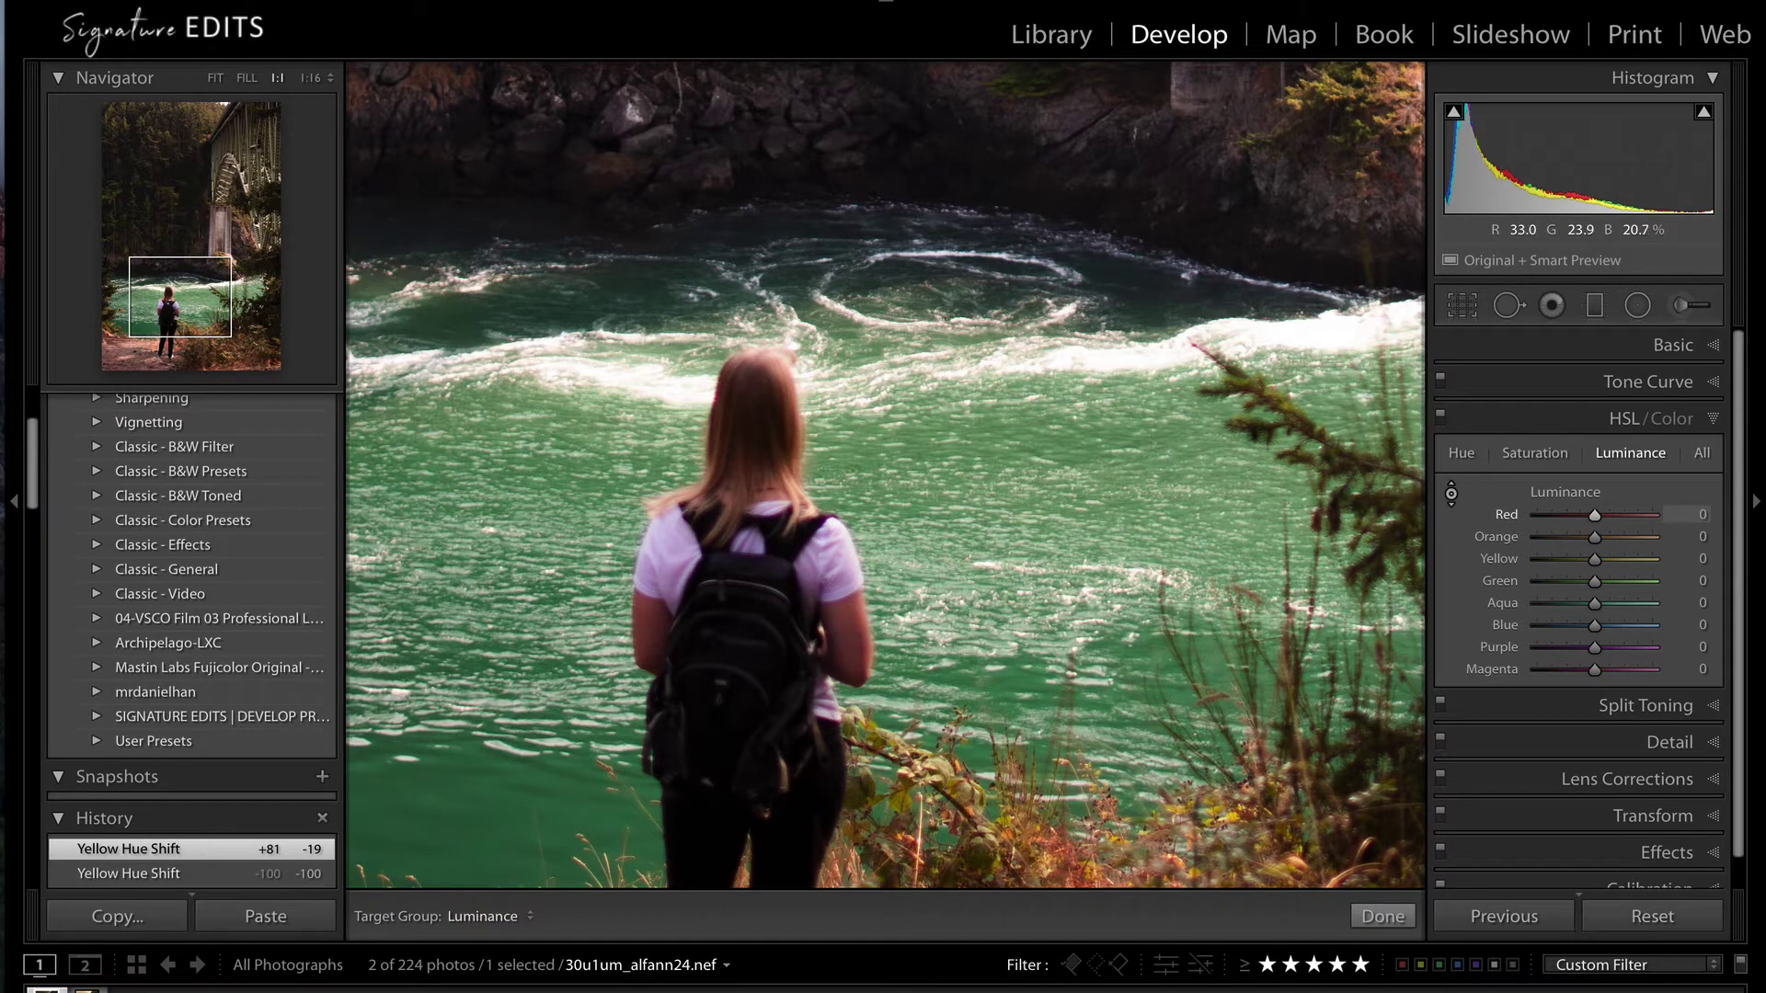
pyautogui.moveTo(763, 432); pyautogui.dragTo(764, 371)
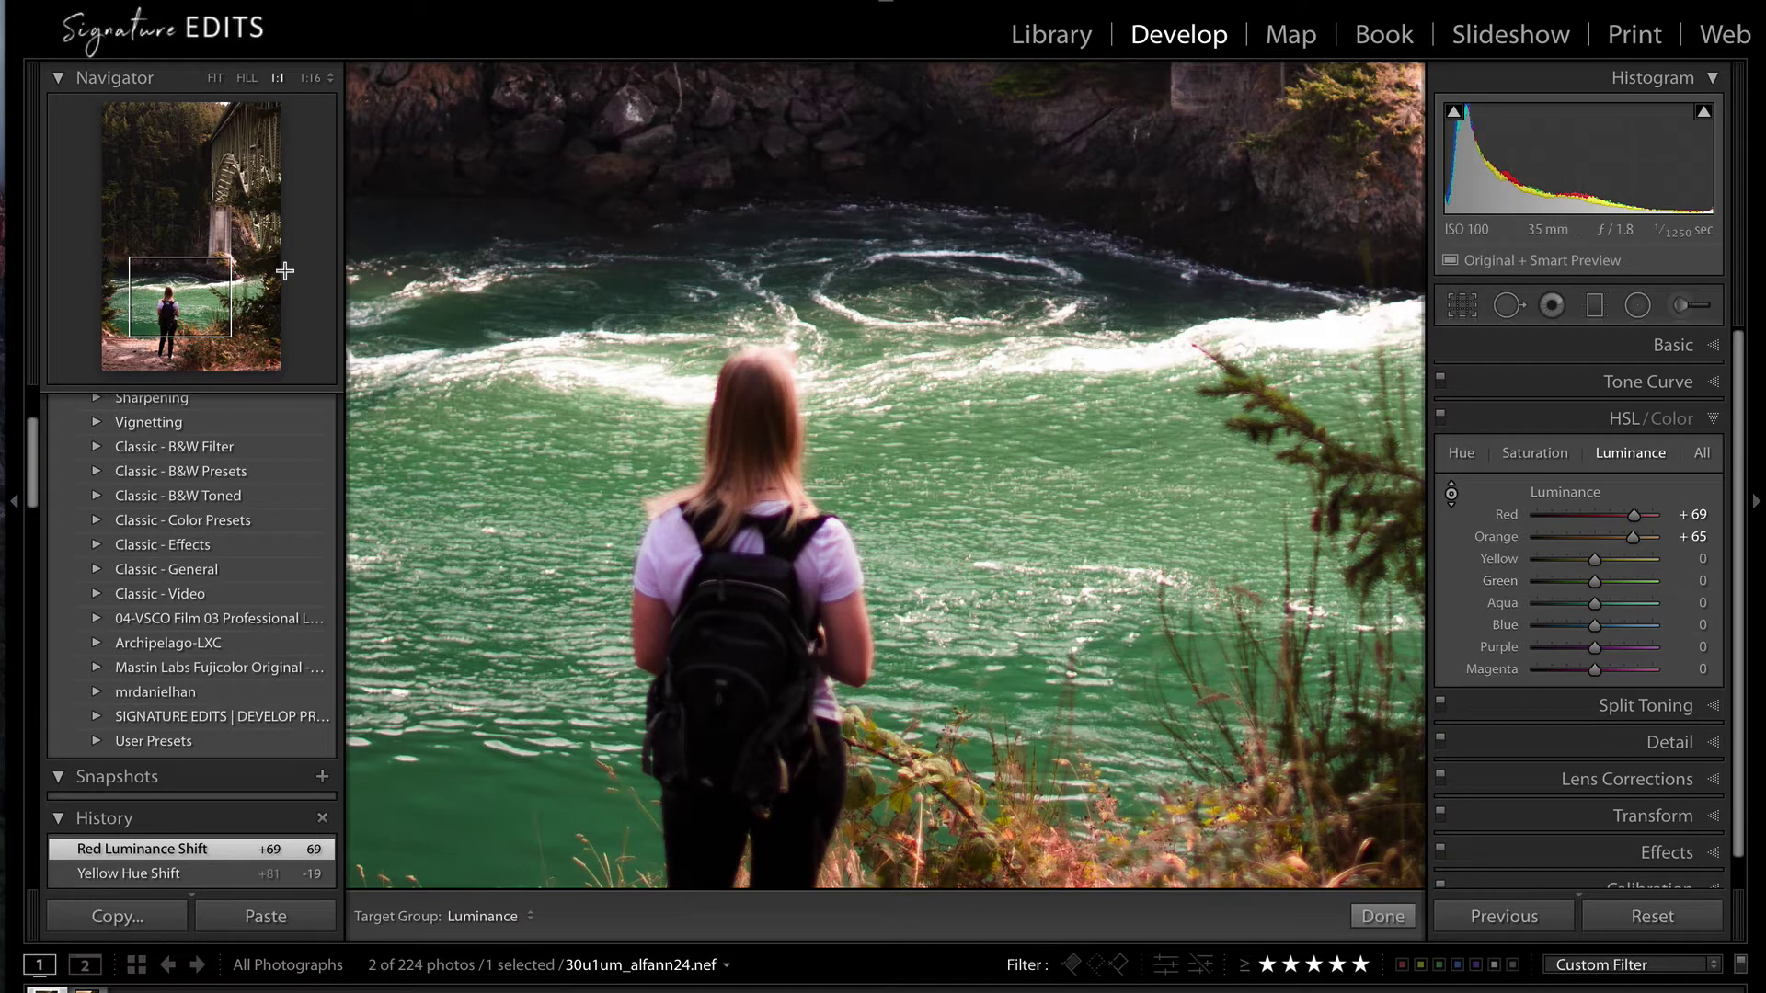
pyautogui.click(216, 79)
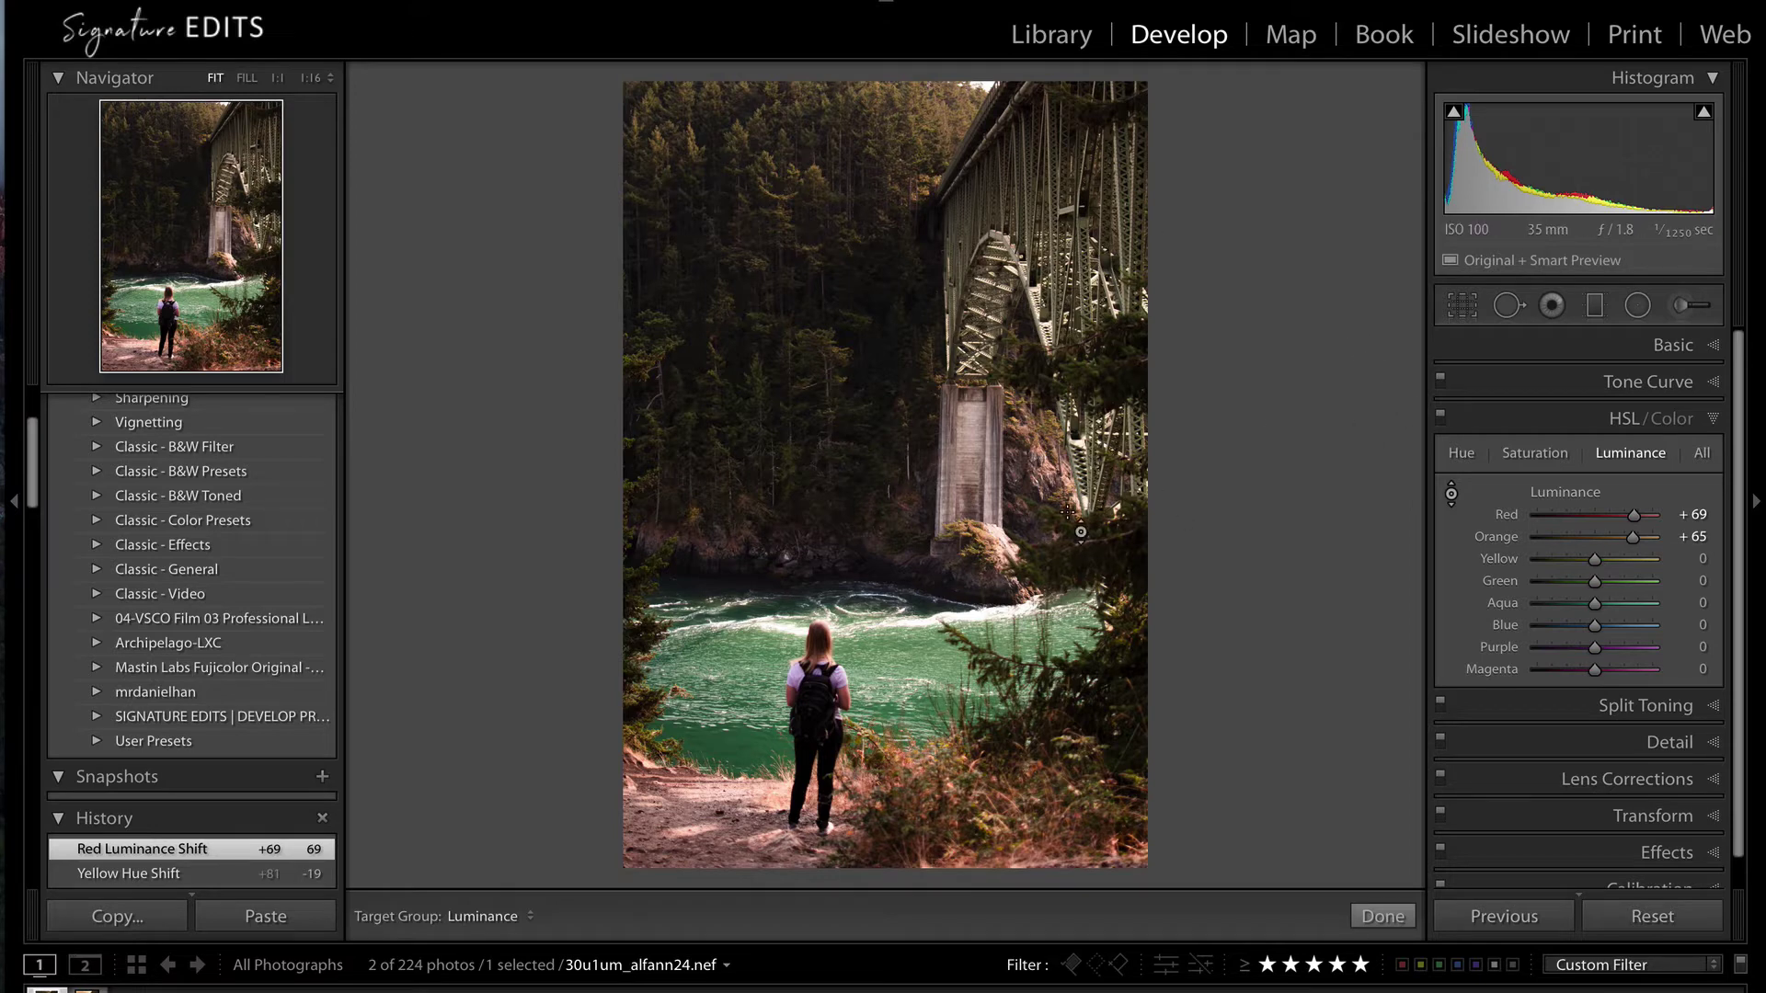
pyautogui.click(1711, 421)
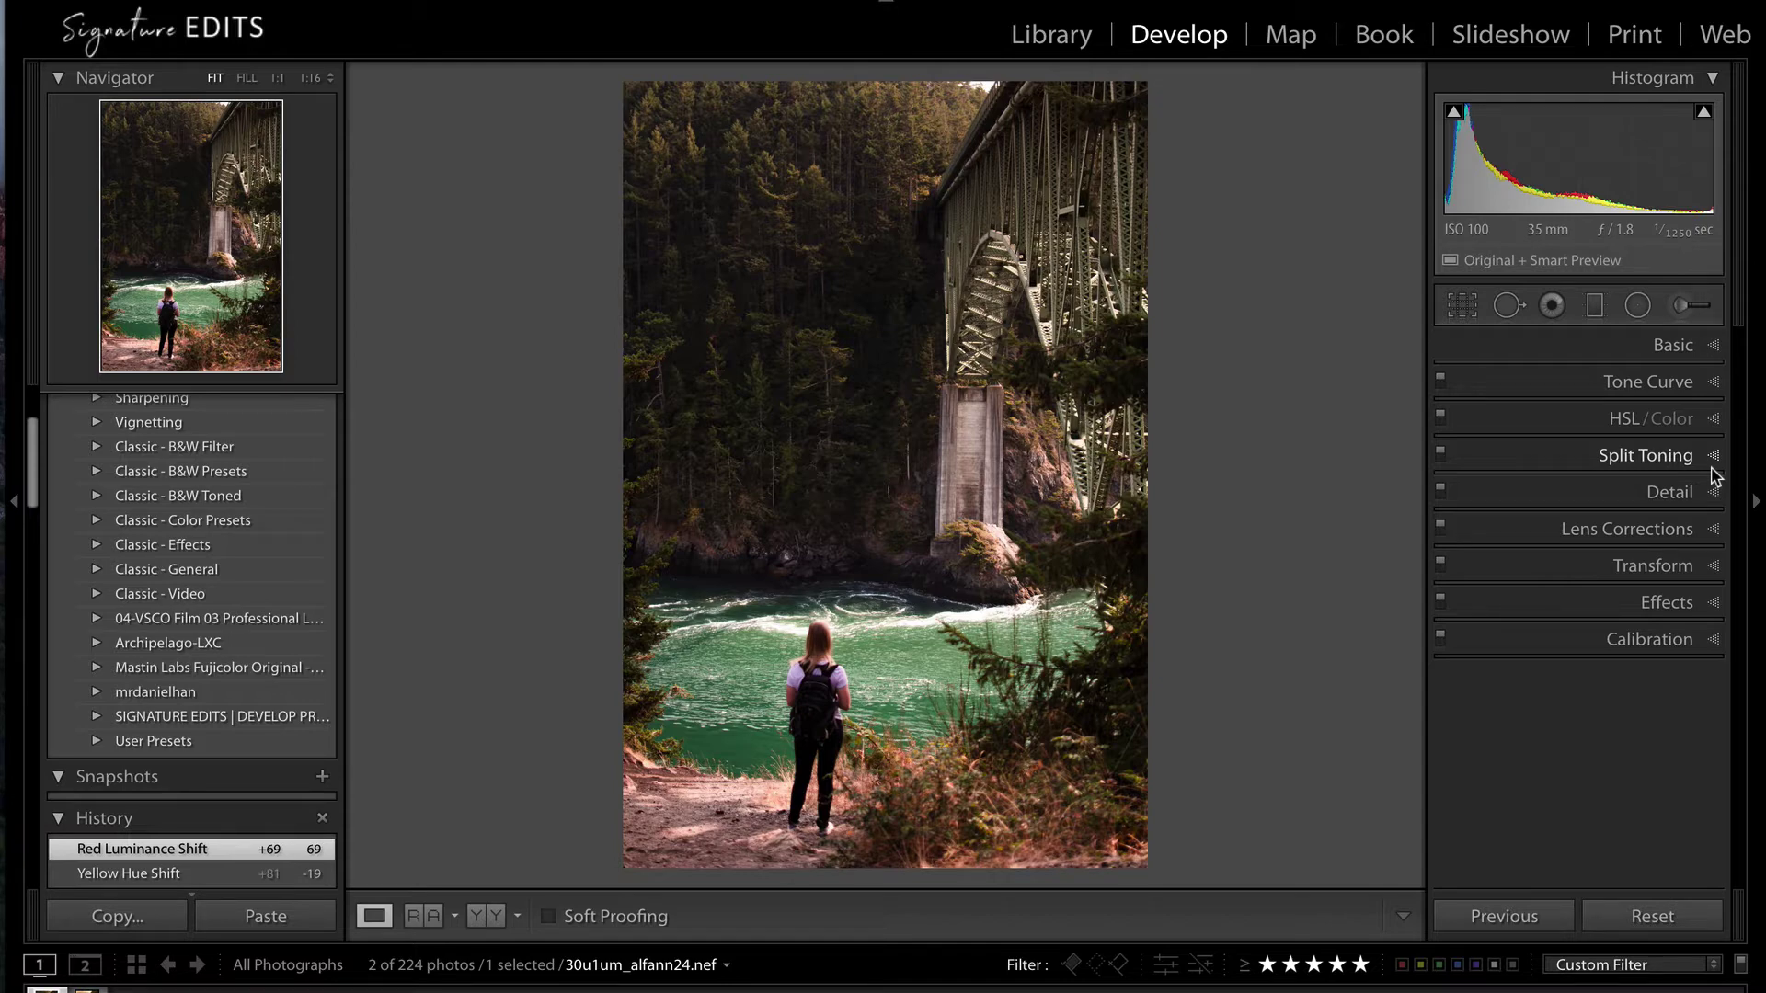
pyautogui.press('\\')
pyautogui.press('\\')
# Raise sharpening Amount from 40 to 60 and widen the Radius while previewing the mask
pyautogui.click(1698, 489)
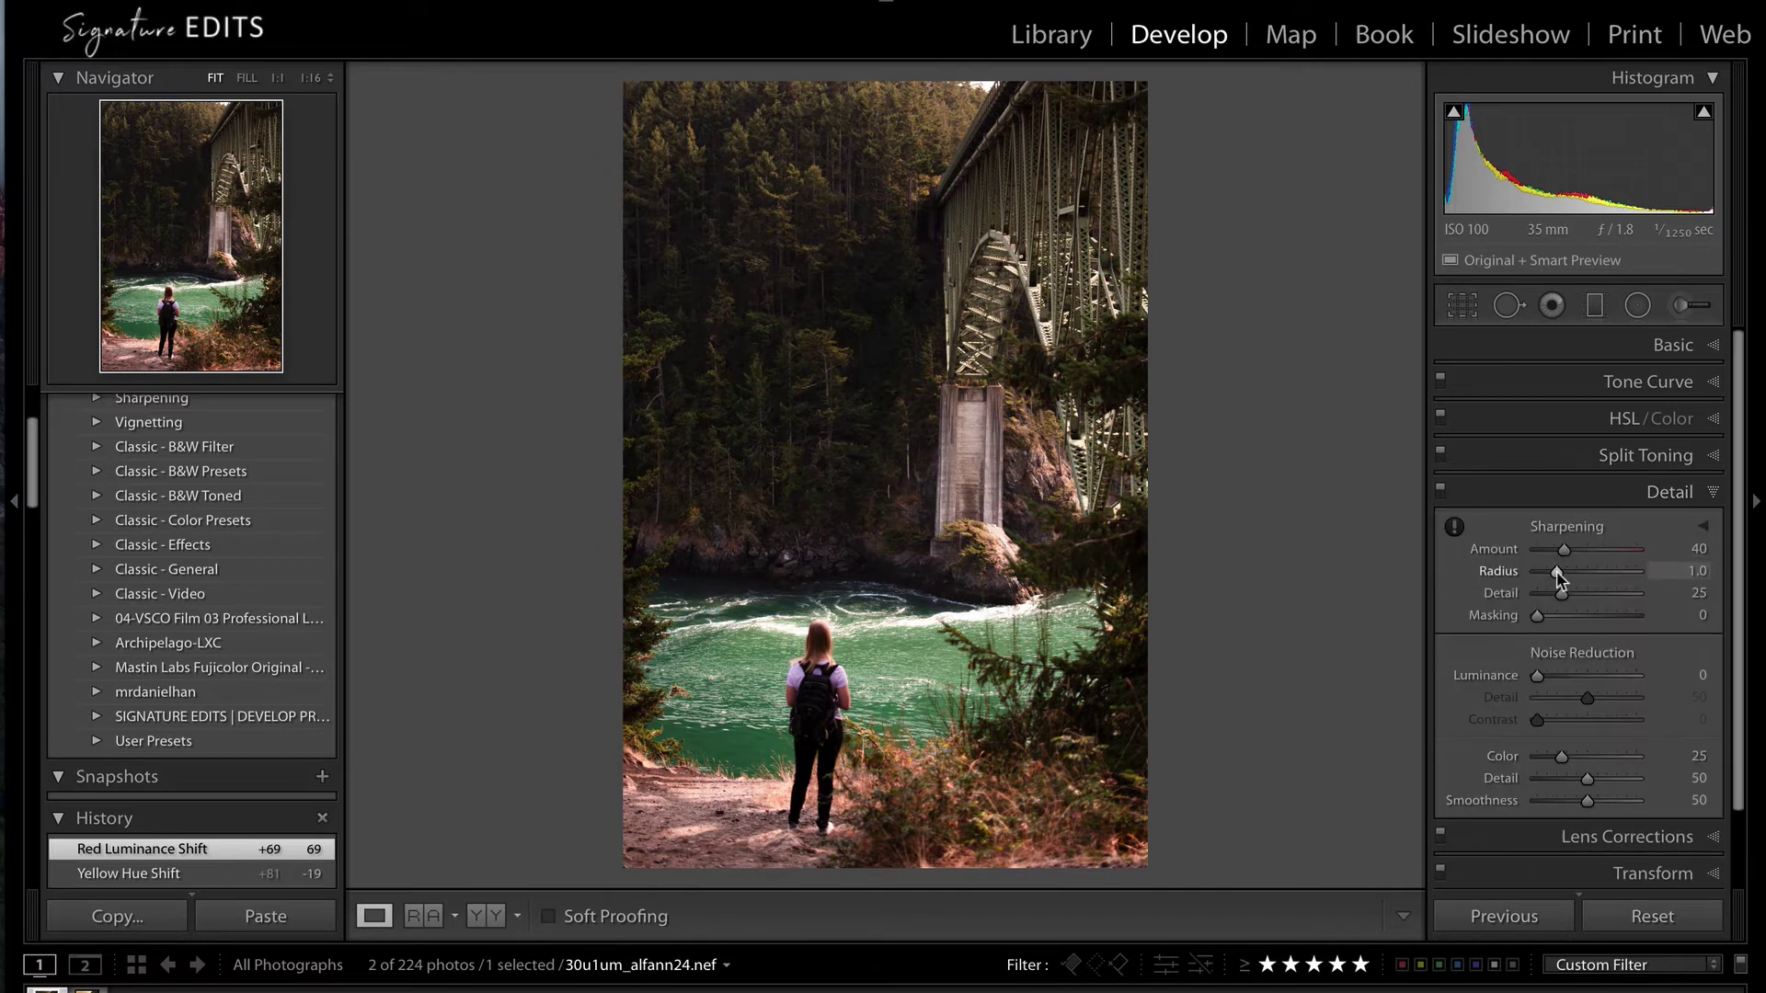
pyautogui.moveTo(1562, 550); pyautogui.dragTo(1575, 552)
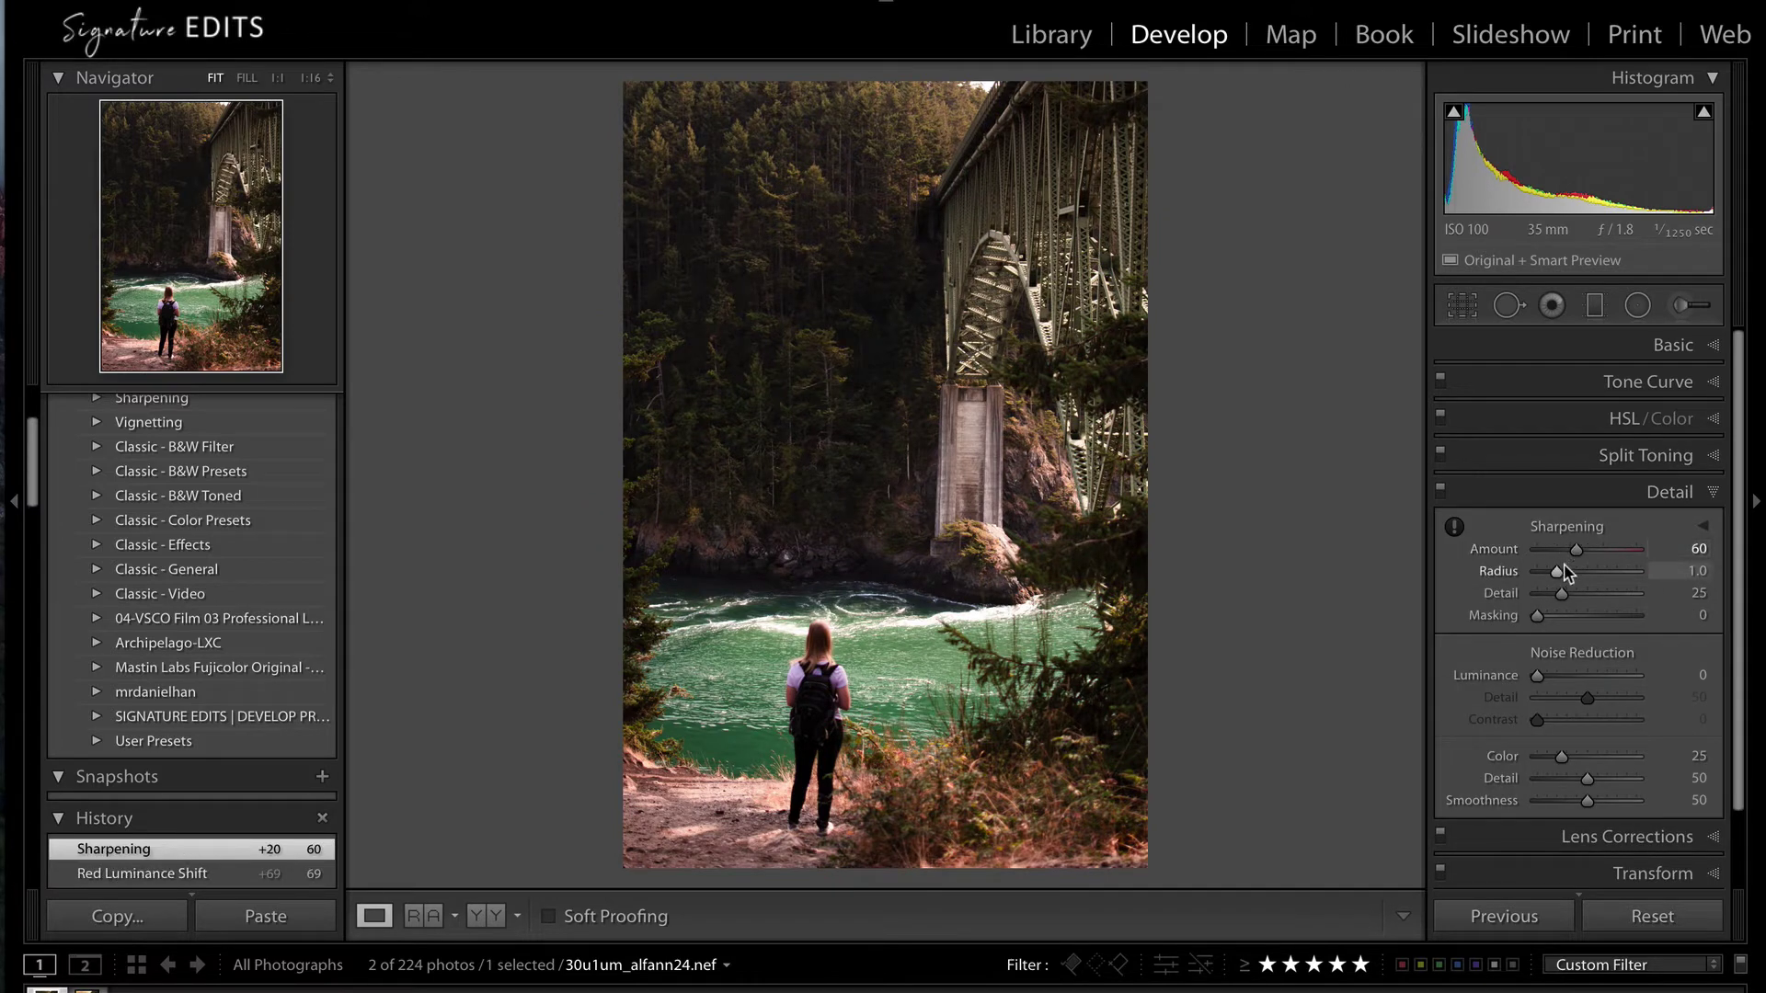
pyautogui.press('alt')
pyautogui.moveTo(1558, 572); pyautogui.dragTo(1617, 579)
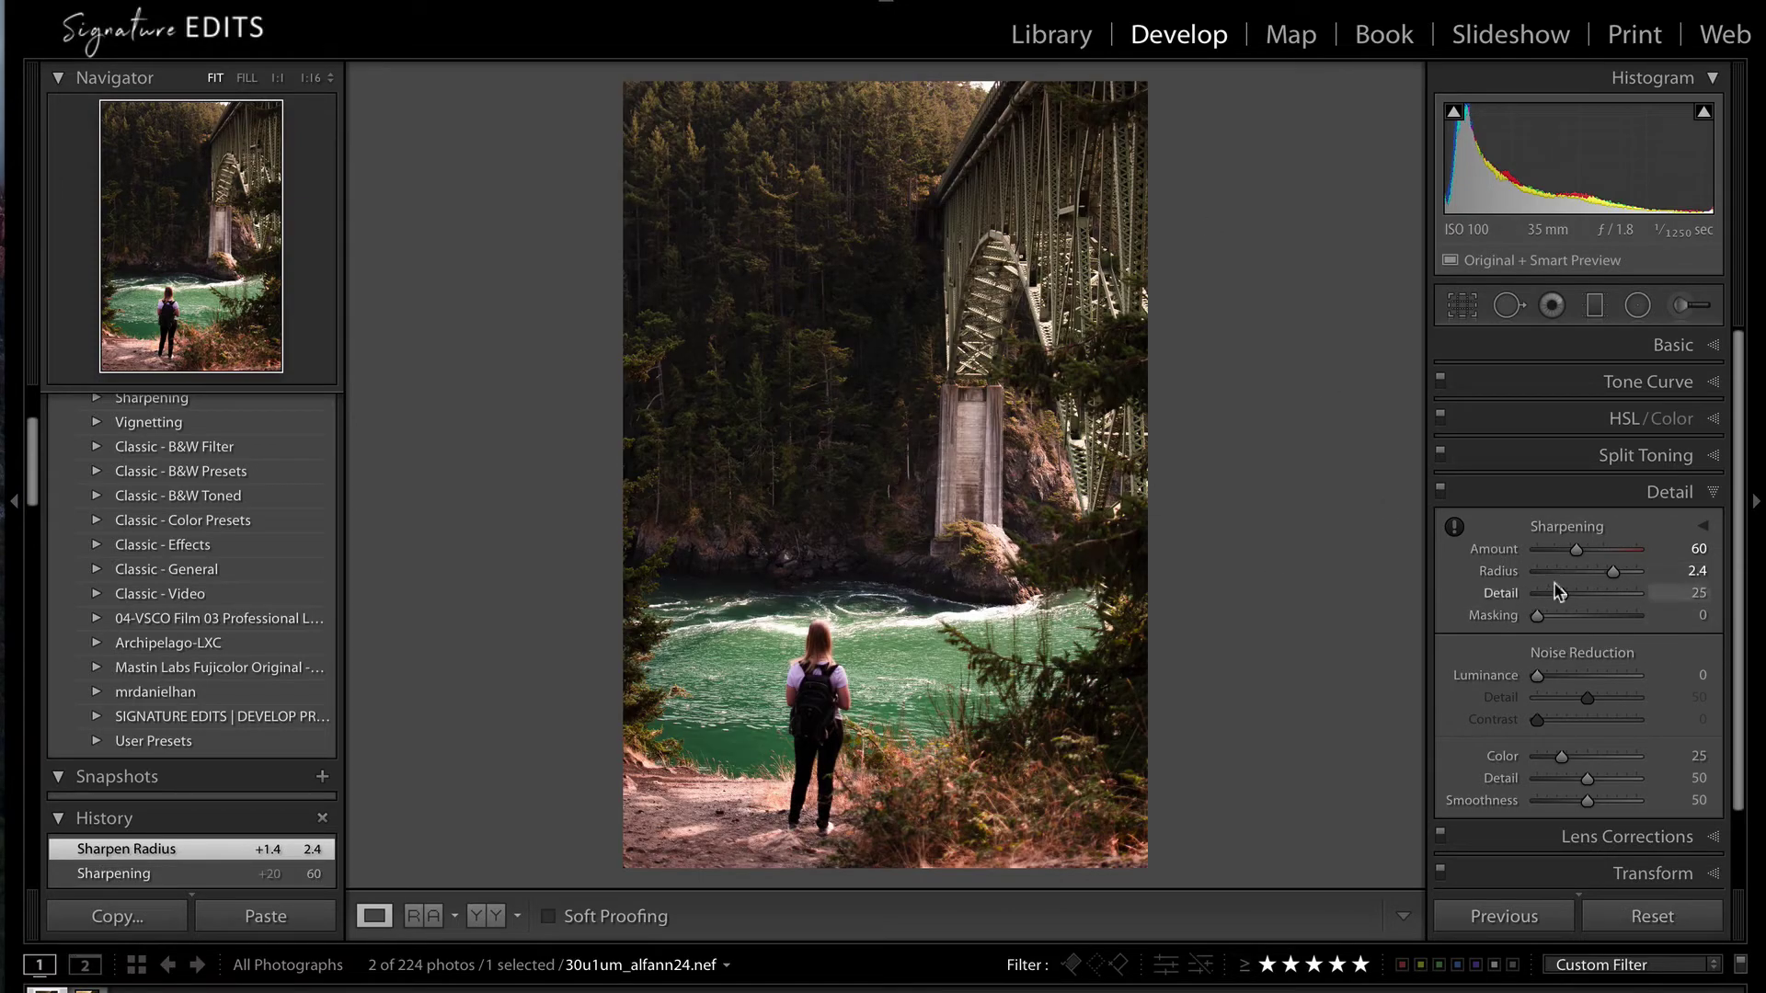
# Check the bridge truss at 1:1 and finalize the sharpening Radius at 3.0
pyautogui.click(1039, 232)
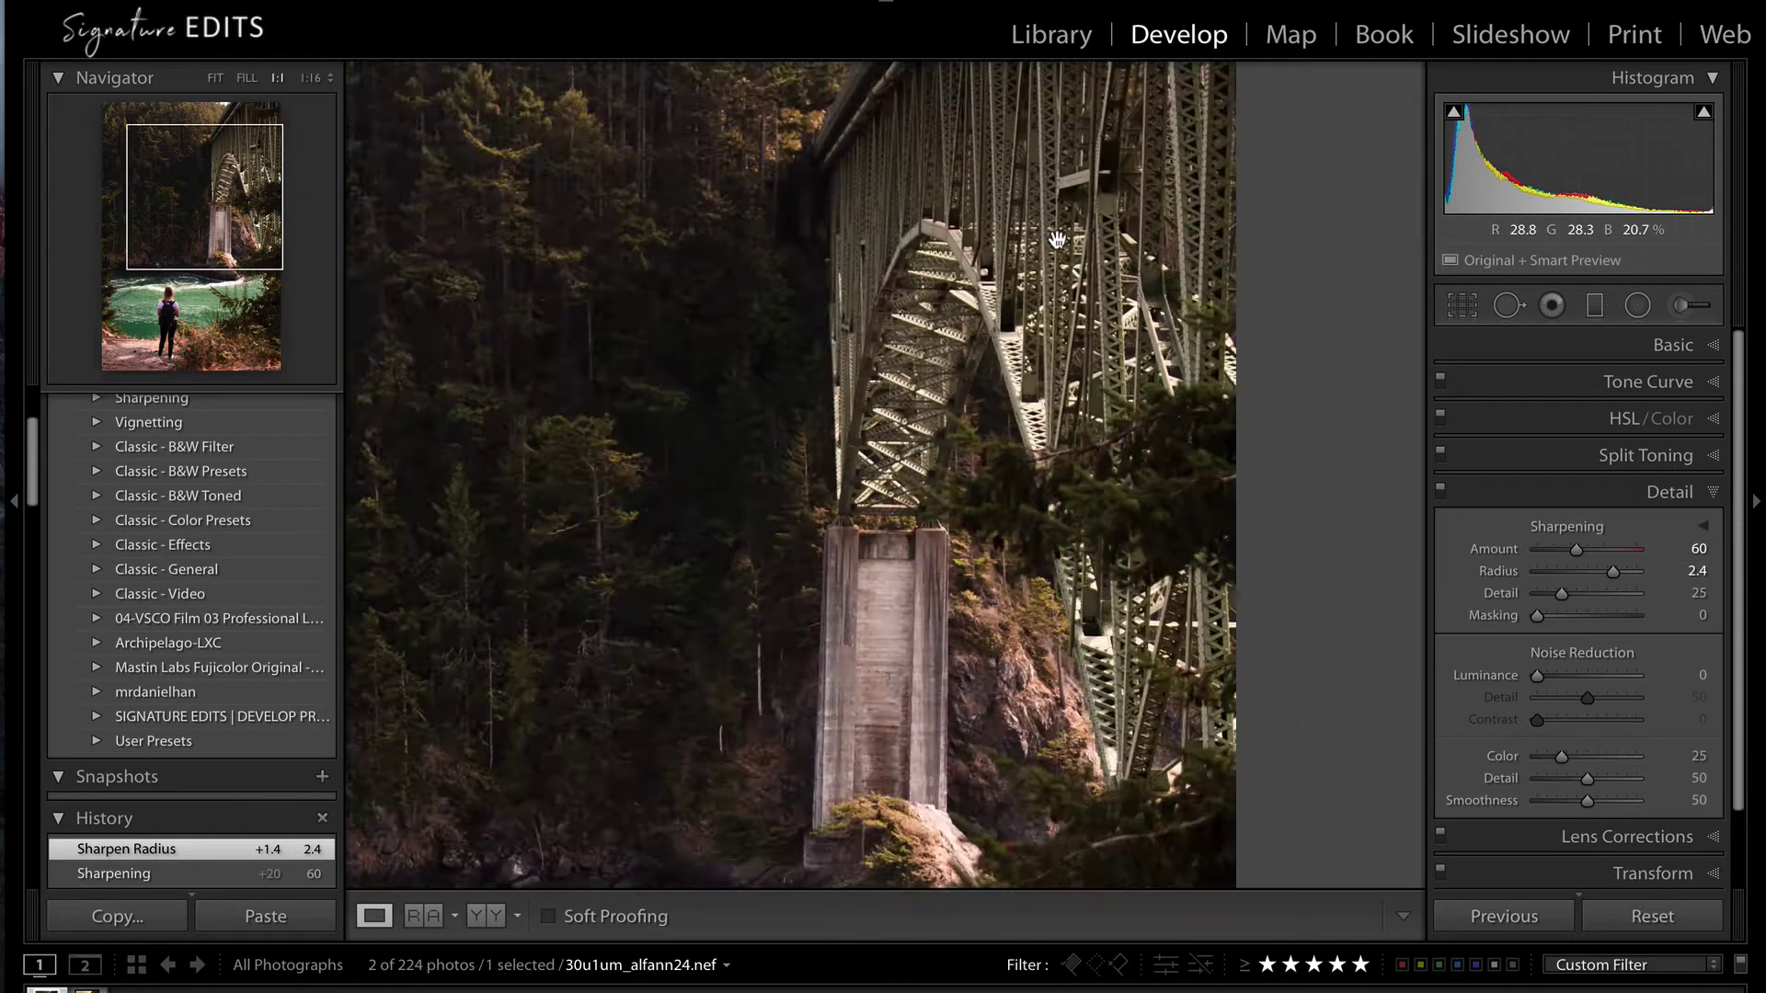
pyautogui.moveTo(1063, 189); pyautogui.dragTo(1063, 467)
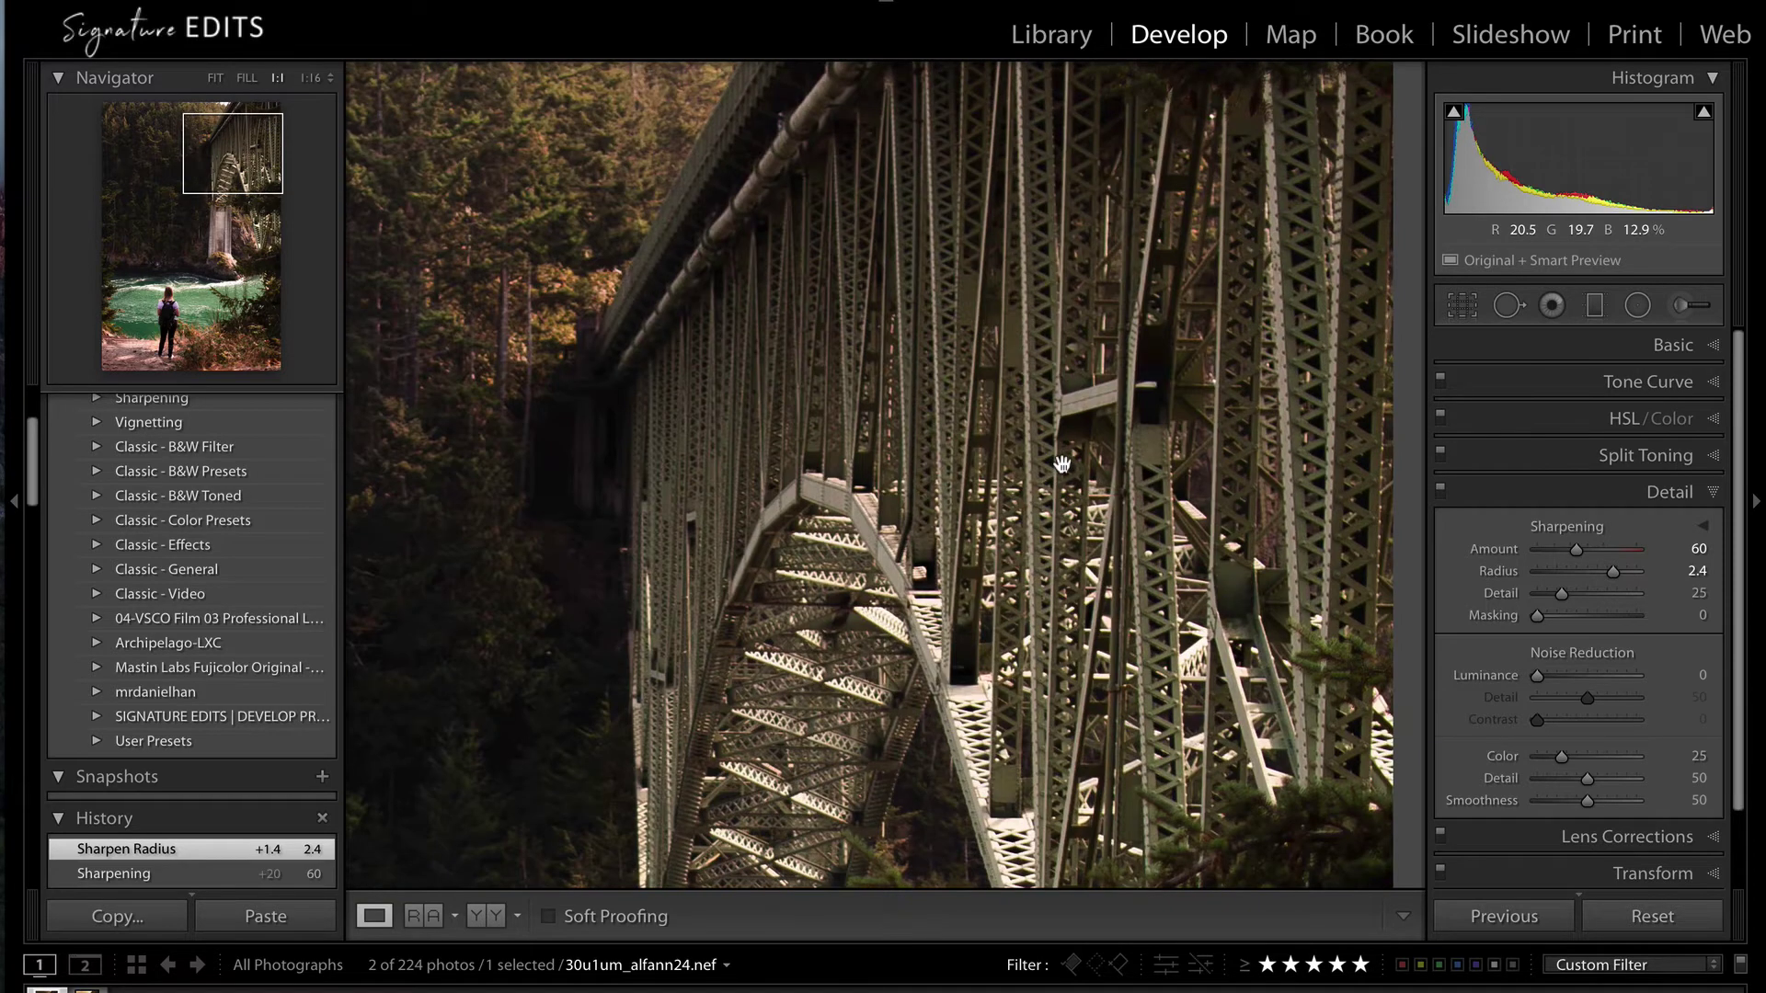
pyautogui.click(1063, 464)
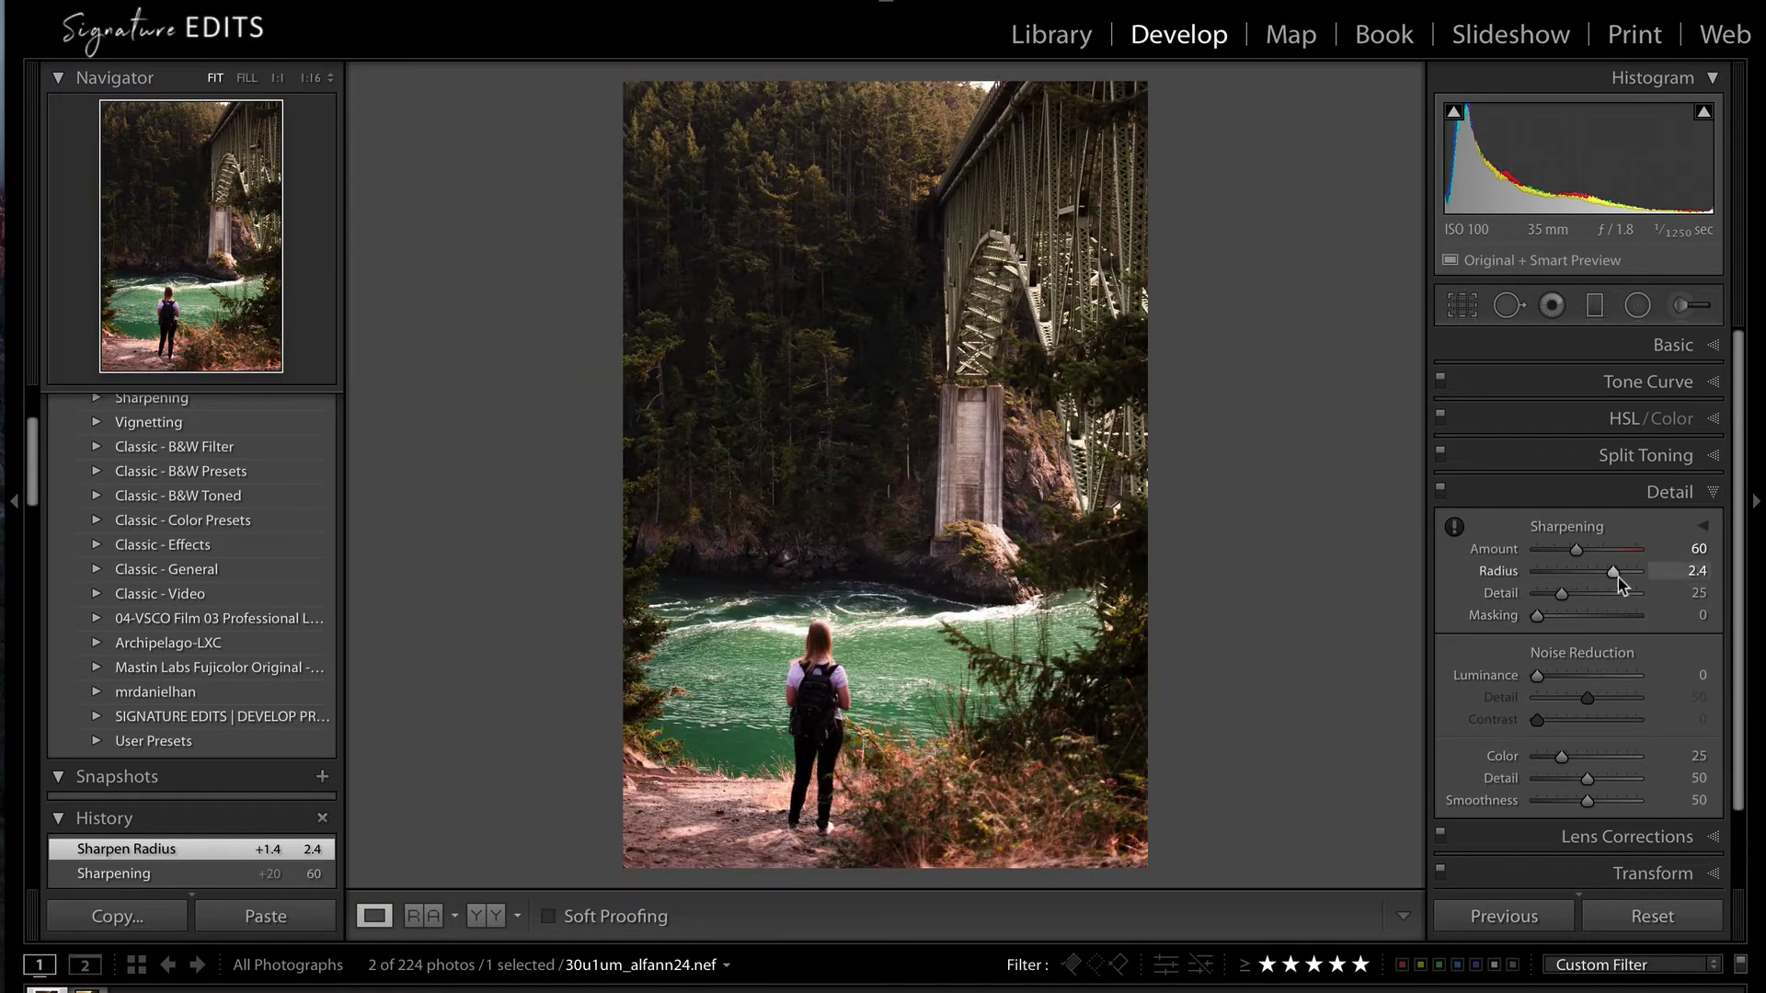
pyautogui.moveTo(1614, 577); pyautogui.dragTo(1679, 584)
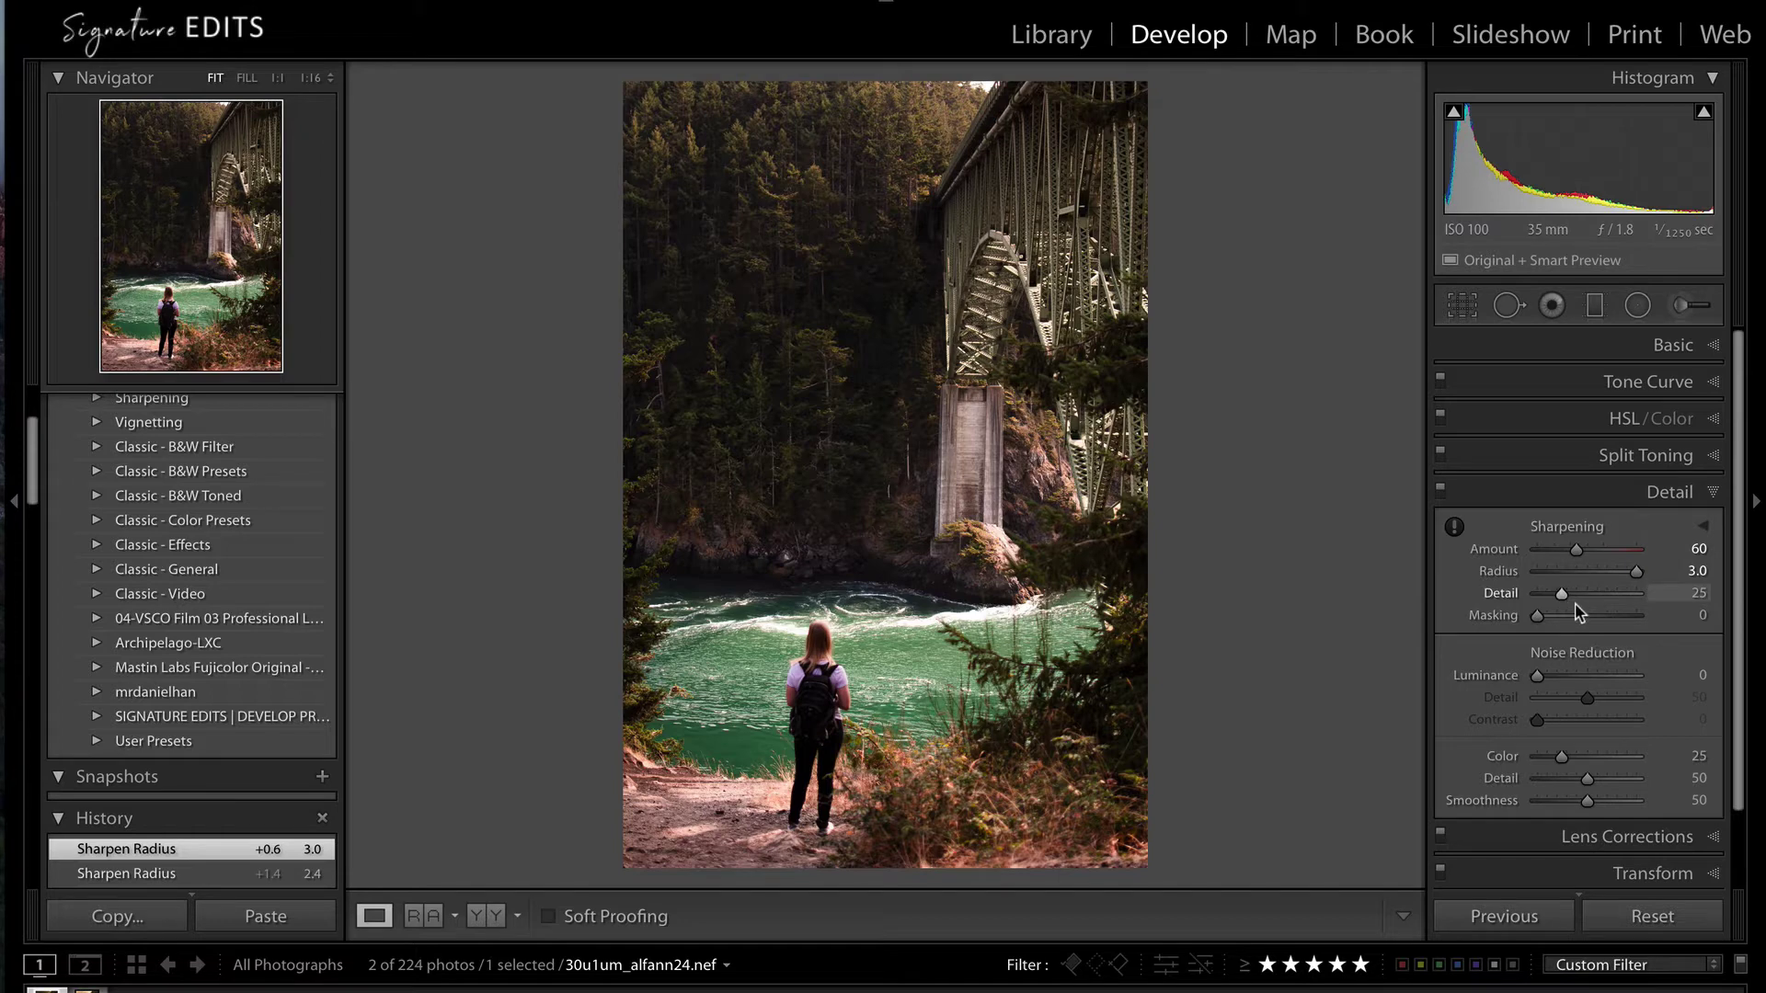
pyautogui.scroll(-2, 1568, 635)
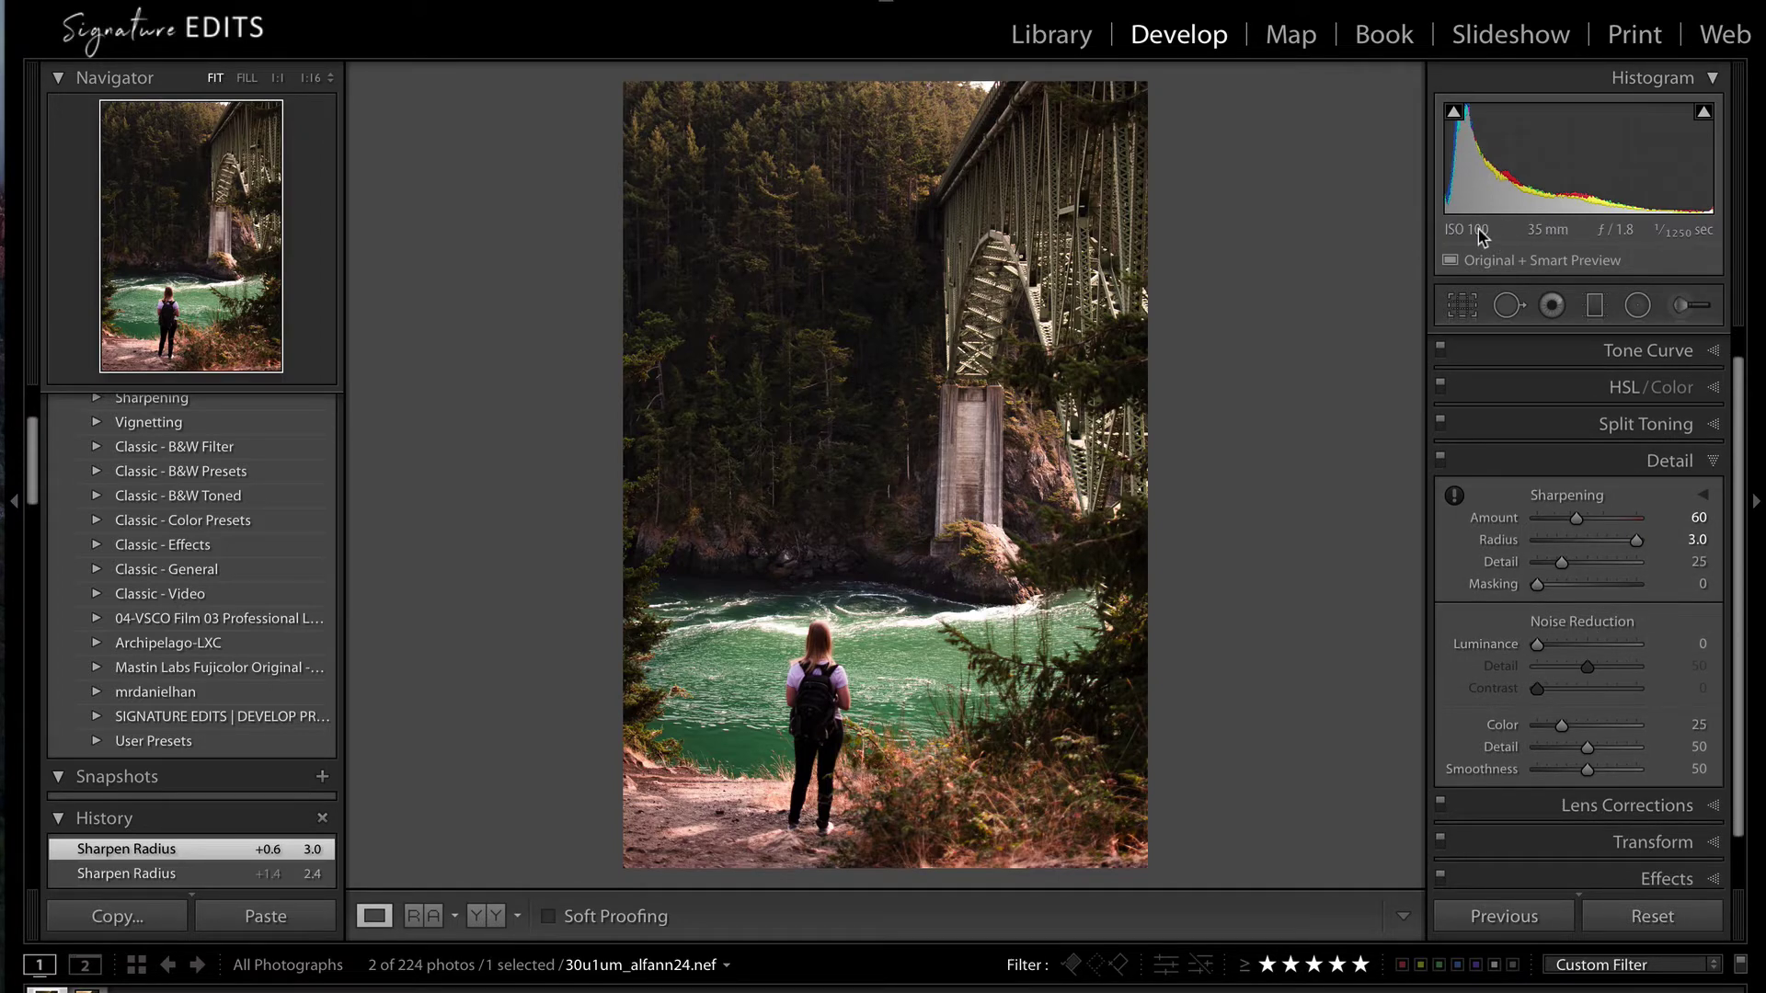
pyautogui.scroll(-2, 1531, 696)
pyautogui.click(1530, 710)
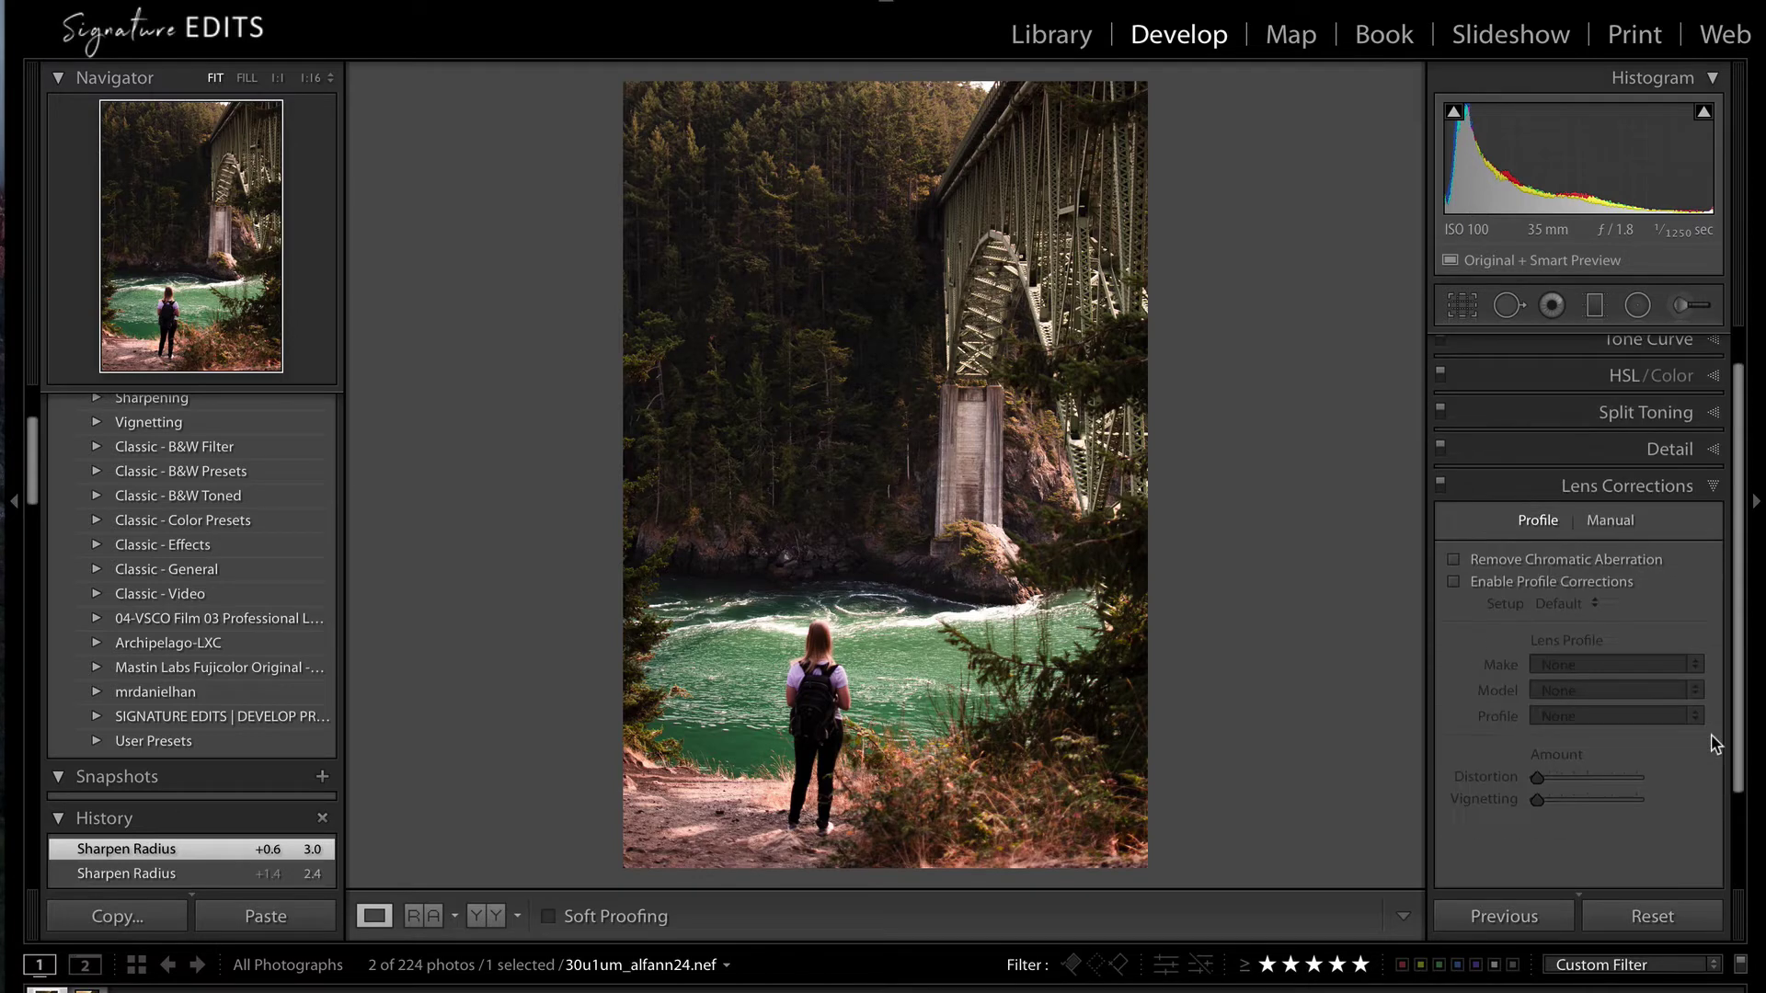
# Enable Nikon profile corrections and lower Vignetting correction to 16, keeping Distortion at 100
pyautogui.click(1453, 581)
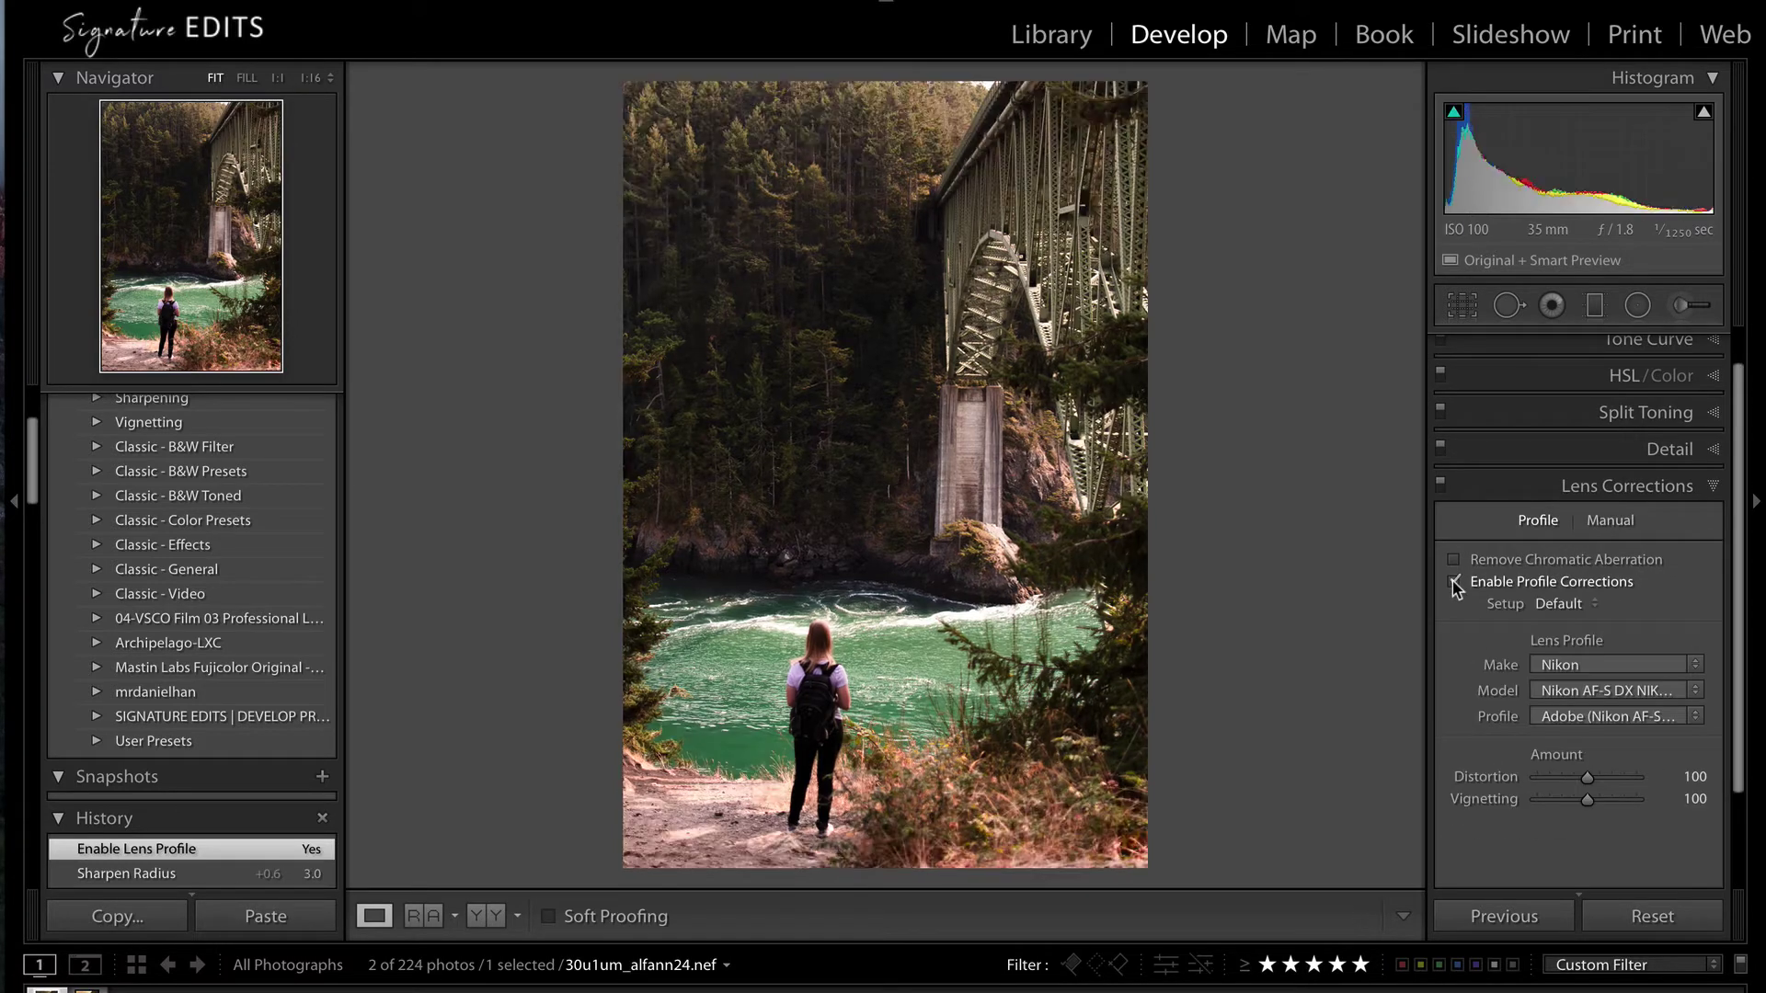
pyautogui.moveTo(1584, 799); pyautogui.dragTo(1577, 800)
pyautogui.click(1576, 800)
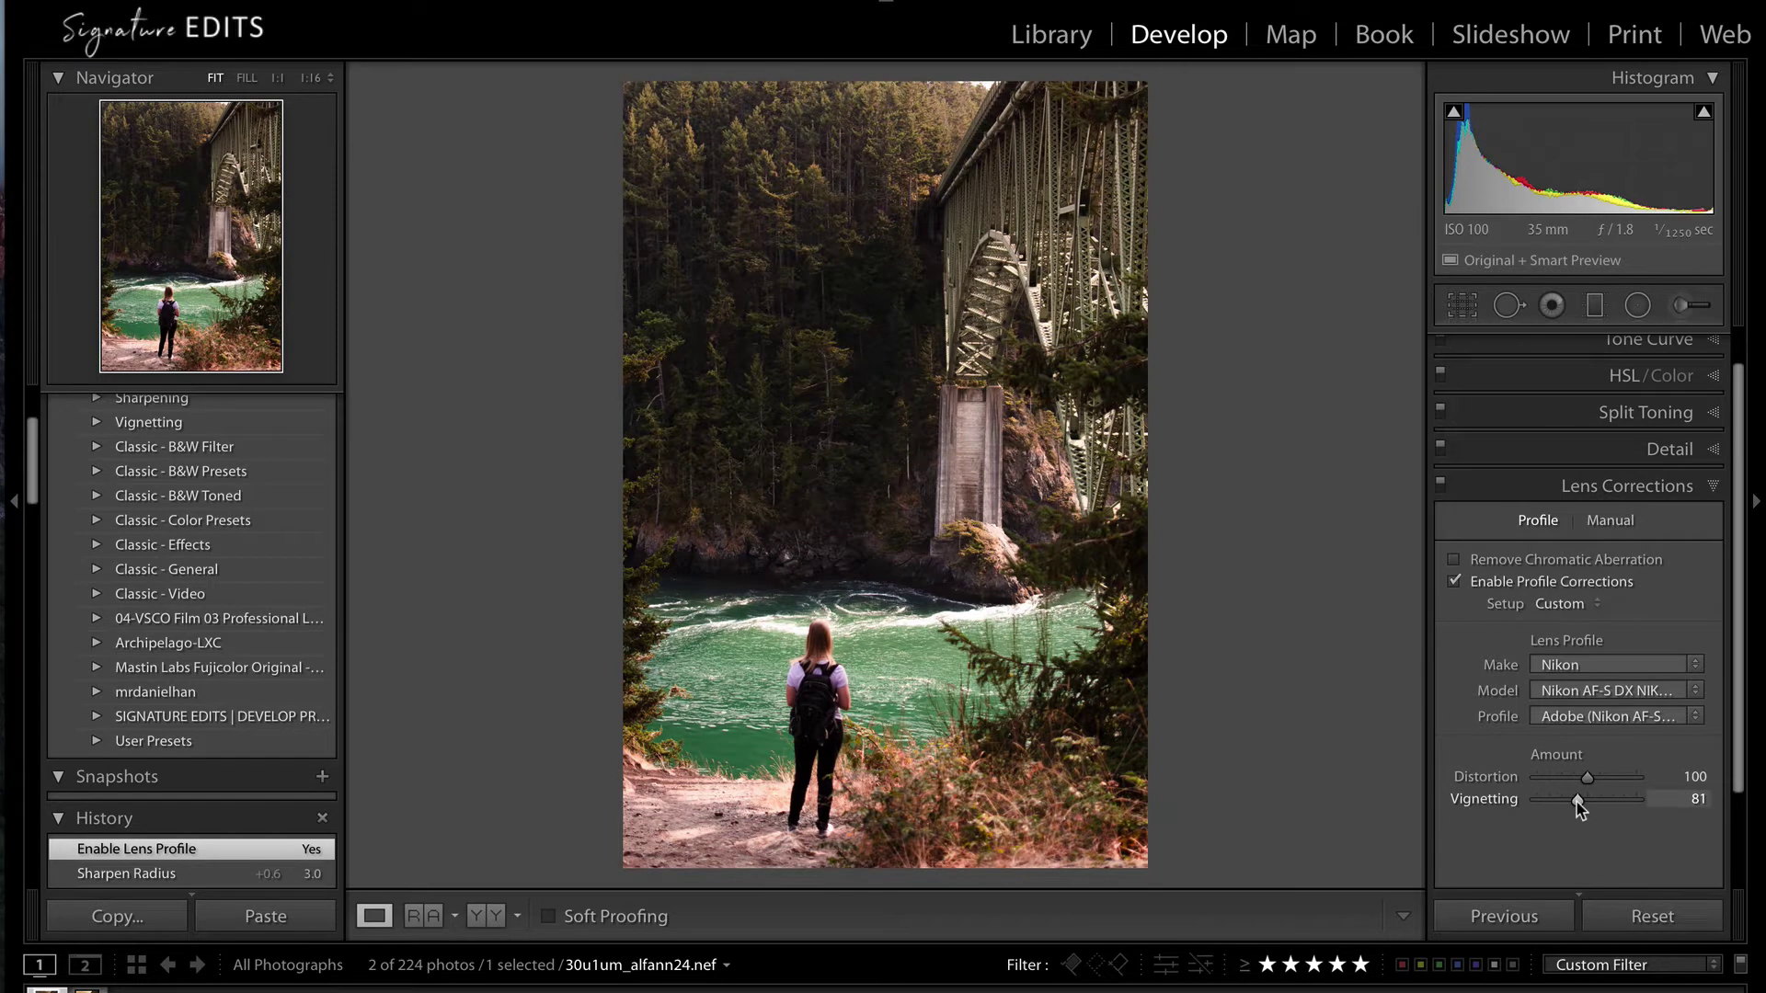
pyautogui.moveTo(1544, 802); pyautogui.dragTo(1545, 801)
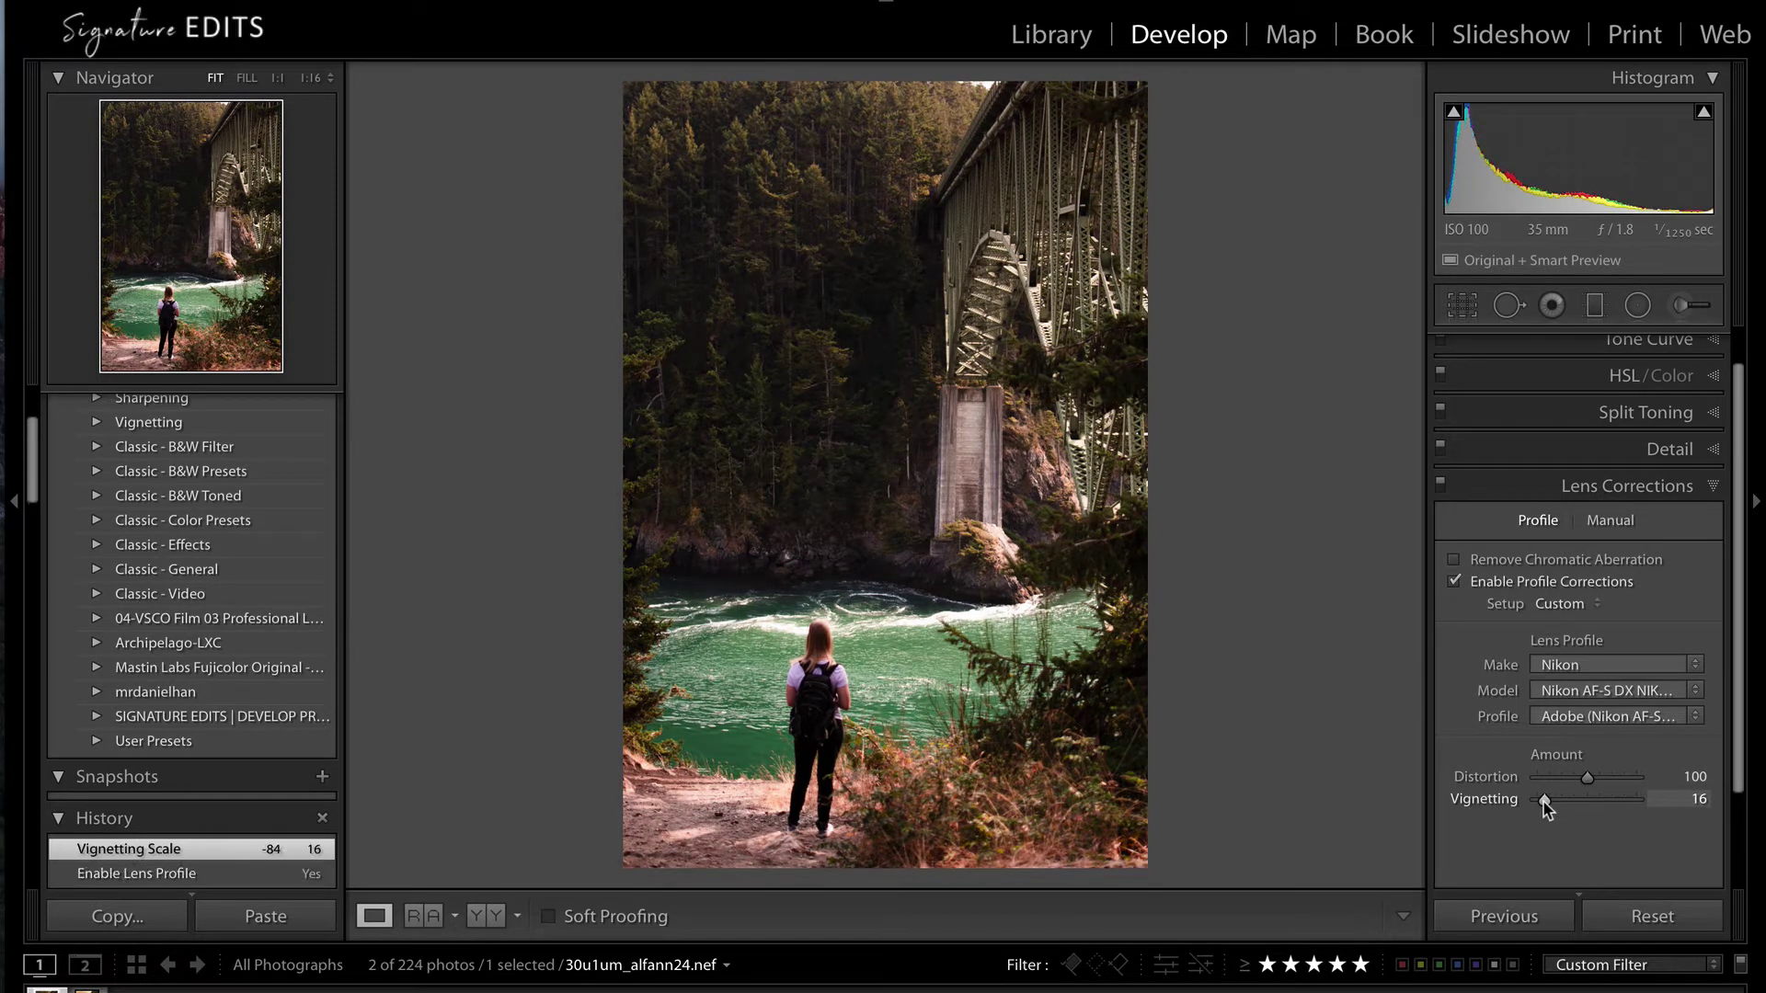
pyautogui.scroll(-3, 1621, 806)
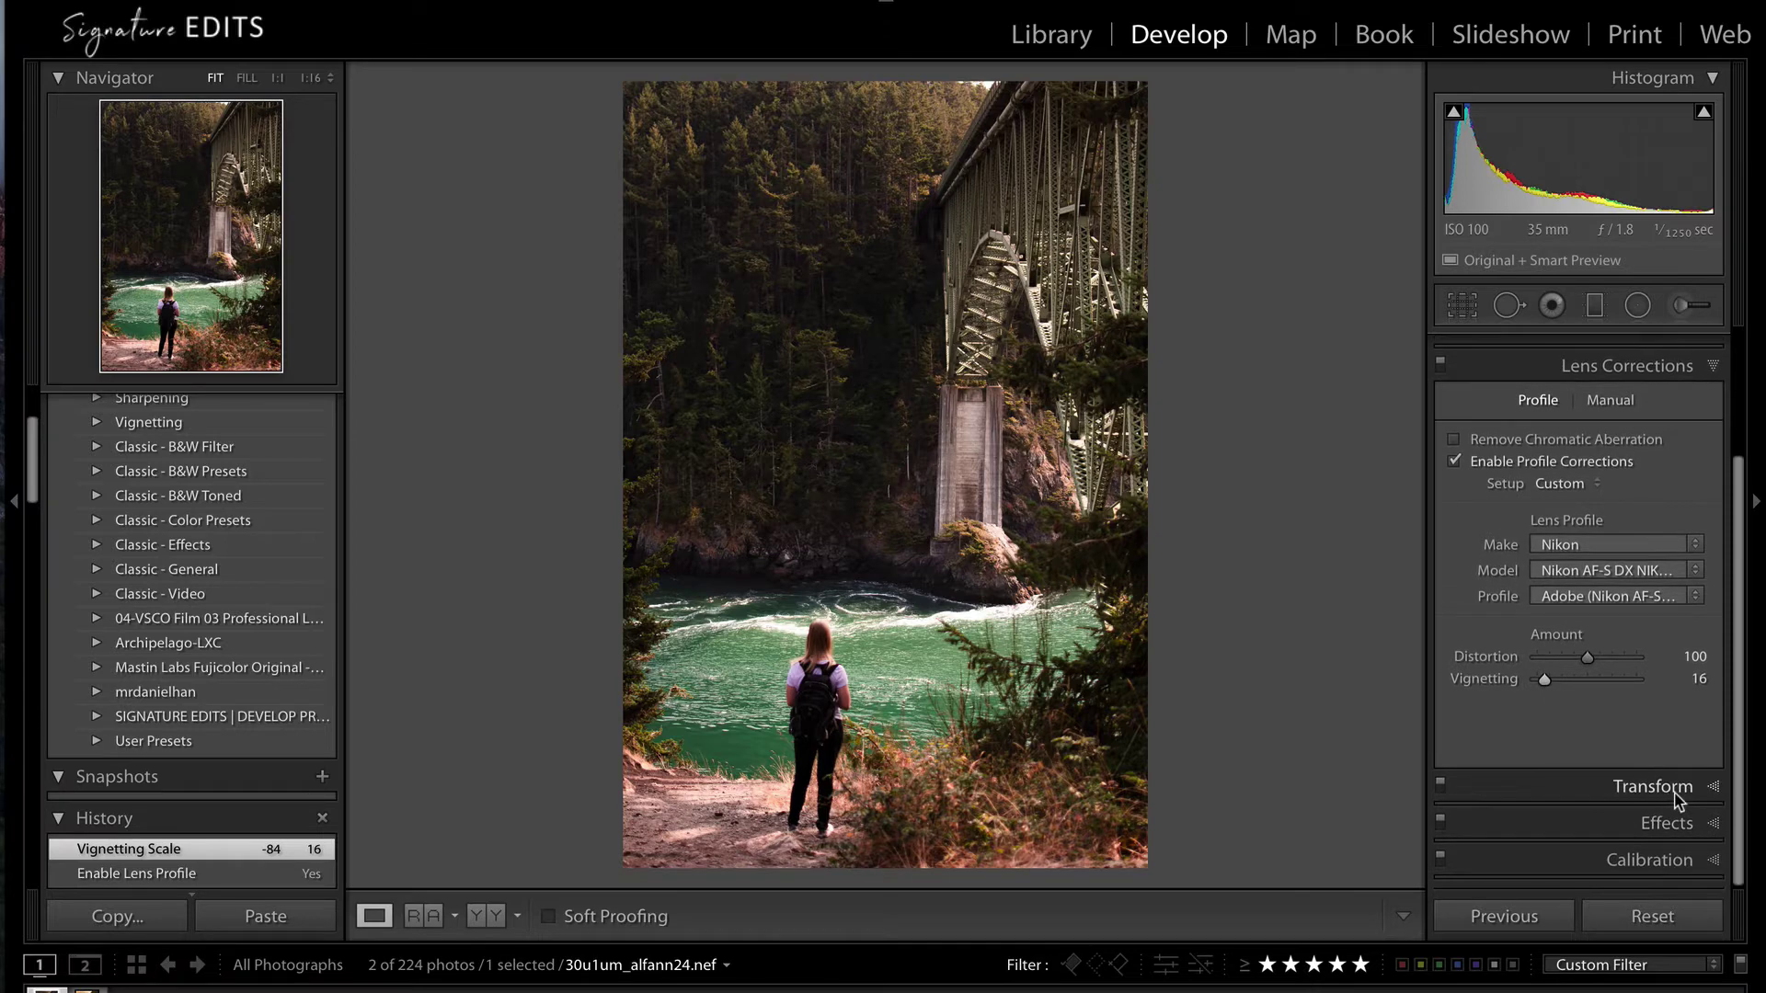
# Add grain at Amount 20 in Effects and zoom in on the bridge to judge it
pyautogui.click(1624, 787)
pyautogui.scroll(-3, 1577, 744)
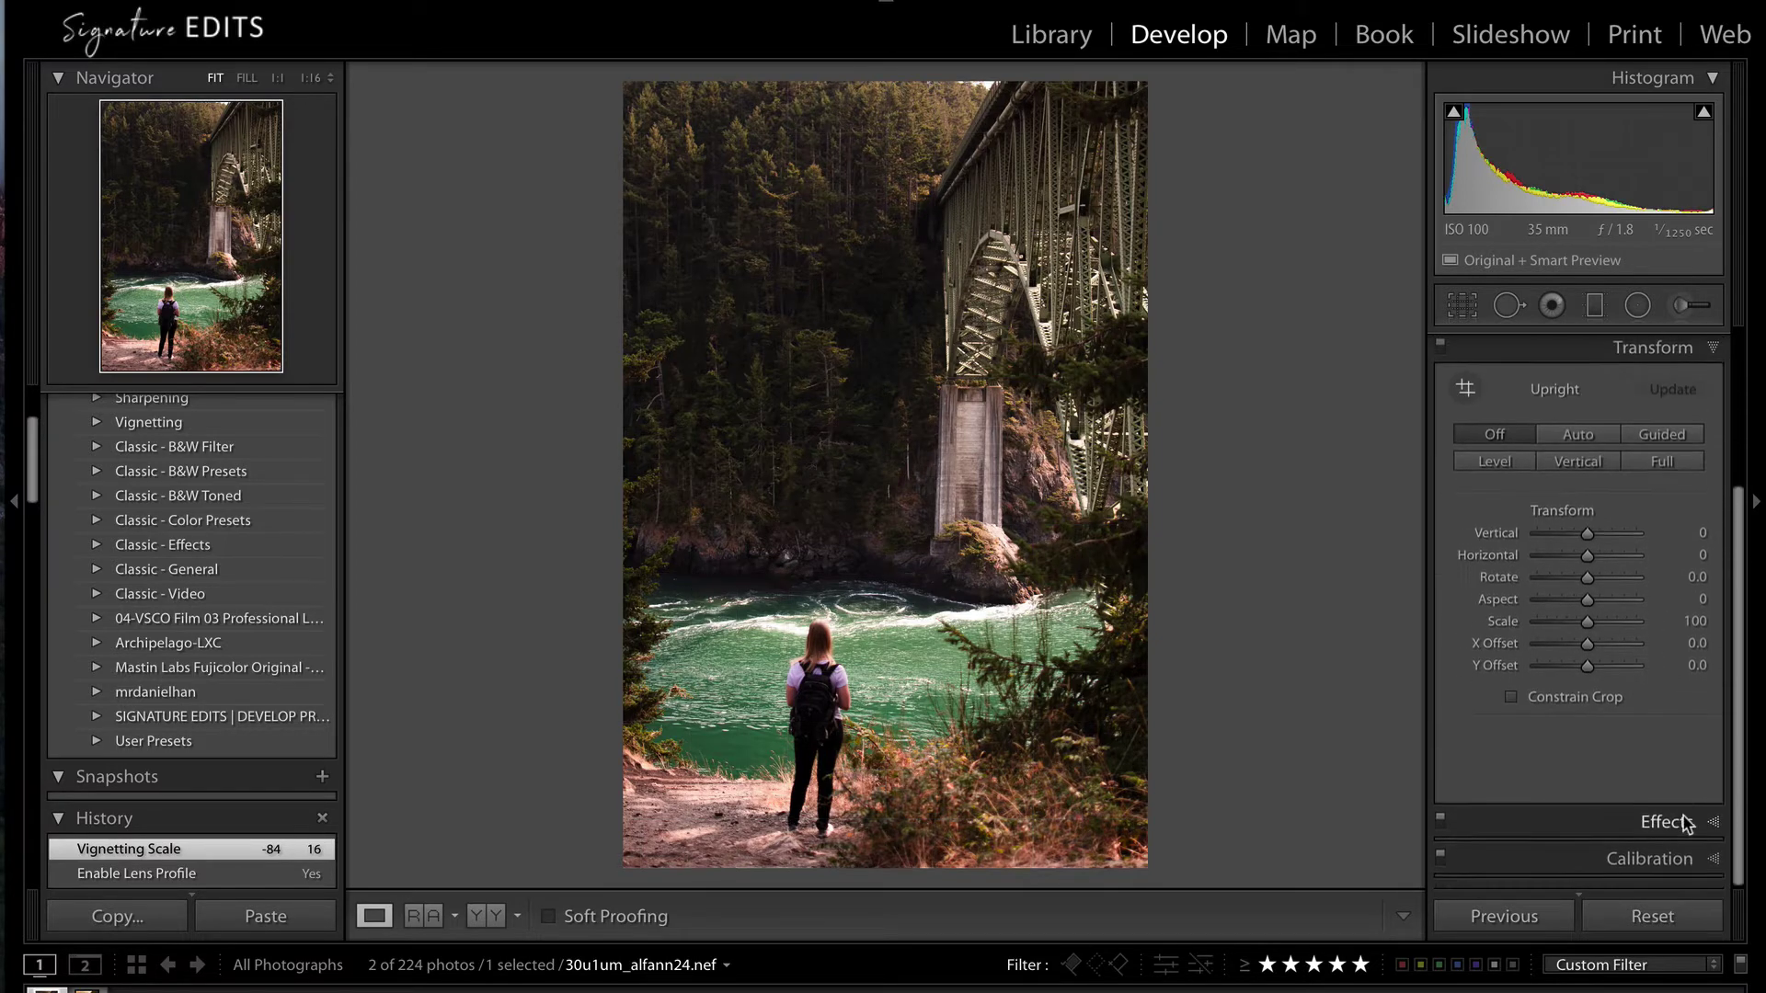
pyautogui.click(1675, 816)
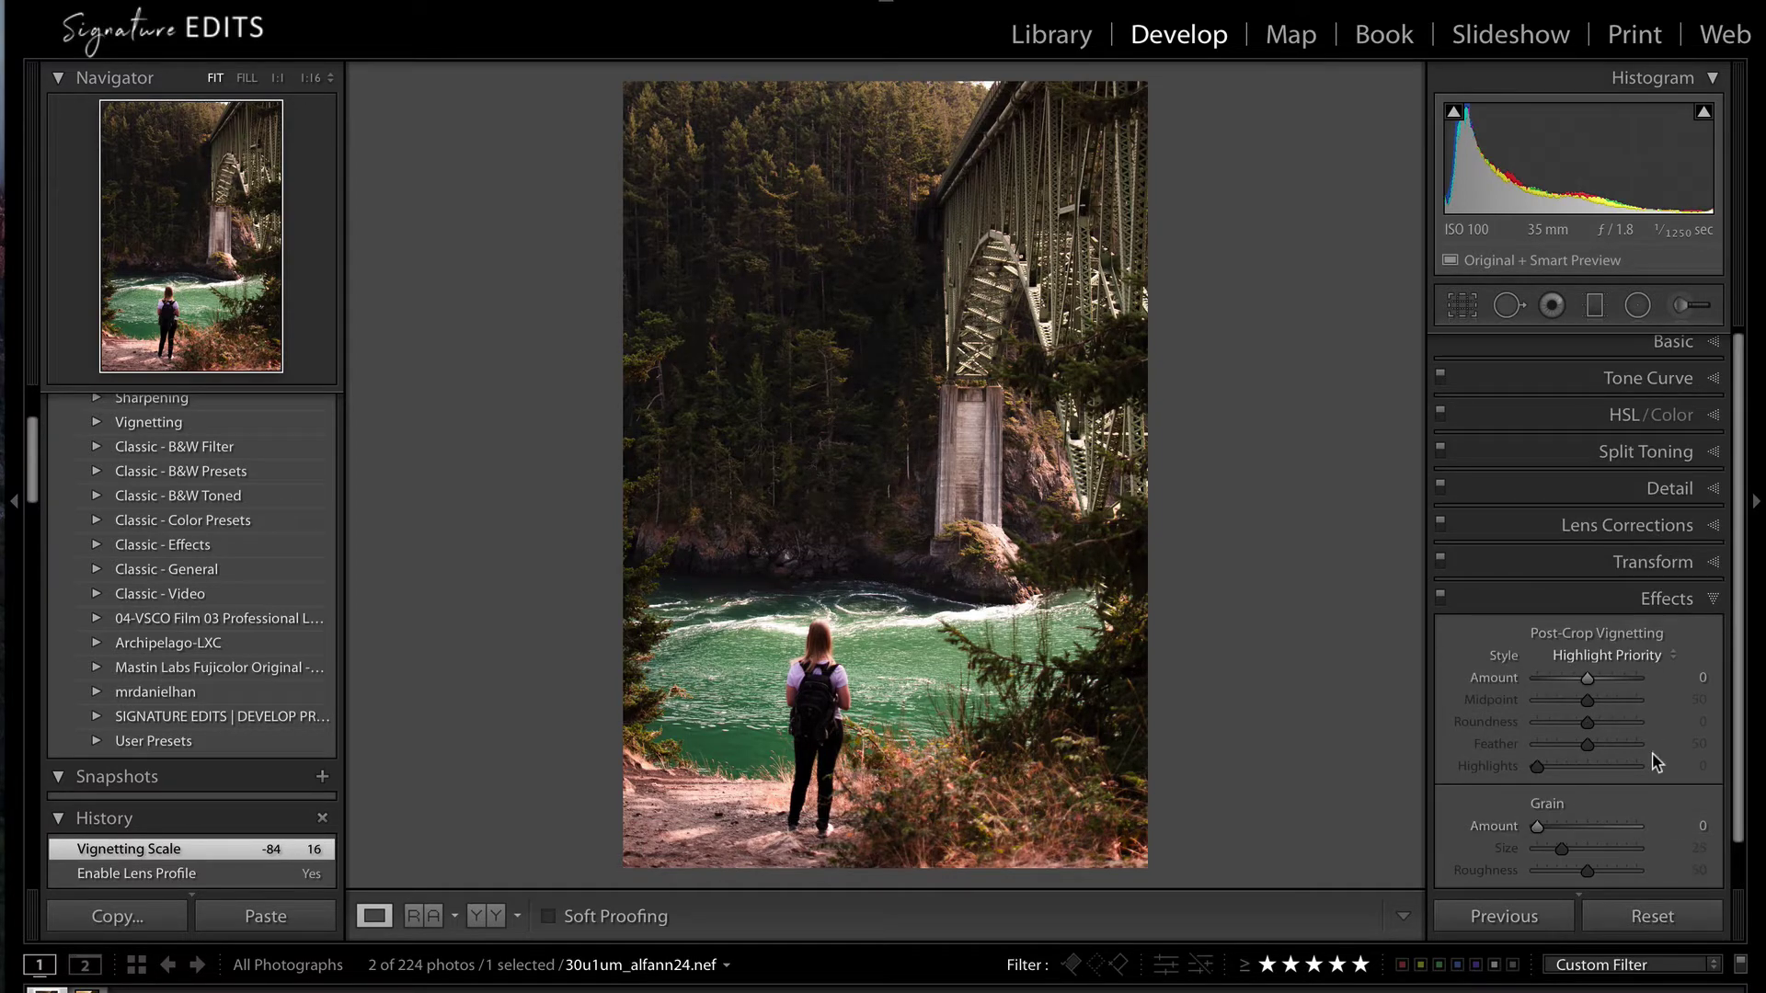
pyautogui.scroll(-1, 1656, 762)
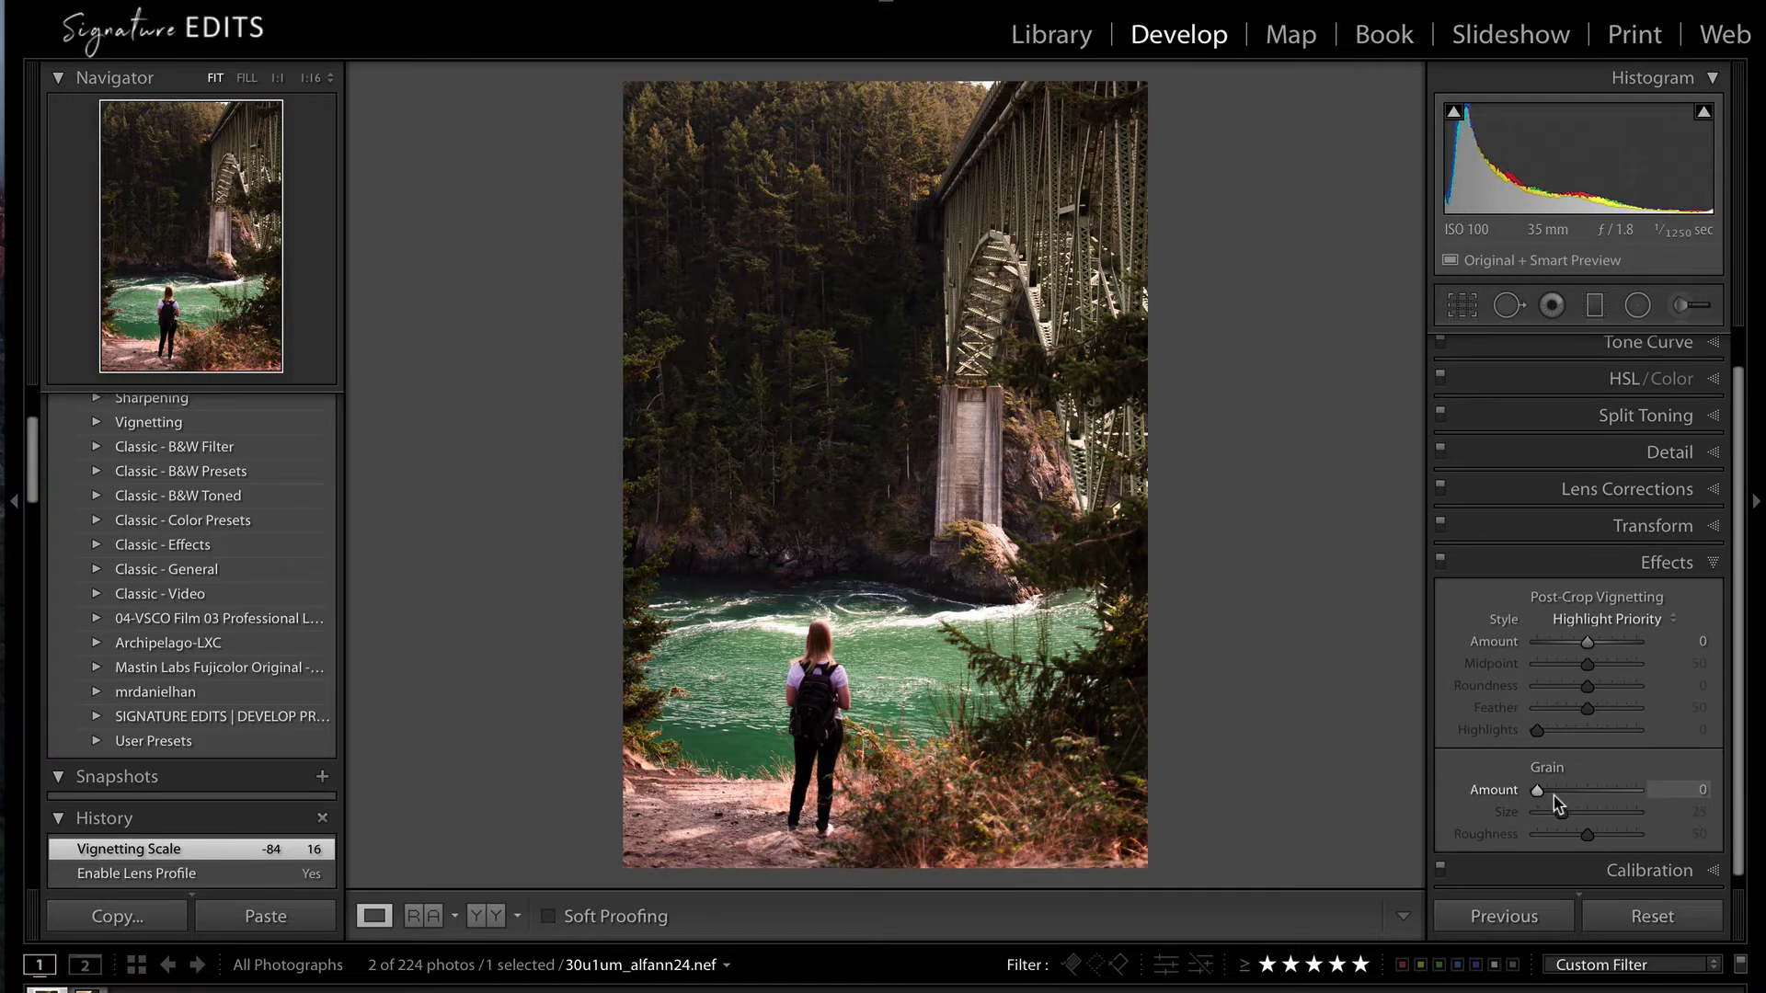
pyautogui.click(1554, 791)
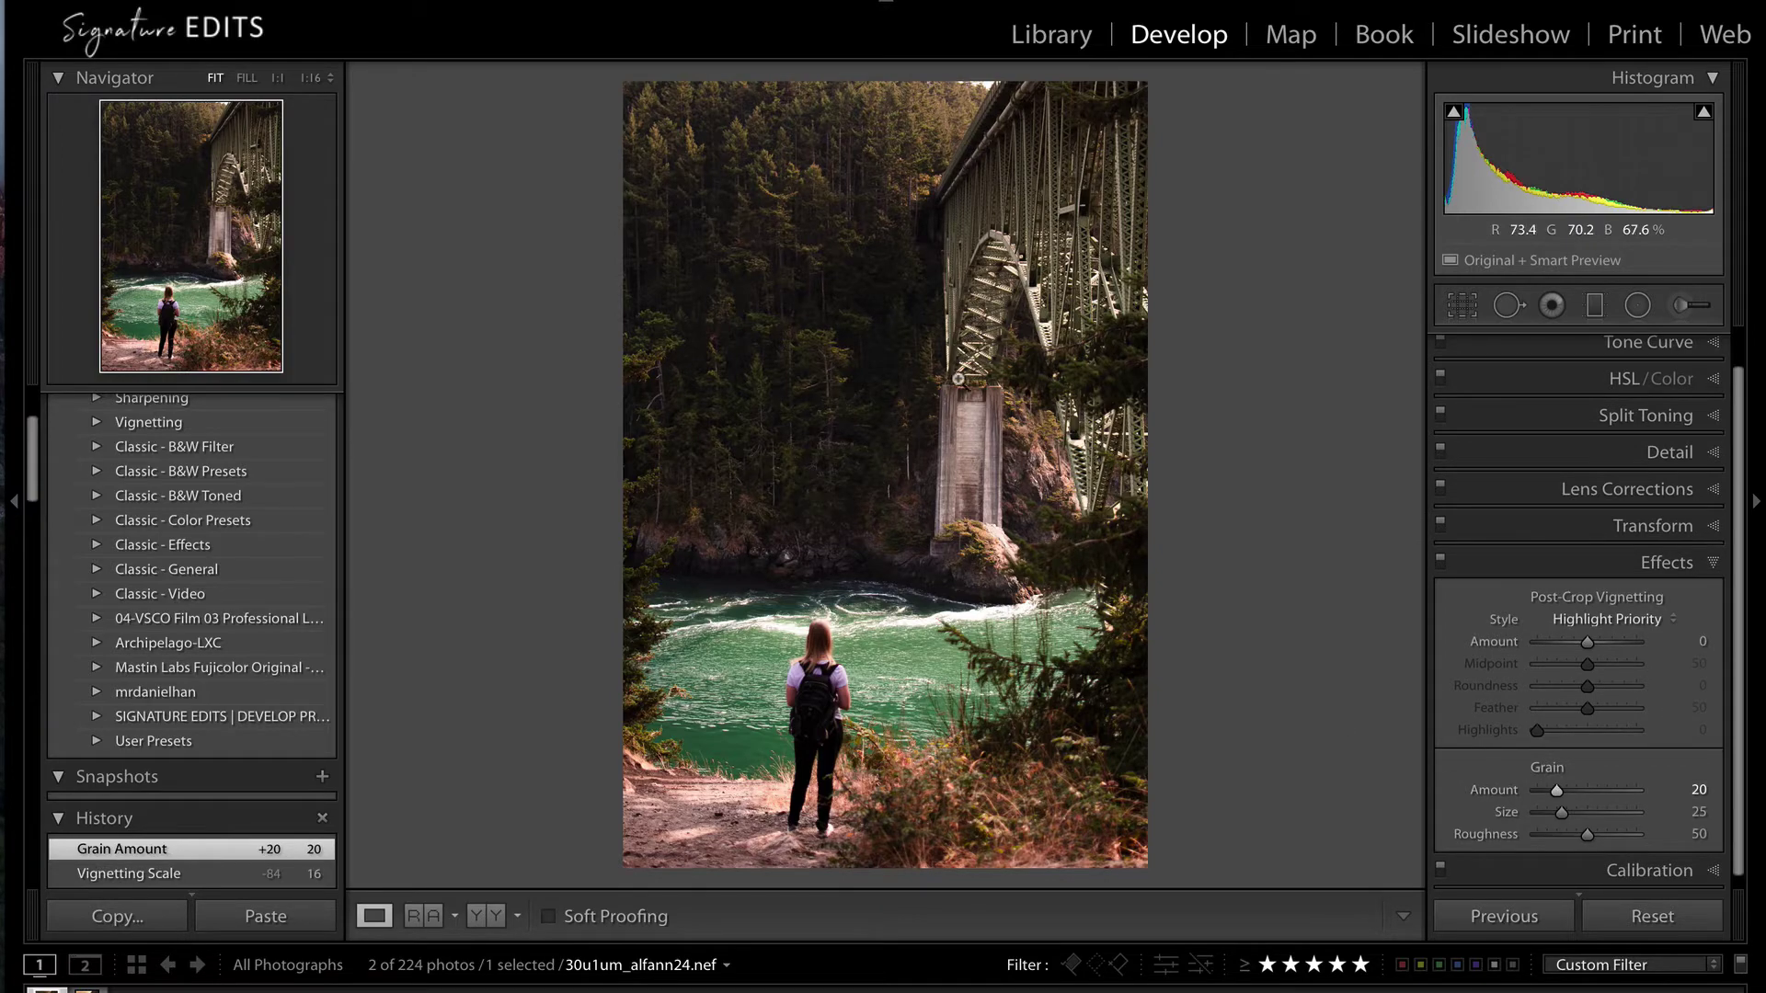
pyautogui.click(975, 354)
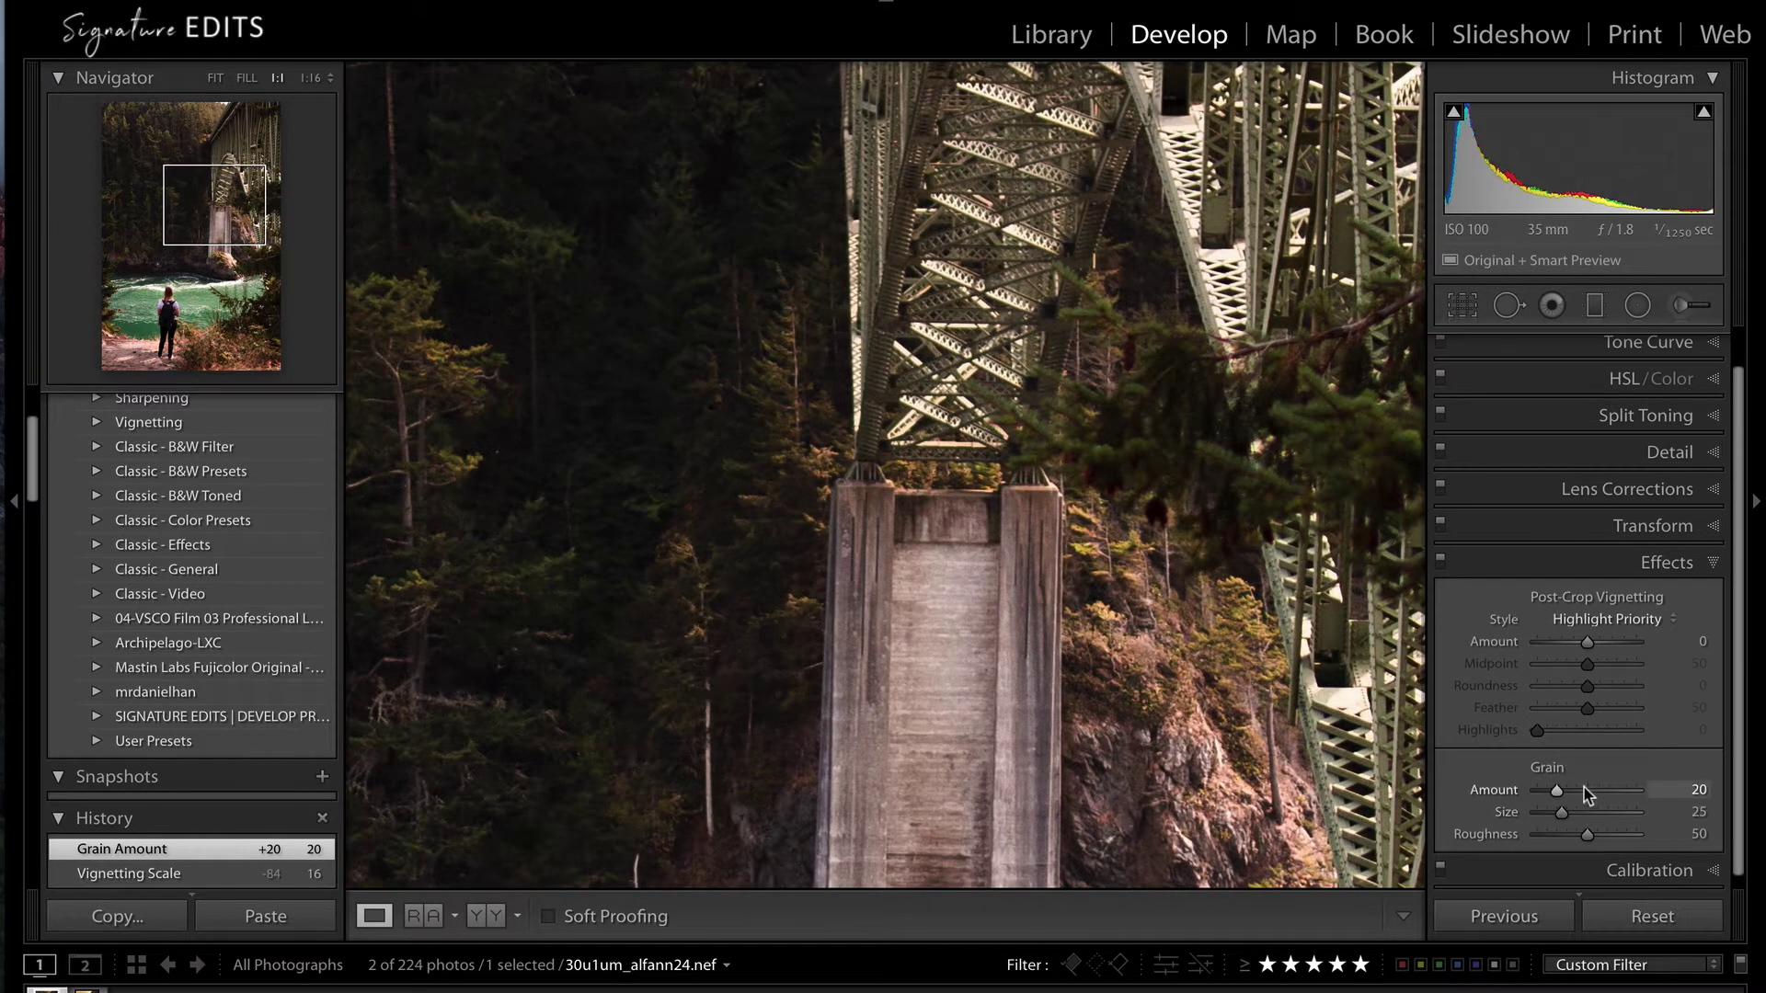
# Settle the grain at Amount 31 and Size 17, toggling Effects off and on to compare
pyautogui.click(1597, 791)
pyautogui.click(1585, 791)
pyautogui.click(1553, 813)
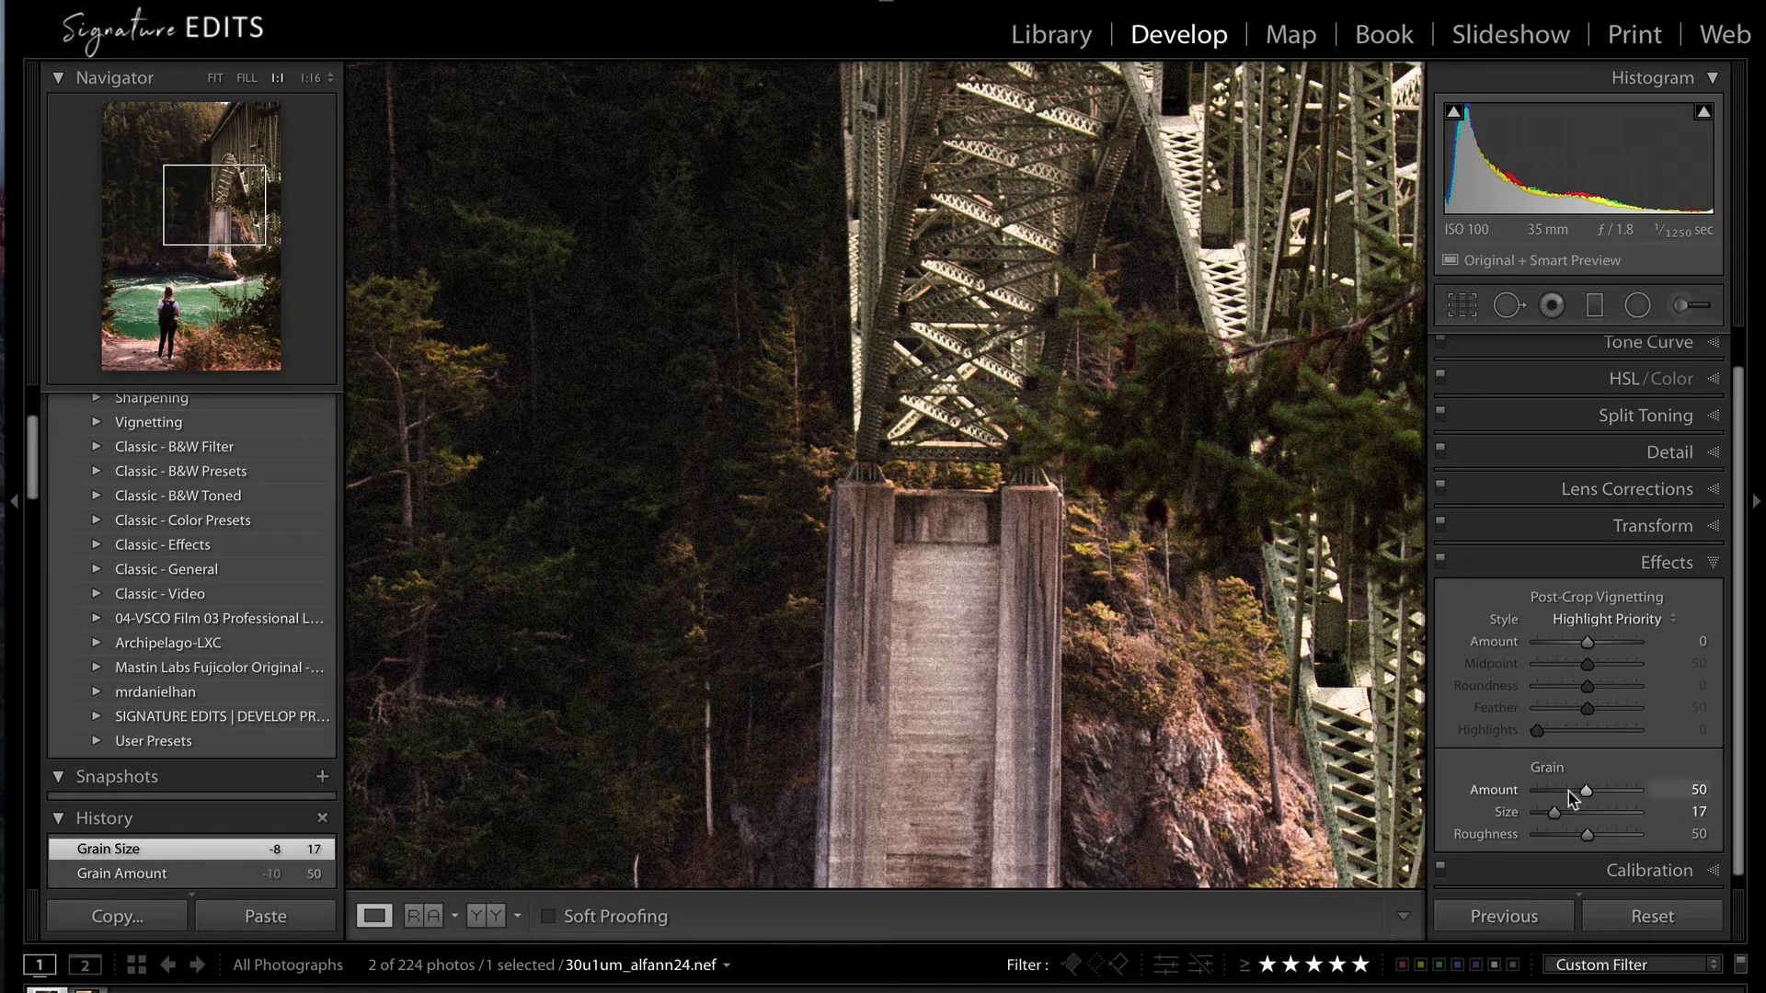
pyautogui.click(1565, 792)
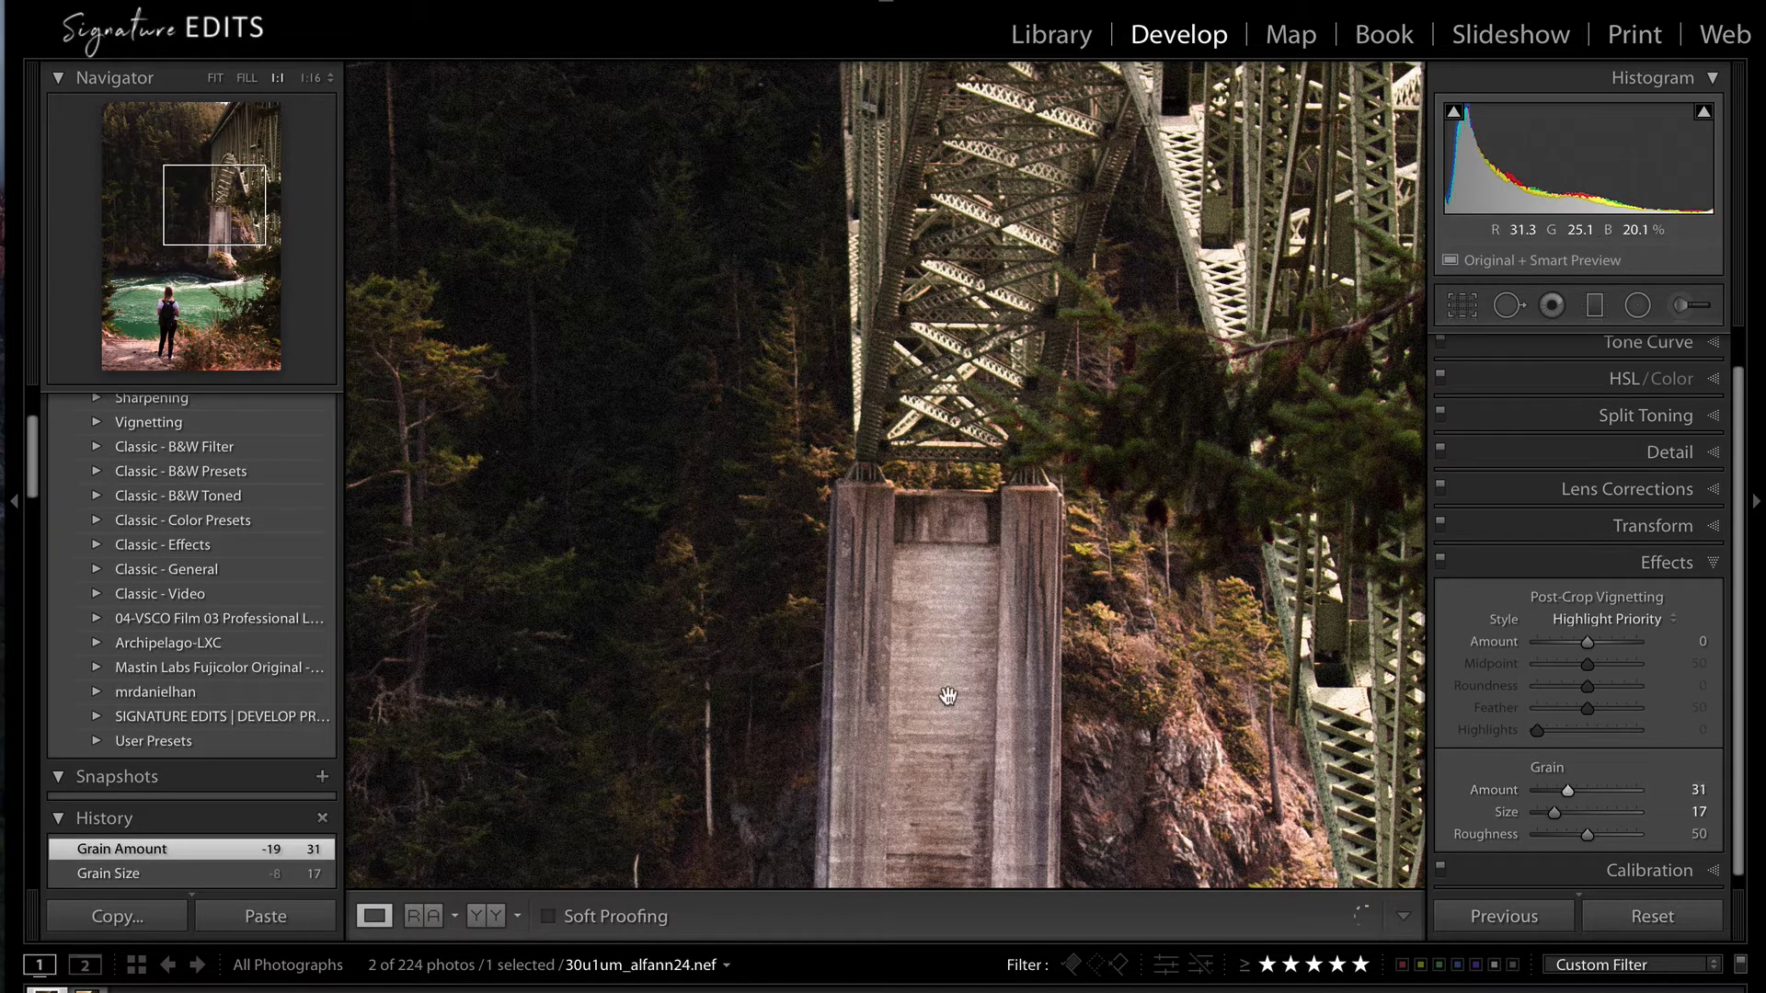
pyautogui.click(1441, 561)
pyautogui.click(1441, 563)
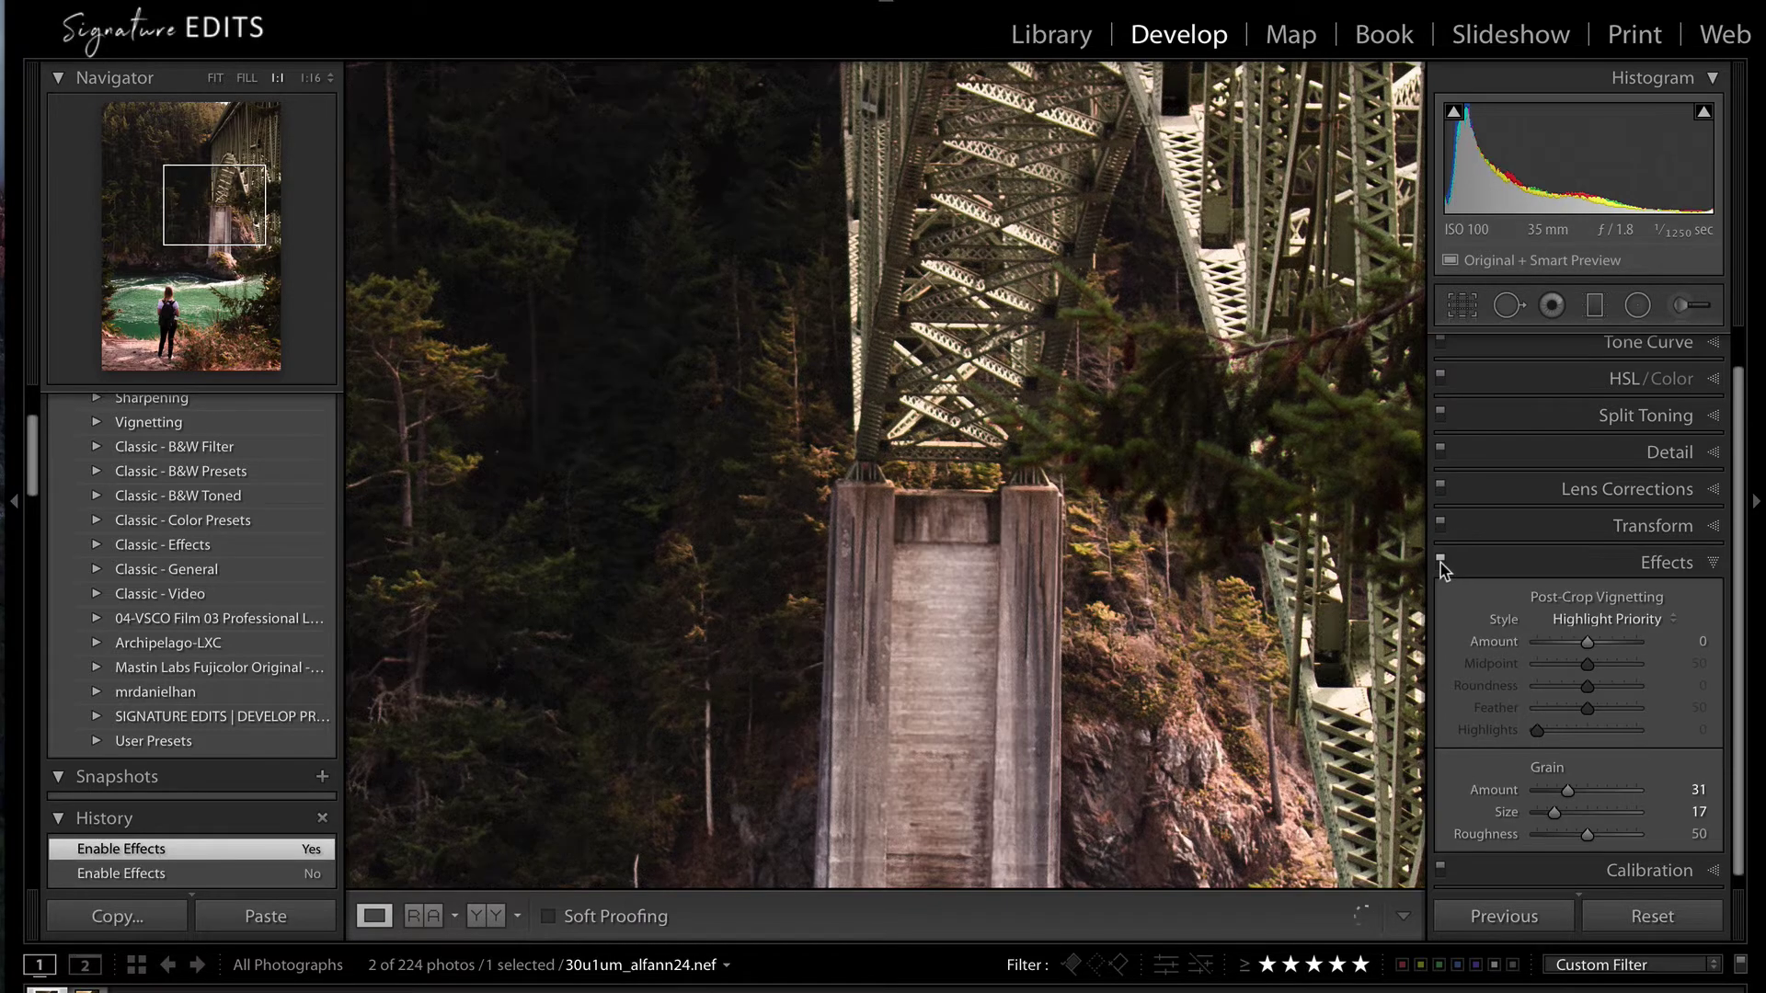
pyautogui.click(1205, 637)
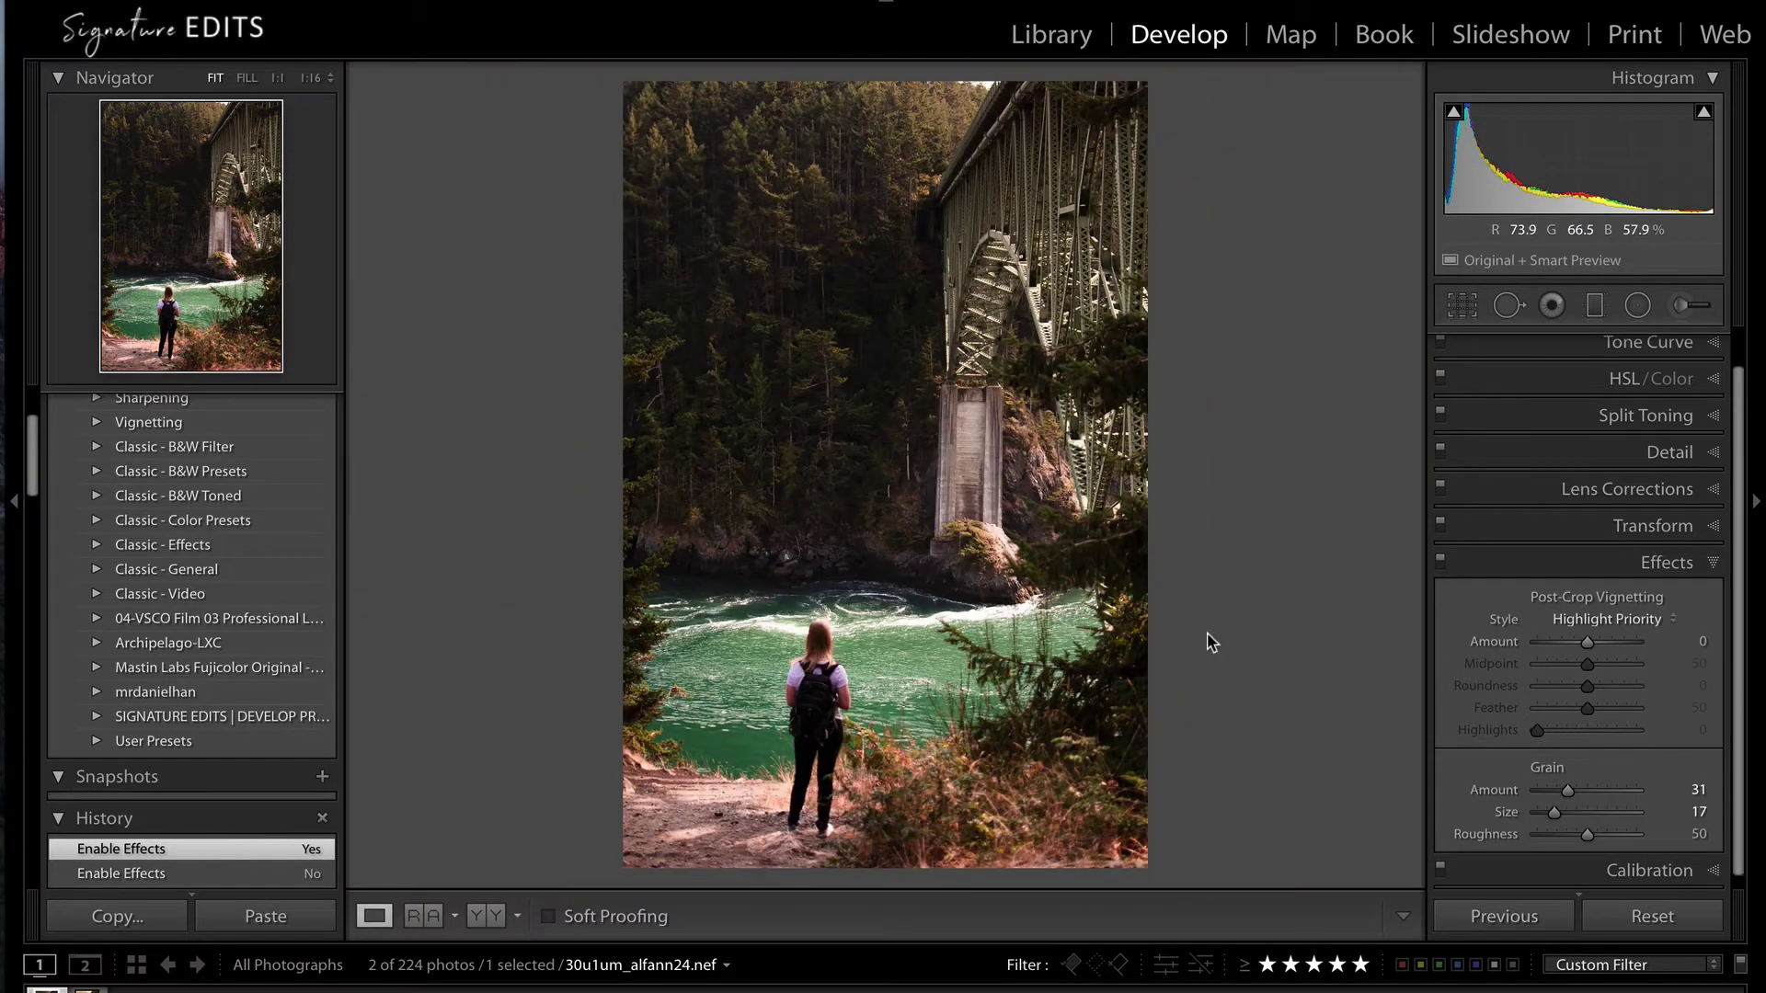
pyautogui.scroll(-2, 1628, 847)
# Try a green Shadows tint in Calibration, then reset it to 0
pyautogui.click(1669, 833)
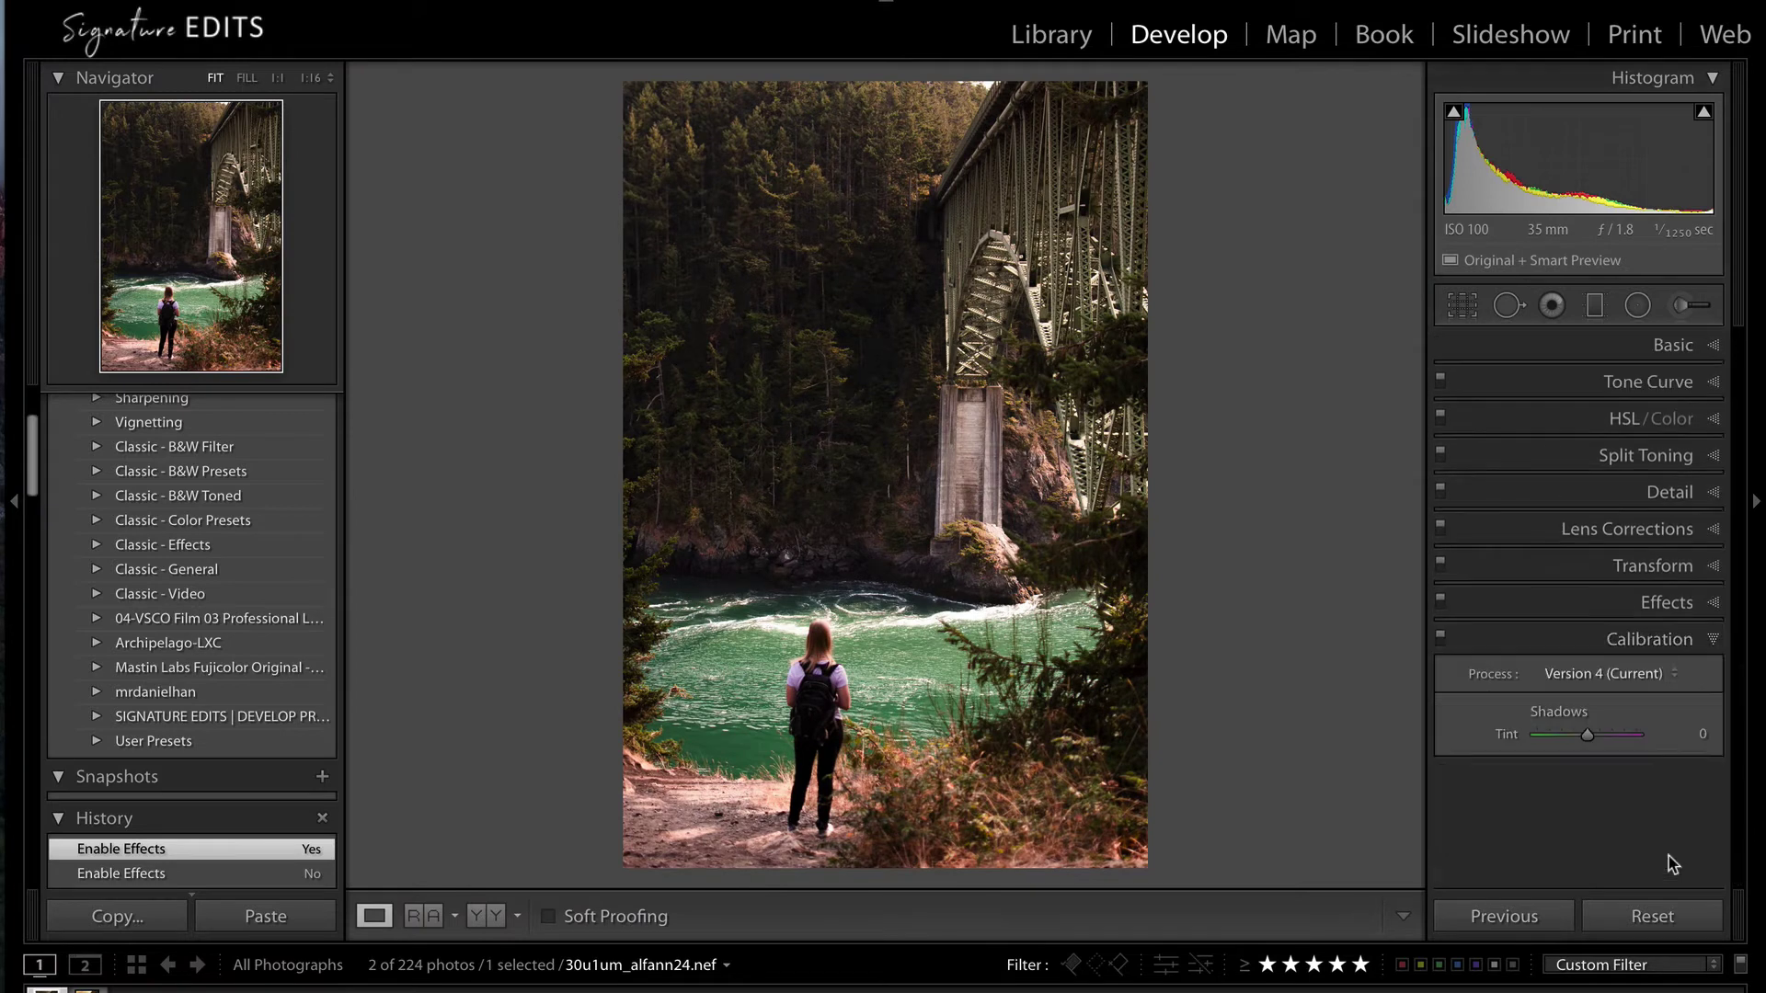
pyautogui.scroll(-1, 1726, 784)
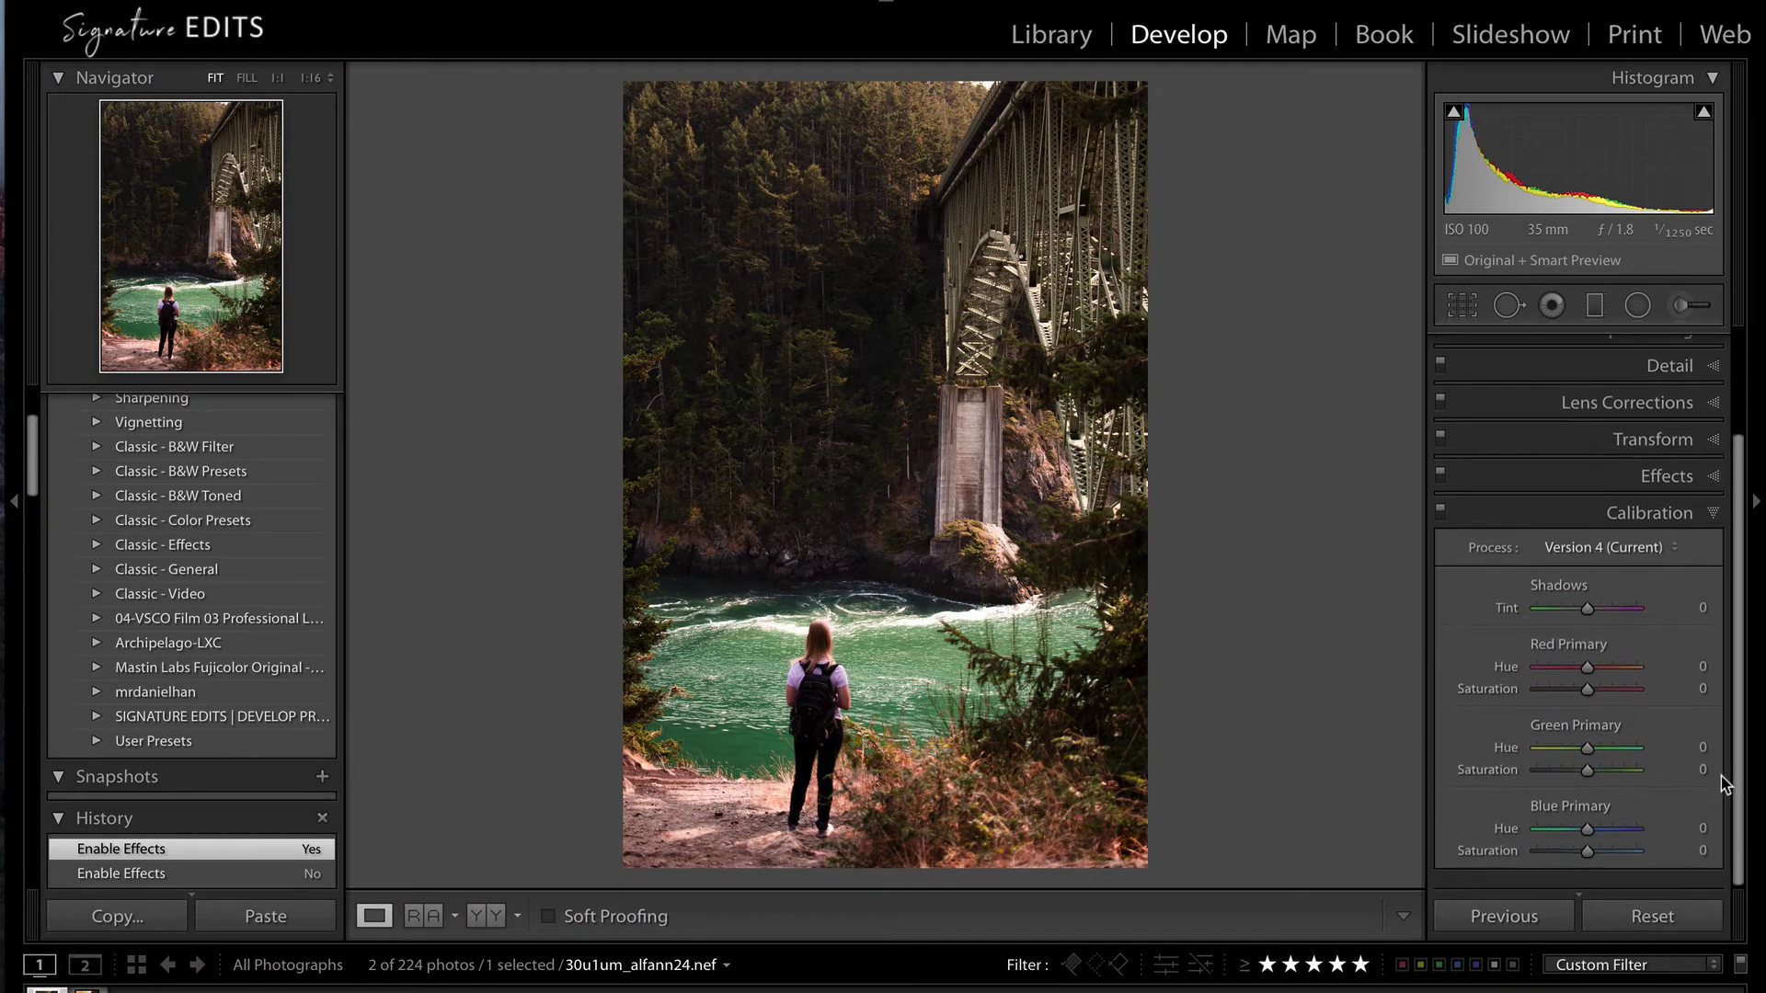
pyautogui.click(1573, 619)
pyautogui.moveTo(1572, 618); pyautogui.dragTo(1586, 619)
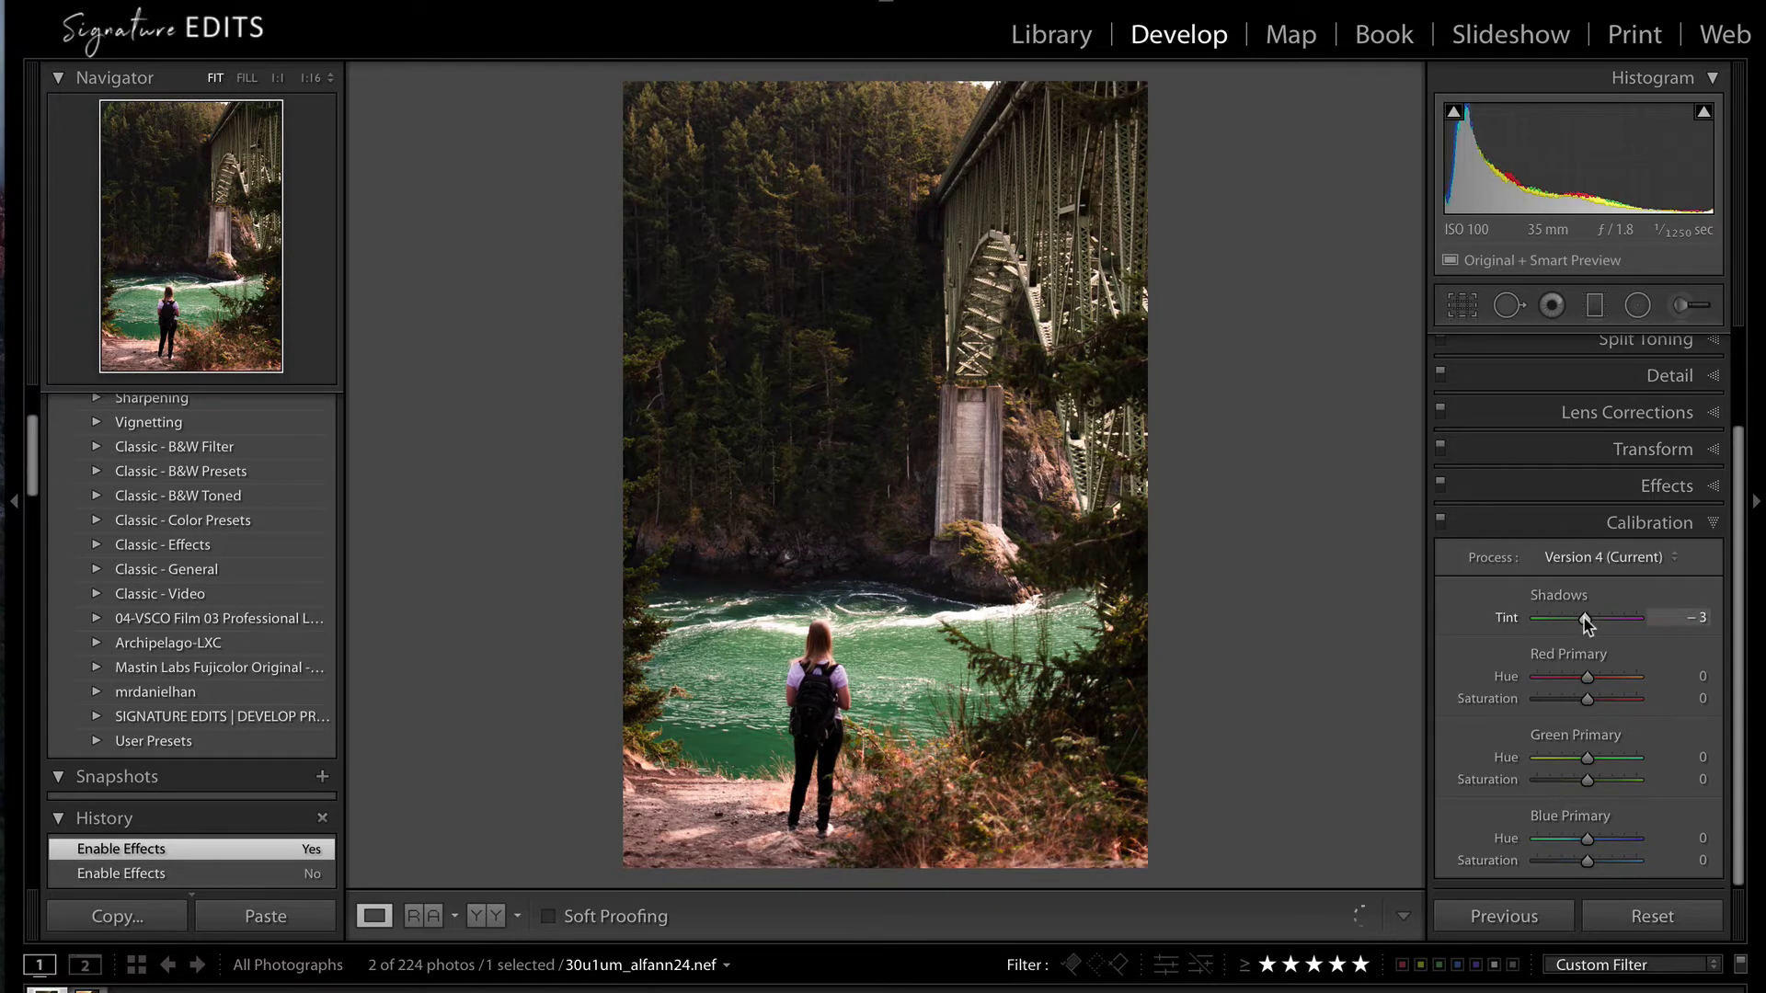
pyautogui.doubleClick(1581, 618)
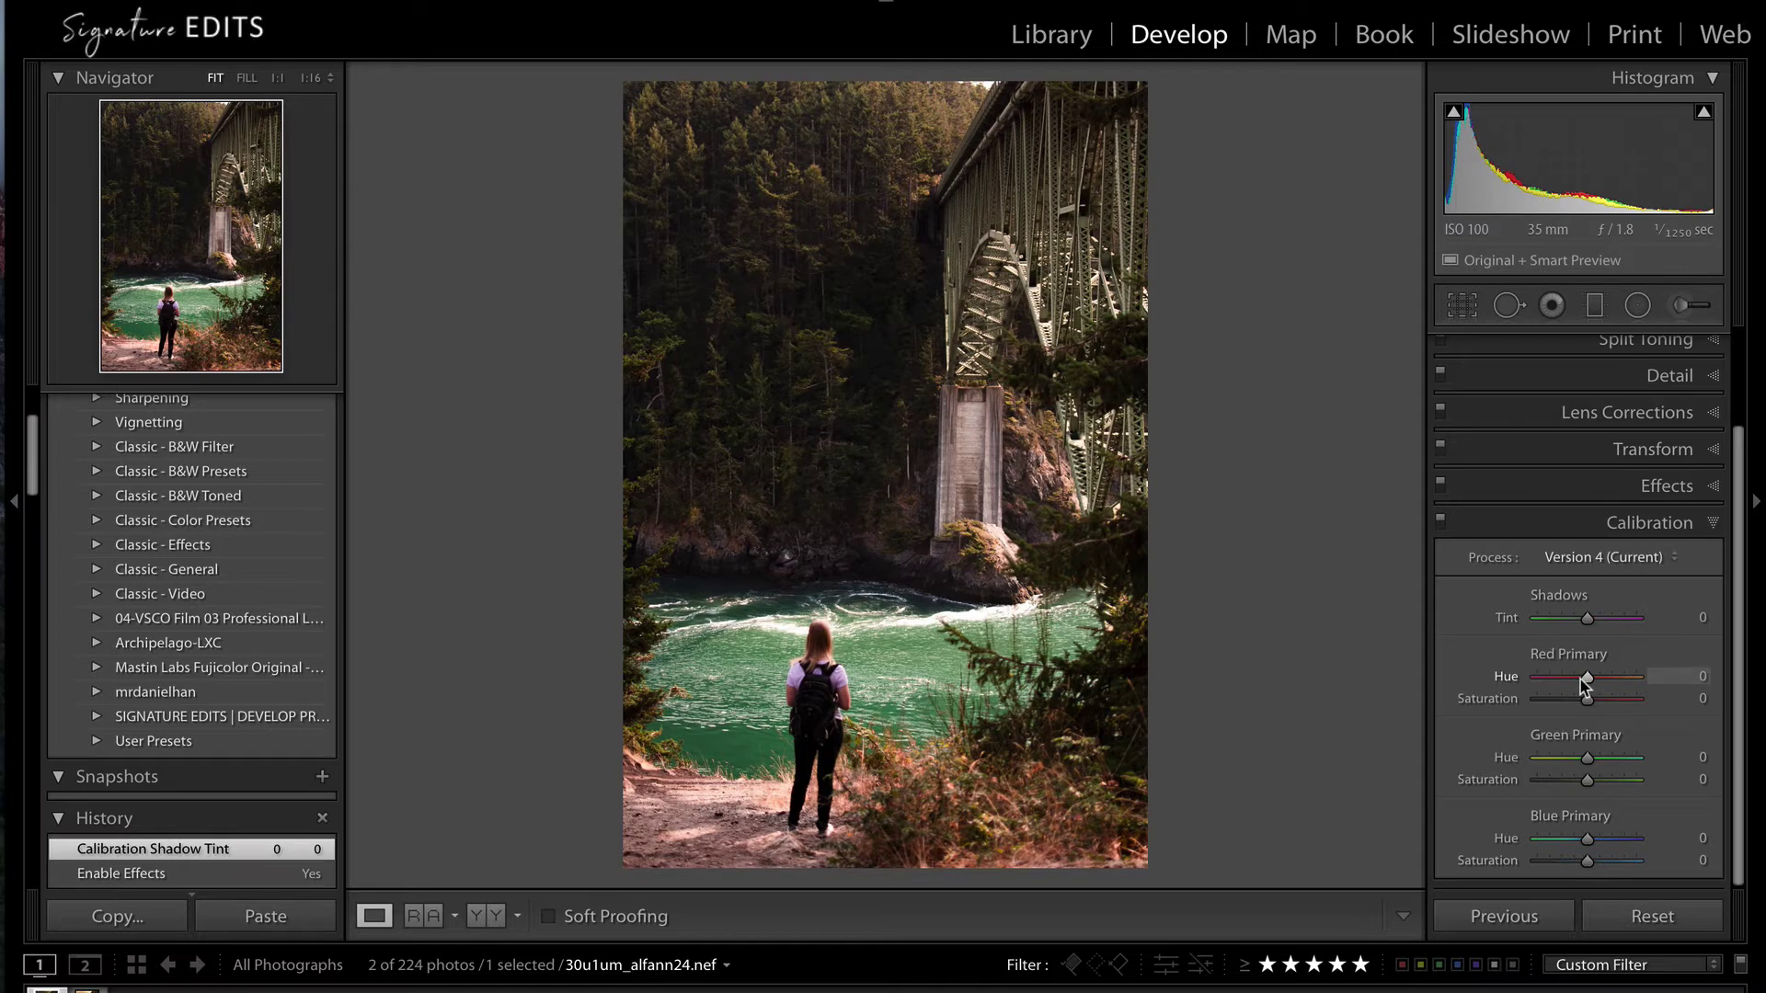
# Set Red Primary Hue +6, Green Primary Hue -9 and Blue Primary Hue -7
pyautogui.moveTo(1571, 681); pyautogui.dragTo(1588, 681)
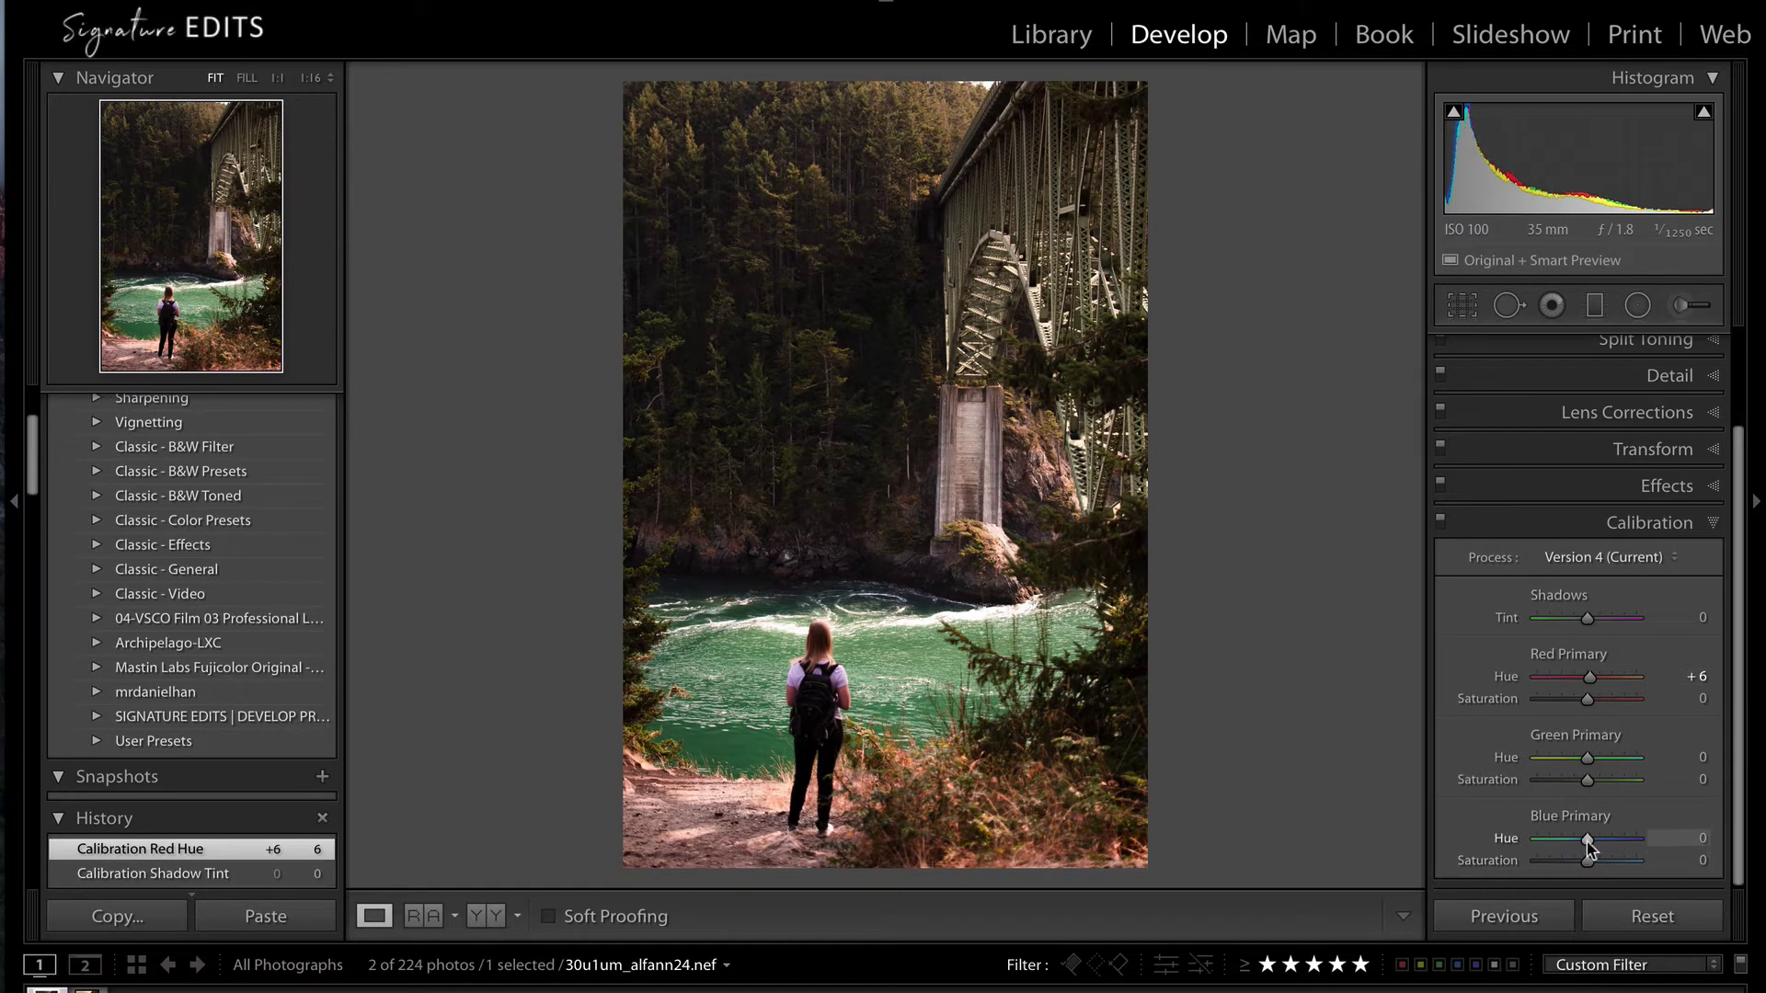
pyautogui.moveTo(1587, 839); pyautogui.dragTo(1579, 837)
pyautogui.moveTo(1589, 766)
pyautogui.mouseDown()
pyautogui.moveTo(1608, 765)
pyautogui.moveTo(1523, 771)
pyautogui.moveTo(1589, 763)
pyautogui.mouseUp()
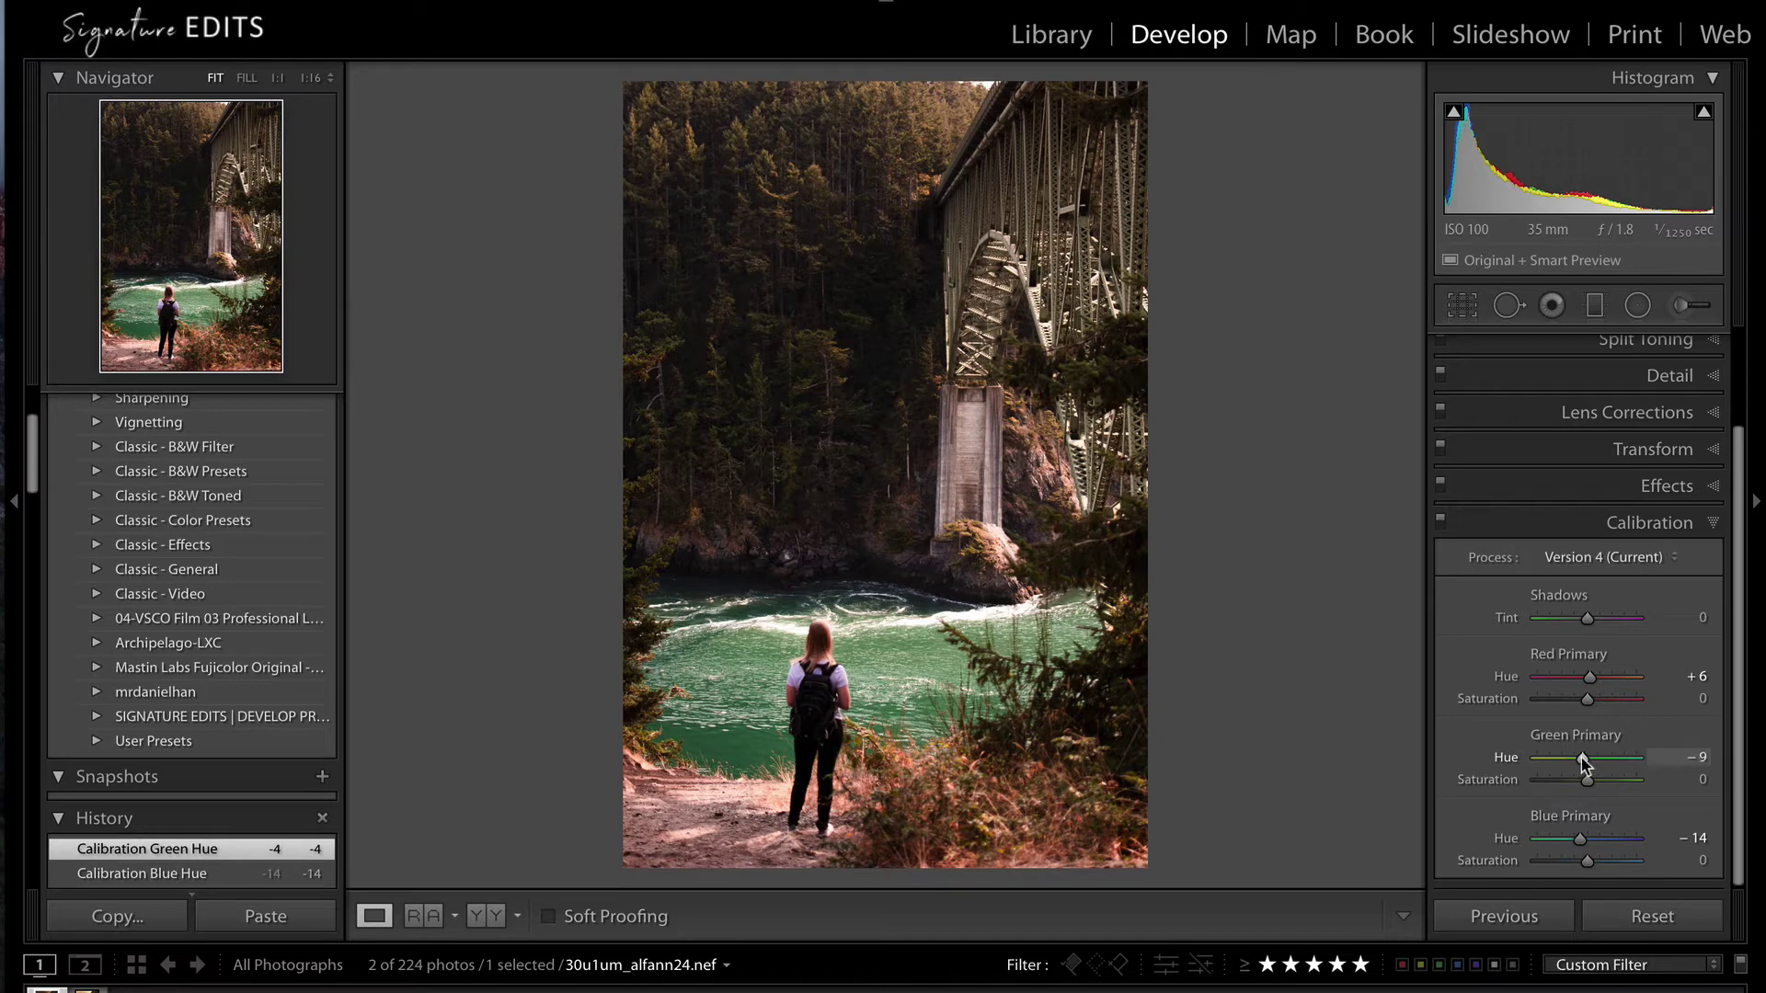
pyautogui.moveTo(1582, 840); pyautogui.dragTo(1587, 840)
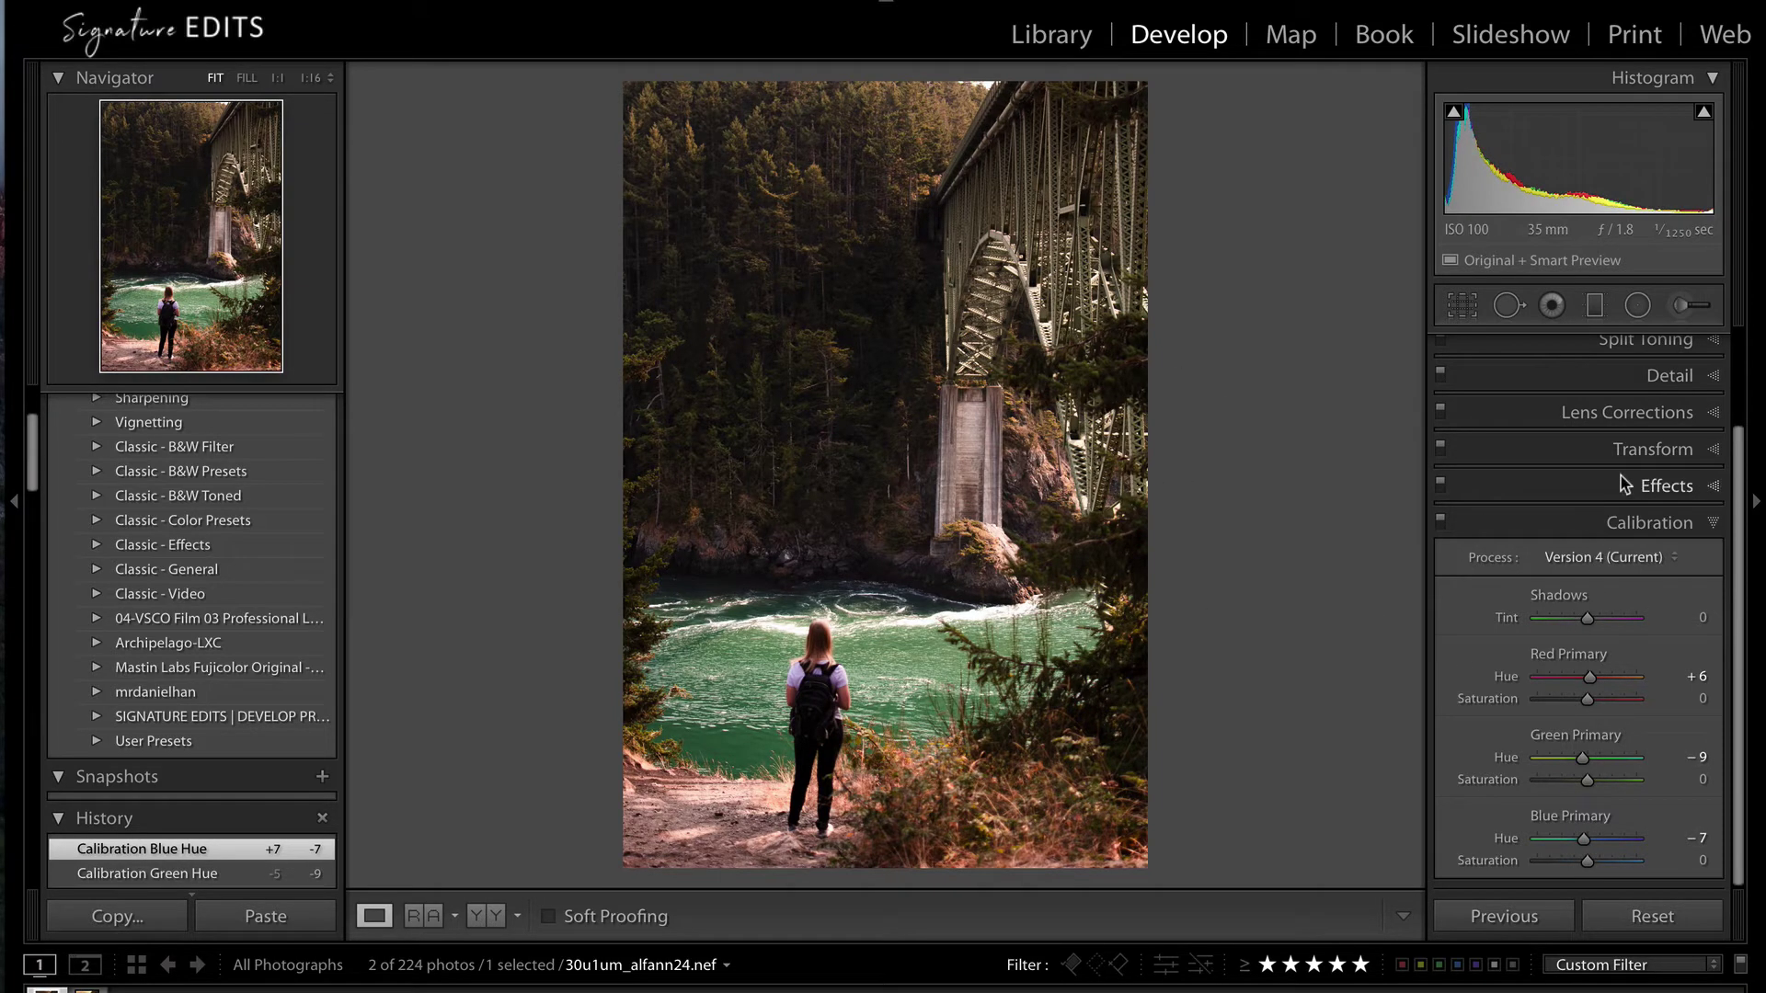
# Raise the global Saturation in the Basic panel from -10 to +4
pyautogui.scroll(4, 1683, 526)
pyautogui.click(1693, 348)
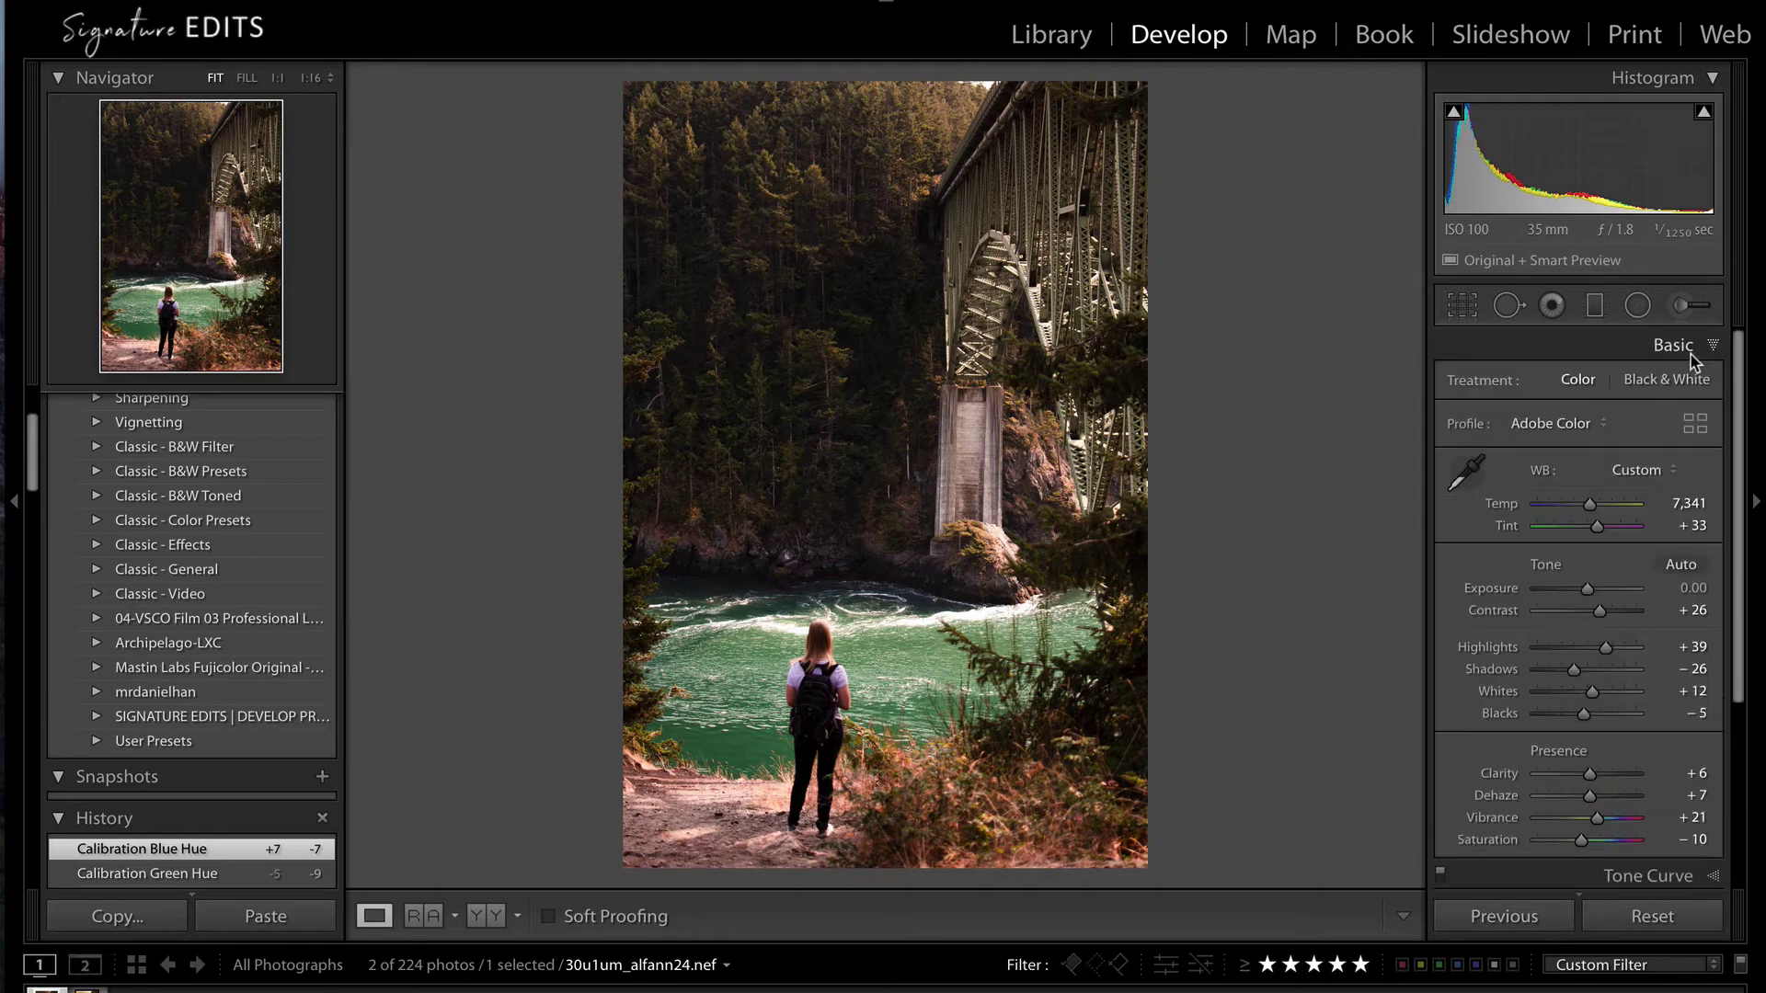
pyautogui.click(1587, 841)
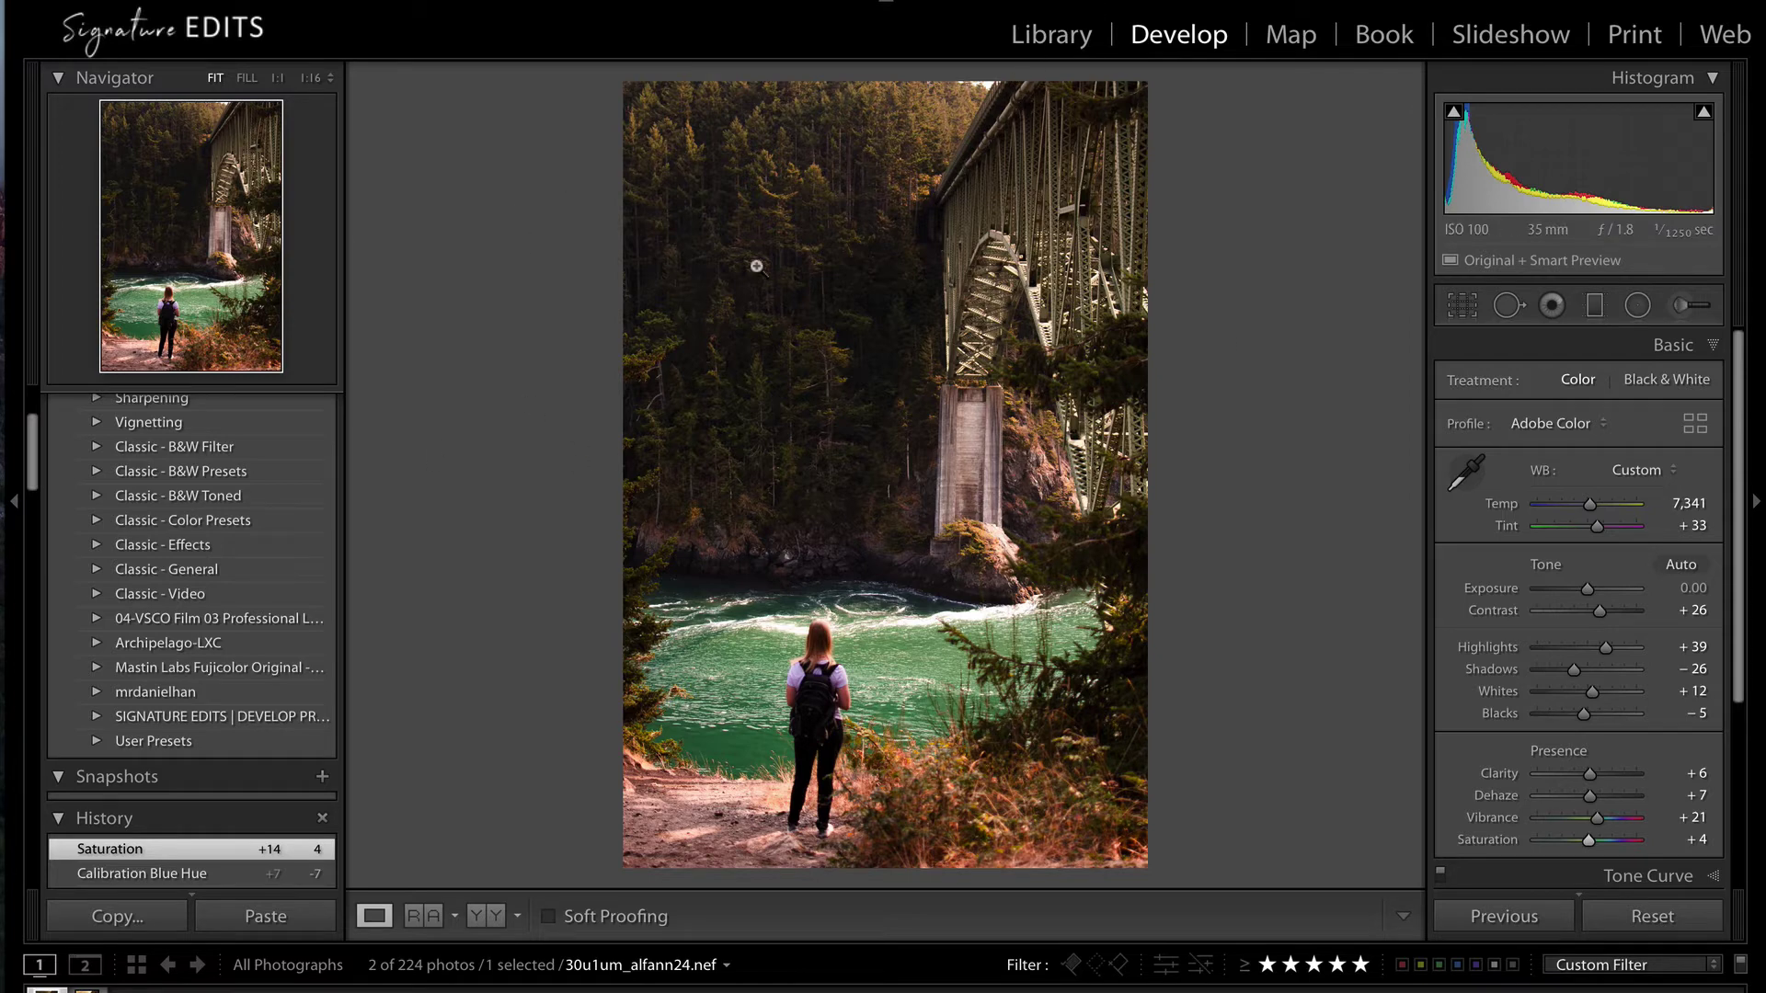
pyautogui.click(1596, 306)
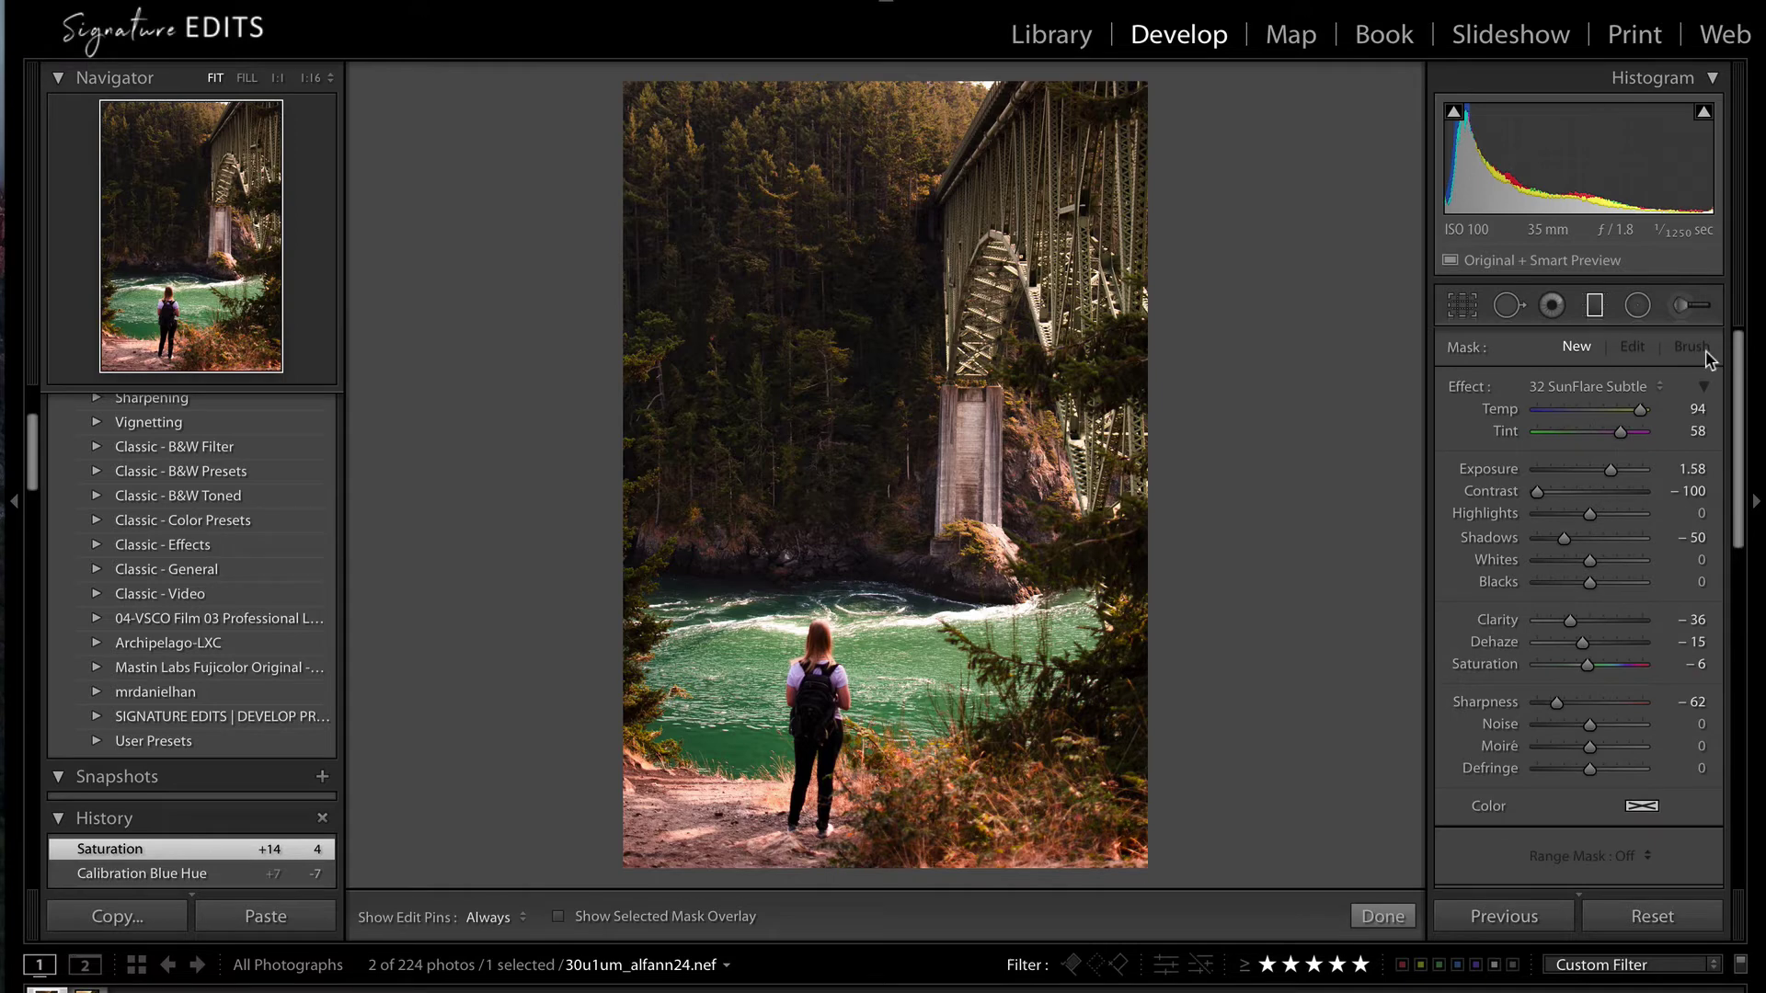
pyautogui.click(1601, 396)
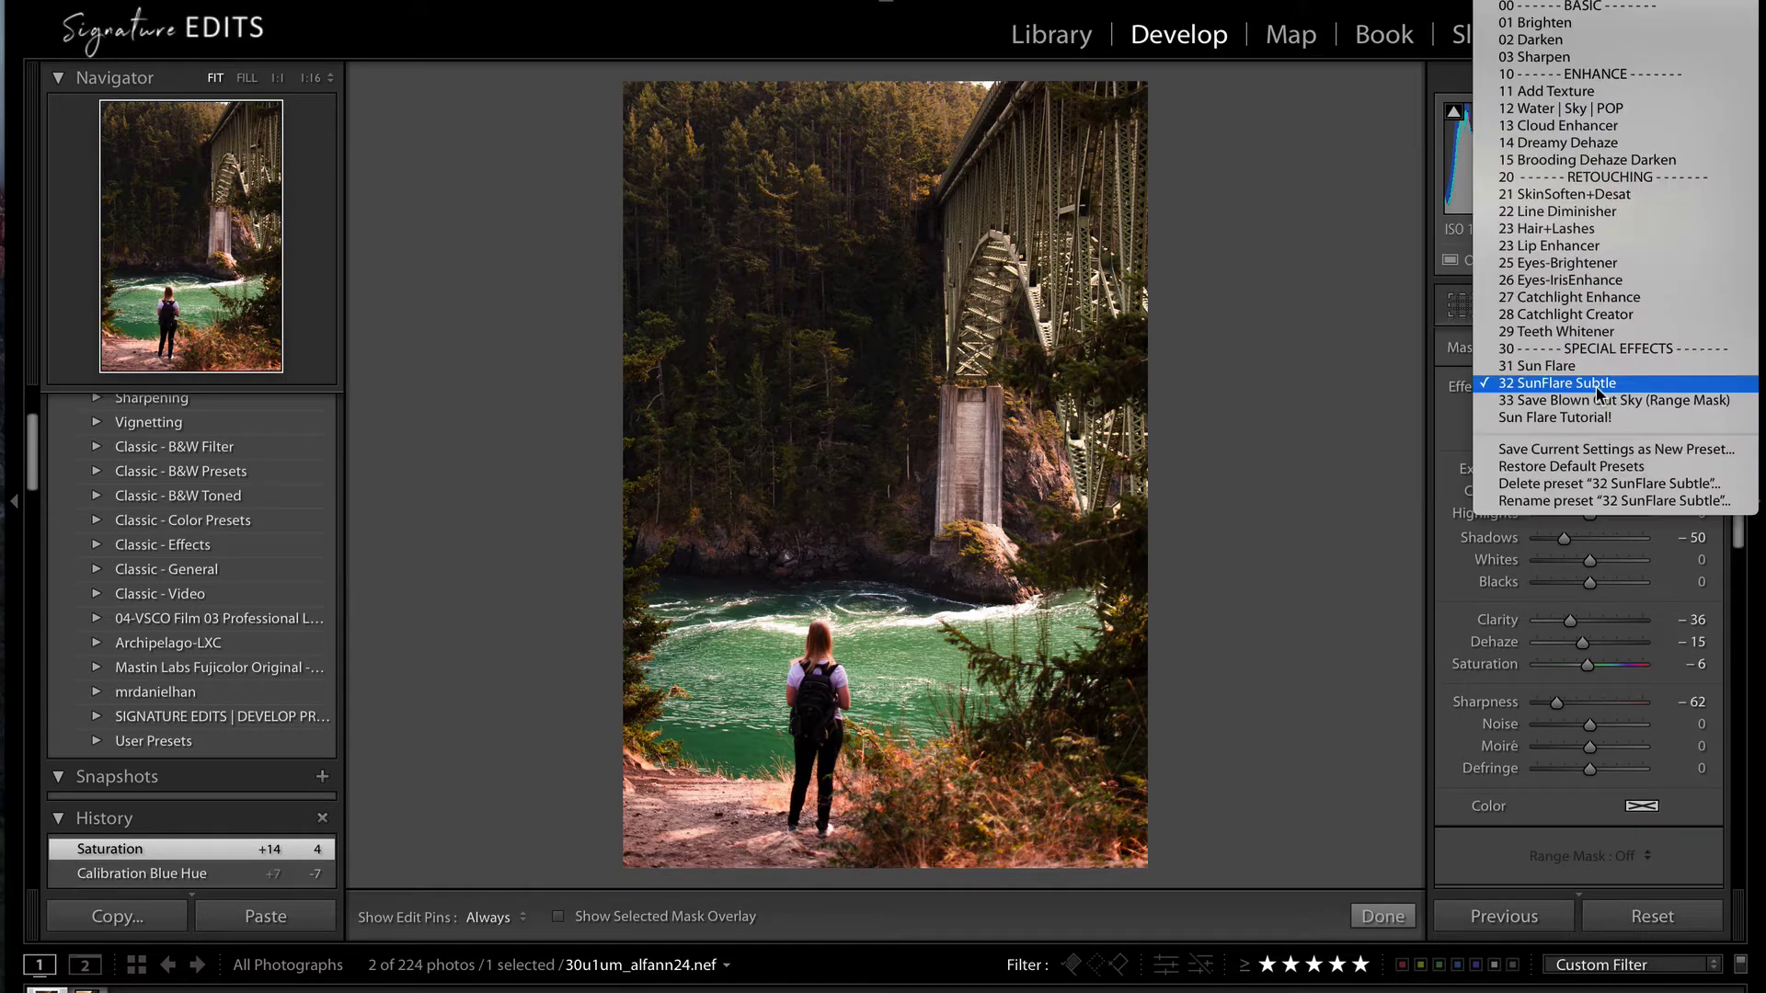
pyautogui.scroll(6, 1593, 388)
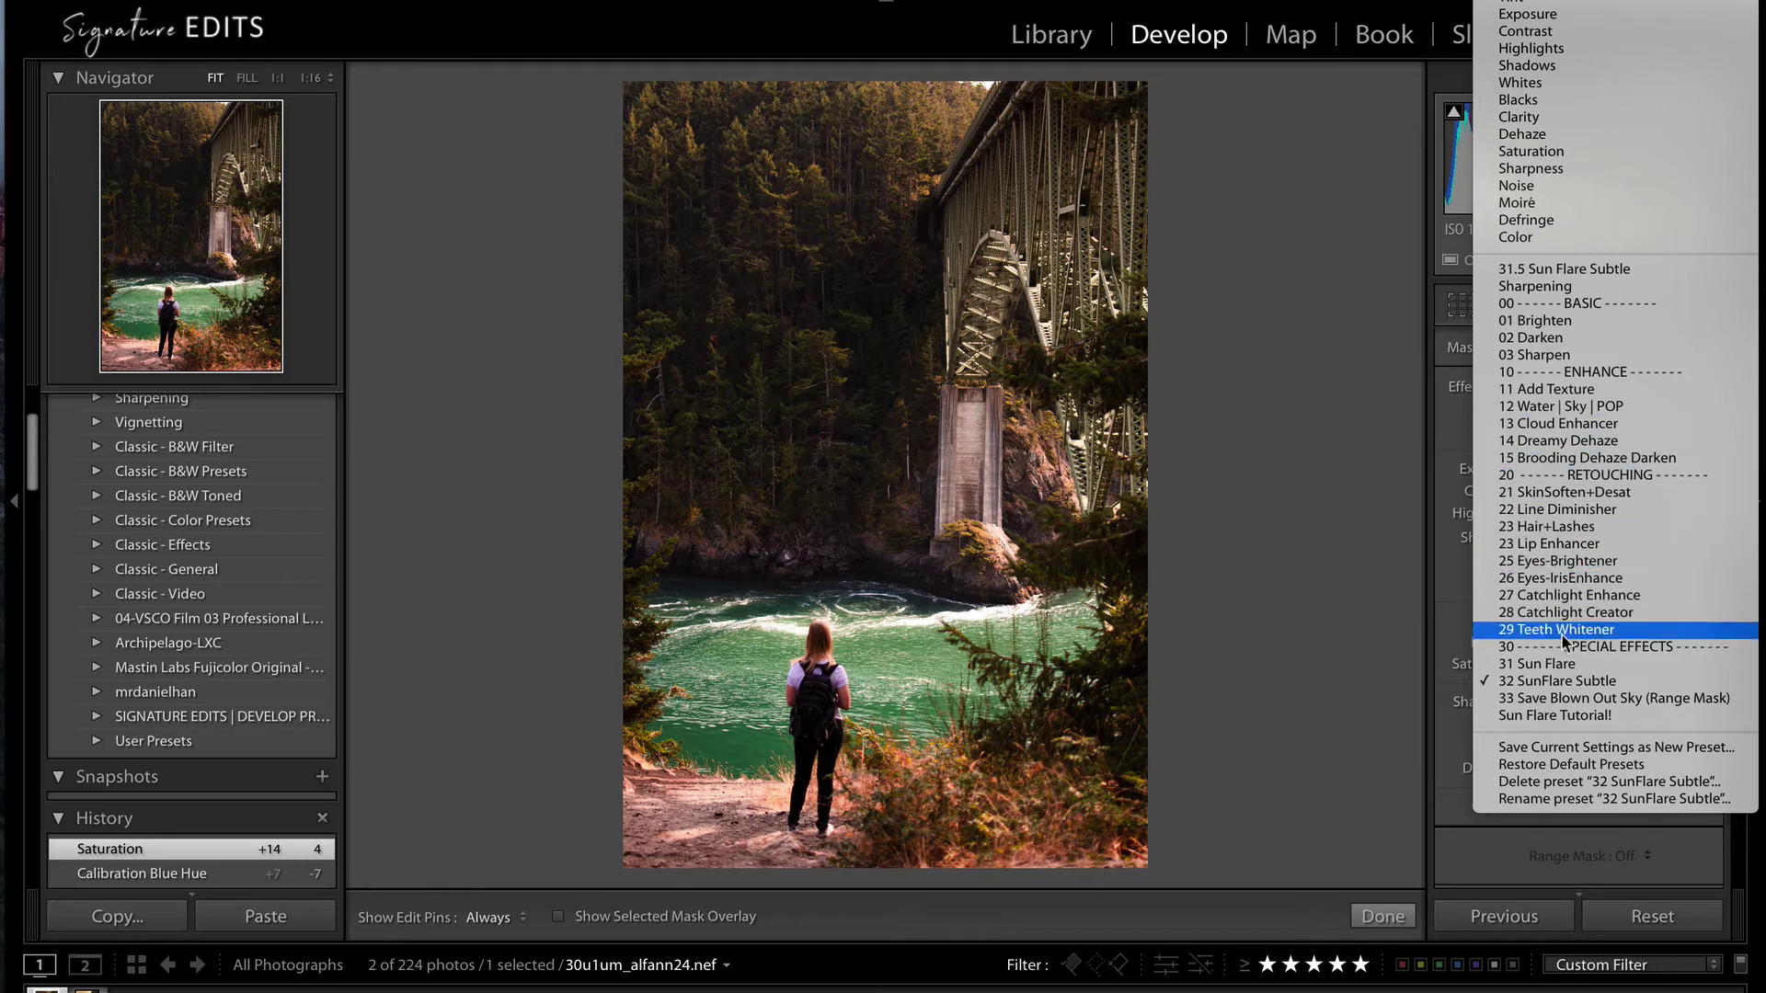
pyautogui.click(791, 224)
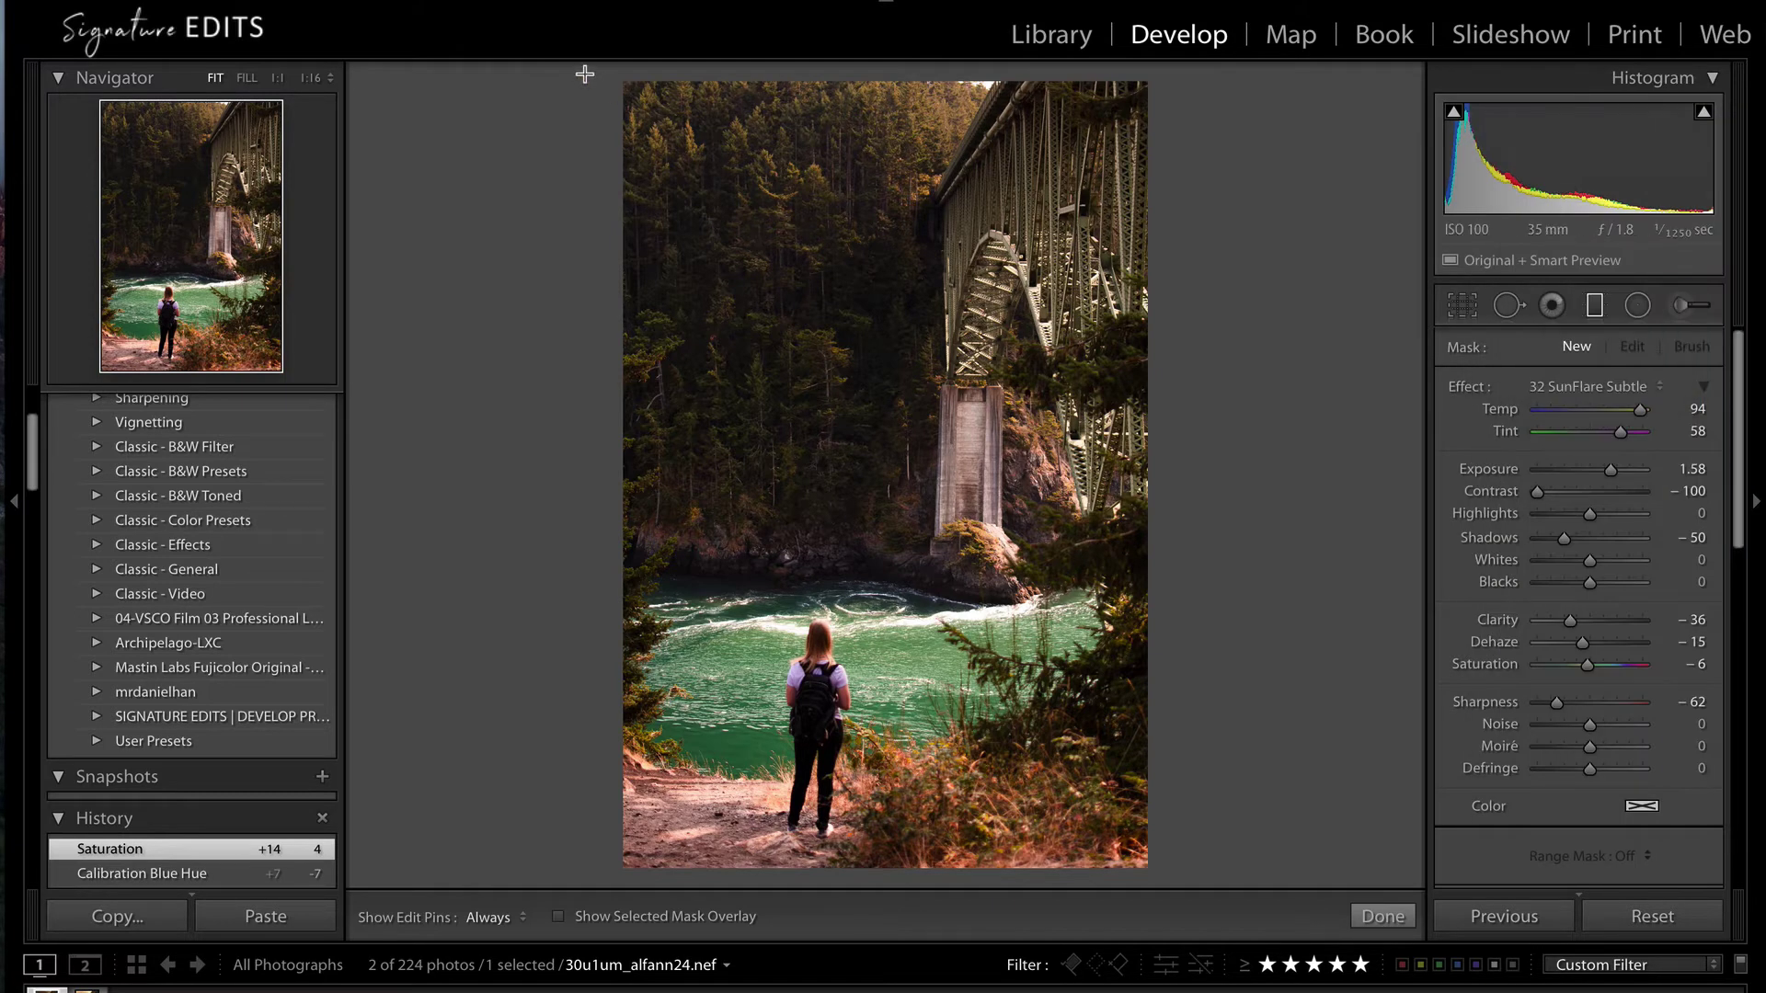
pyautogui.moveTo(591, 78); pyautogui.dragTo(809, 459)
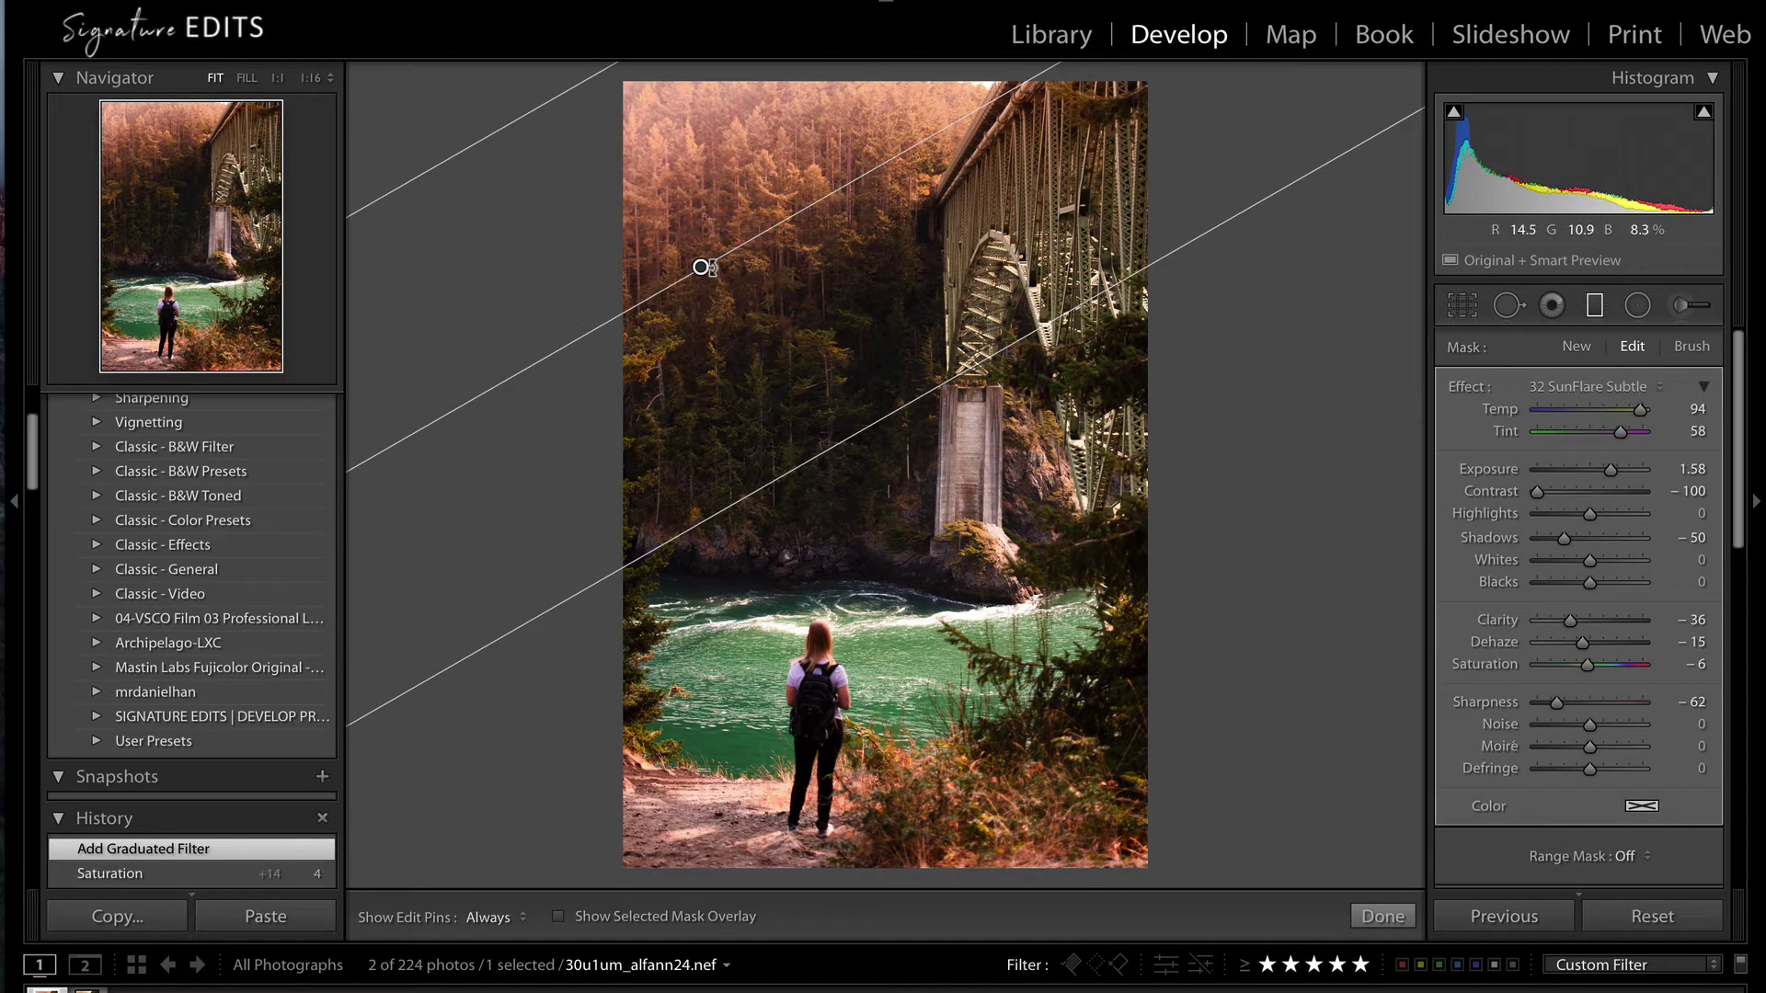
pyautogui.press('Delete')
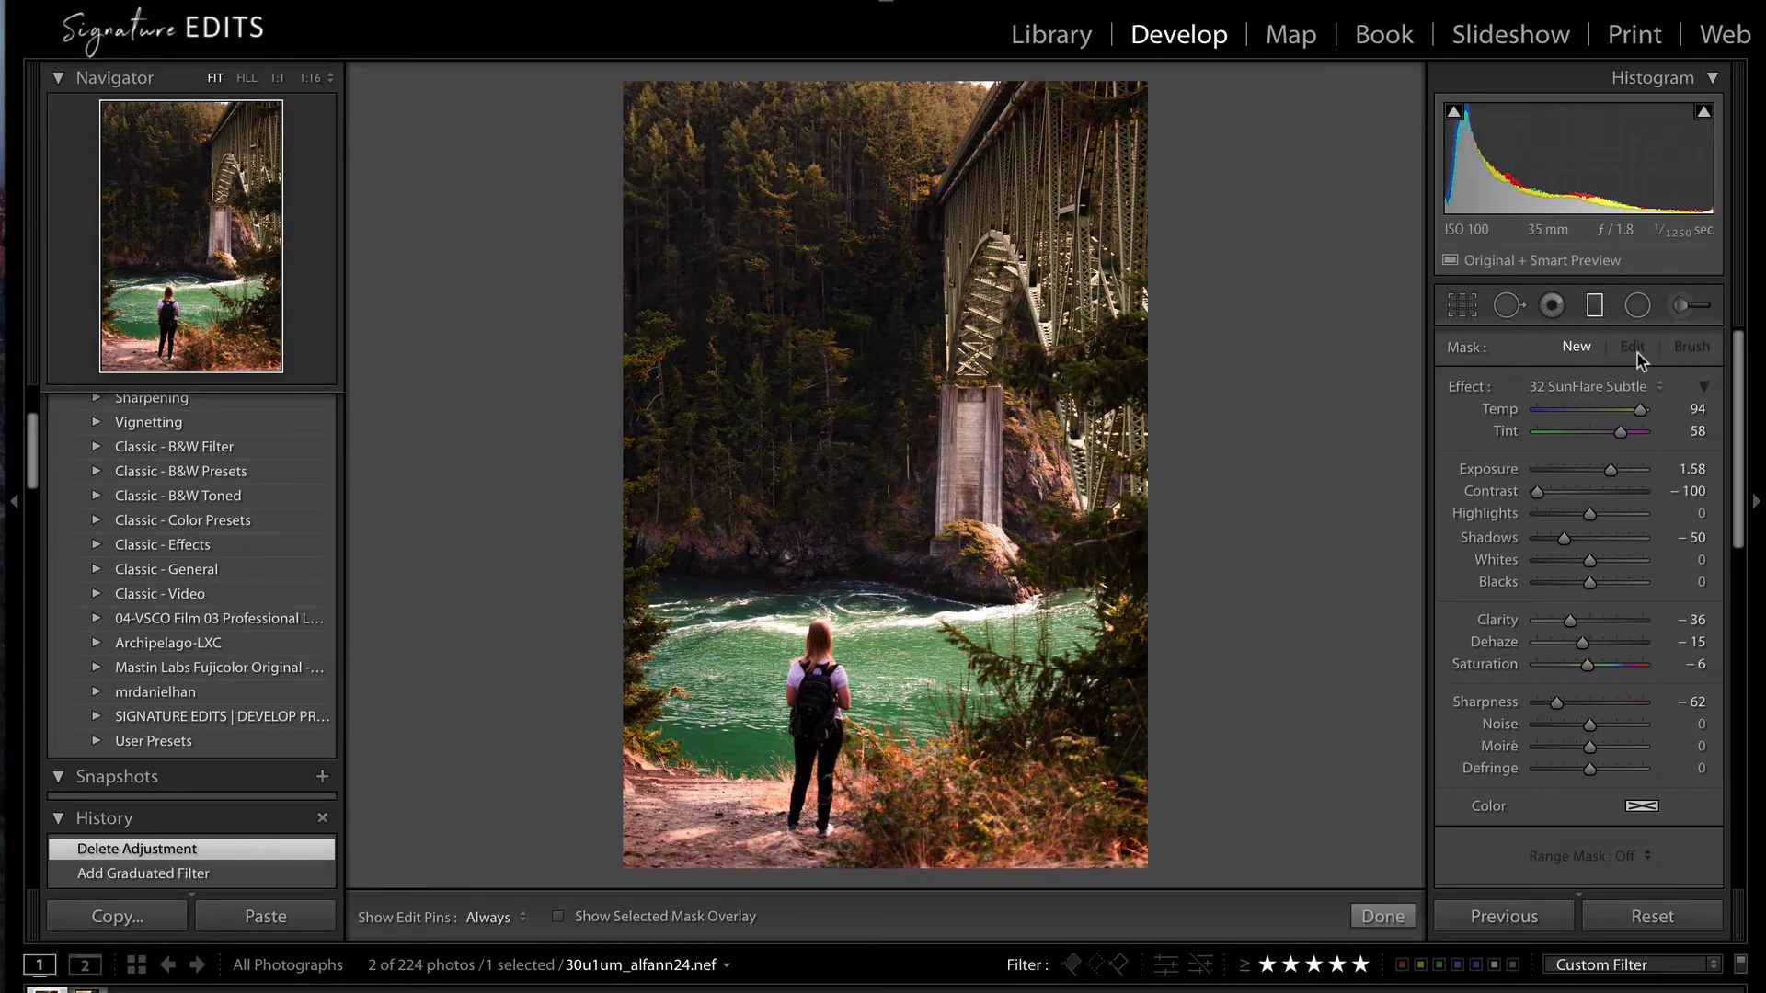
pyautogui.click(1605, 388)
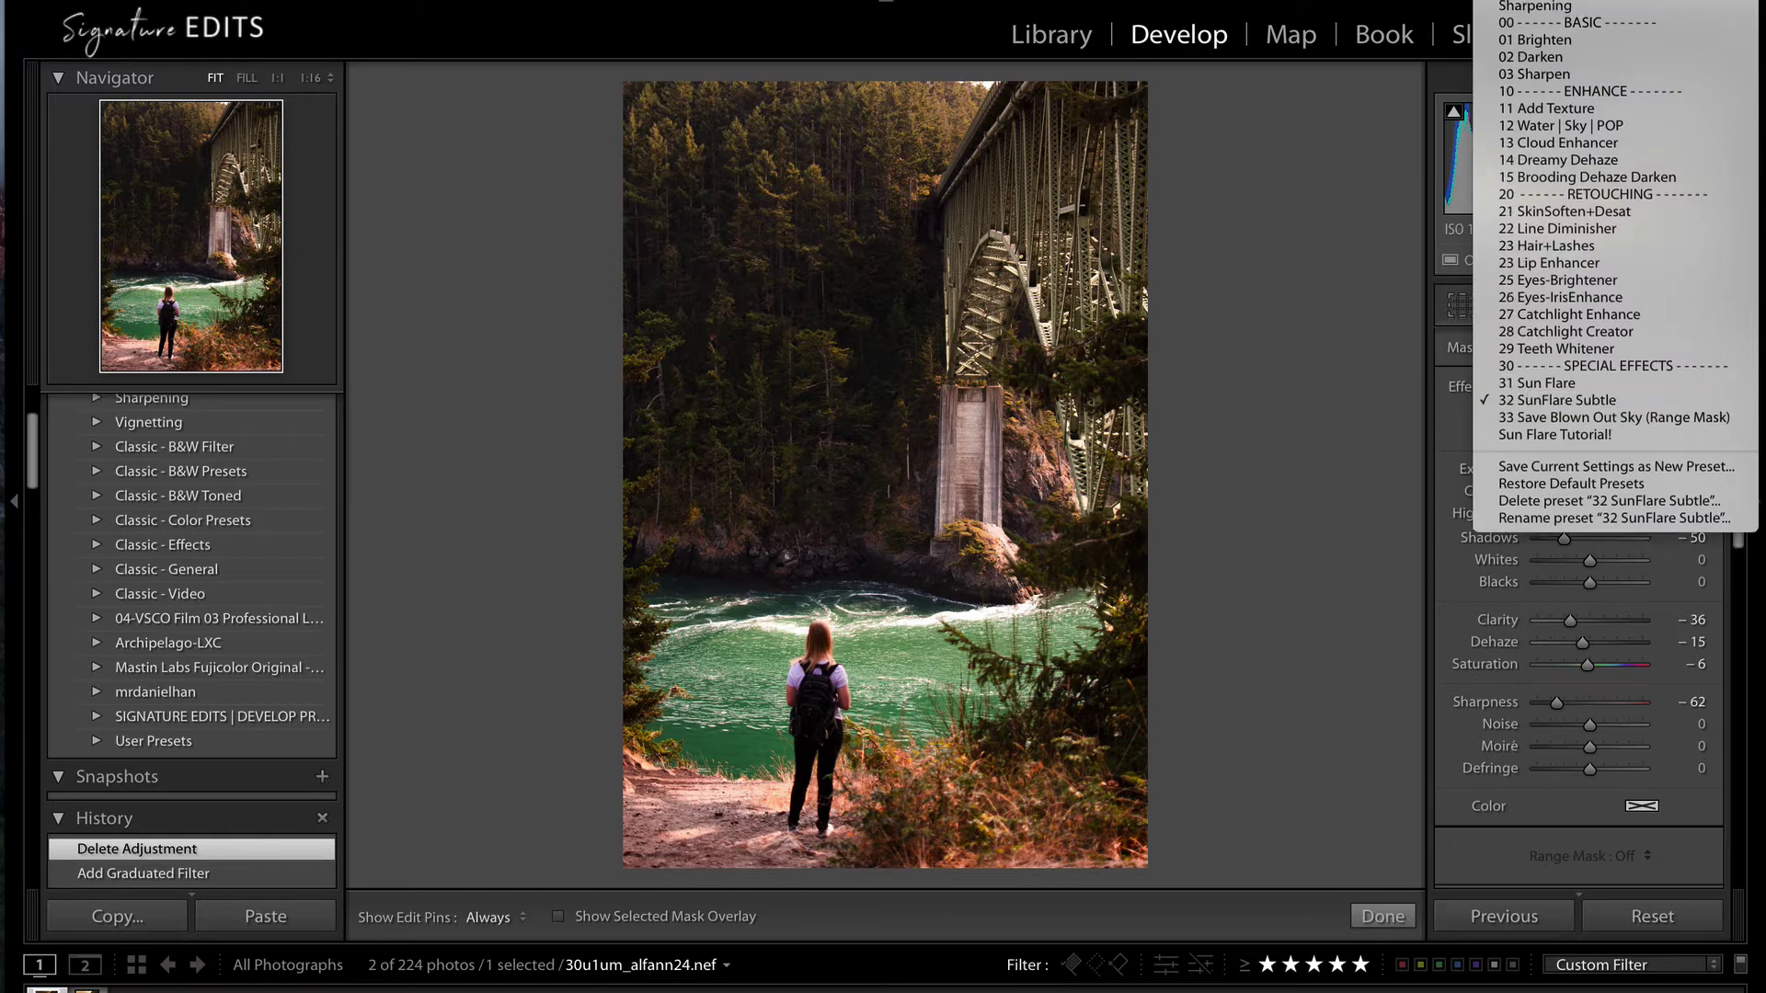
# Give the graduated filter Exposure 1.75, Temp 57, Tint 29, Contrast -41 and Highlights 37
pyautogui.click(1564, 16)
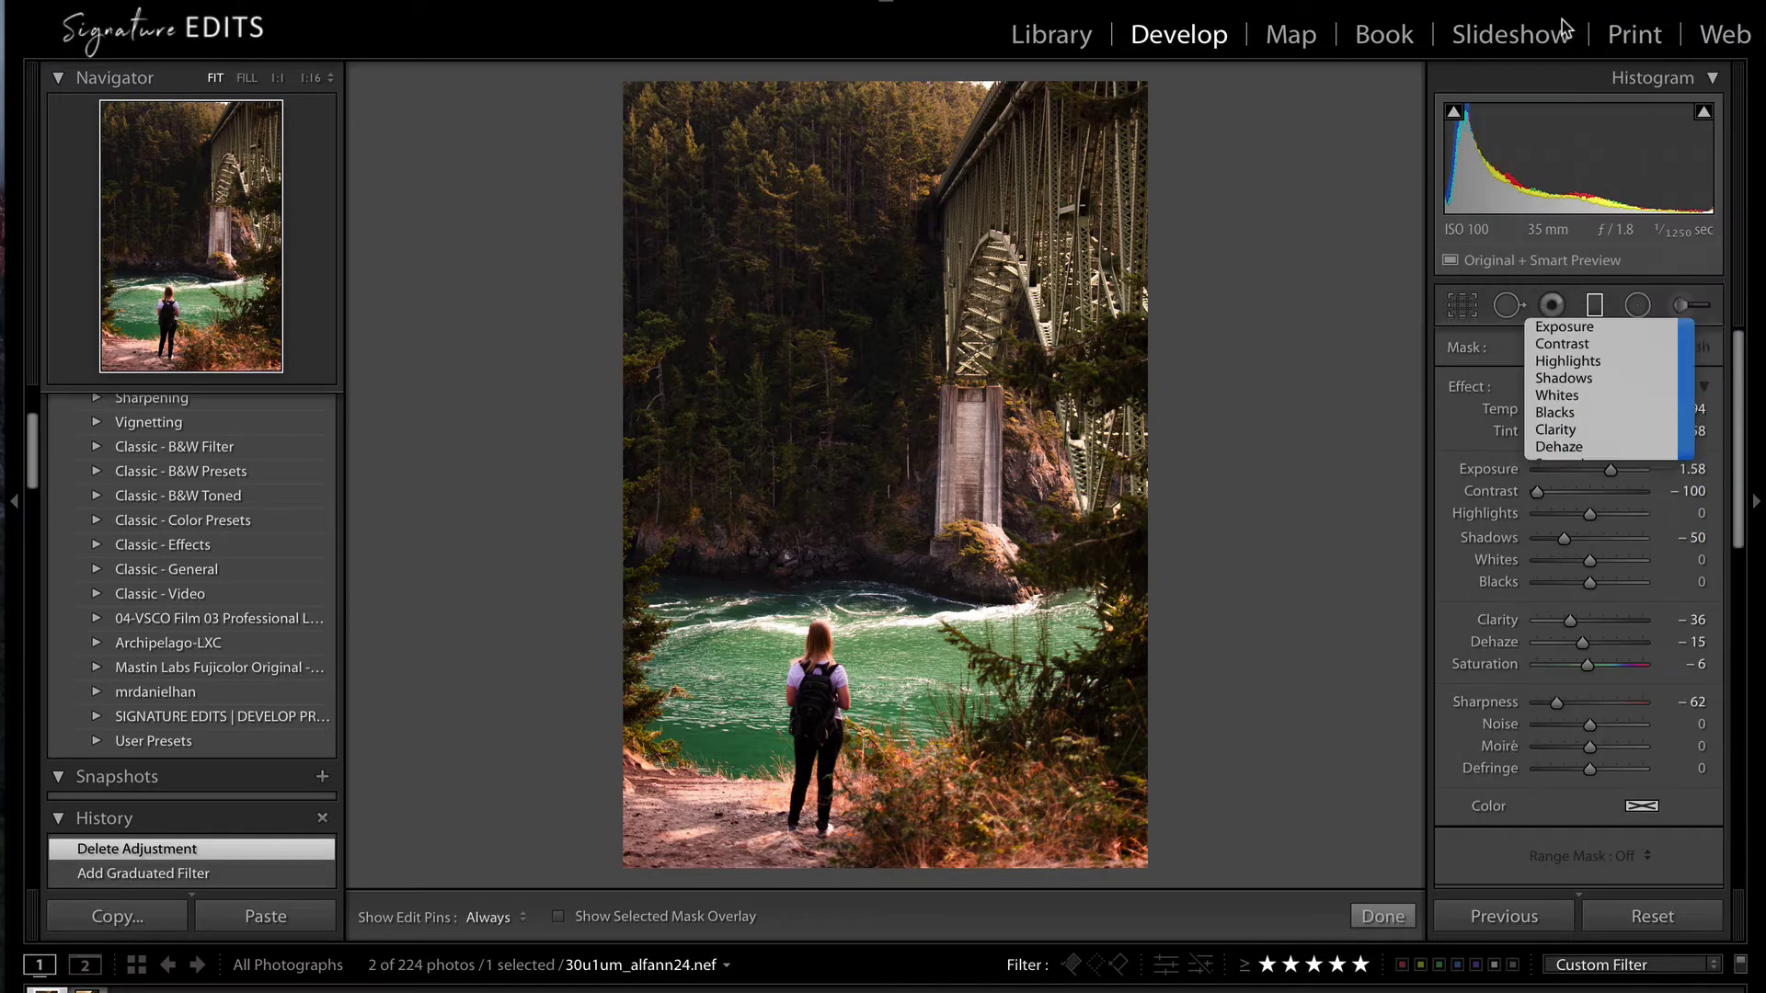
pyautogui.moveTo(1590, 470); pyautogui.dragTo(1613, 468)
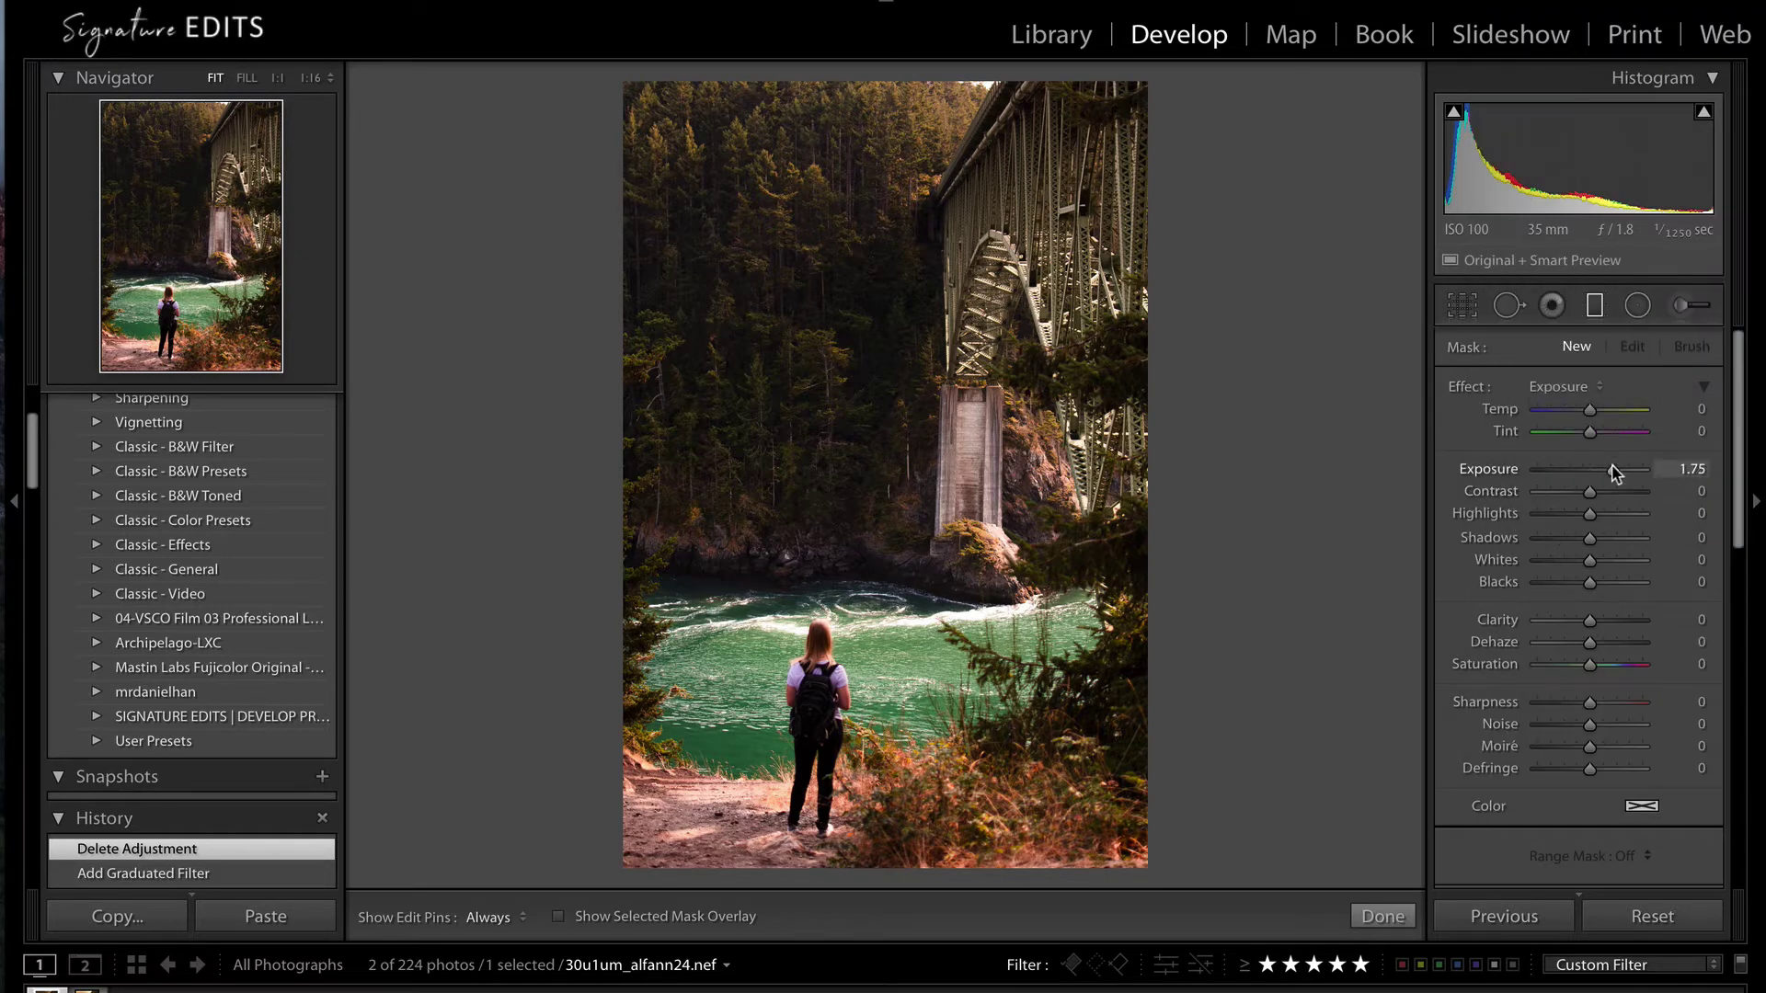
pyautogui.moveTo(1590, 409); pyautogui.dragTo(1570, 505)
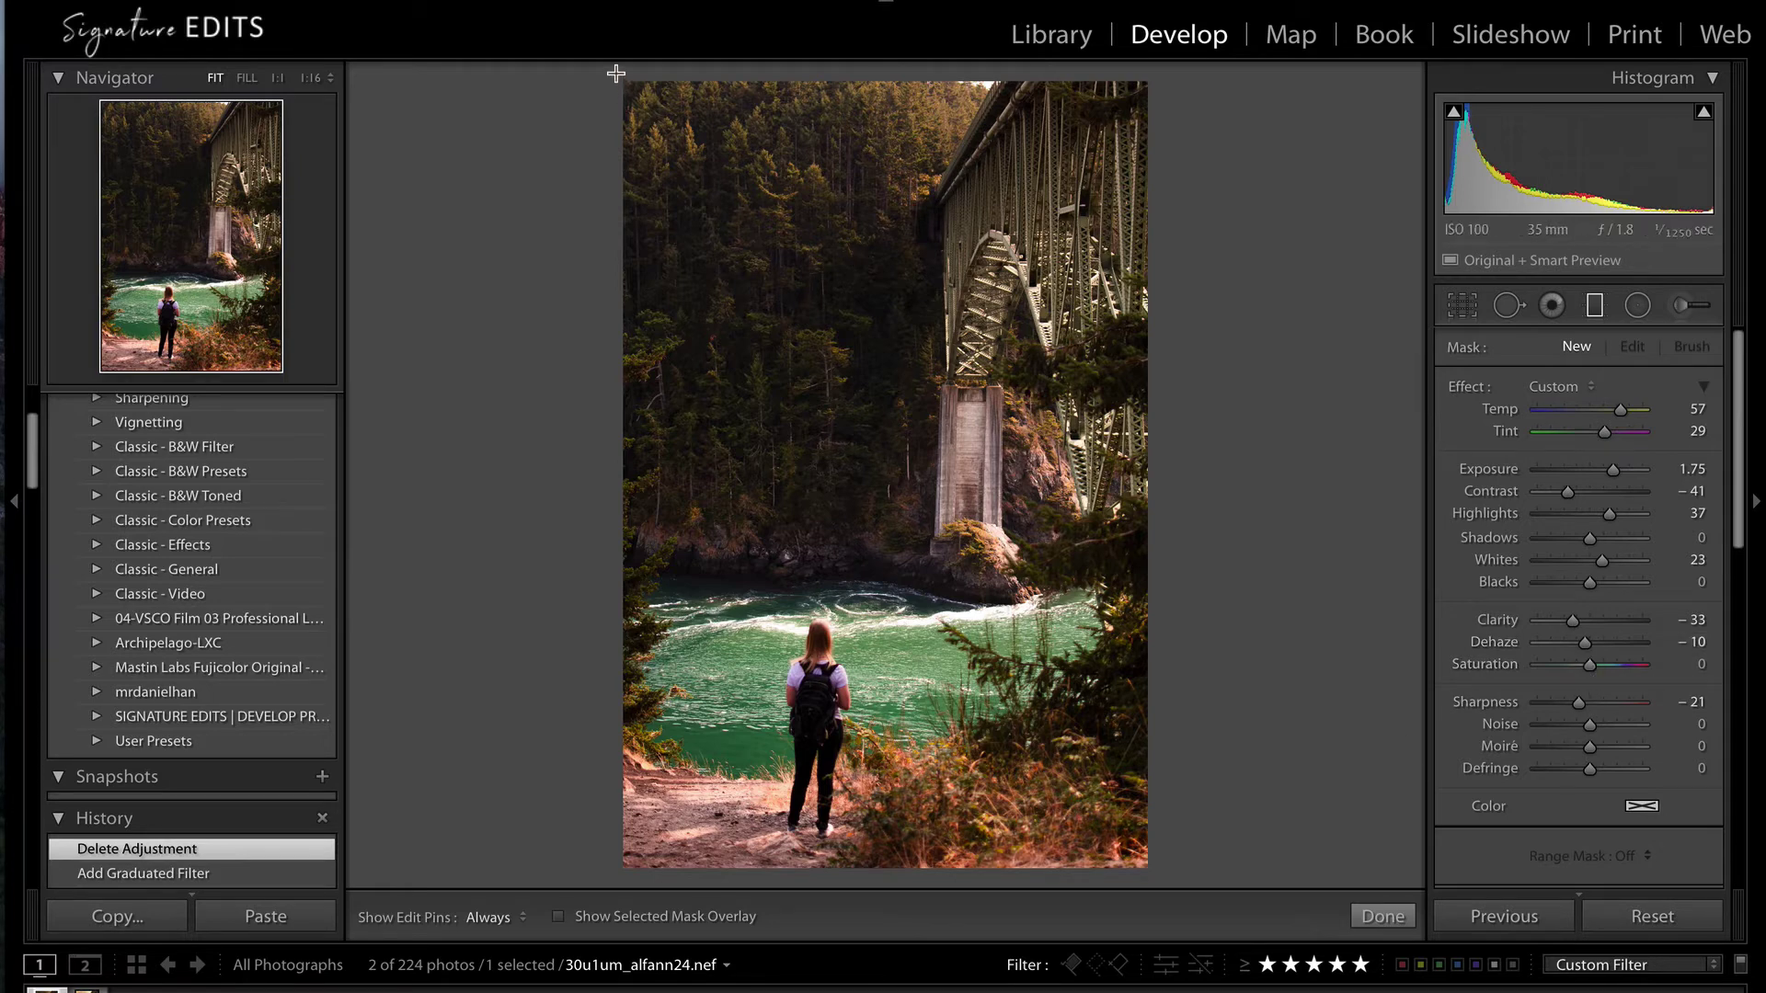
pyautogui.moveTo(614, 72); pyautogui.dragTo(872, 480)
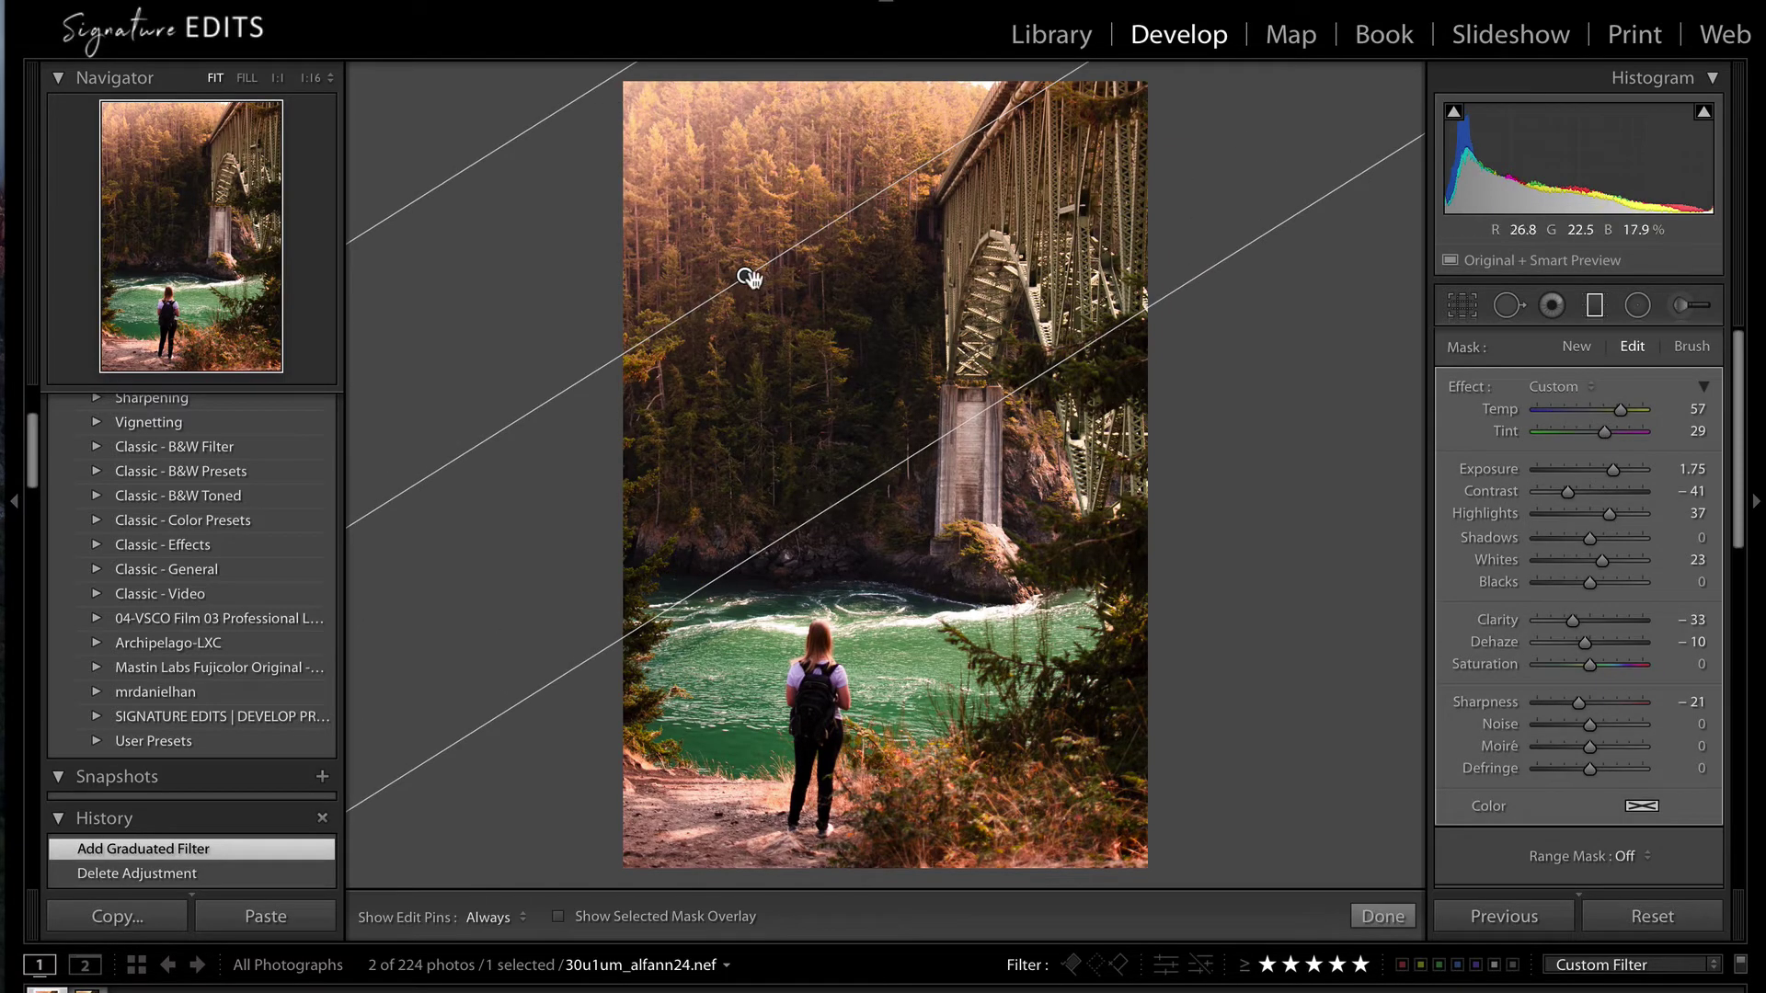
# Move the gradient along the bridge diagonal and narrow it into a tight band over the upper-left forest
pyautogui.moveTo(765, 296); pyautogui.dragTo(780, 321)
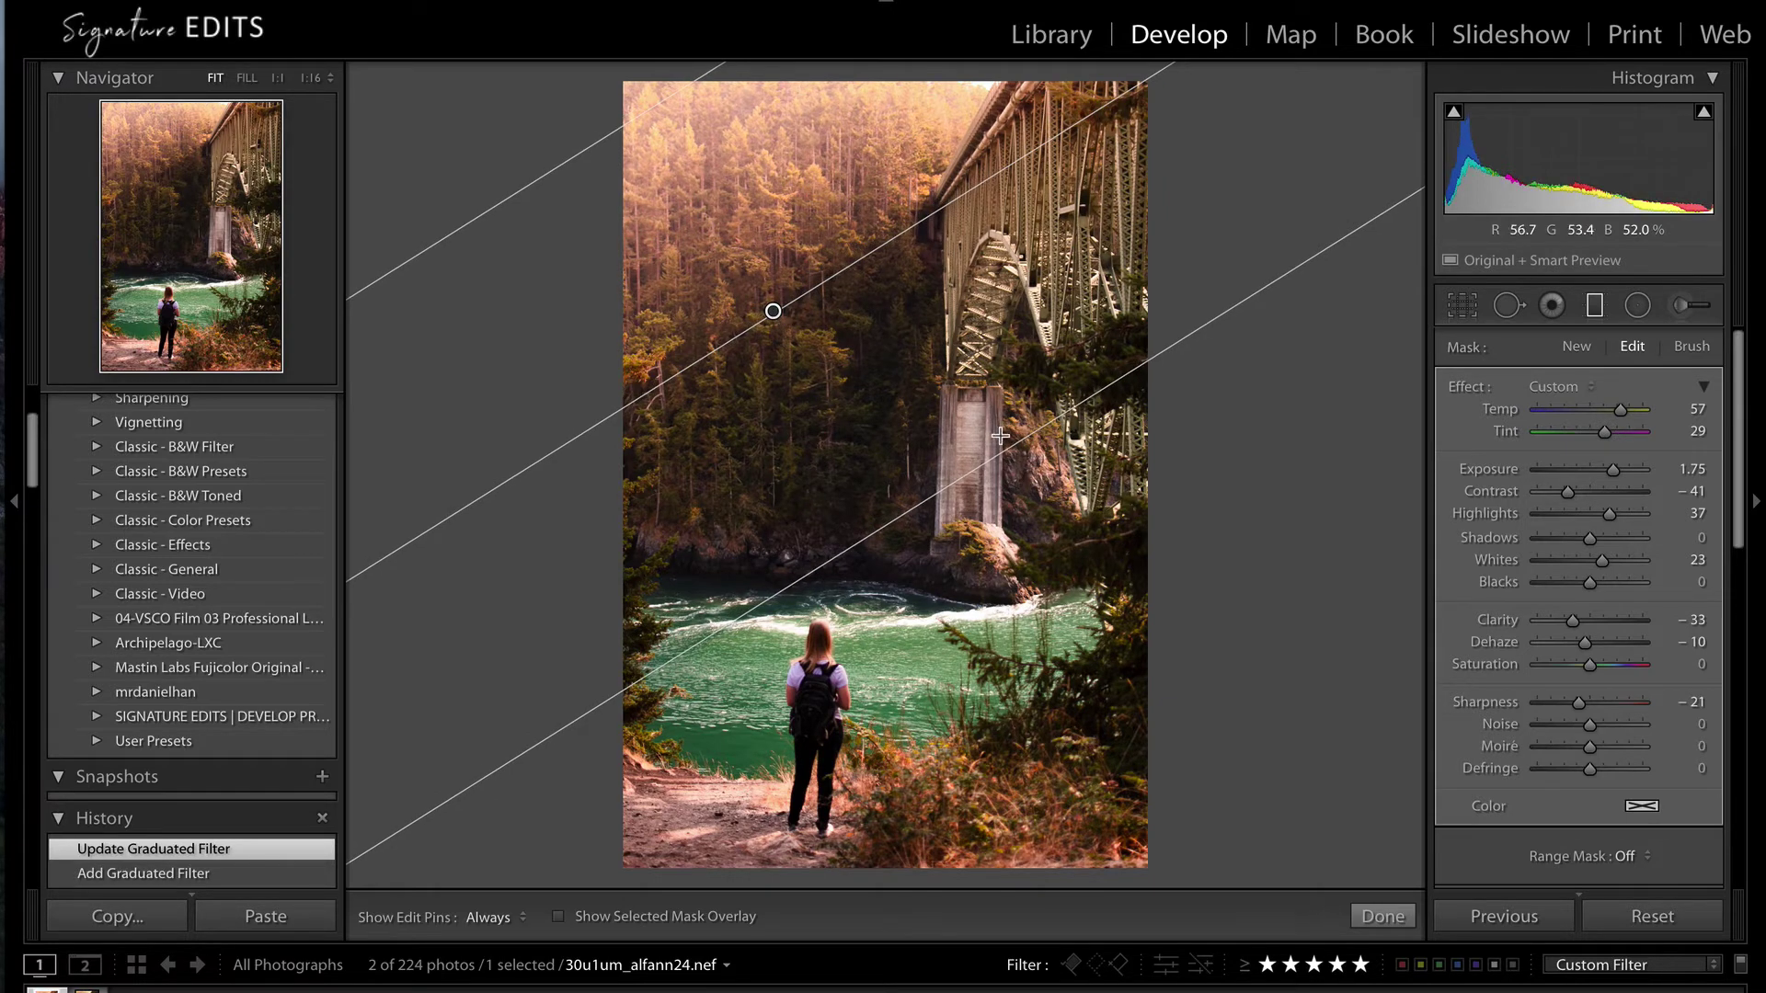
pyautogui.moveTo(1010, 454); pyautogui.dragTo(727, 78)
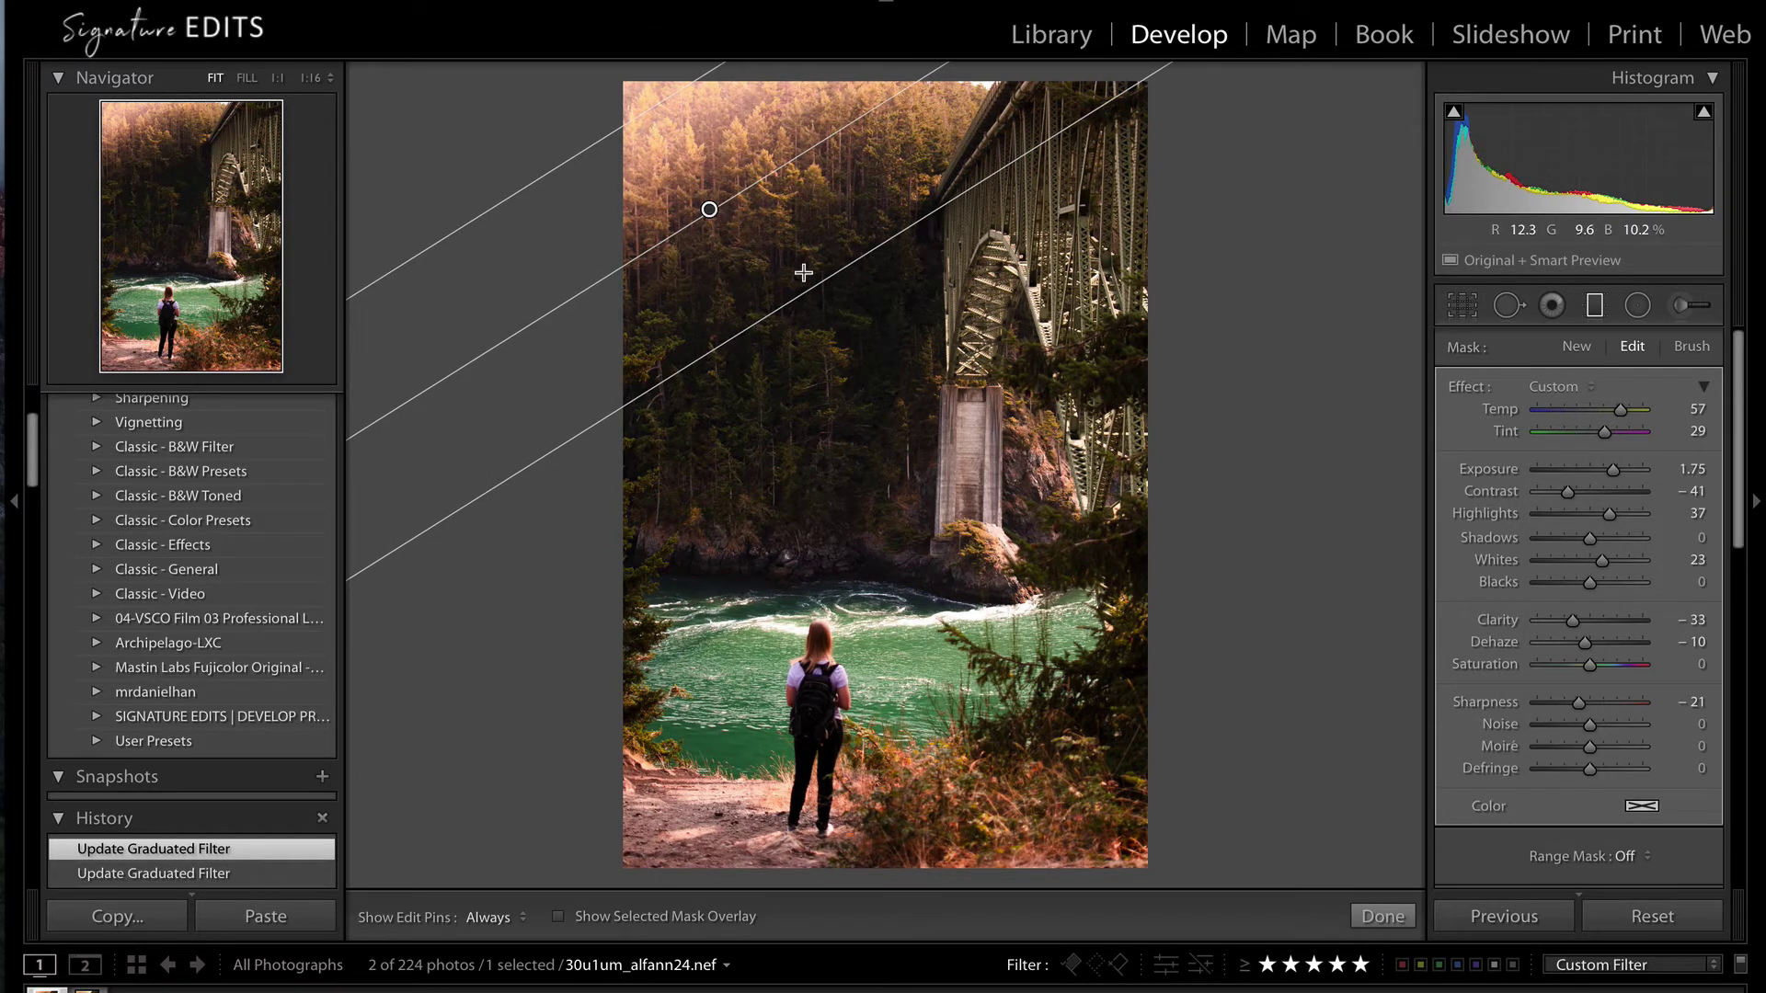
pyautogui.moveTo(797, 221); pyautogui.dragTo(785, 280)
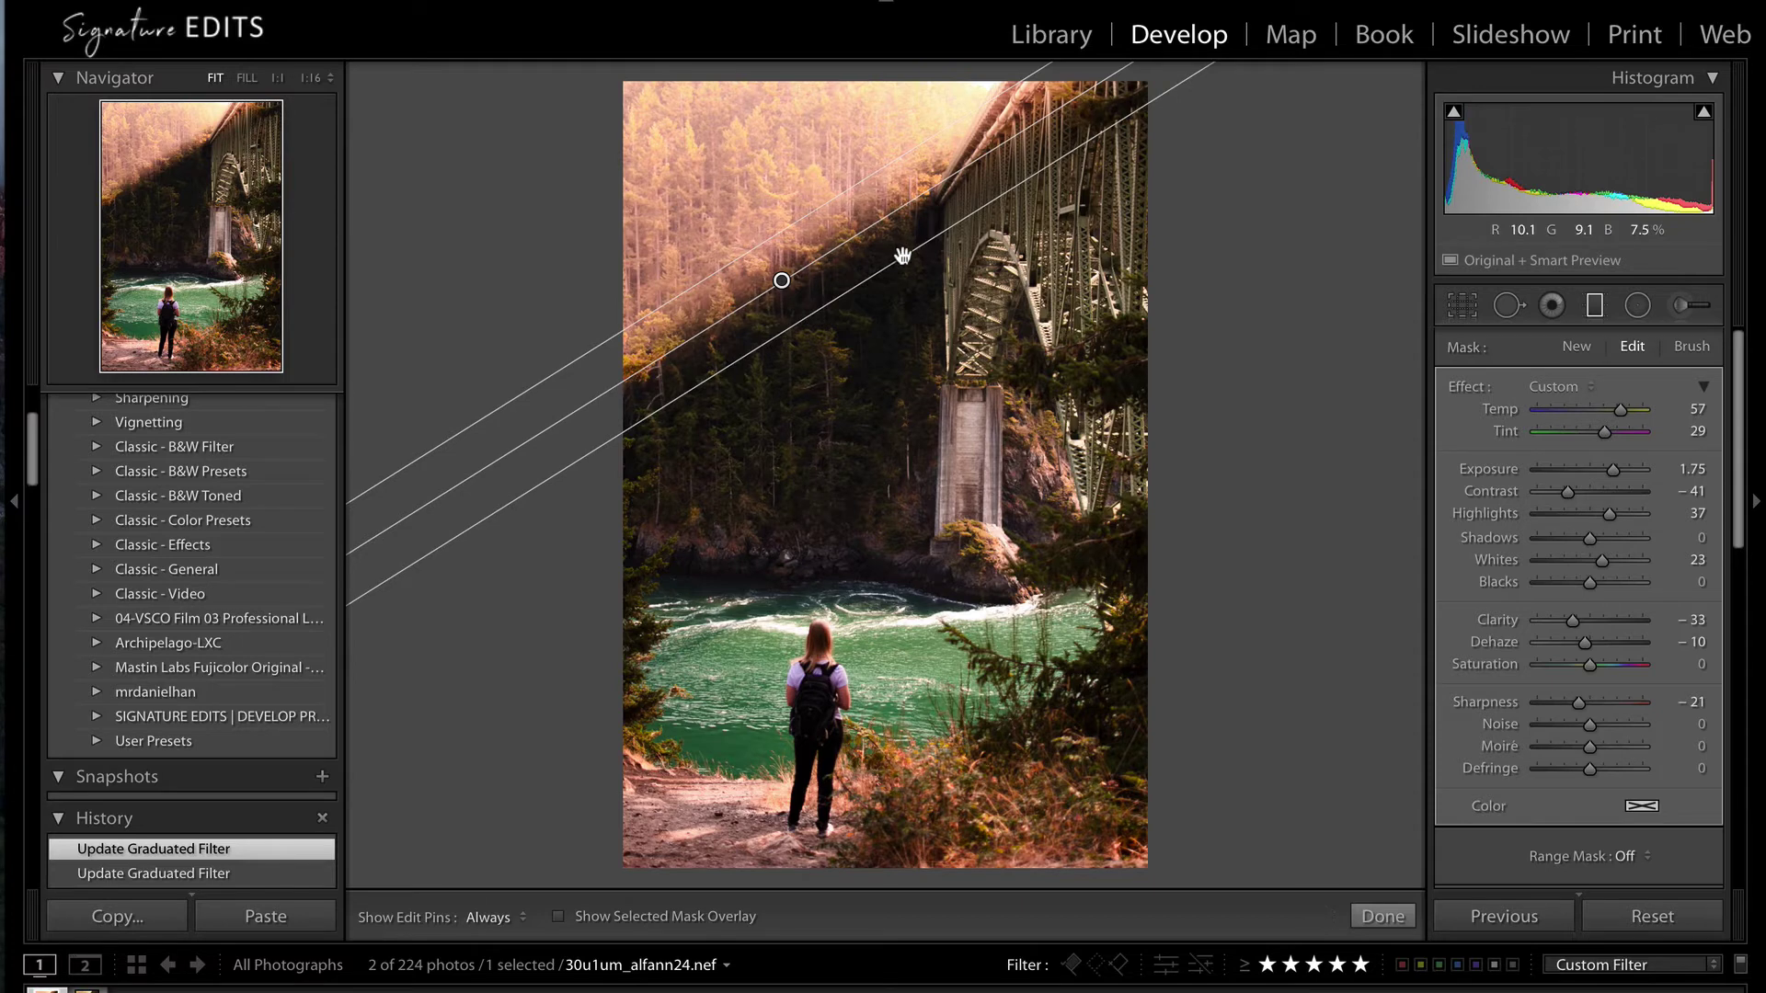
pyautogui.moveTo(784, 284); pyautogui.dragTo(786, 288)
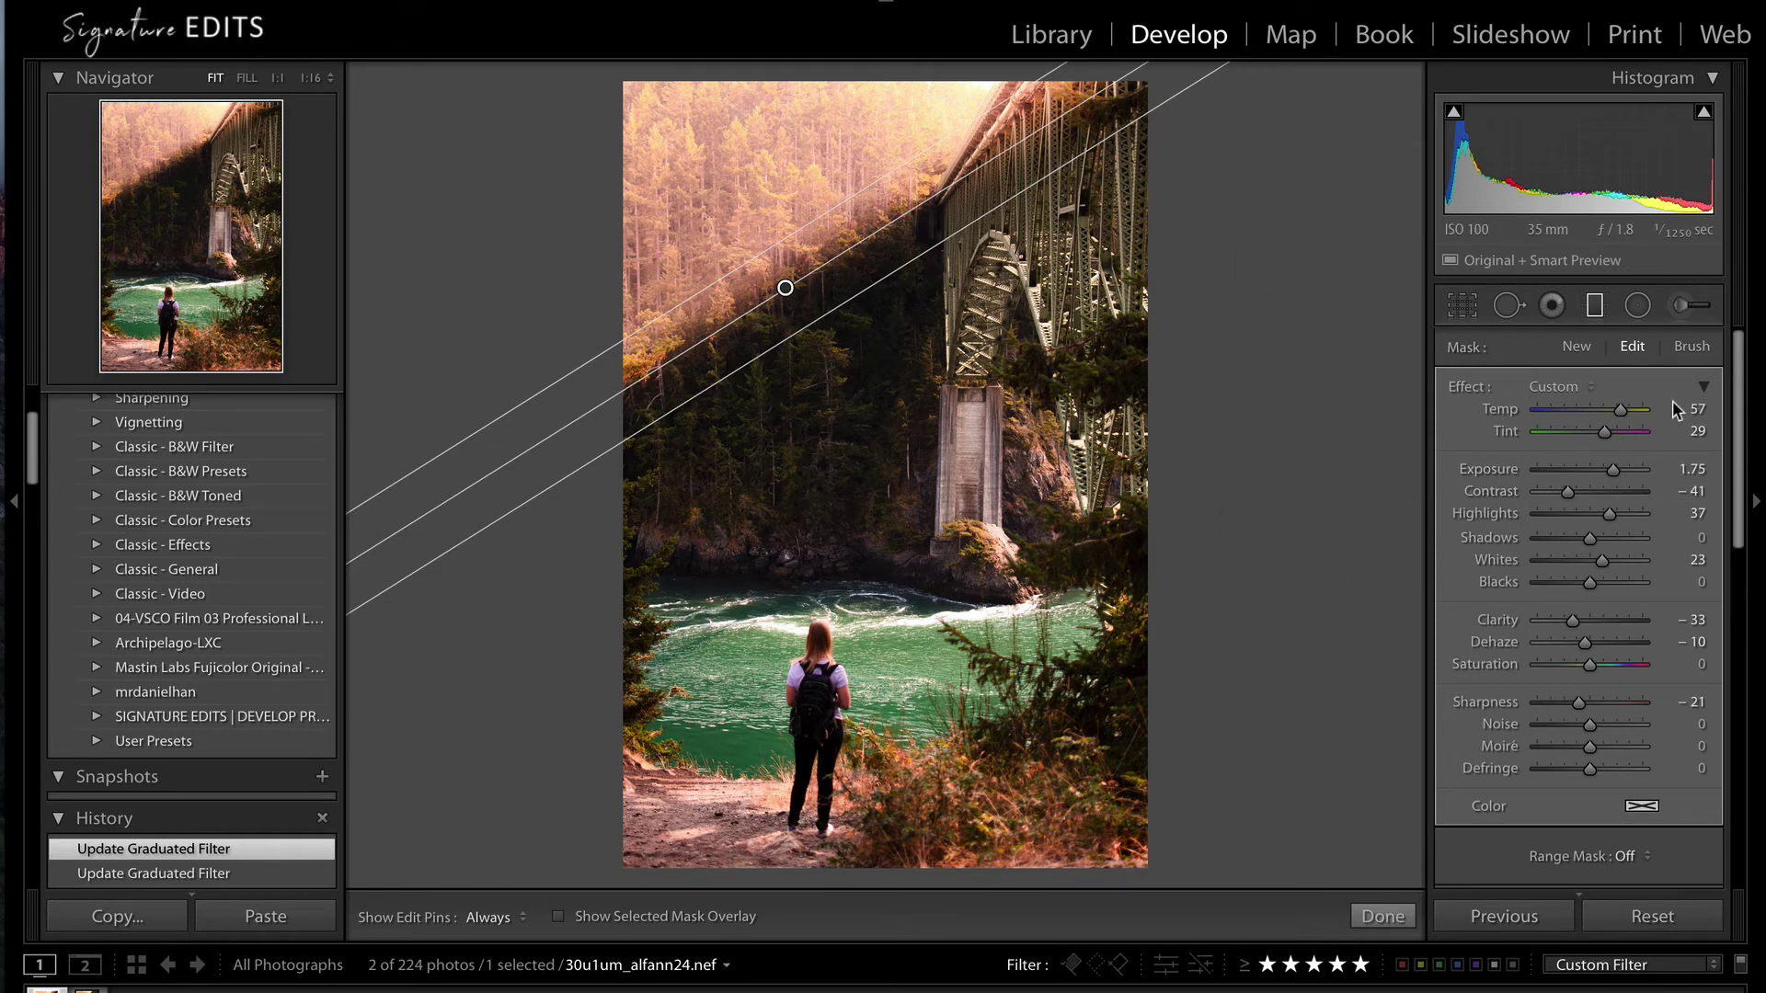
# Erase the sun-ray glow from the top of the bridge using the gradient mask's Erase brush
pyautogui.scroll(-3, 1621, 609)
pyautogui.scroll(3, 1642, 605)
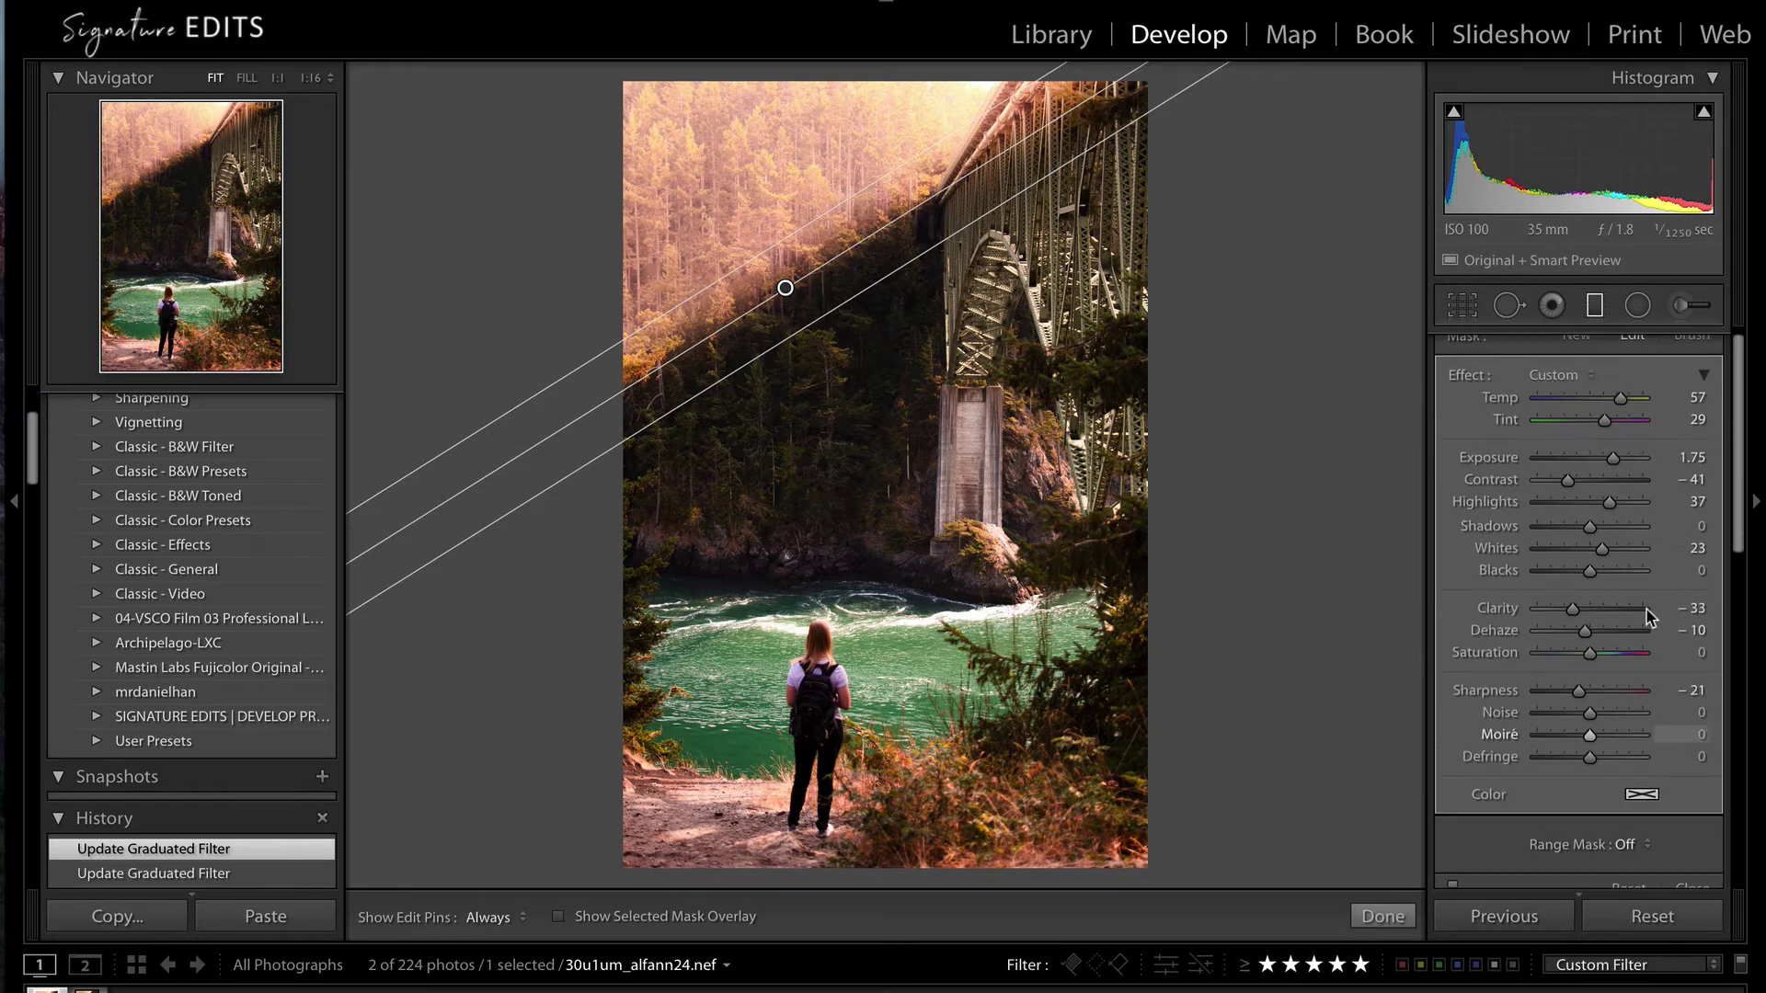
pyautogui.click(1692, 347)
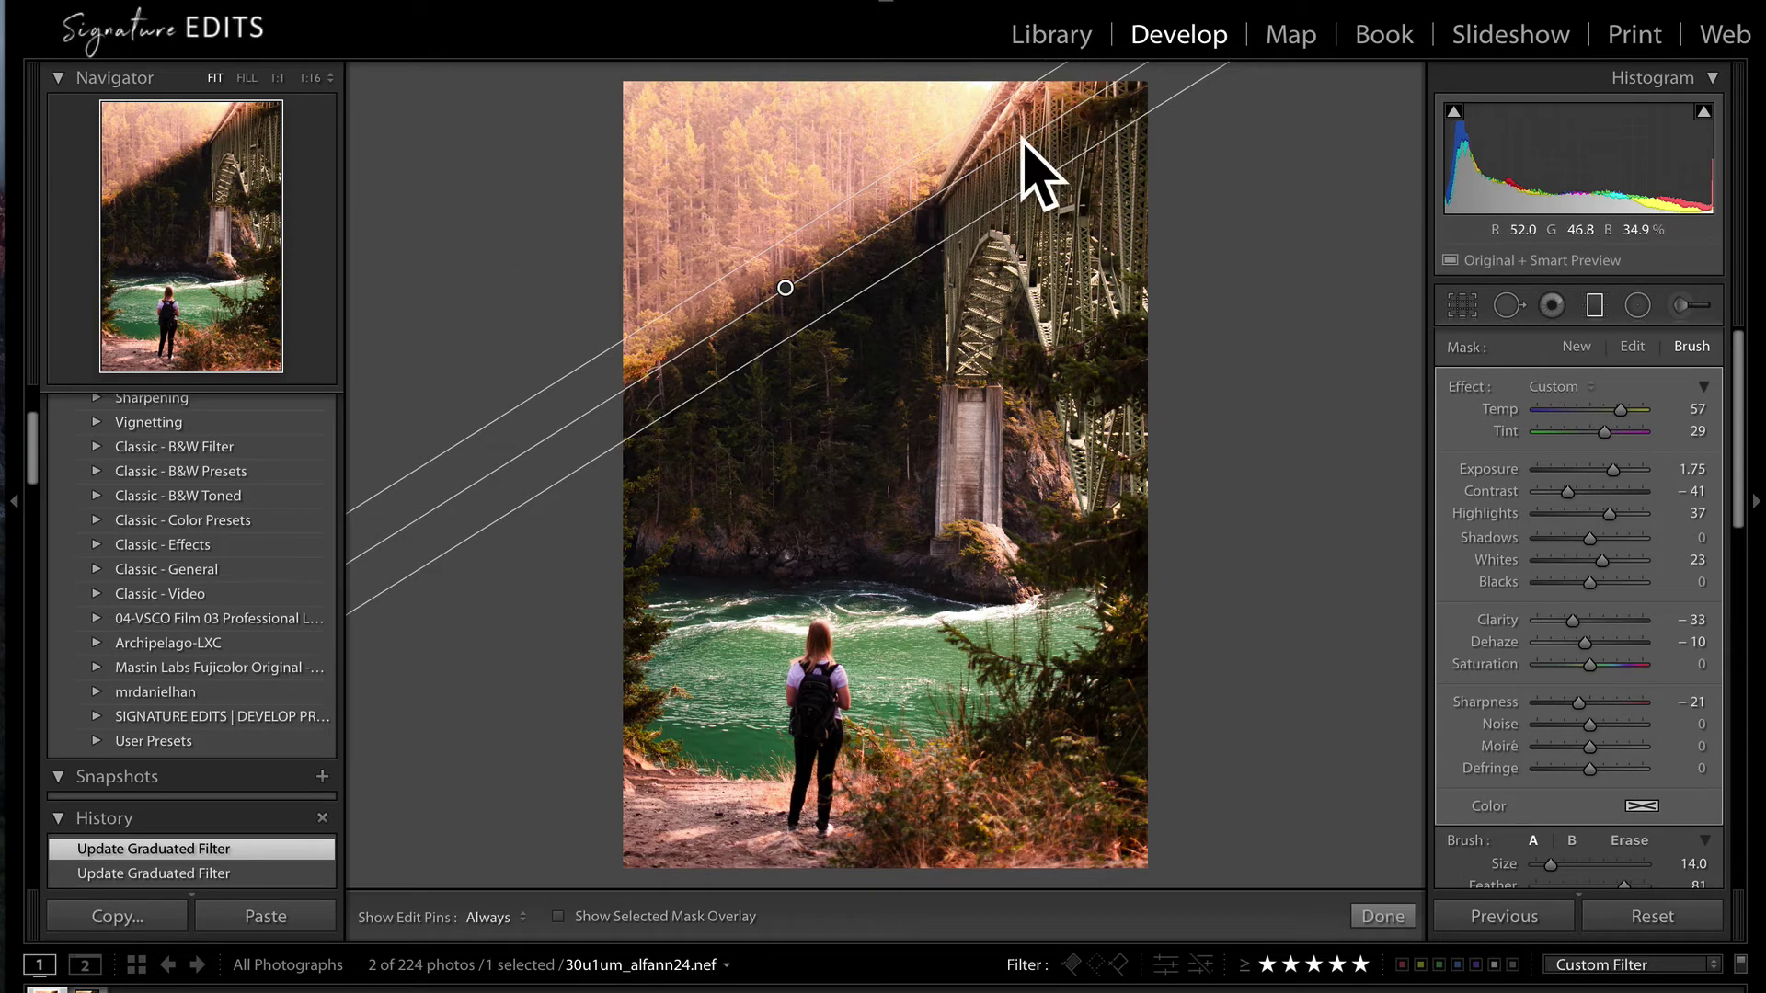
pyautogui.press('alt')
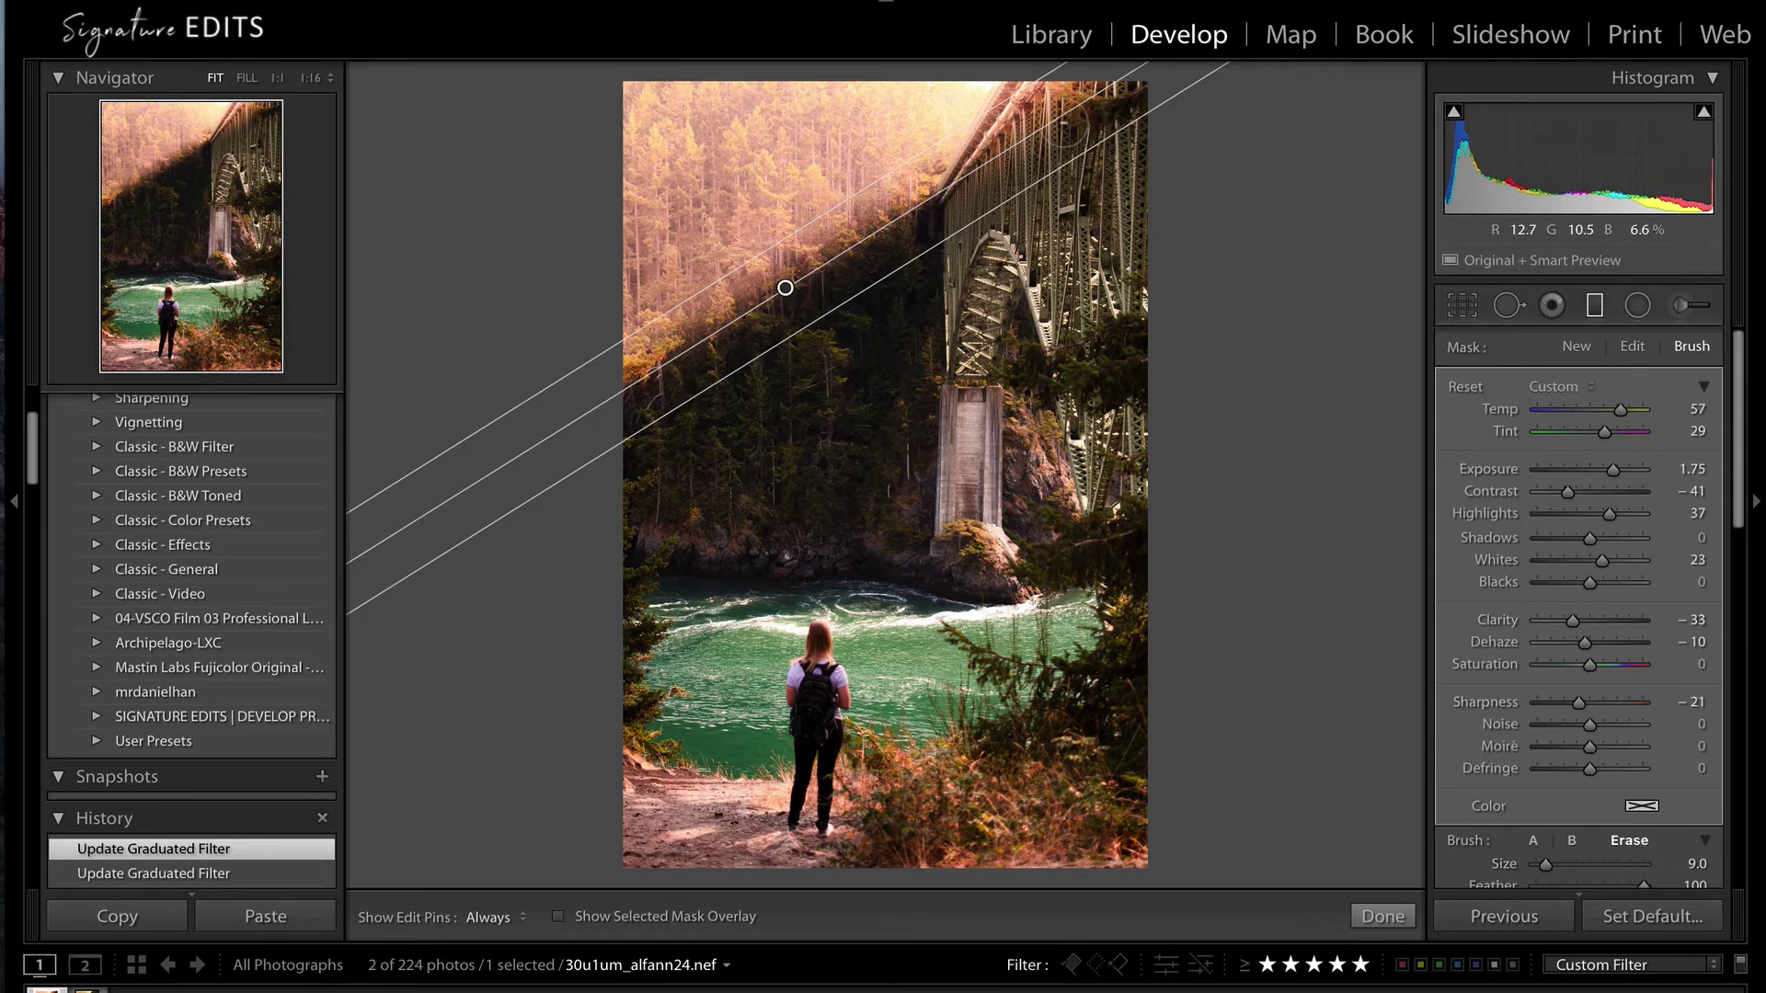
pyautogui.press('h')
pyautogui.moveTo(1062, 74)
pyautogui.mouseDown()
pyautogui.moveTo(1007, 154)
pyautogui.moveTo(1045, 85)
pyautogui.moveTo(997, 155)
pyautogui.moveTo(985, 175)
pyautogui.moveTo(1051, 99)
pyautogui.moveTo(963, 222)
pyautogui.moveTo(1106, 81)
pyautogui.moveTo(945, 278)
pyautogui.moveTo(1158, 83)
pyautogui.moveTo(929, 347)
pyautogui.moveTo(1143, 154)
pyautogui.moveTo(1004, 343)
pyautogui.moveTo(1146, 64)
pyautogui.moveTo(956, 281)
pyautogui.moveTo(1131, 129)
pyautogui.moveTo(1058, 193)
pyautogui.mouseUp()
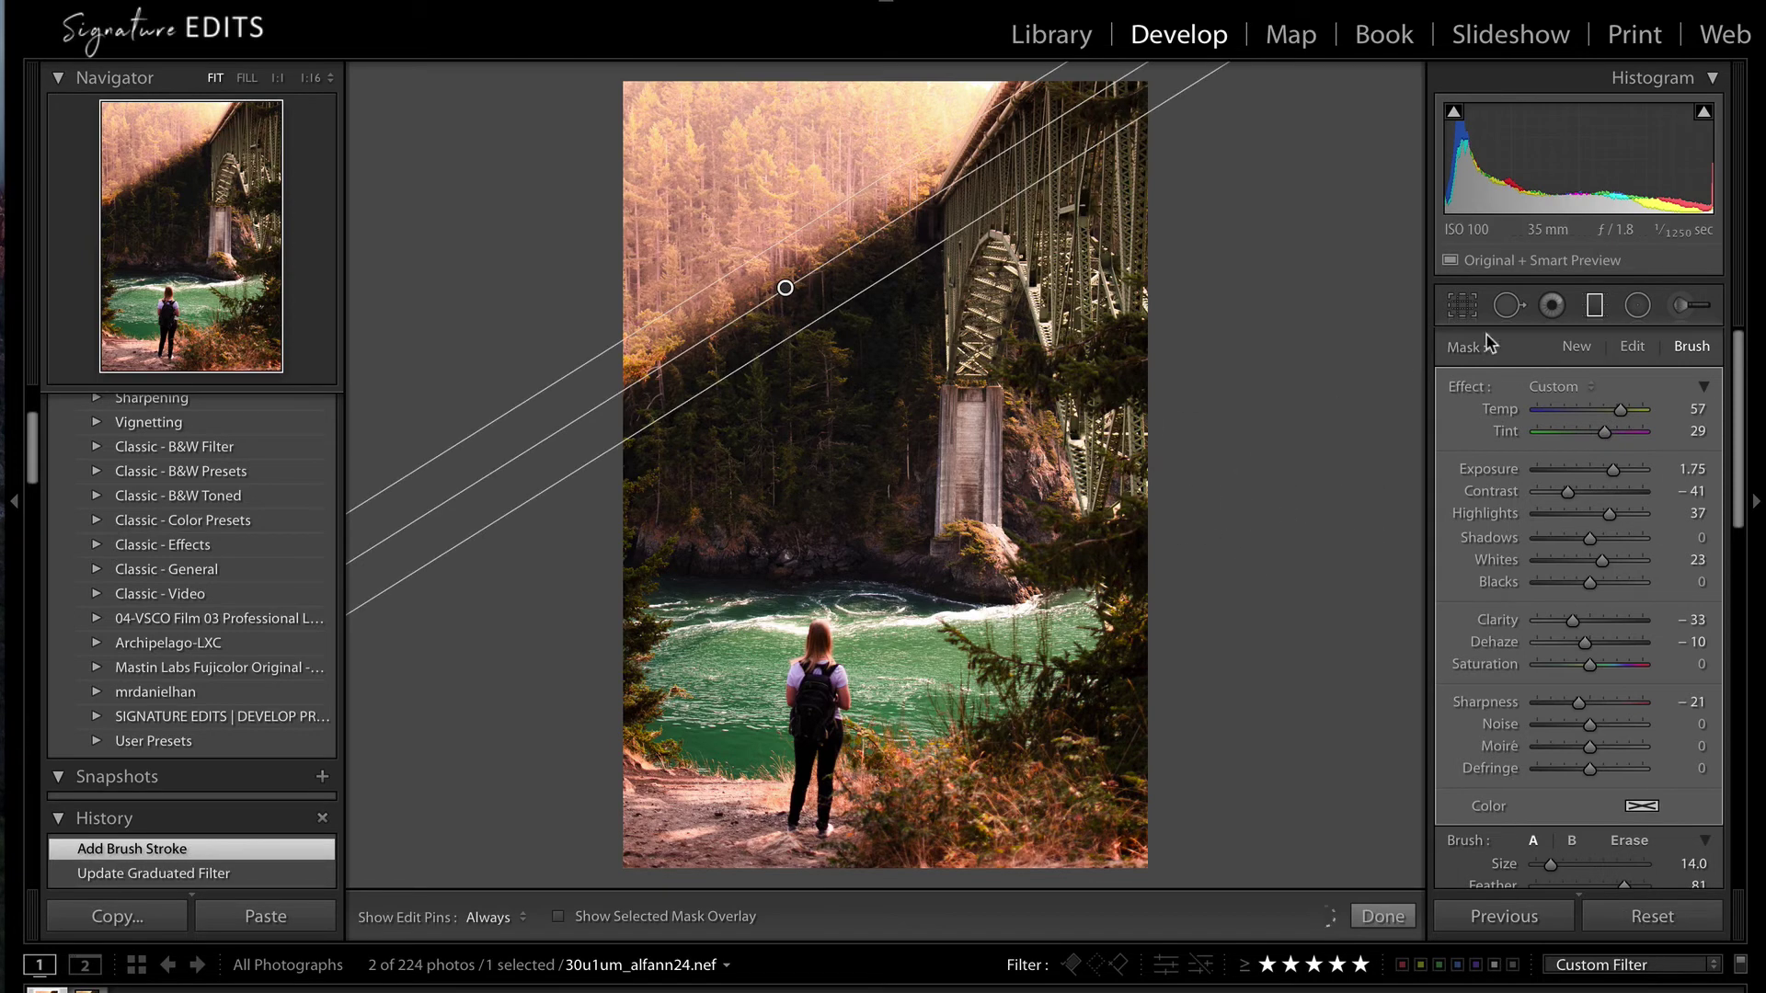
# Tone down the sun-ray filter to Temp 33, Tint 1, Exposure 0.86, Contrast −21, Whites 66, Clarity −47
pyautogui.click(1594, 435)
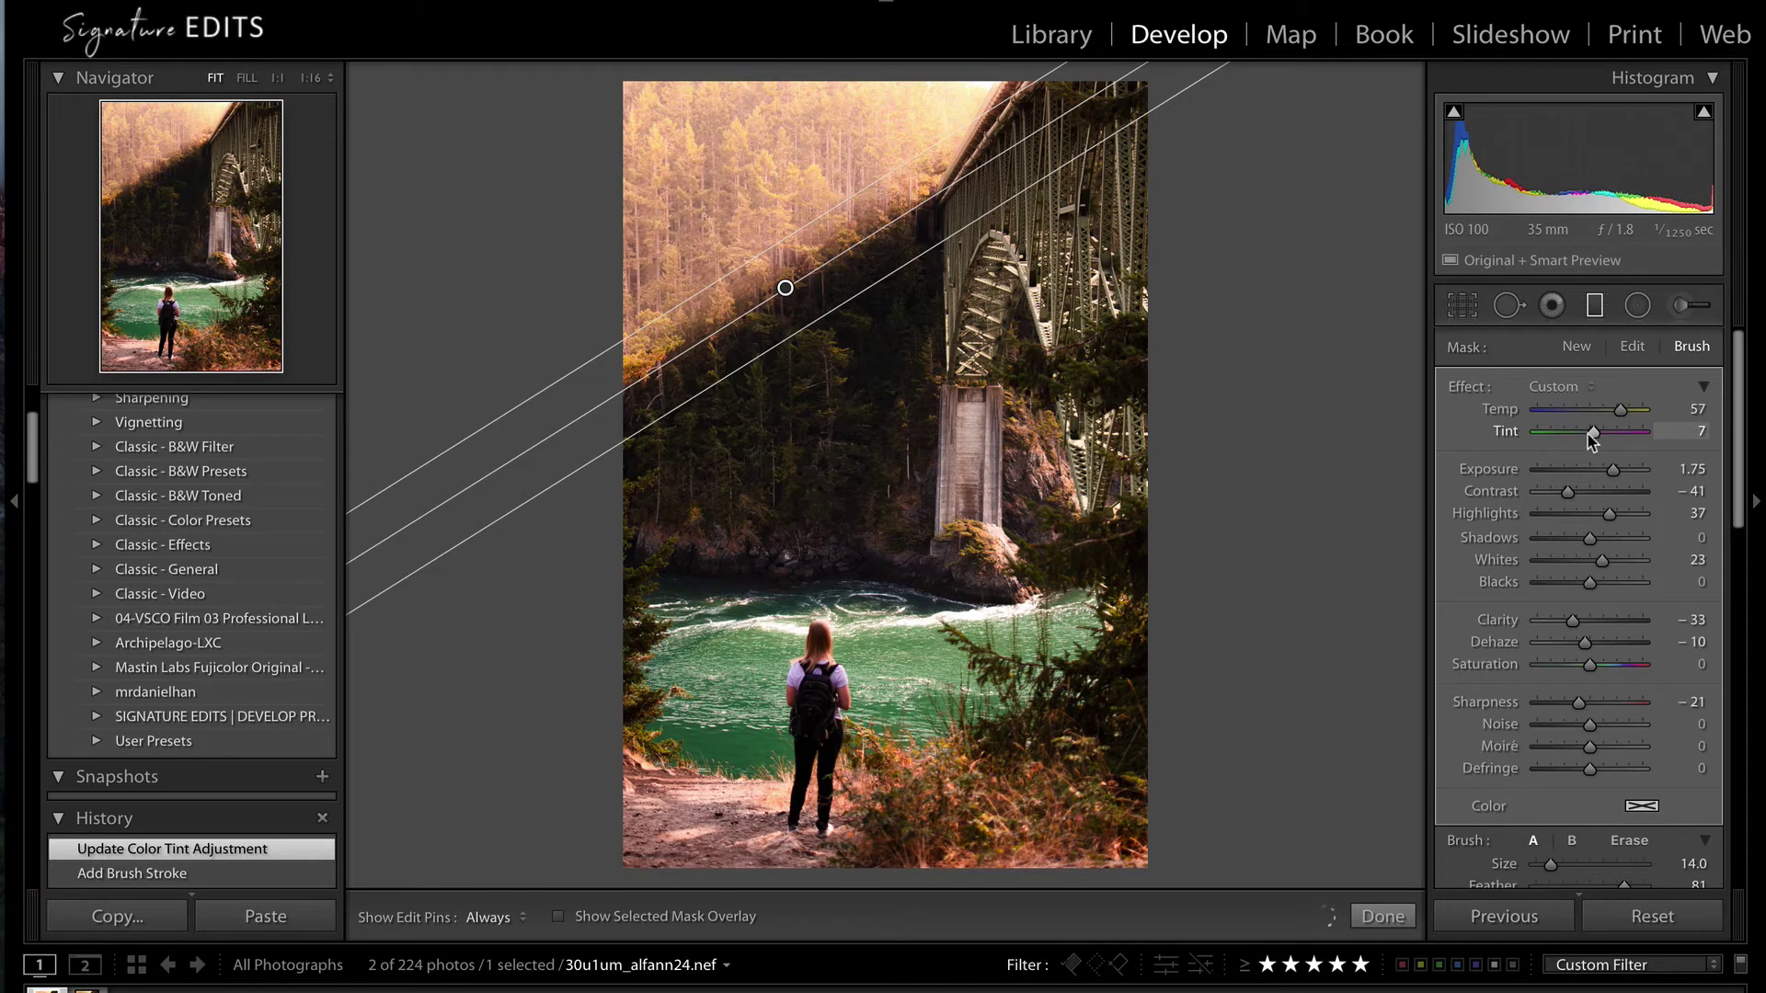
pyautogui.click(1588, 432)
pyautogui.click(1585, 492)
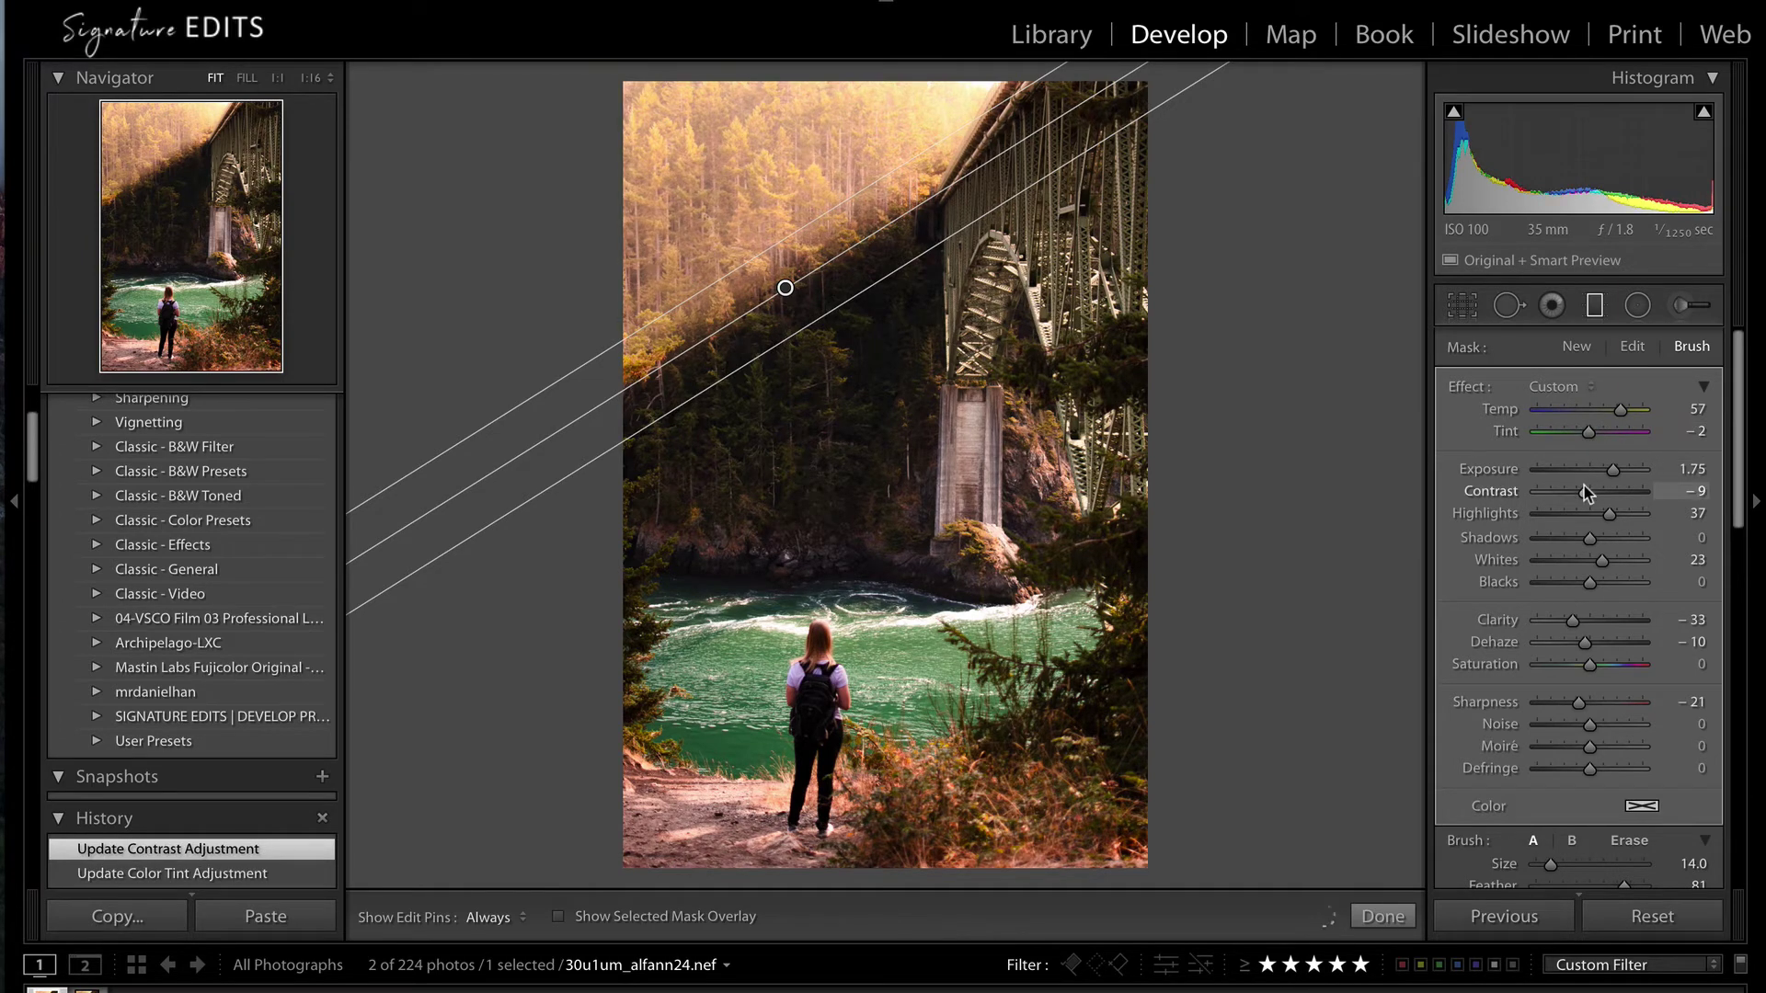
pyautogui.moveTo(1585, 492); pyautogui.dragTo(1600, 473)
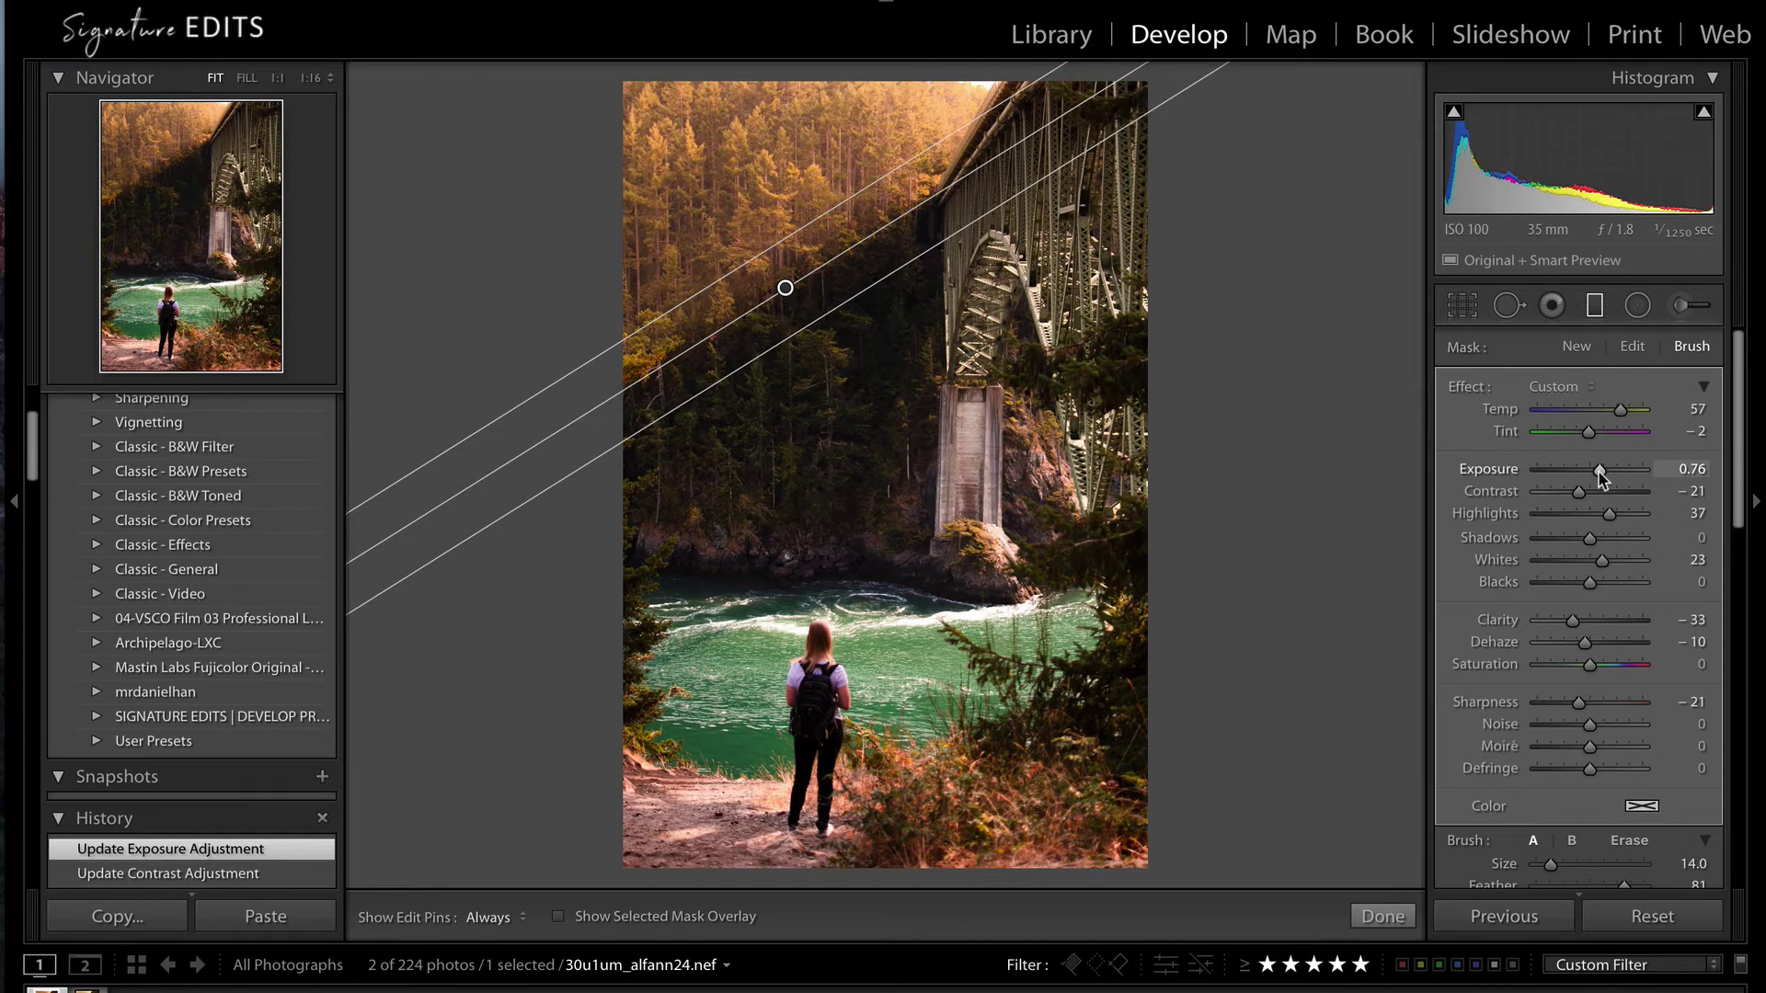
pyautogui.moveTo(1603, 475); pyautogui.dragTo(1604, 474)
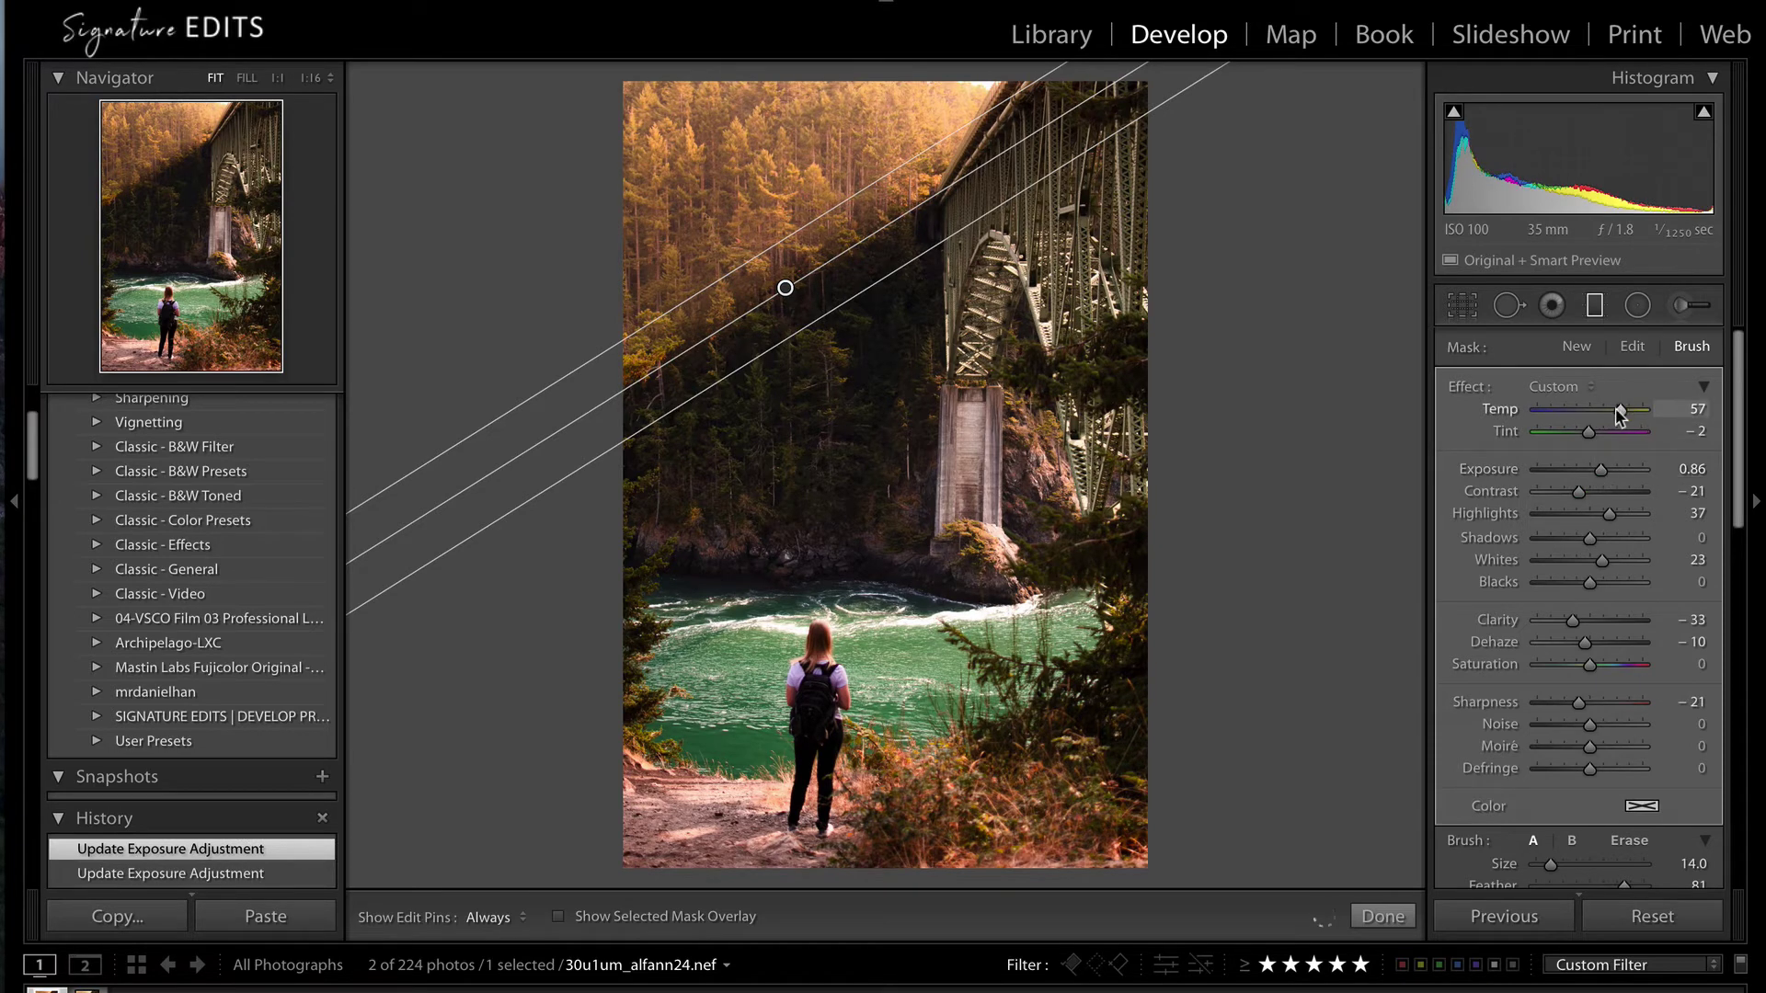
pyautogui.moveTo(1612, 410); pyautogui.dragTo(1608, 410)
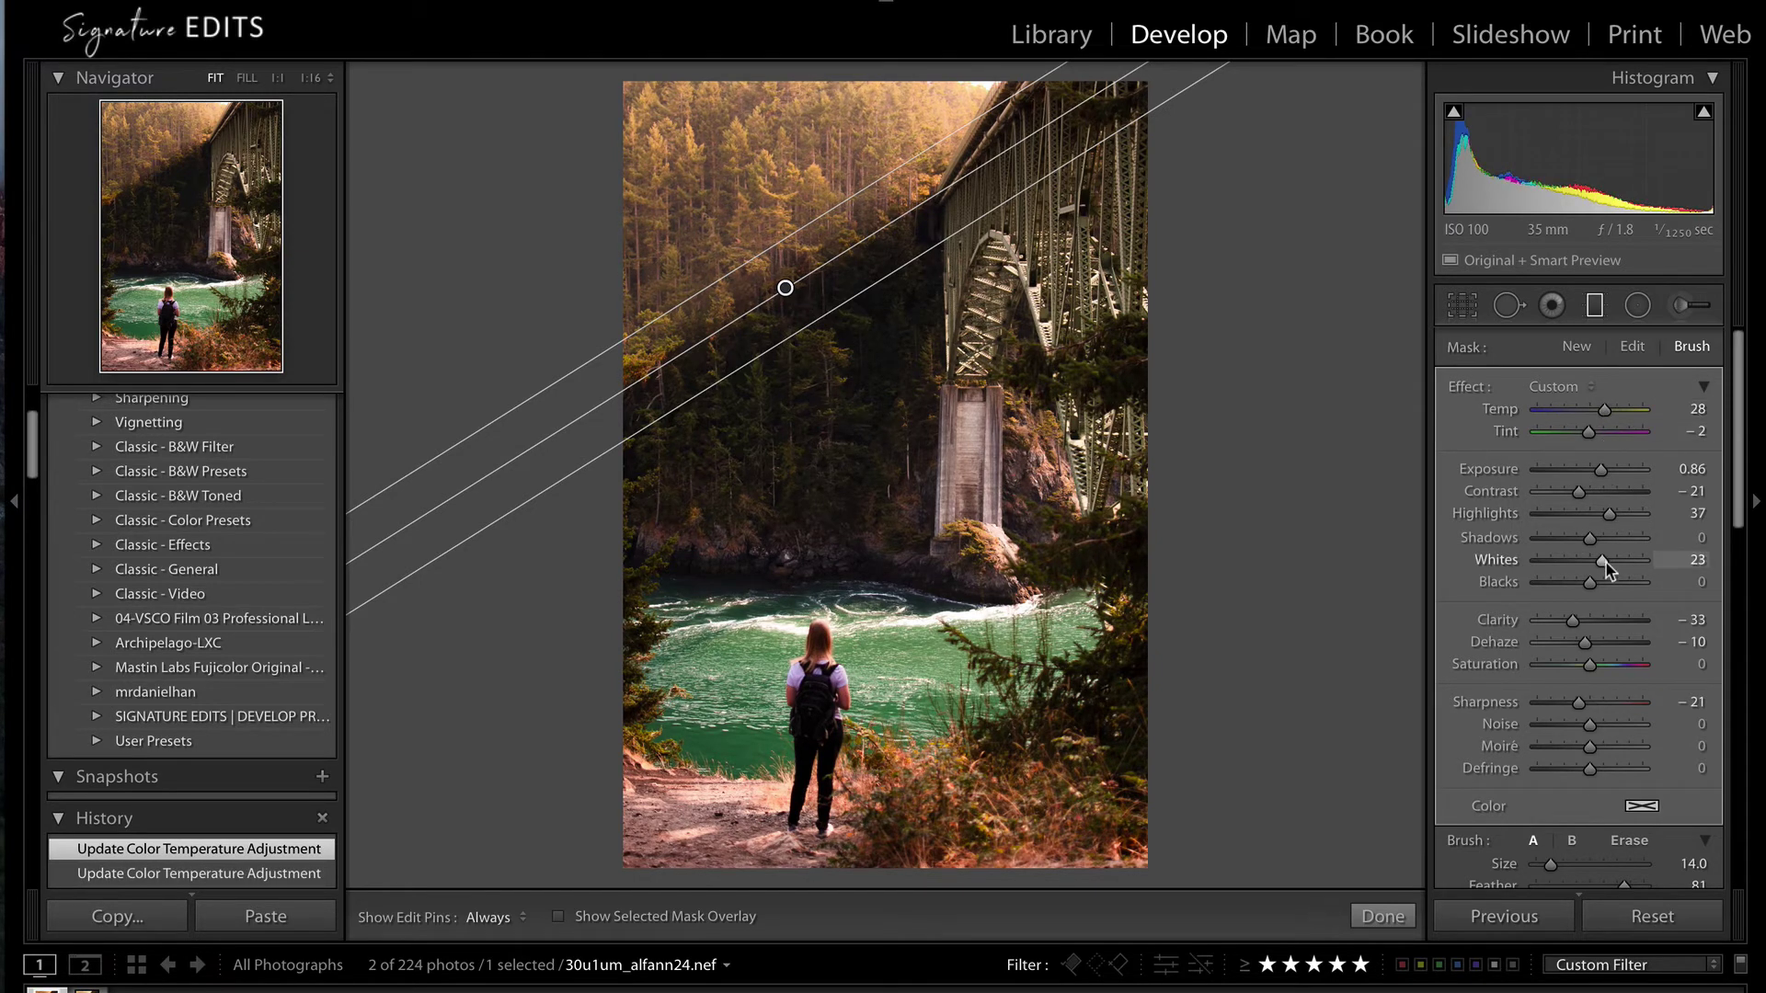
pyautogui.moveTo(1622, 561); pyautogui.dragTo(1623, 559)
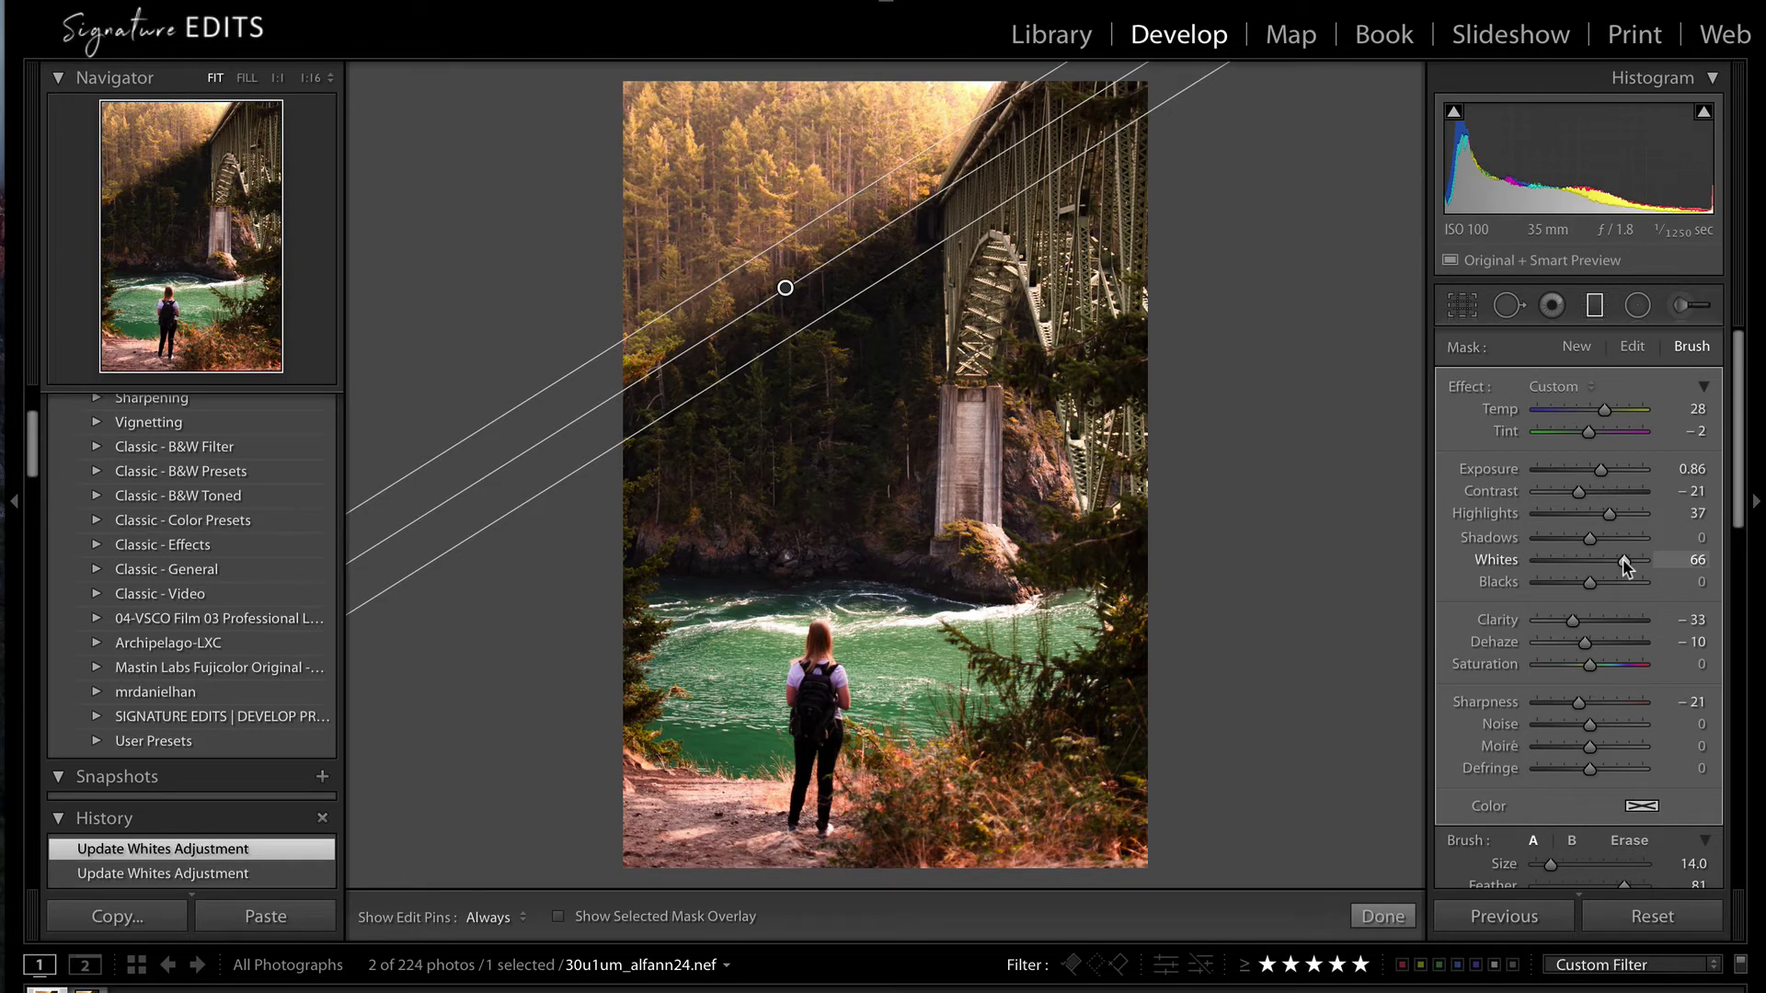
pyautogui.click(1566, 622)
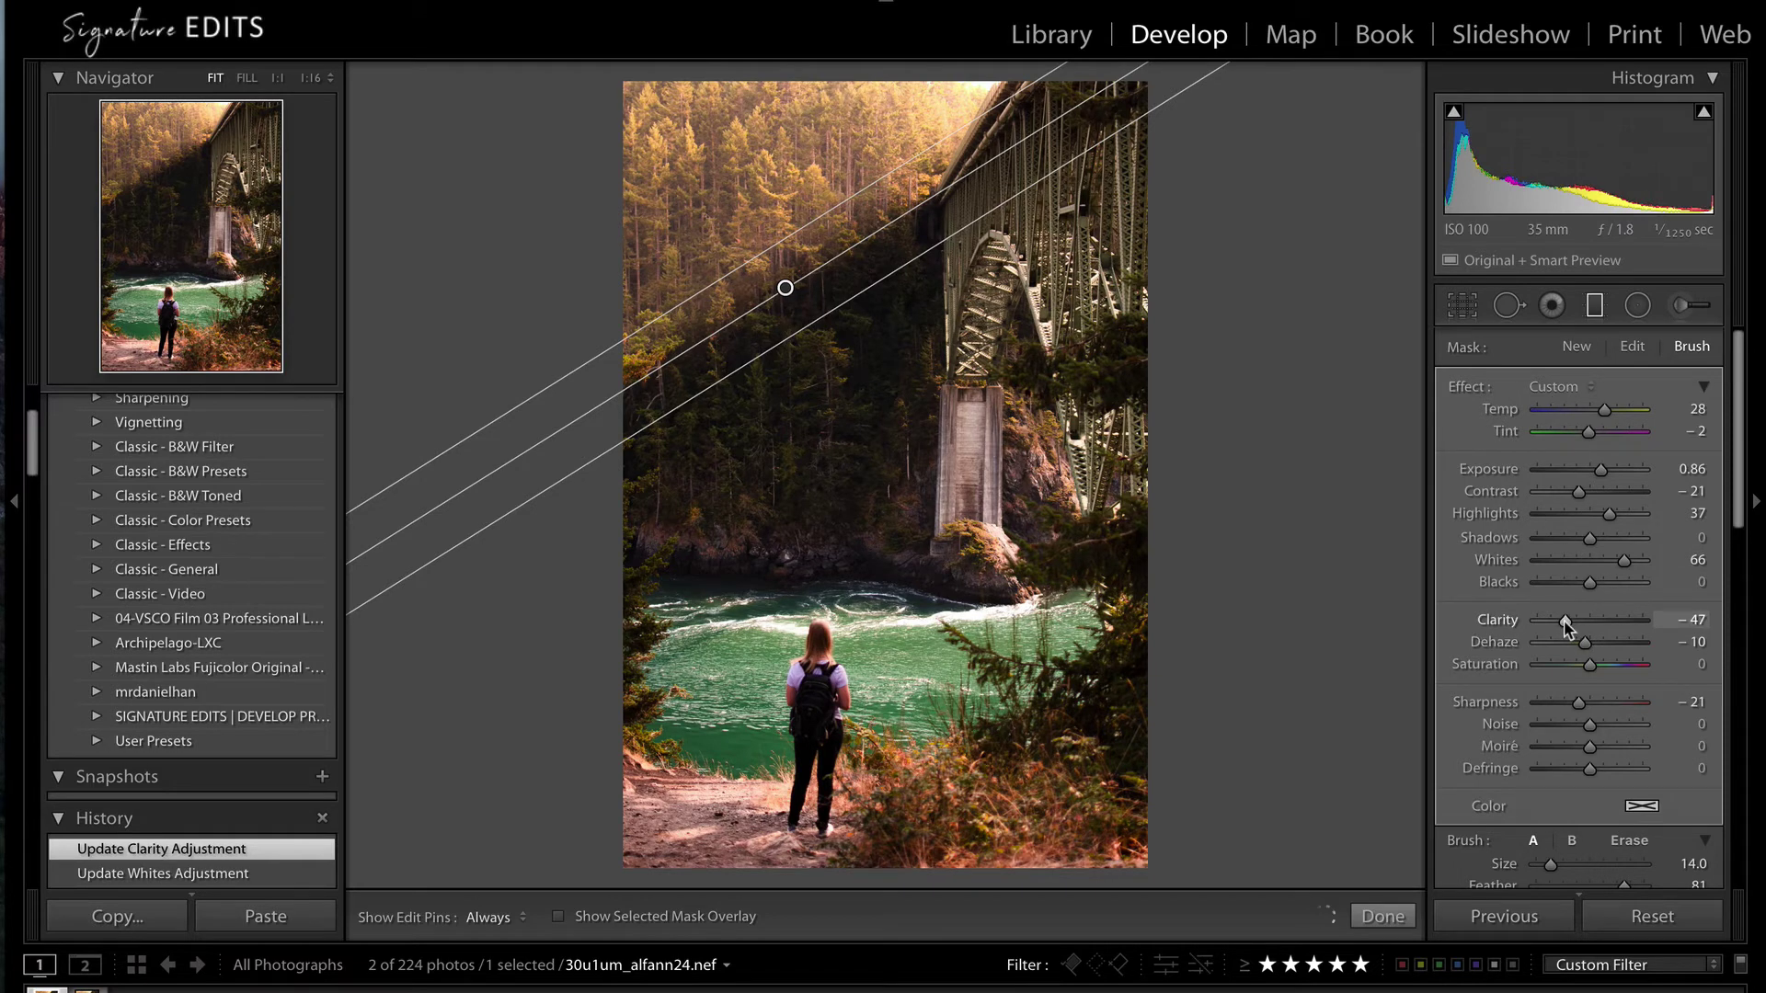
pyautogui.moveTo(1605, 411); pyautogui.dragTo(1608, 410)
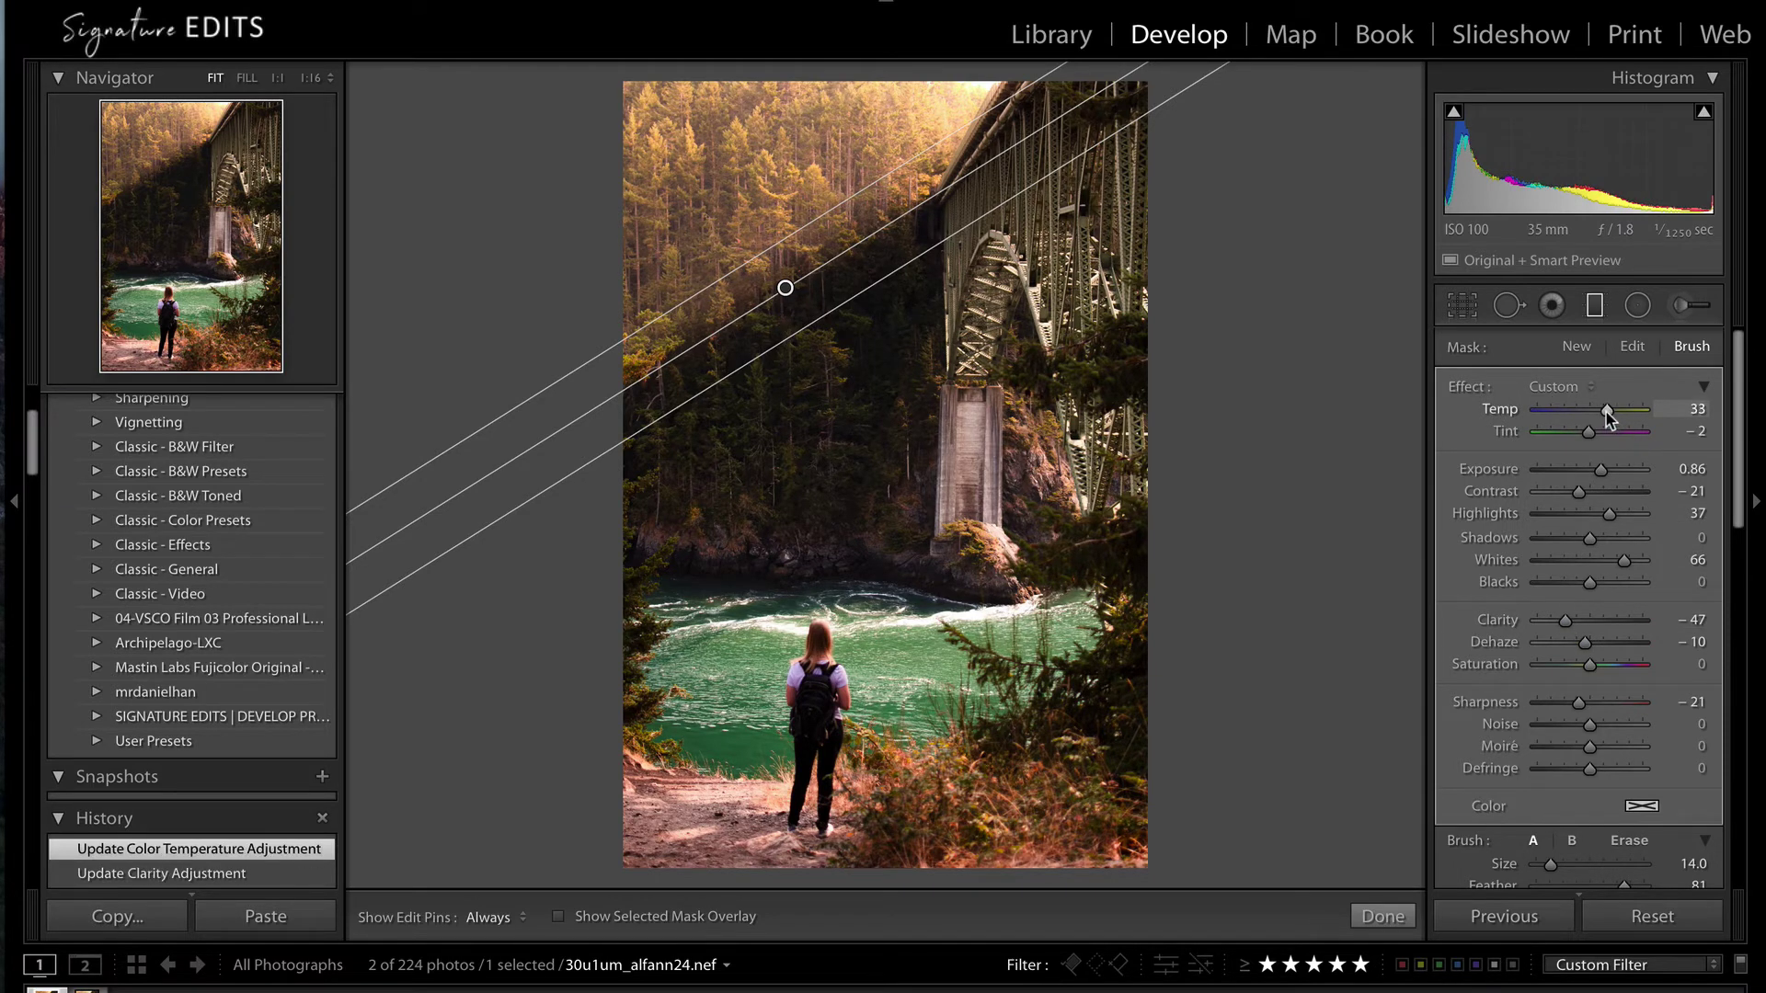
pyautogui.click(1588, 438)
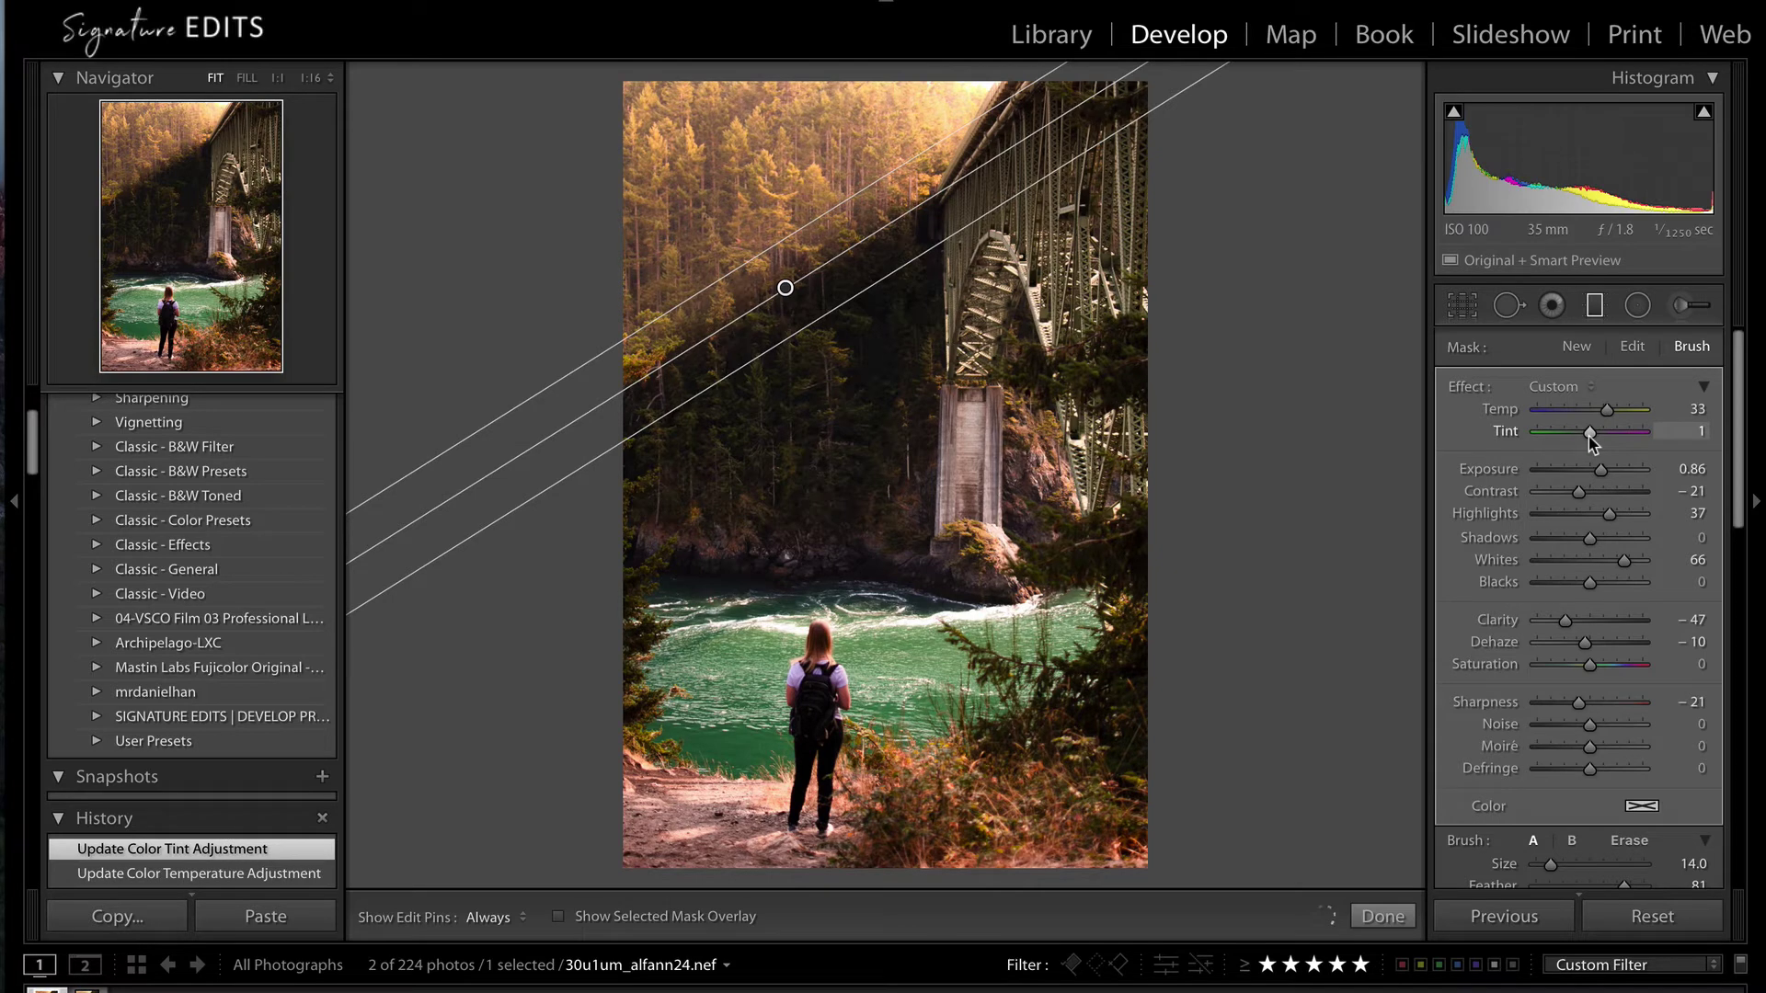
pyautogui.press('k')
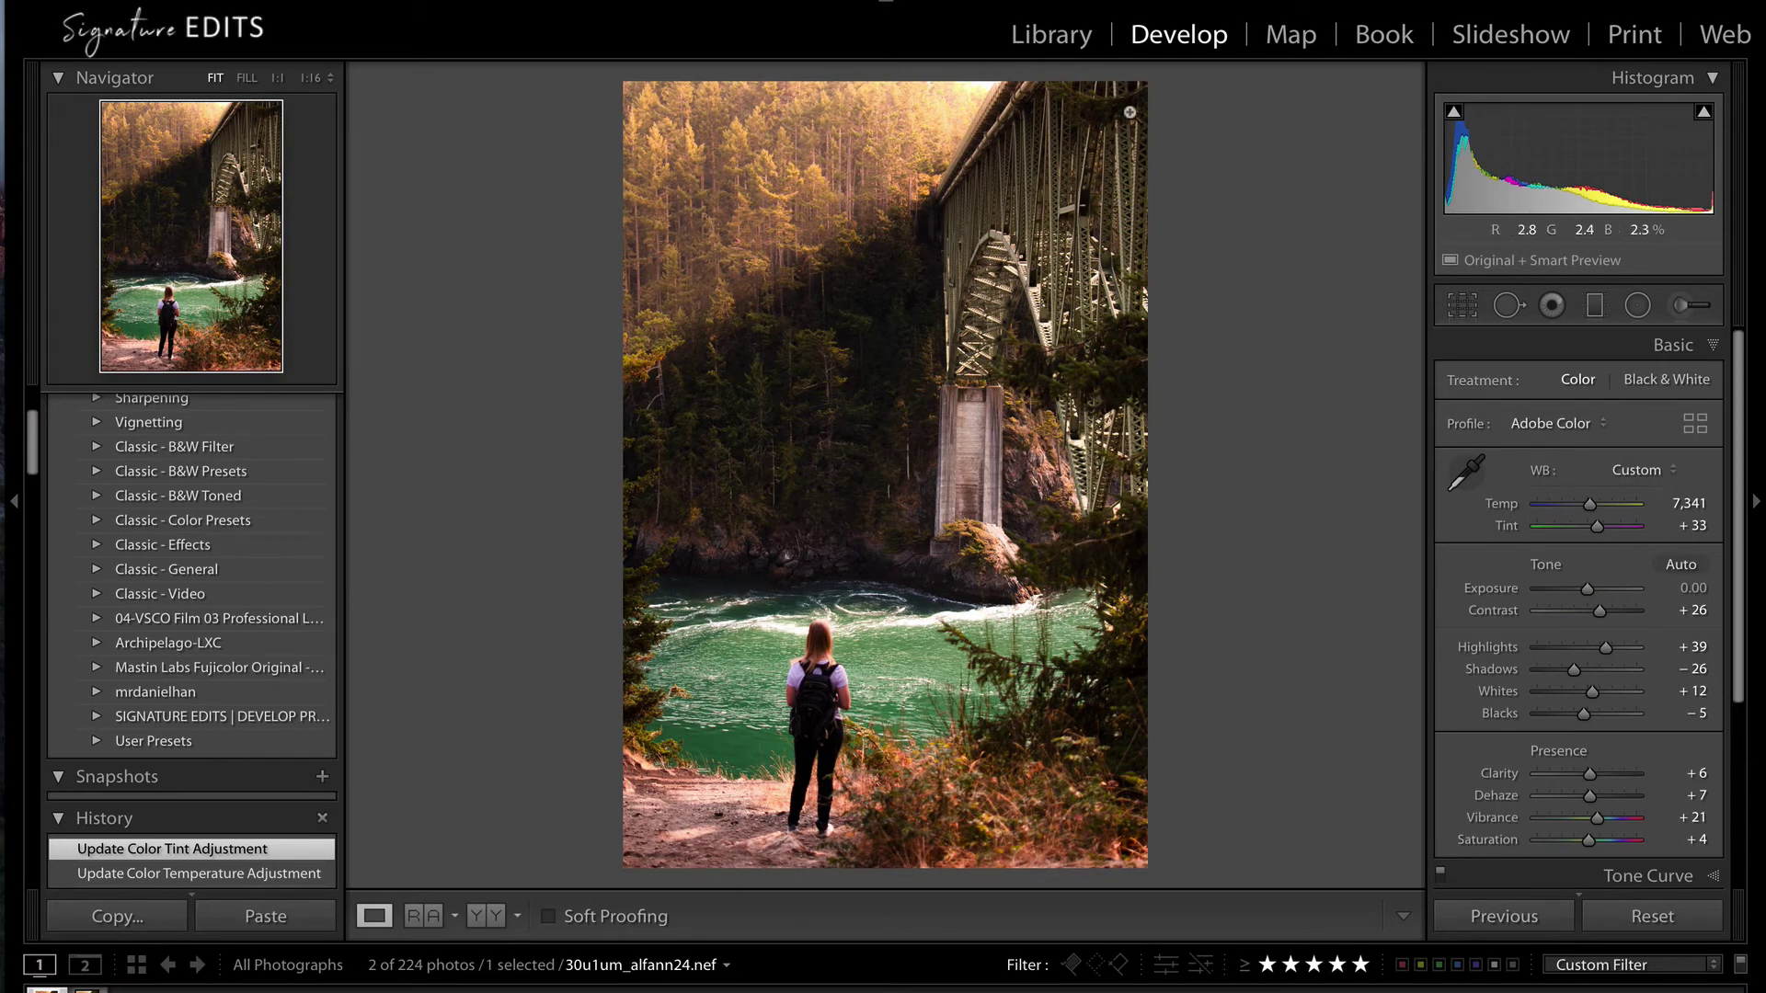
pyautogui.click(1595, 308)
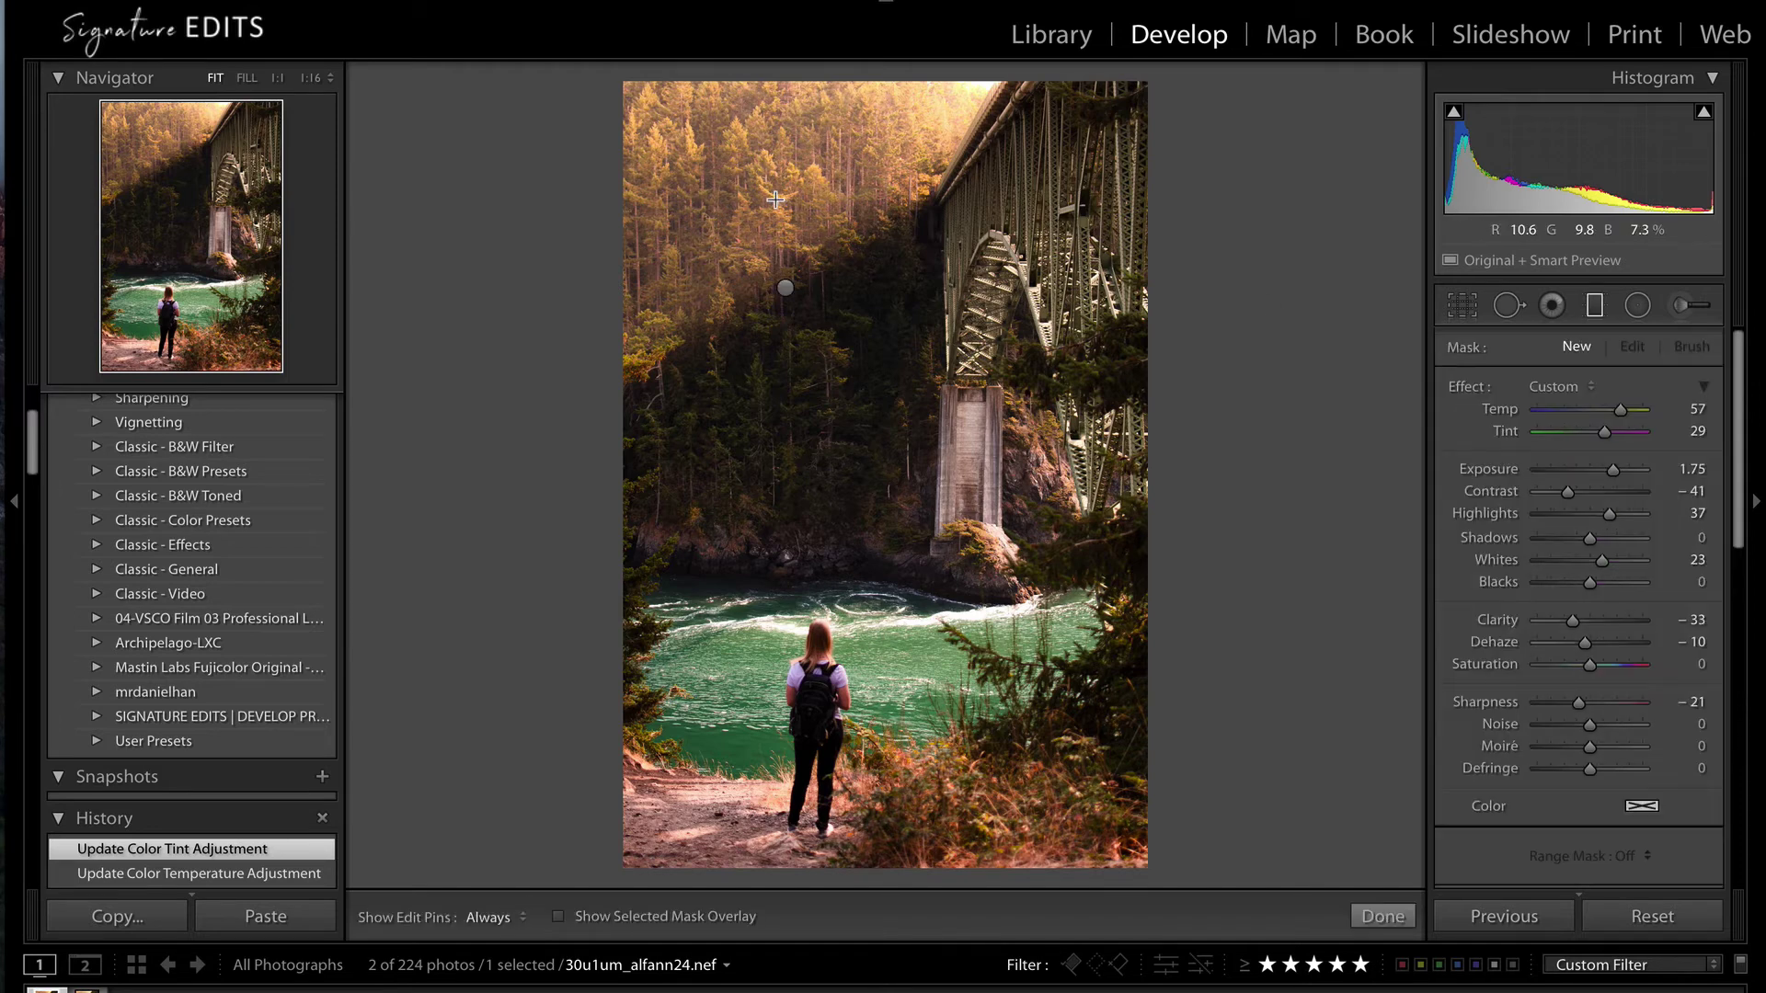
# Duplicate the sun-ray gradient and shift the copy up-left for a second streak
pyautogui.rightClick(788, 288)
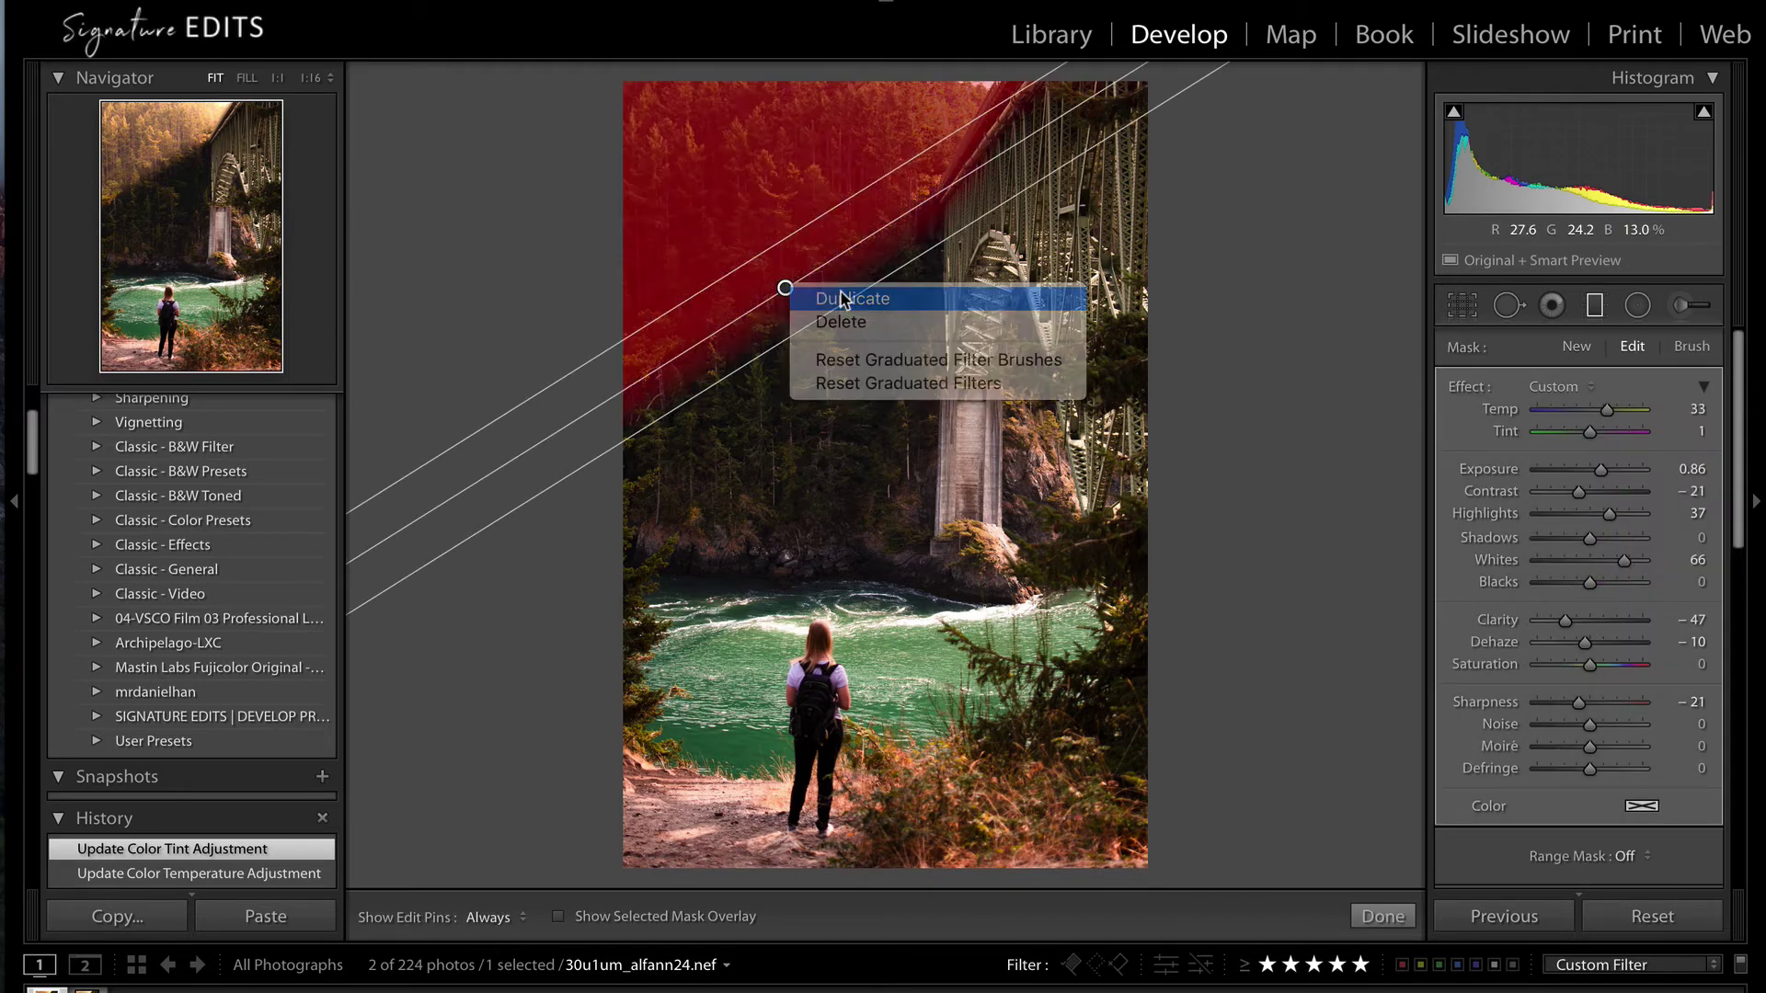
pyautogui.press('Escape')
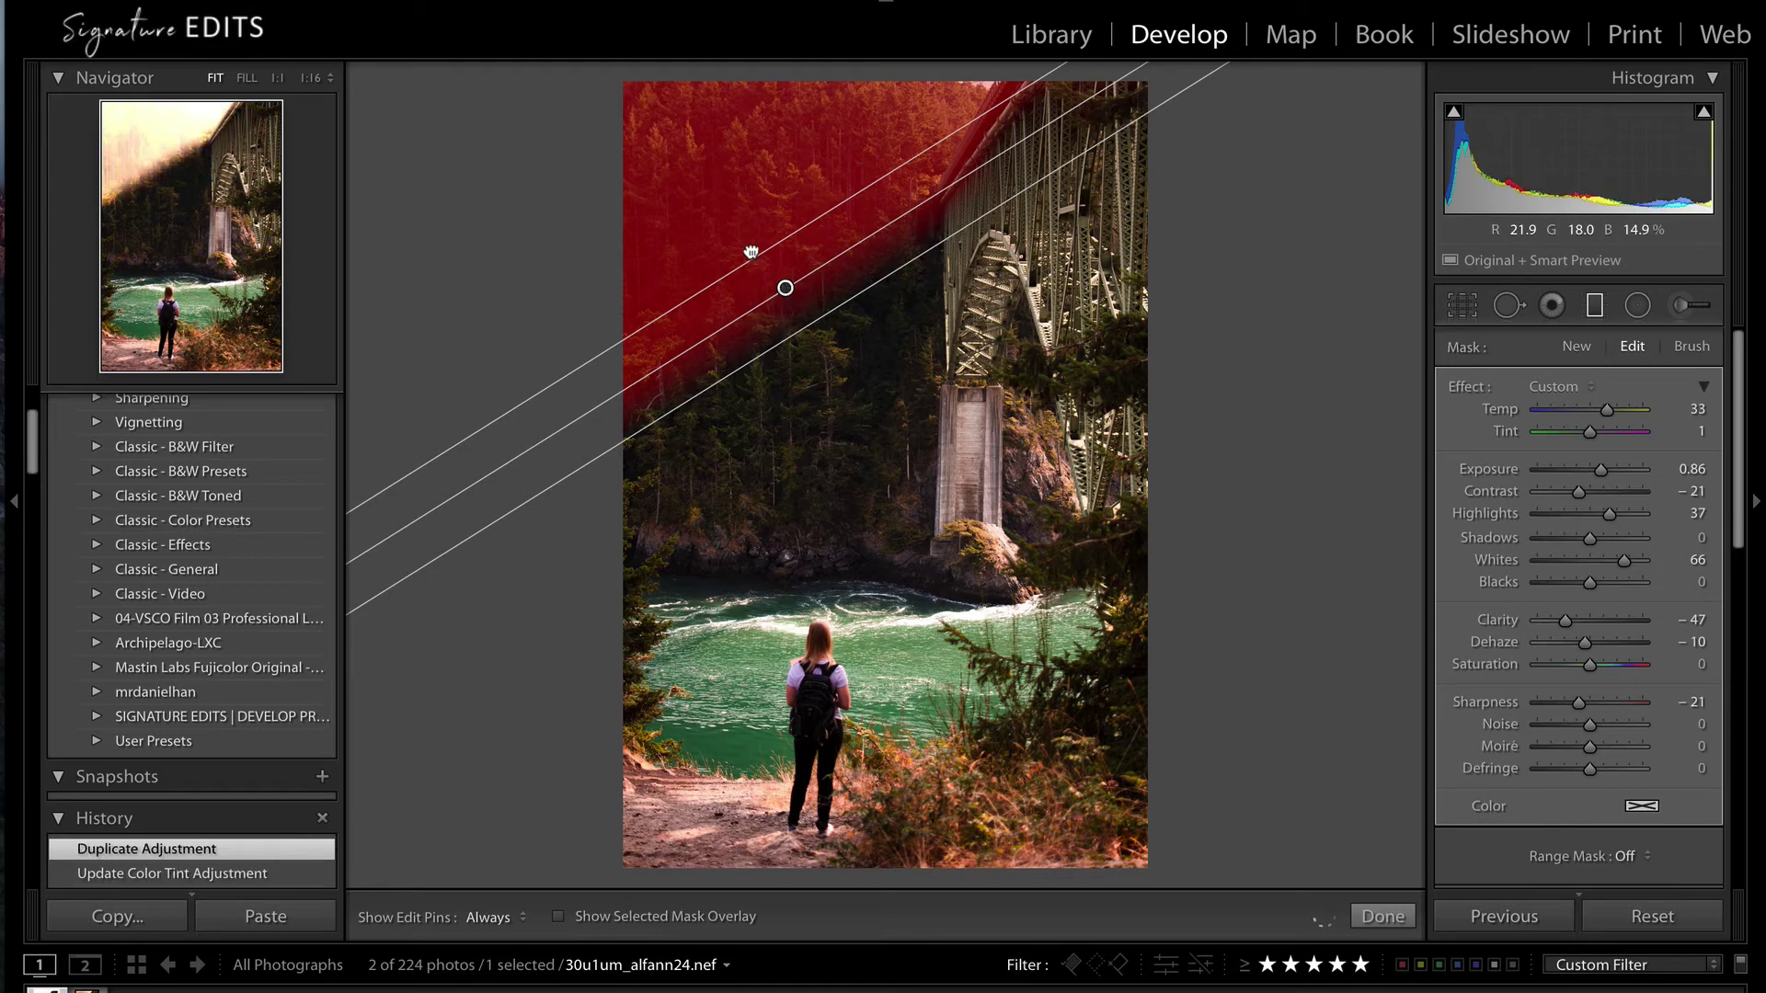
pyautogui.moveTo(752, 251); pyautogui.dragTo(716, 173)
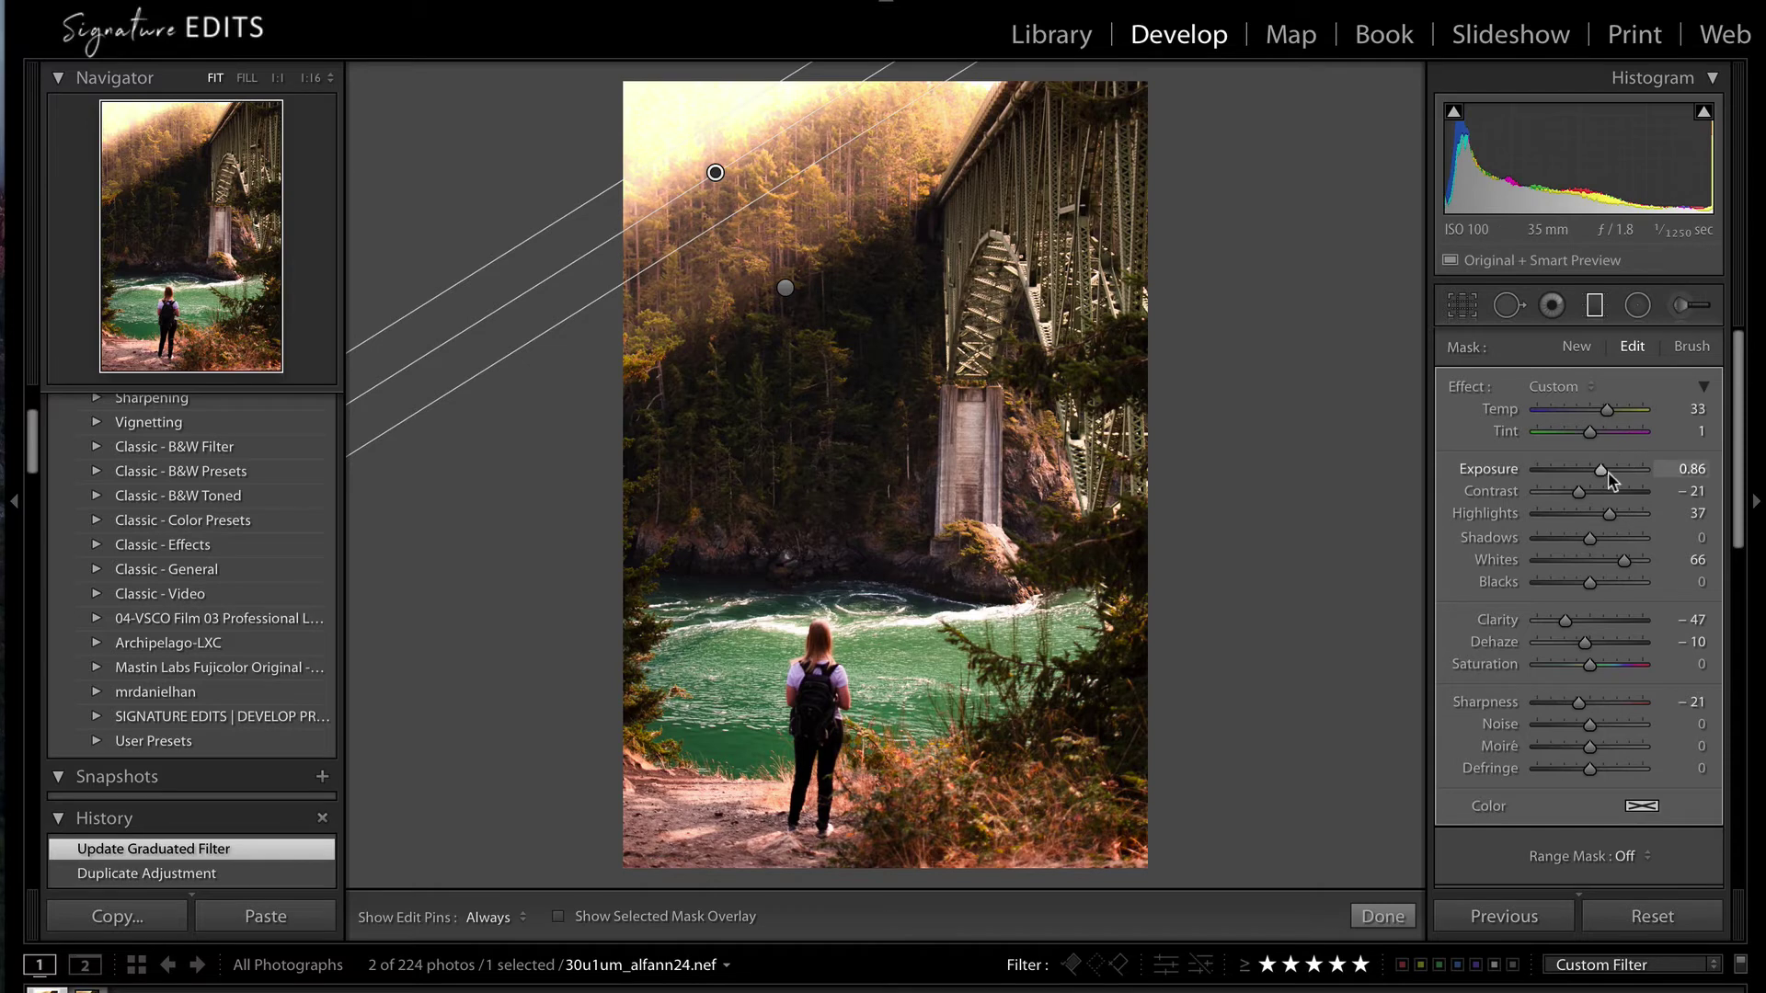
# Set the gradient to Highlights 14, Whites 22, Temp 14, Sharpness −8, with Exposure, Contrast and Clarity at 0
pyautogui.click(1599, 471)
pyautogui.moveTo(1578, 491); pyautogui.dragTo(1603, 561)
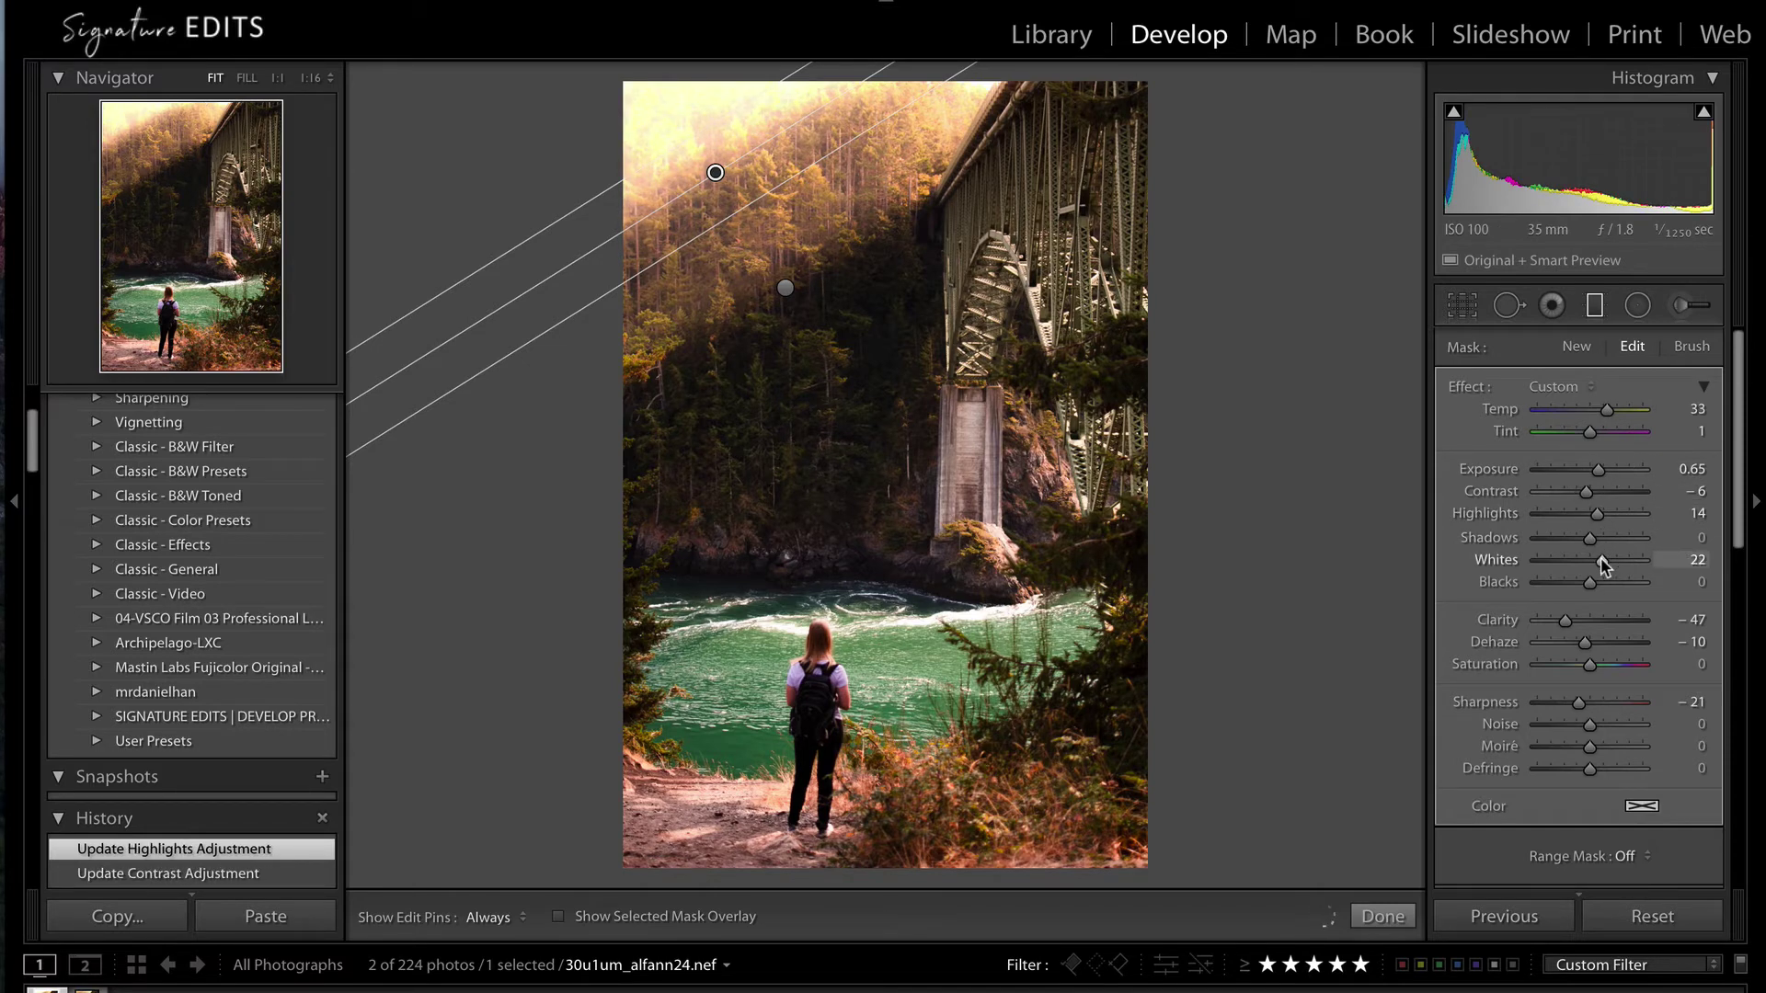
pyautogui.click(1584, 621)
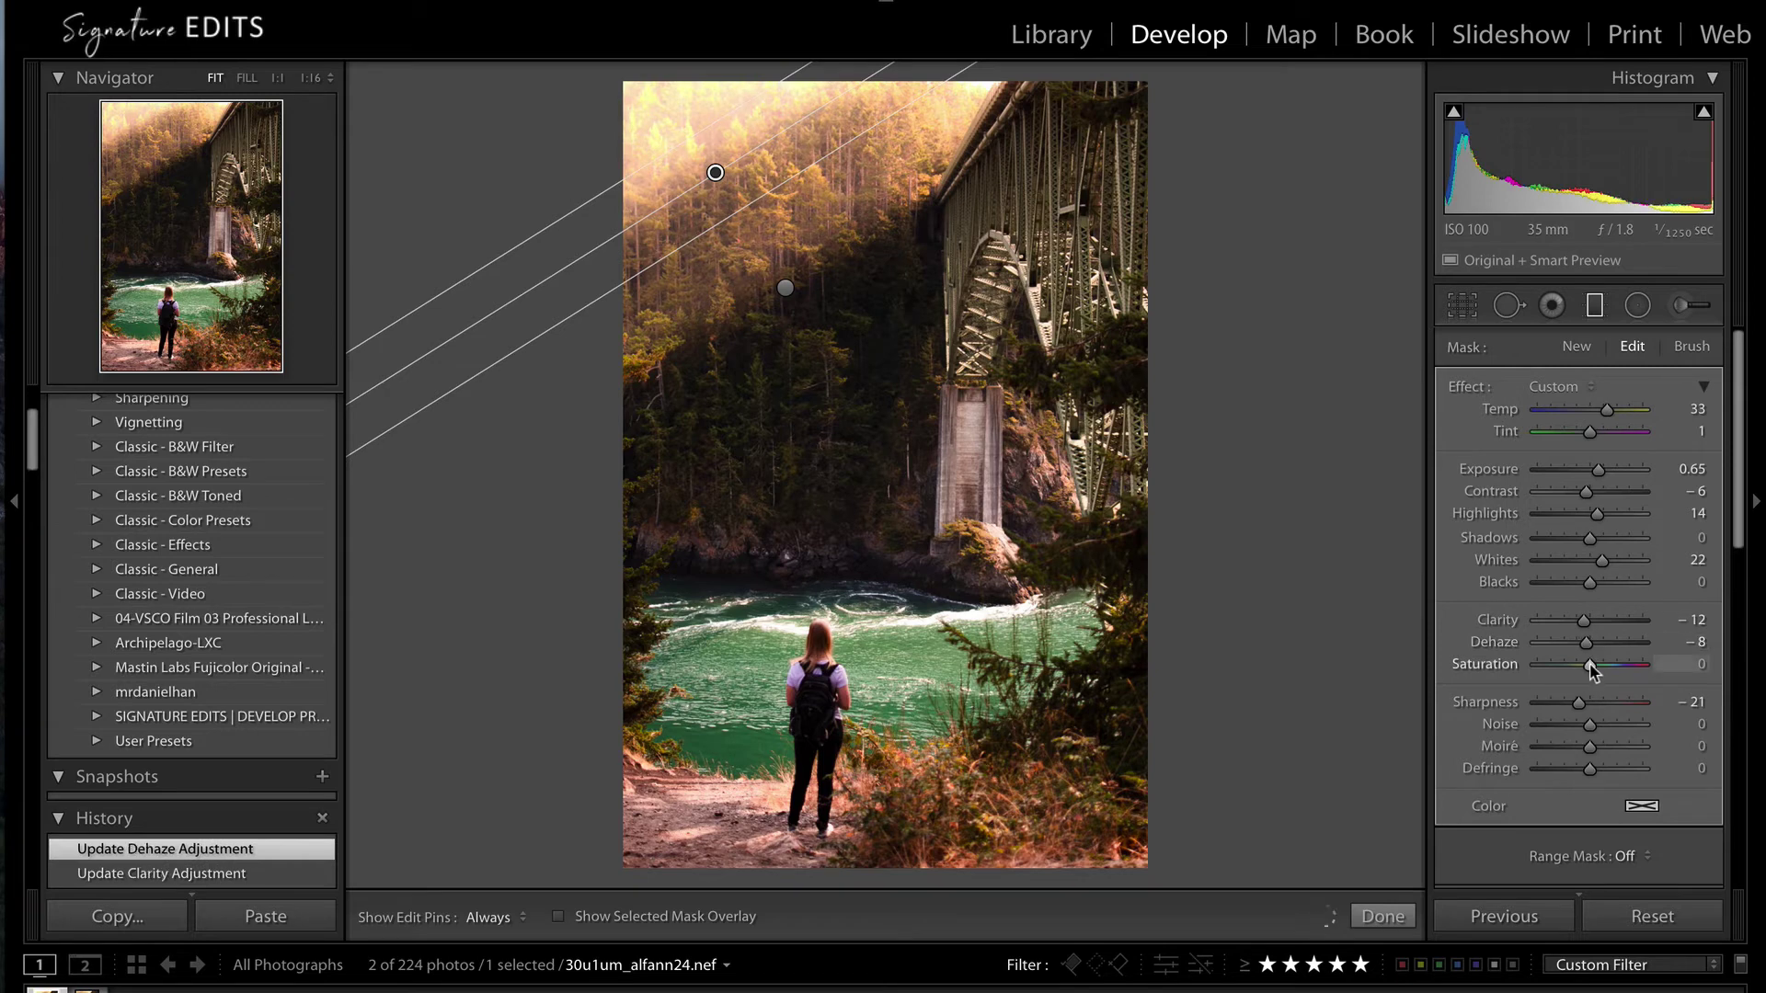
pyautogui.moveTo(1607, 410); pyautogui.dragTo(1601, 414)
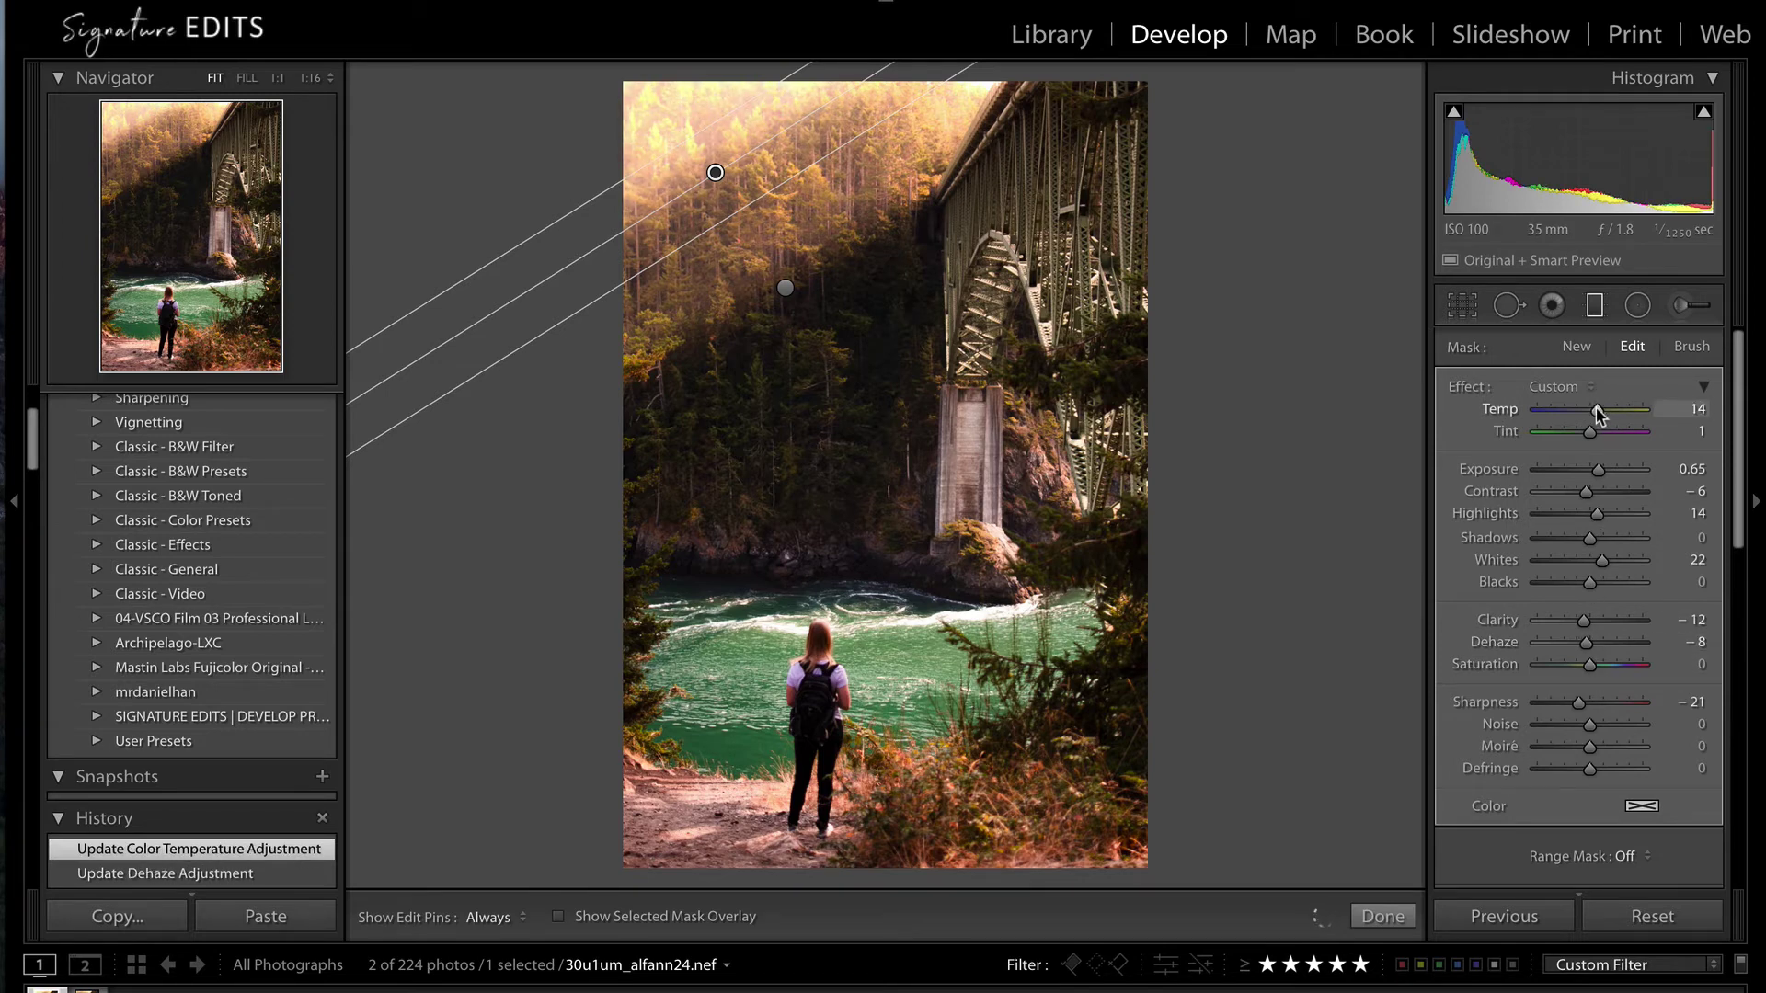
pyautogui.moveTo(1578, 704); pyautogui.dragTo(1586, 704)
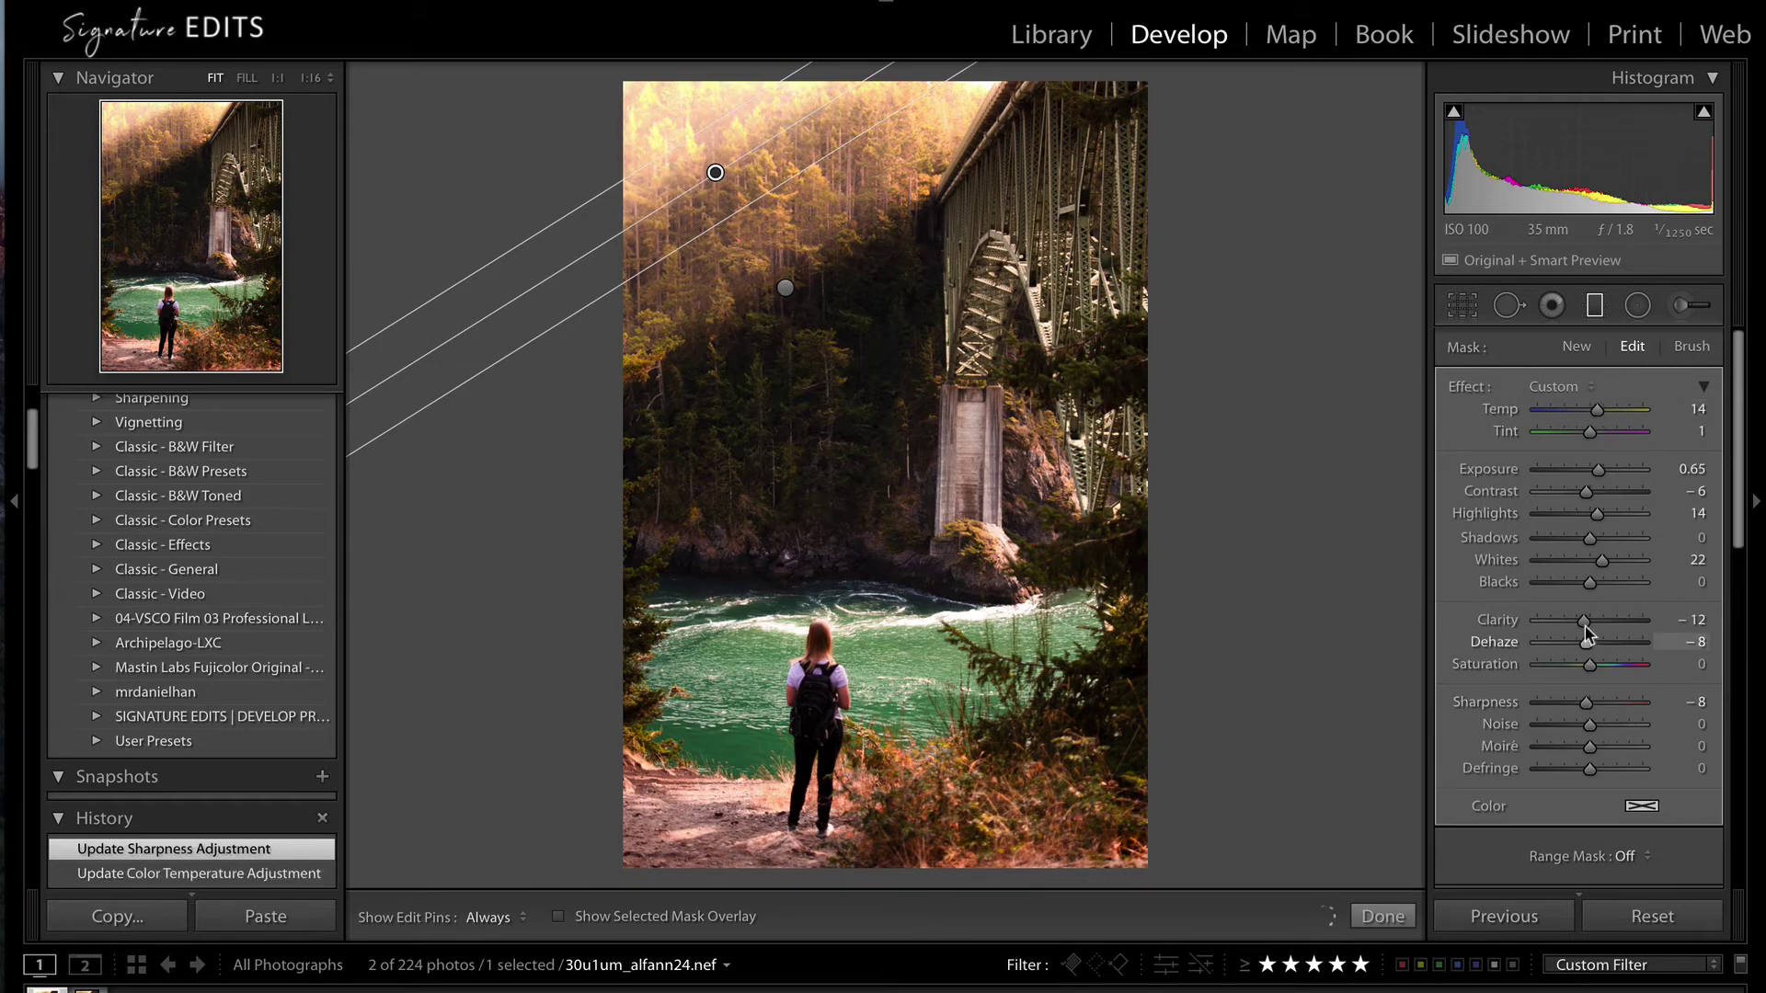
pyautogui.moveTo(1585, 628); pyautogui.dragTo(1589, 625)
pyautogui.doubleClick(1598, 471)
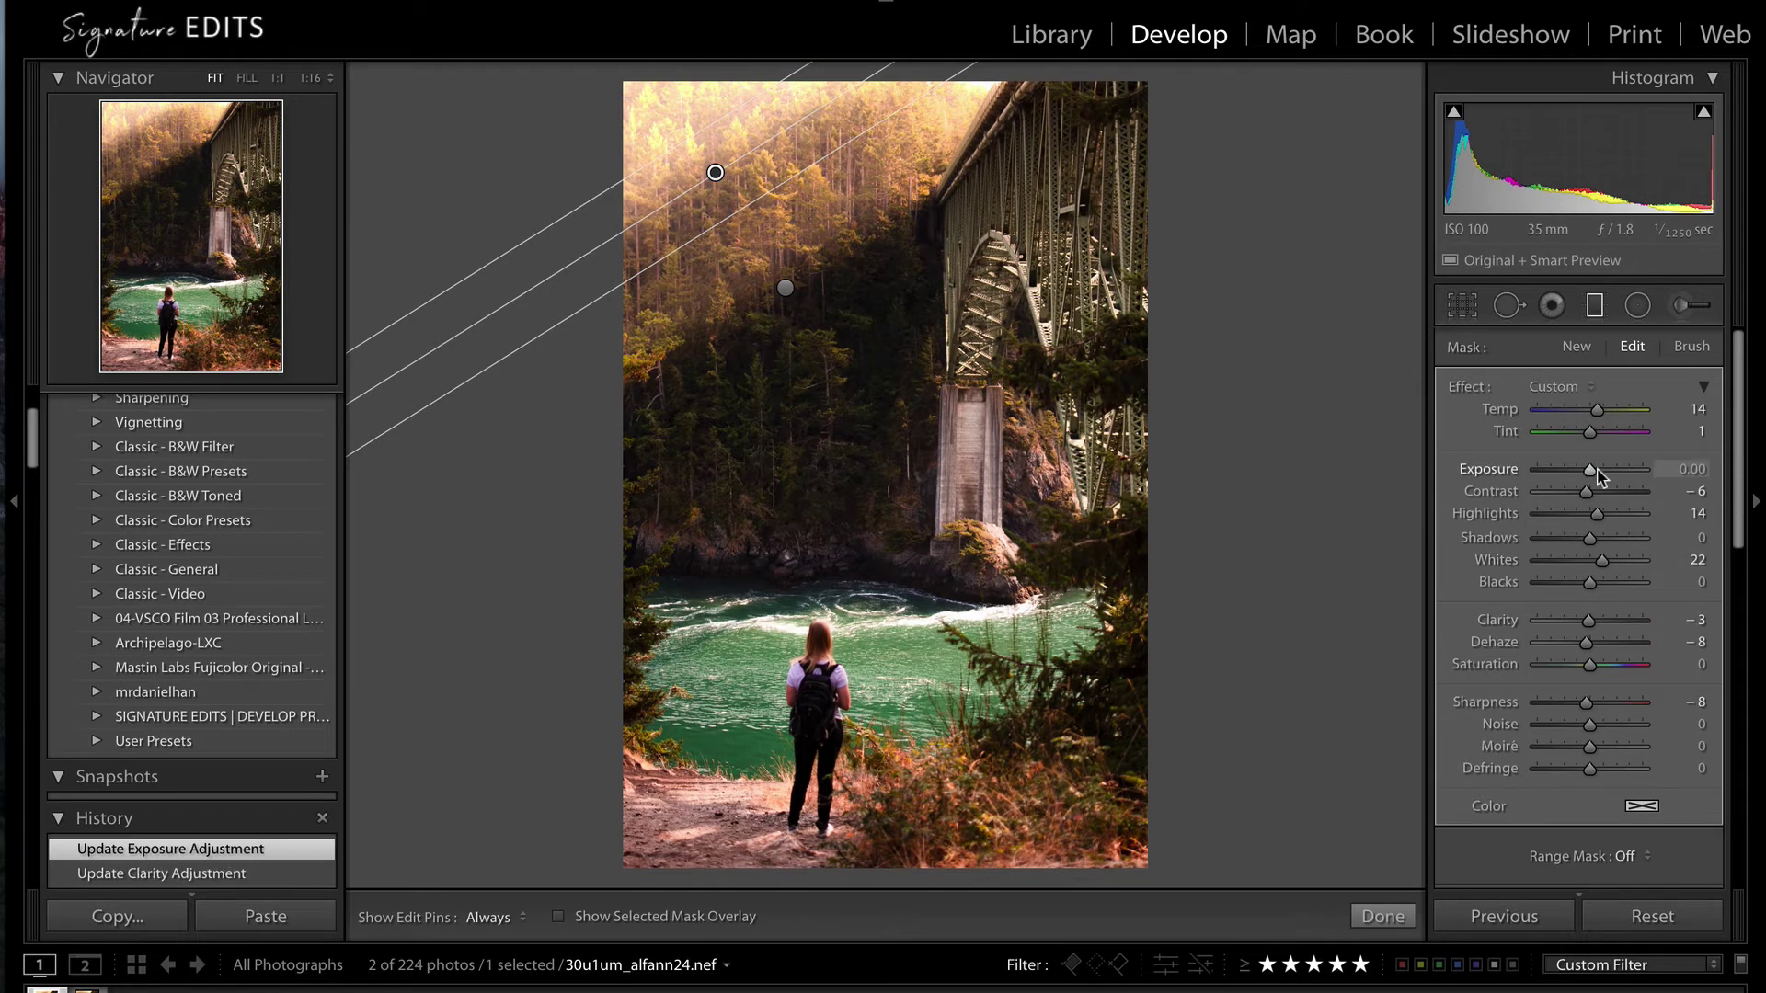
pyautogui.doubleClick(1586, 492)
pyautogui.doubleClick(1587, 620)
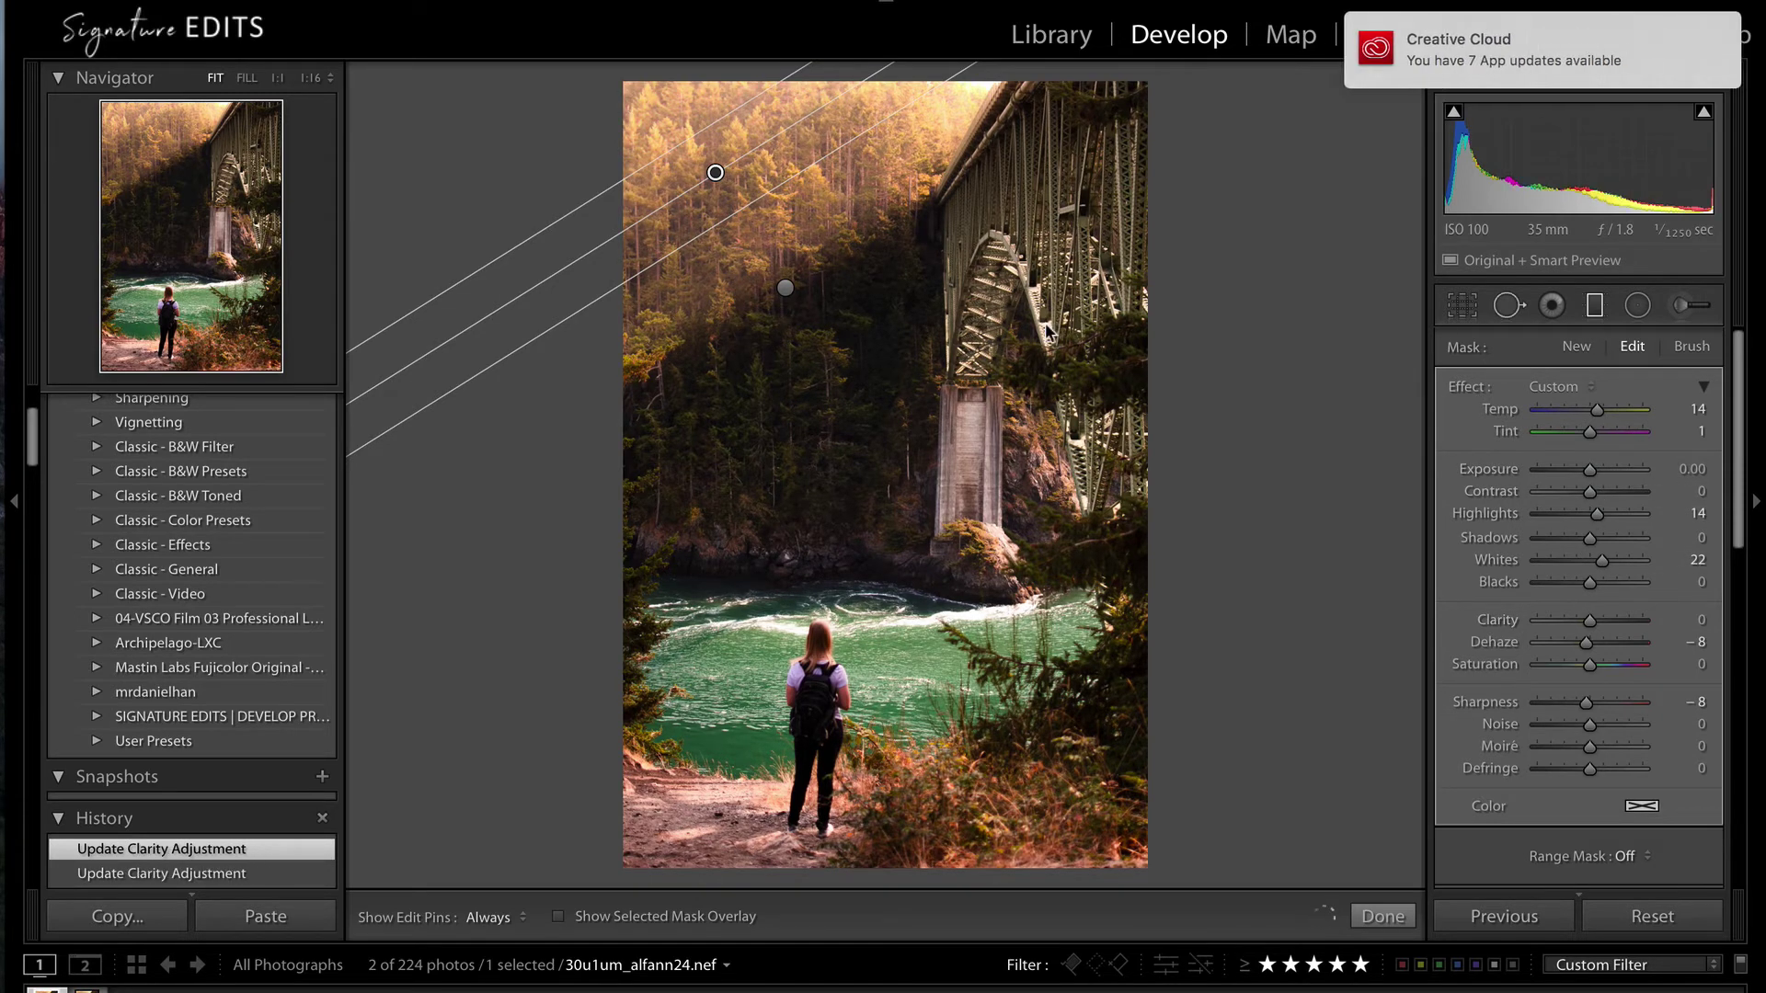
pyautogui.press('m')
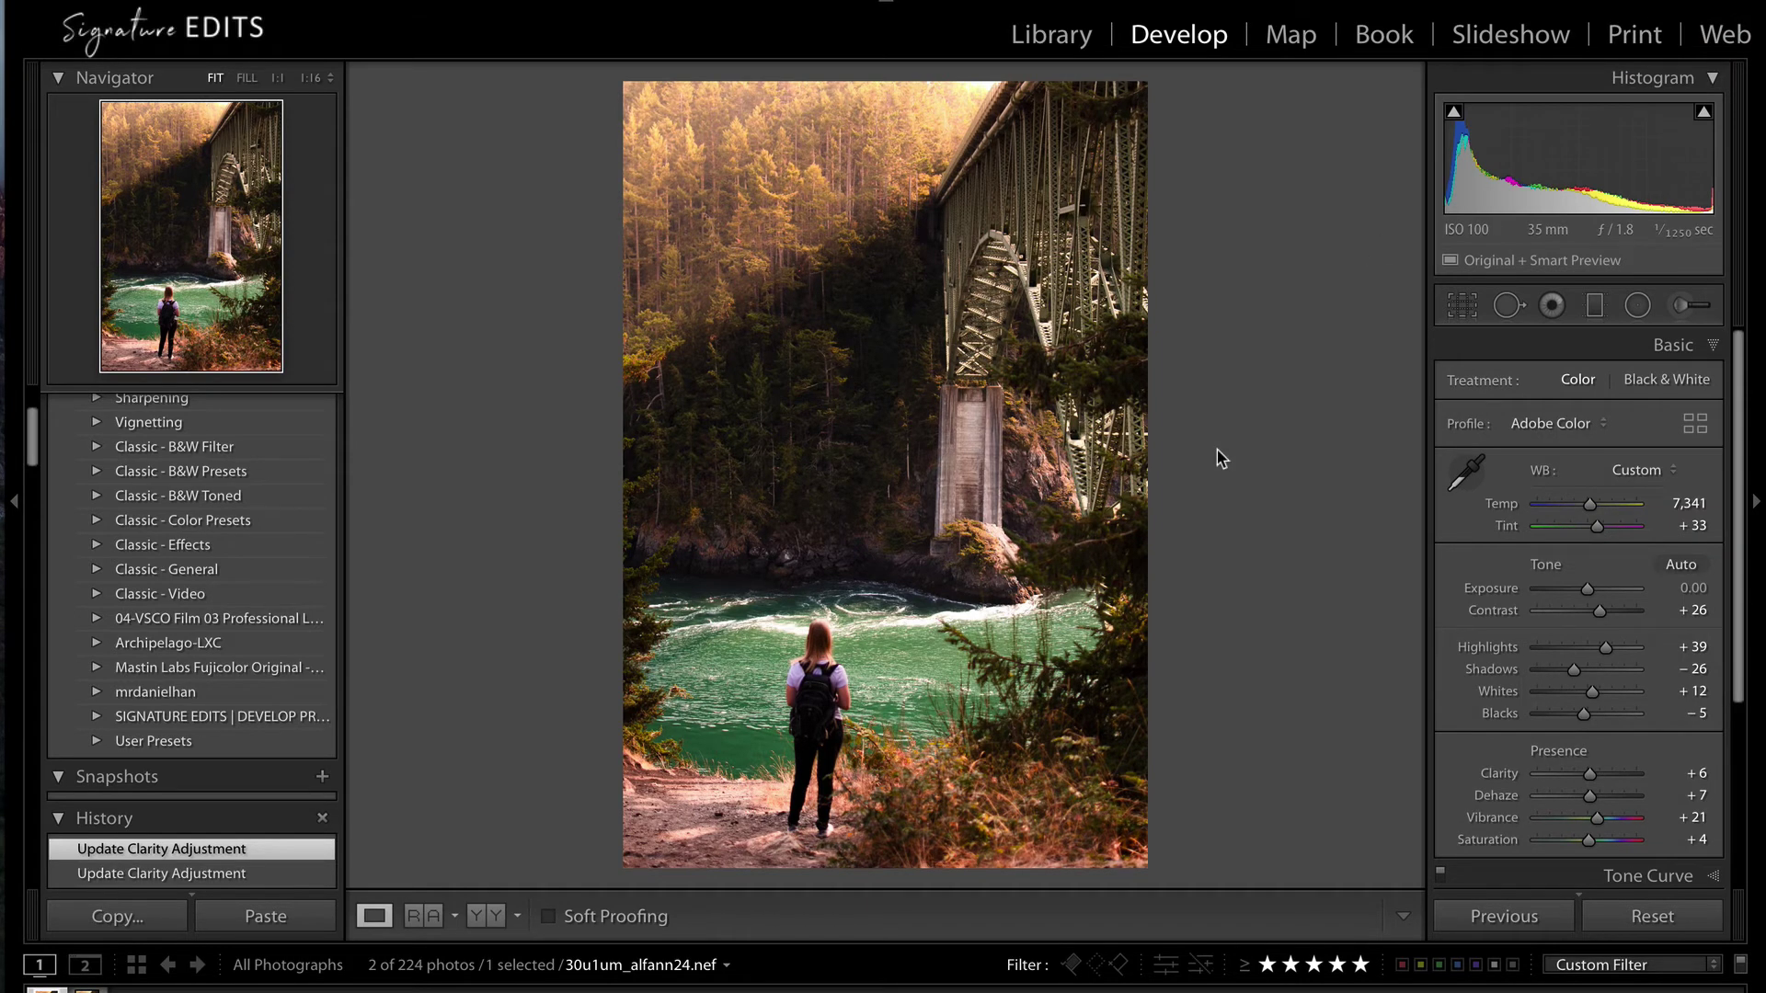
pyautogui.press('\\')
pyautogui.press('\\')
pyautogui.scroll(-5, 1546, 570)
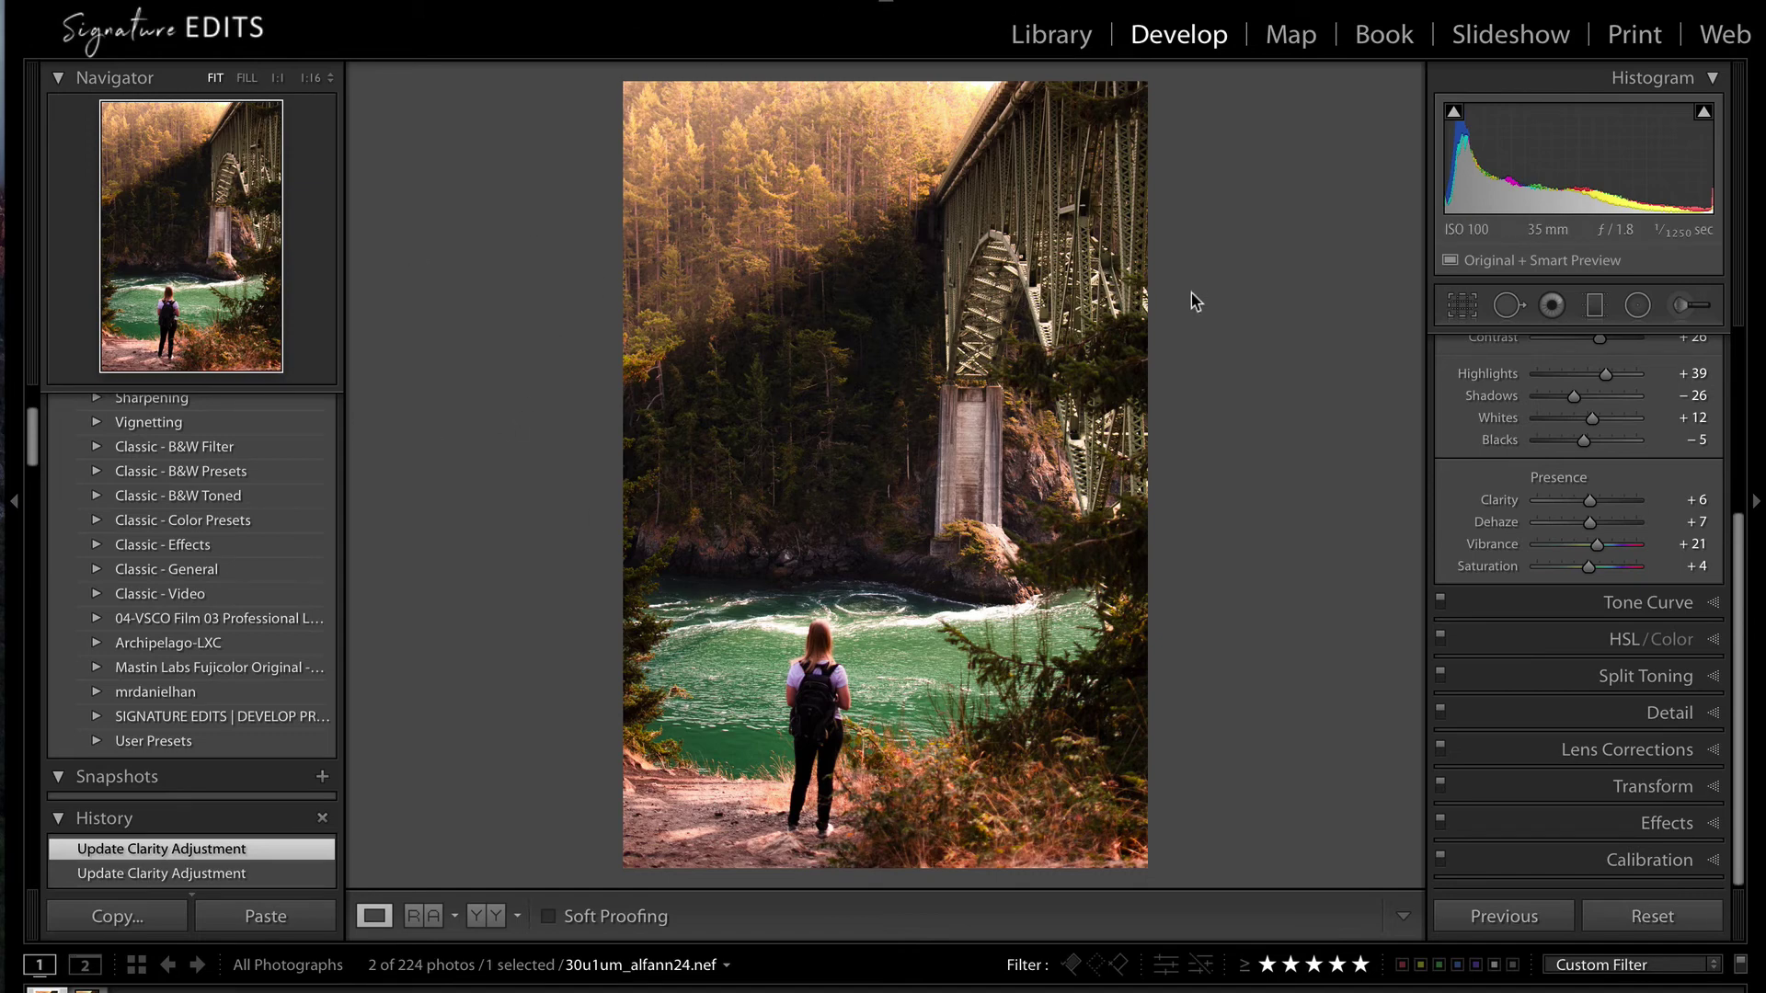
# Paint the 11 Add Texture brush effect over the bridge, shrinking the brush for detail
pyautogui.click(1681, 306)
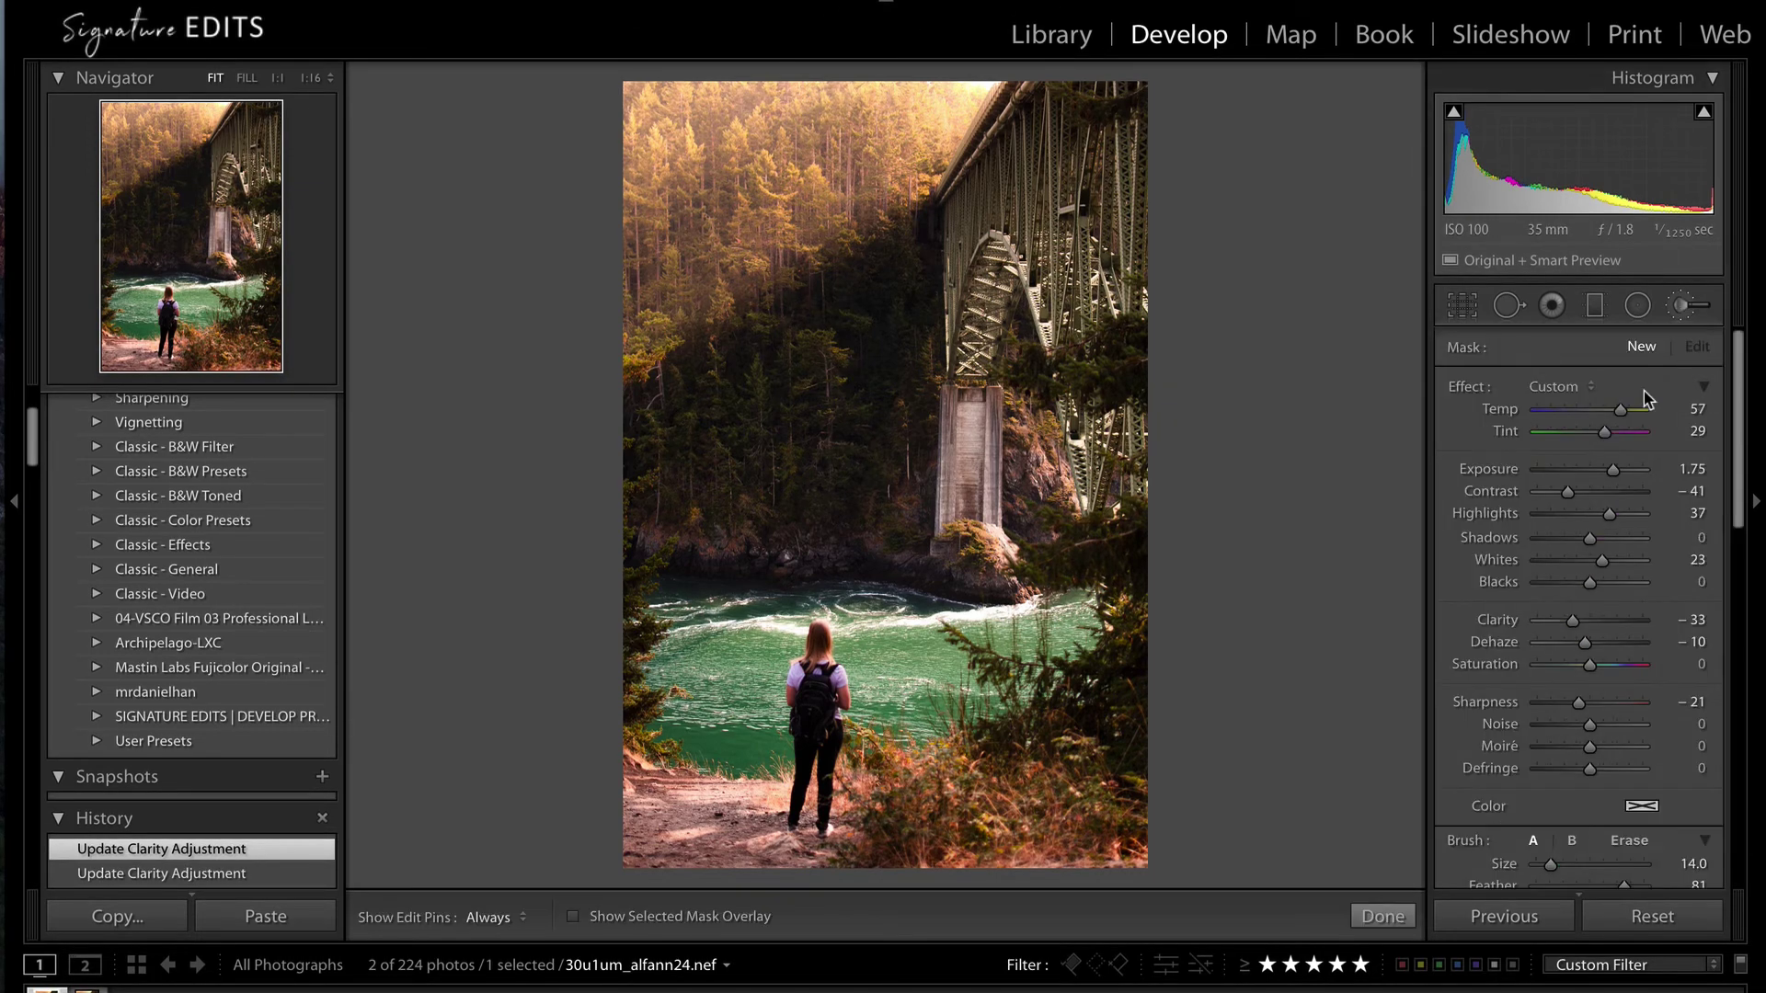
pyautogui.click(1554, 387)
pyautogui.scroll(-4, 1598, 724)
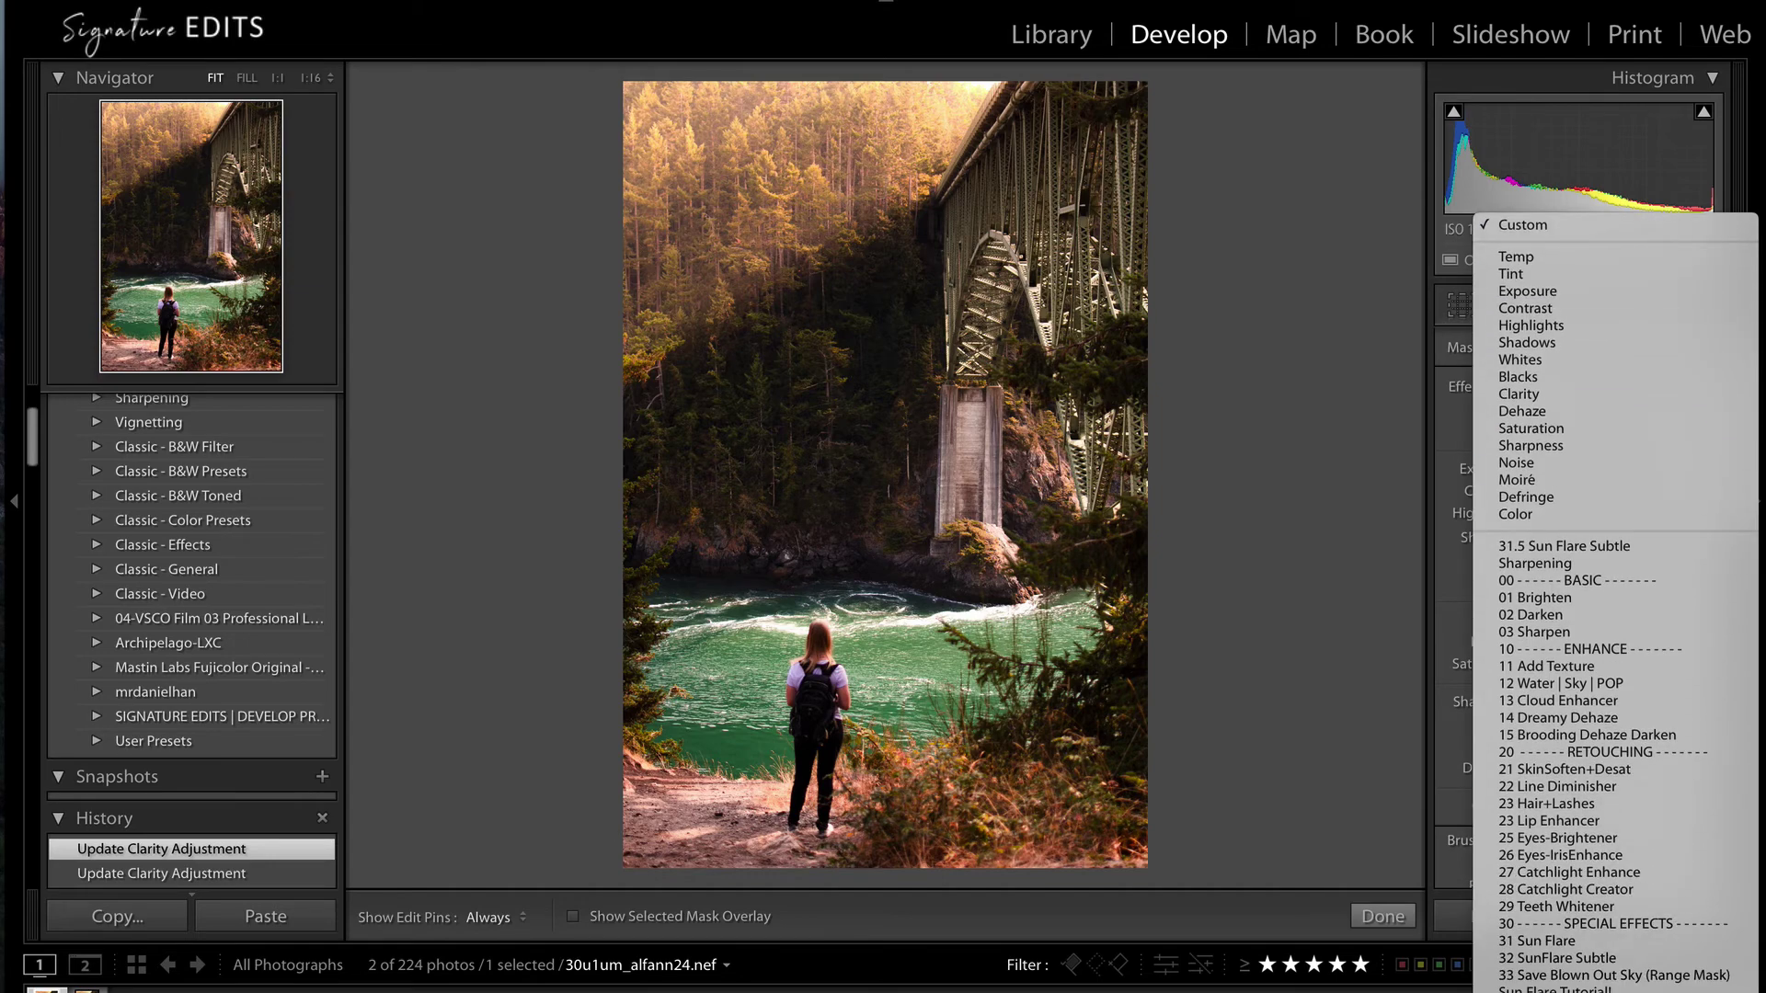
pyautogui.click(1559, 666)
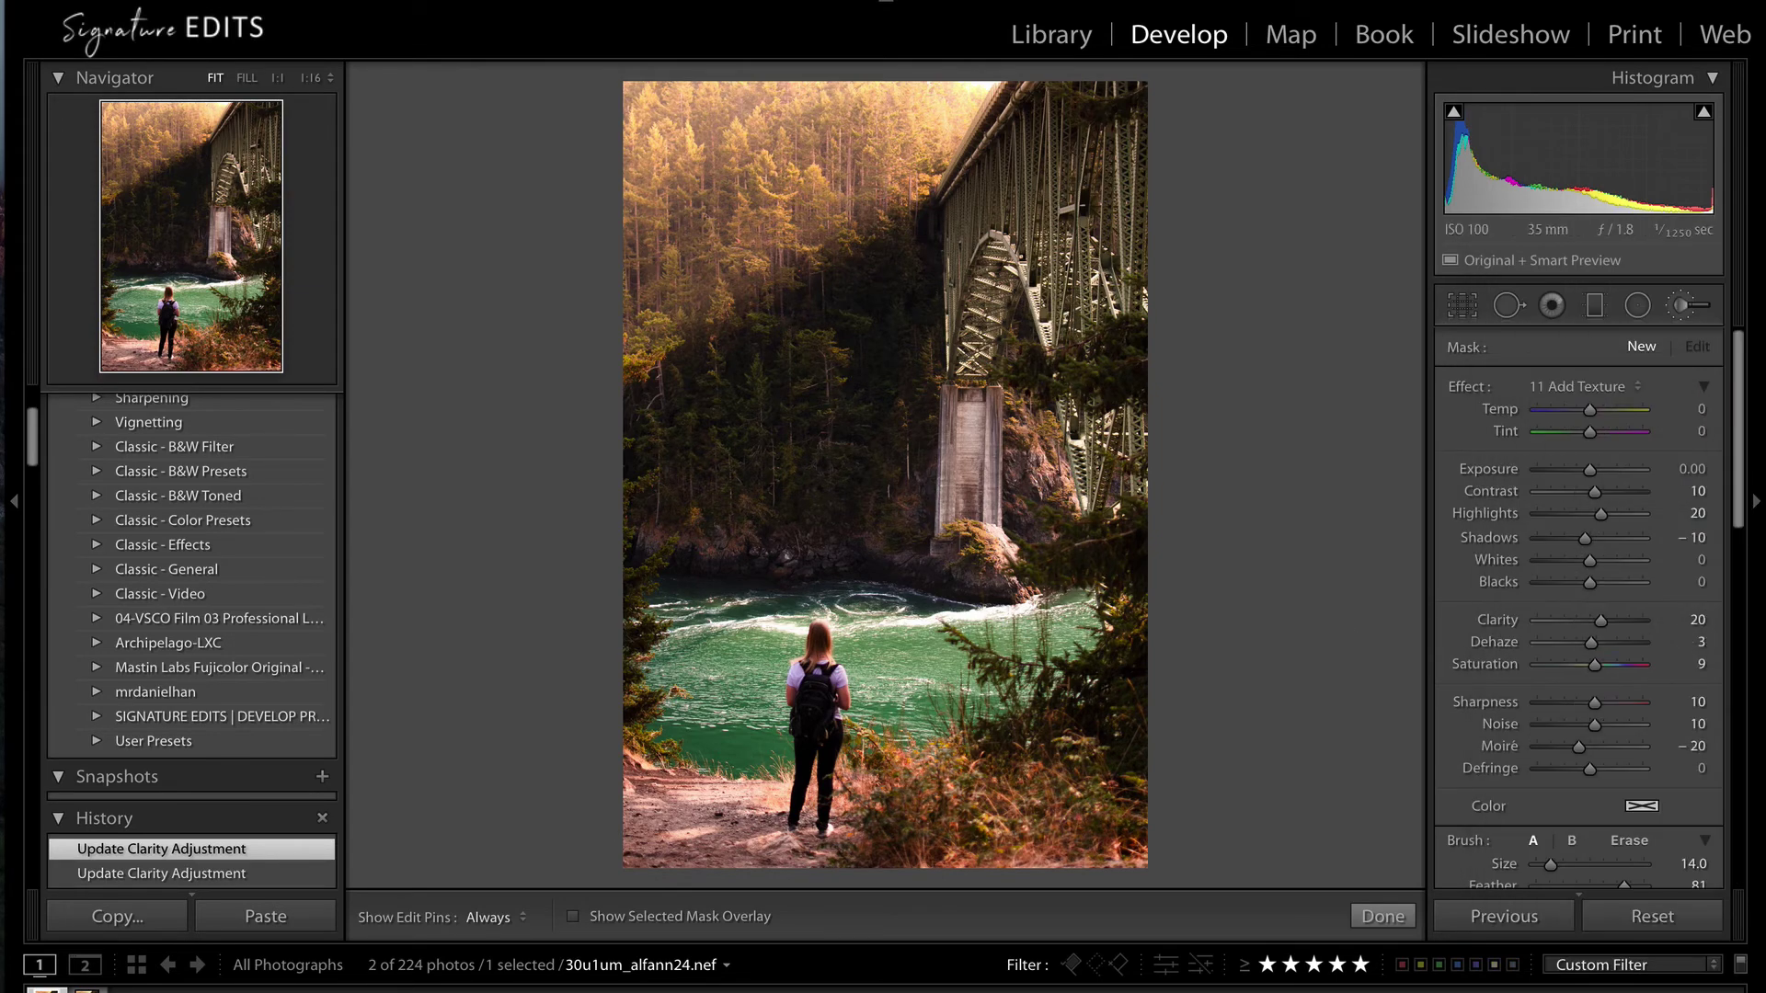
pyautogui.press('h')
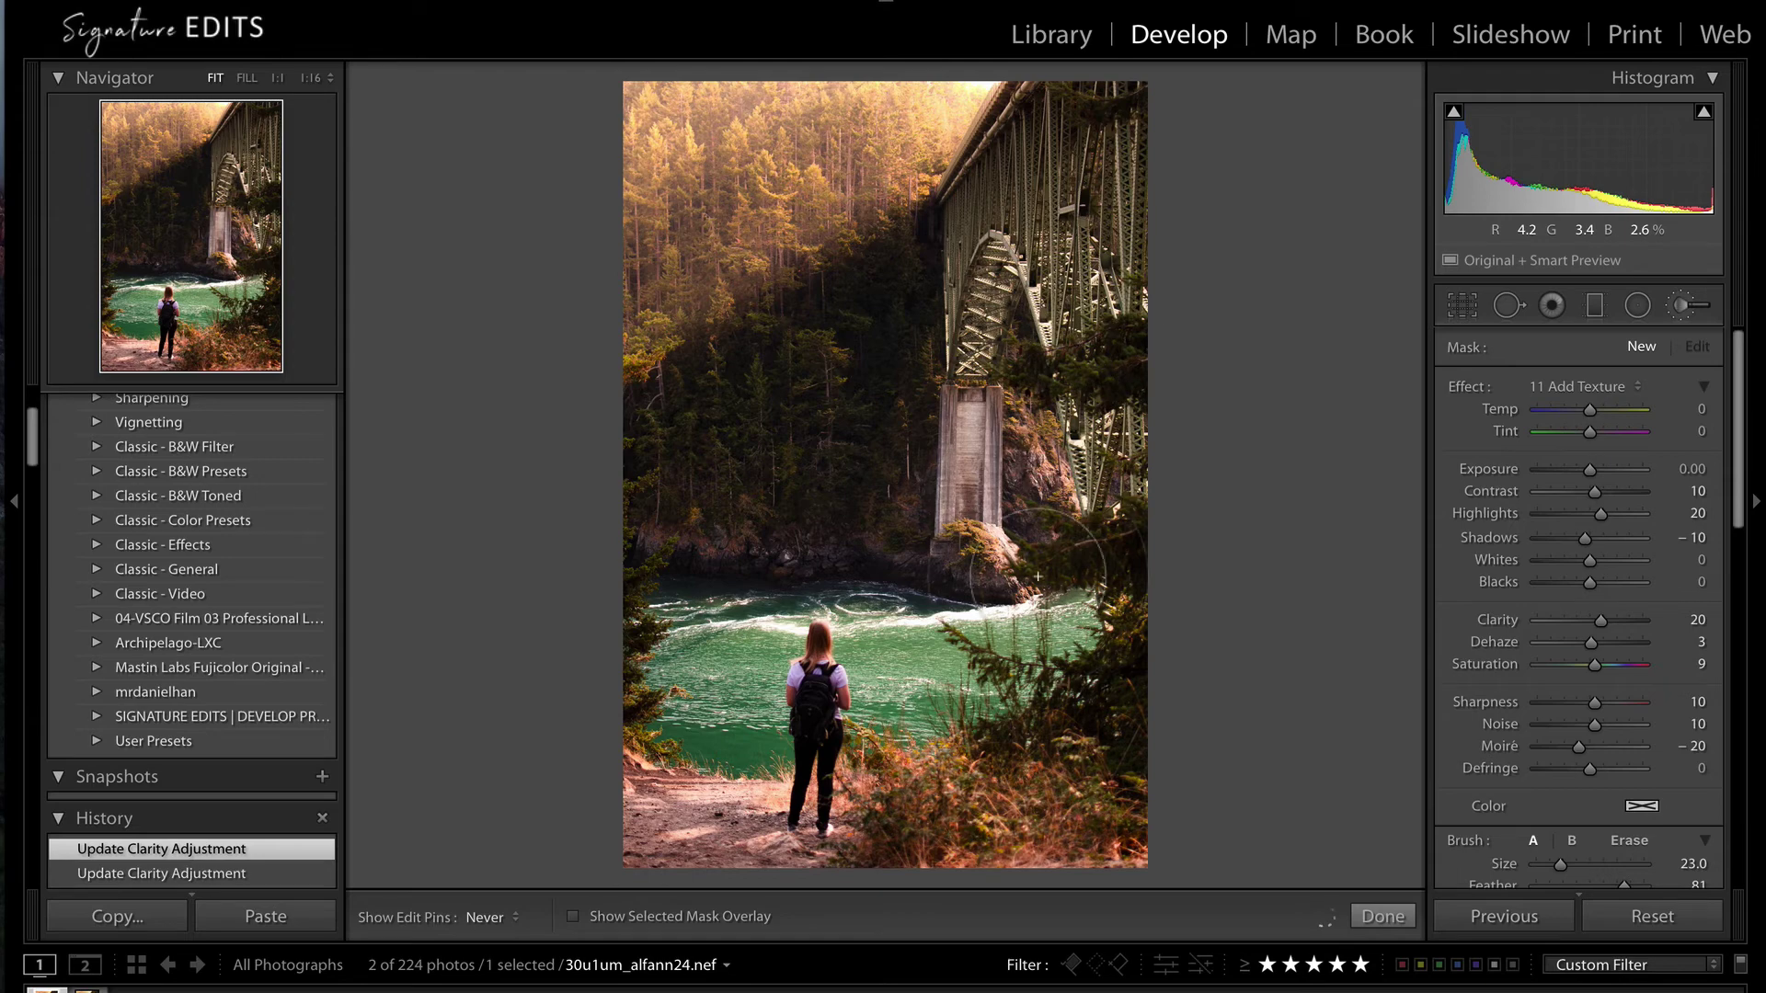
pyautogui.moveTo(1071, 204)
pyautogui.mouseDown()
pyautogui.moveTo(1110, 400)
pyautogui.moveTo(1087, 487)
pyautogui.mouseUp()
pyautogui.press('[')
pyautogui.press('[')
pyautogui.press('[')
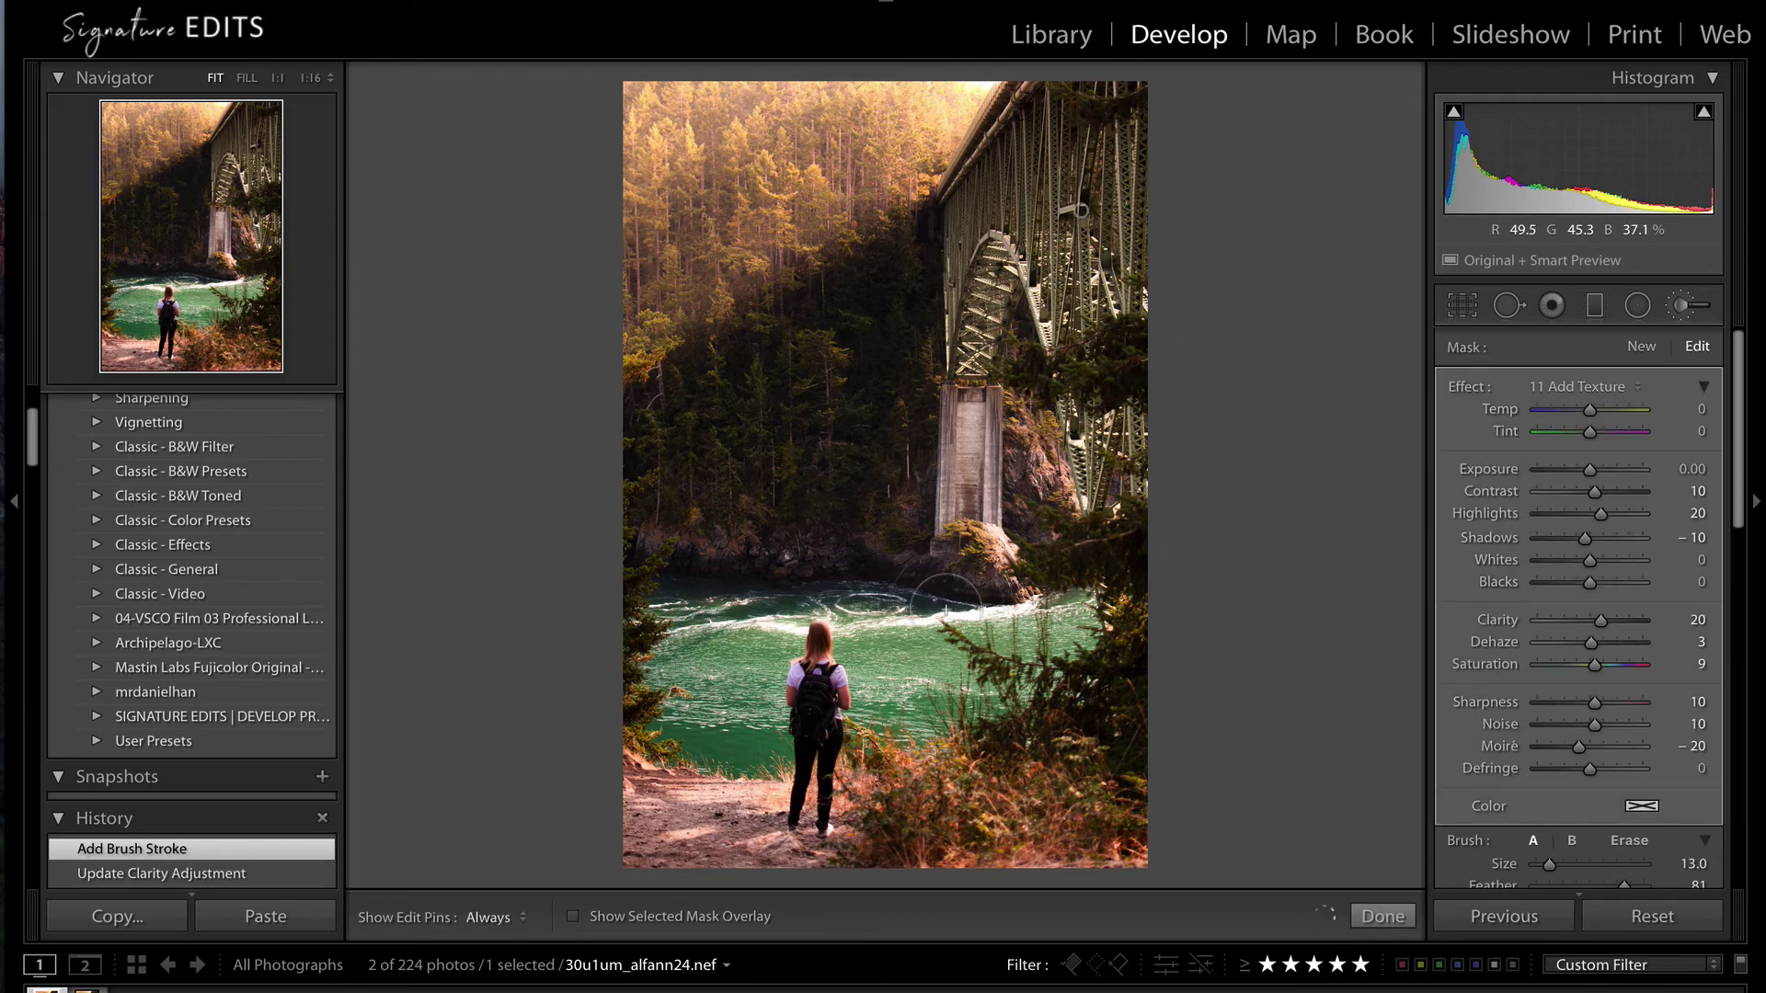
pyautogui.press('h')
pyautogui.press('h')
pyautogui.moveTo(961, 617); pyautogui.dragTo(977, 655)
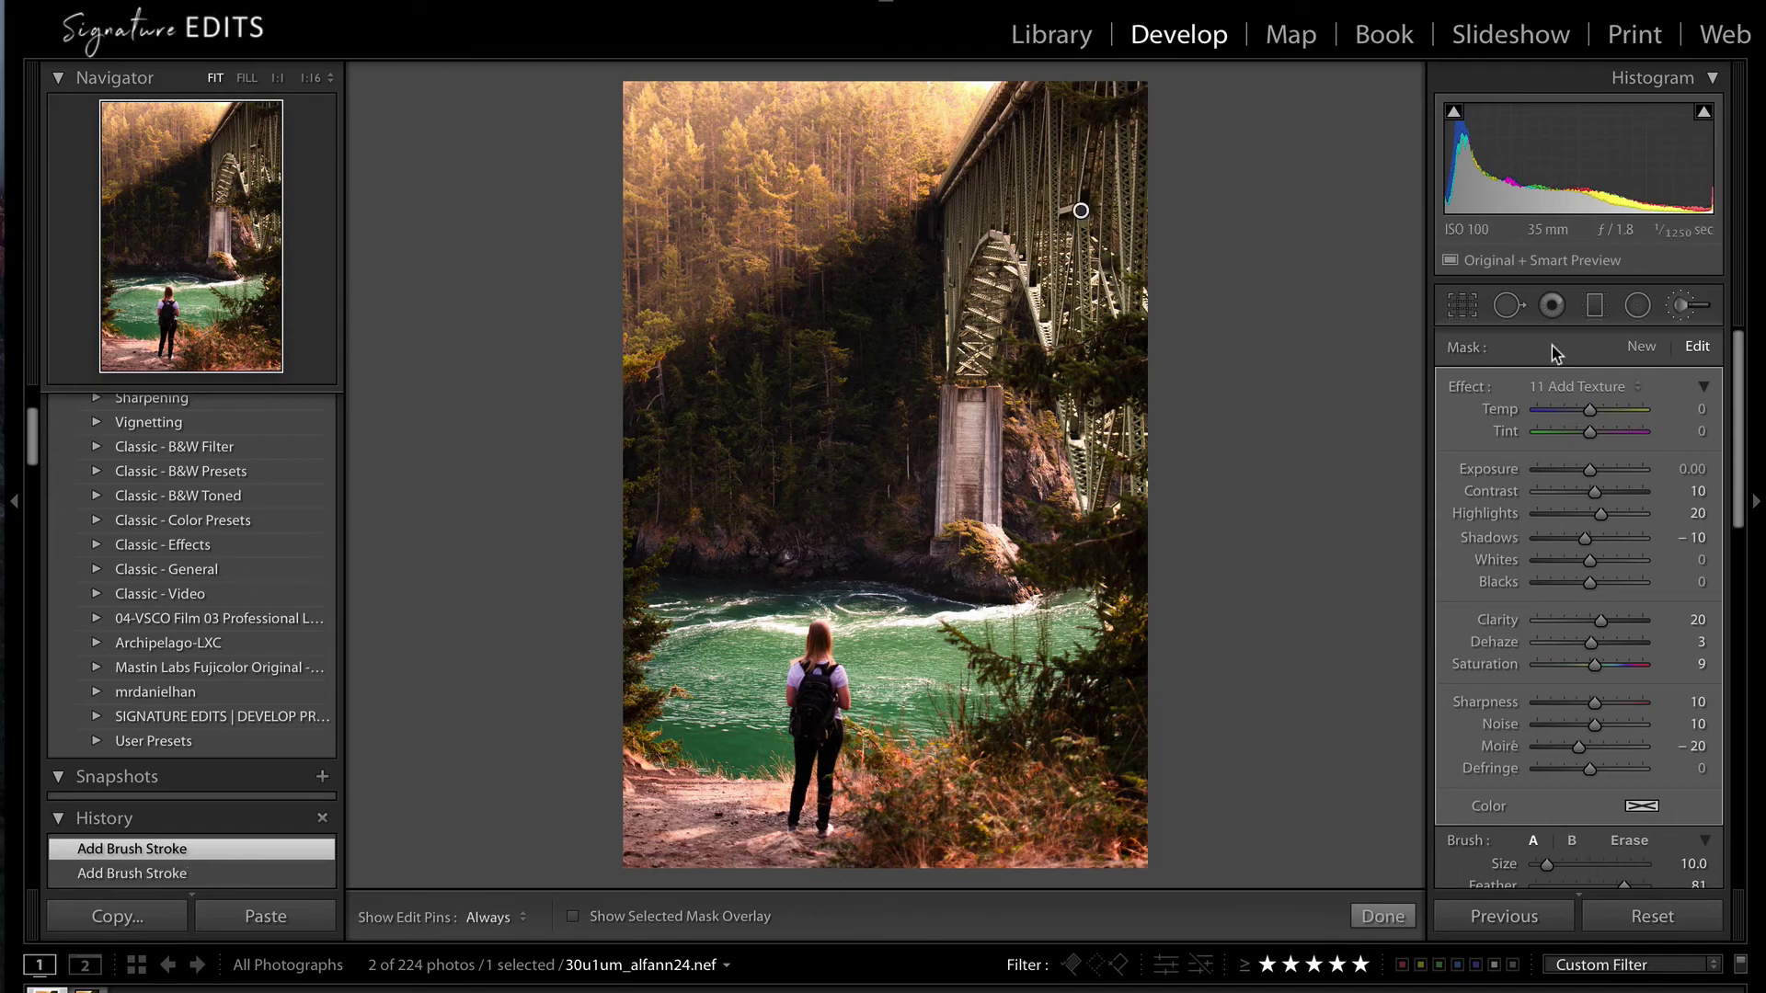
pyautogui.click(170, 317)
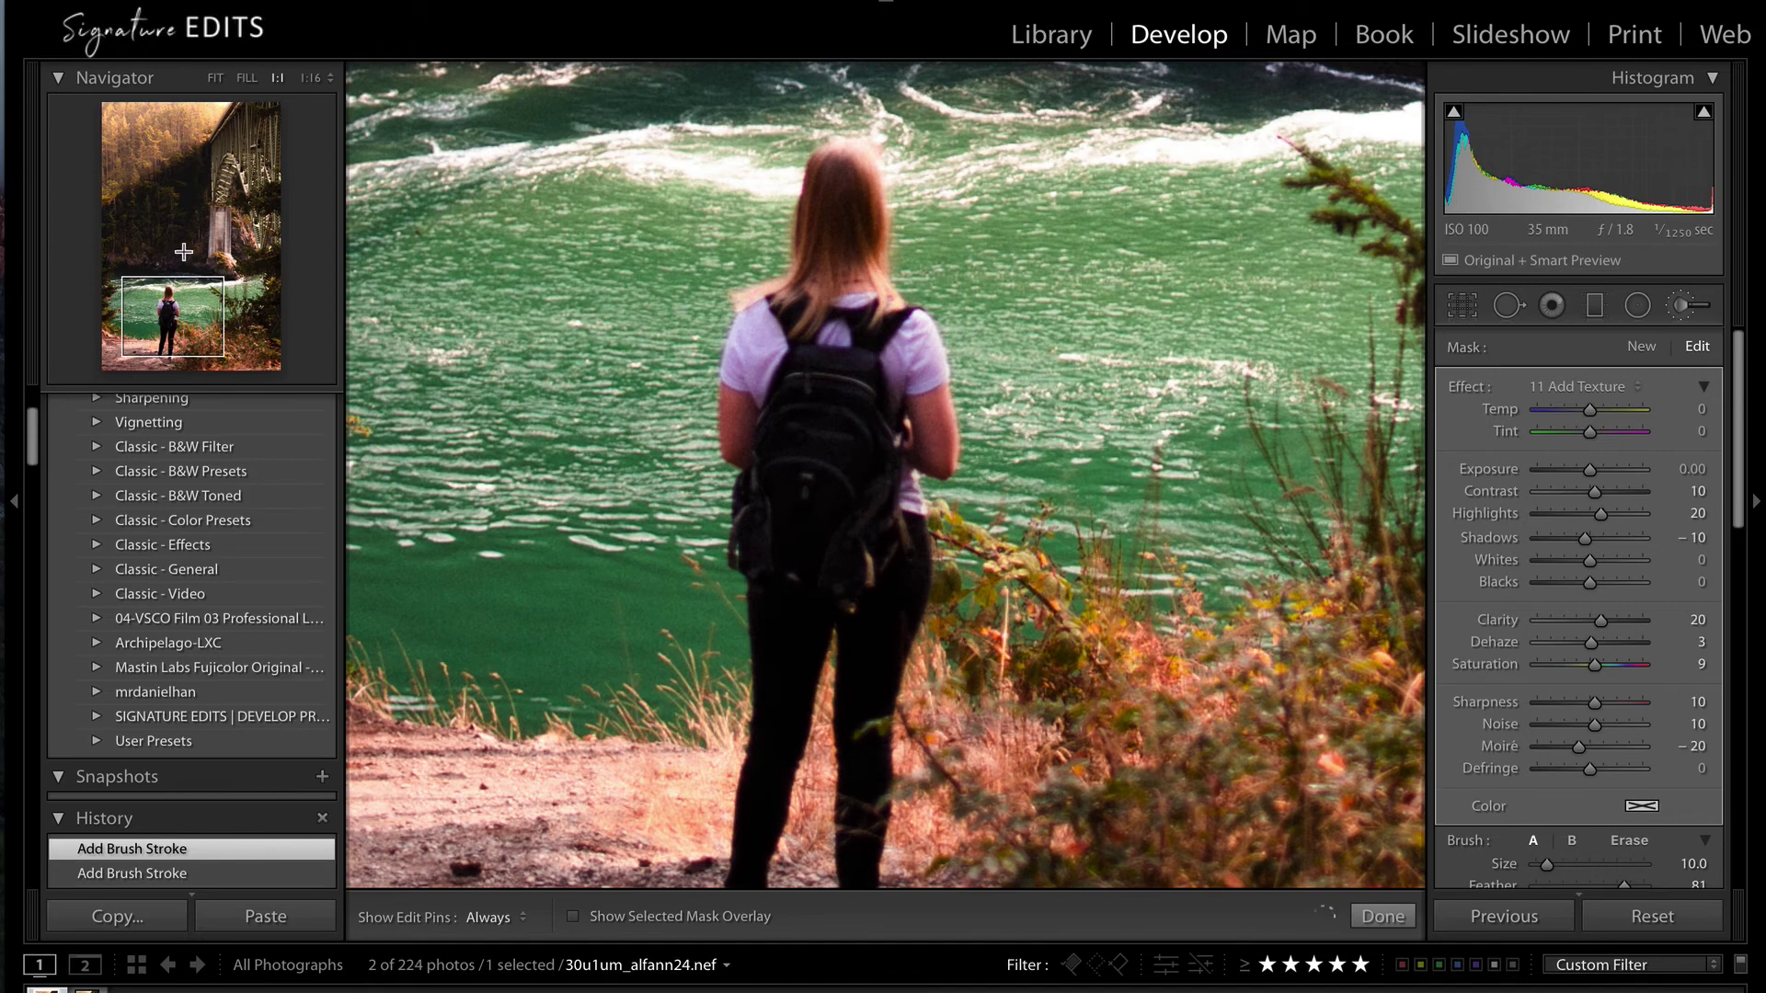
# Center the 1:1 close-up on the hiker and start a new brush mask
pyautogui.click(187, 232)
pyautogui.click(191, 290)
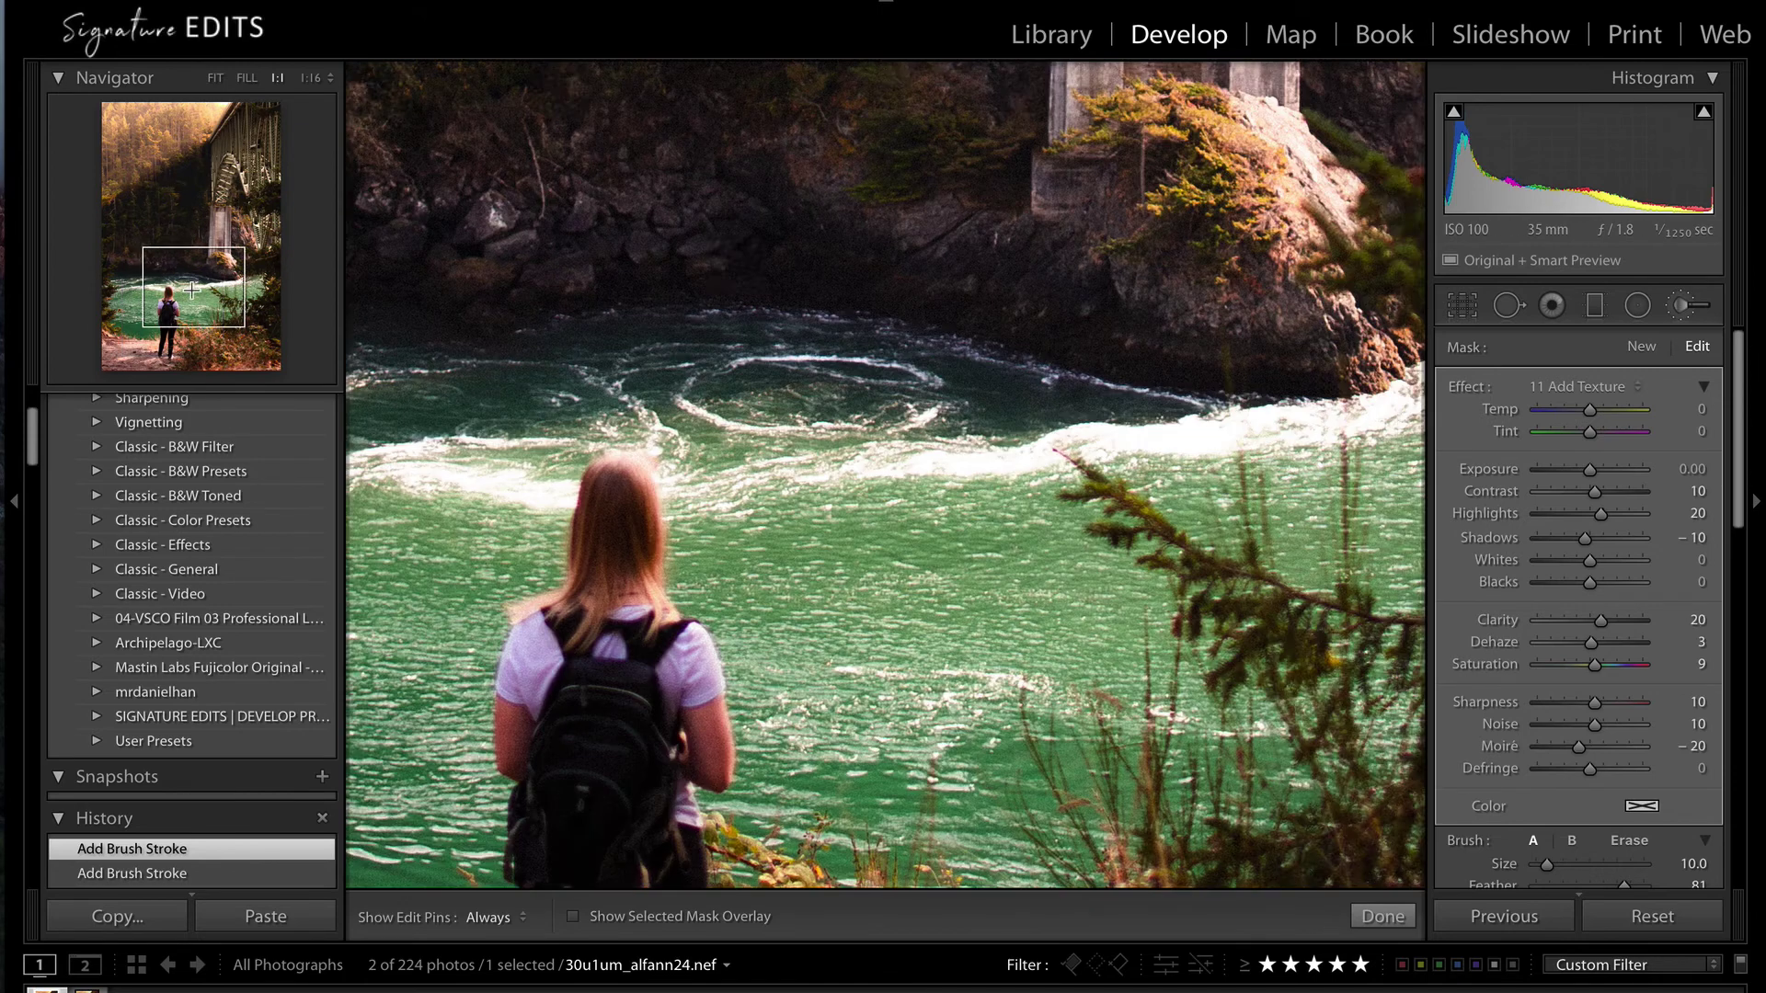
pyautogui.click(177, 318)
pyautogui.click(1643, 348)
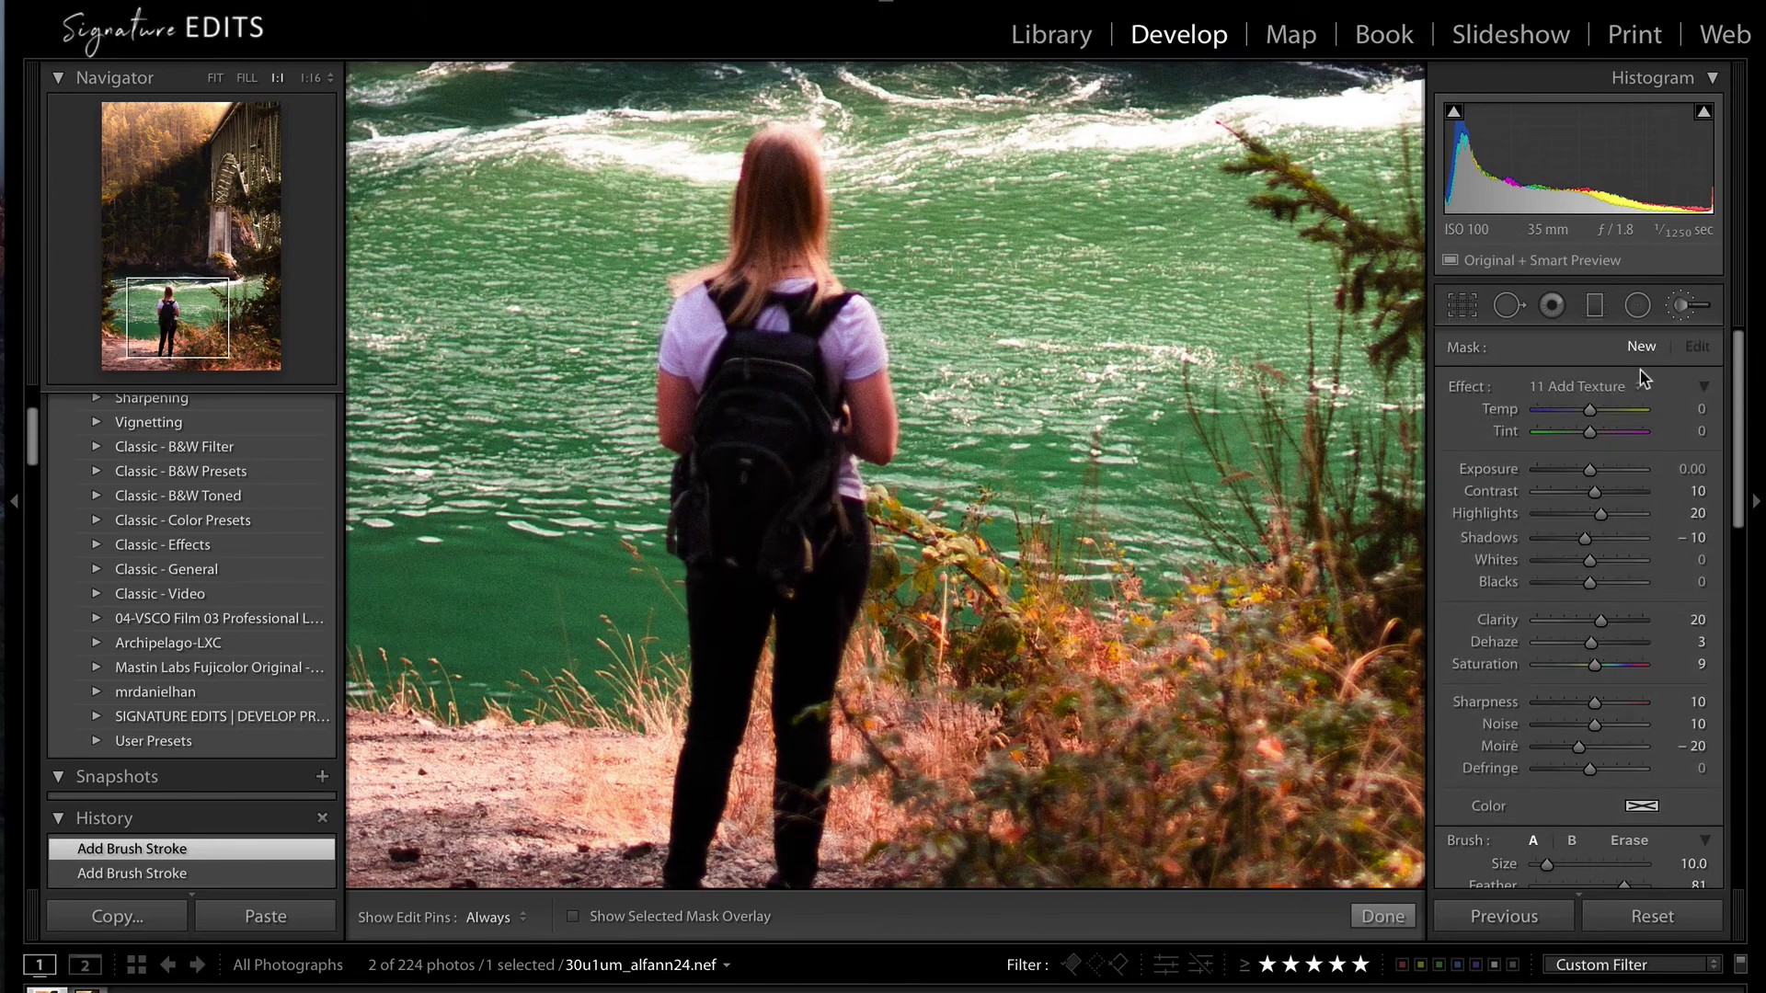
# Paint the hiker with Clarity 42 and Sharpness 61, checking coverage with the red overlay
pyautogui.moveTo(1601, 620); pyautogui.dragTo(1610, 620)
pyautogui.moveTo(1595, 702); pyautogui.dragTo(1621, 702)
pyautogui.scroll(5, 815, 292)
pyautogui.scroll(-5, 815, 293)
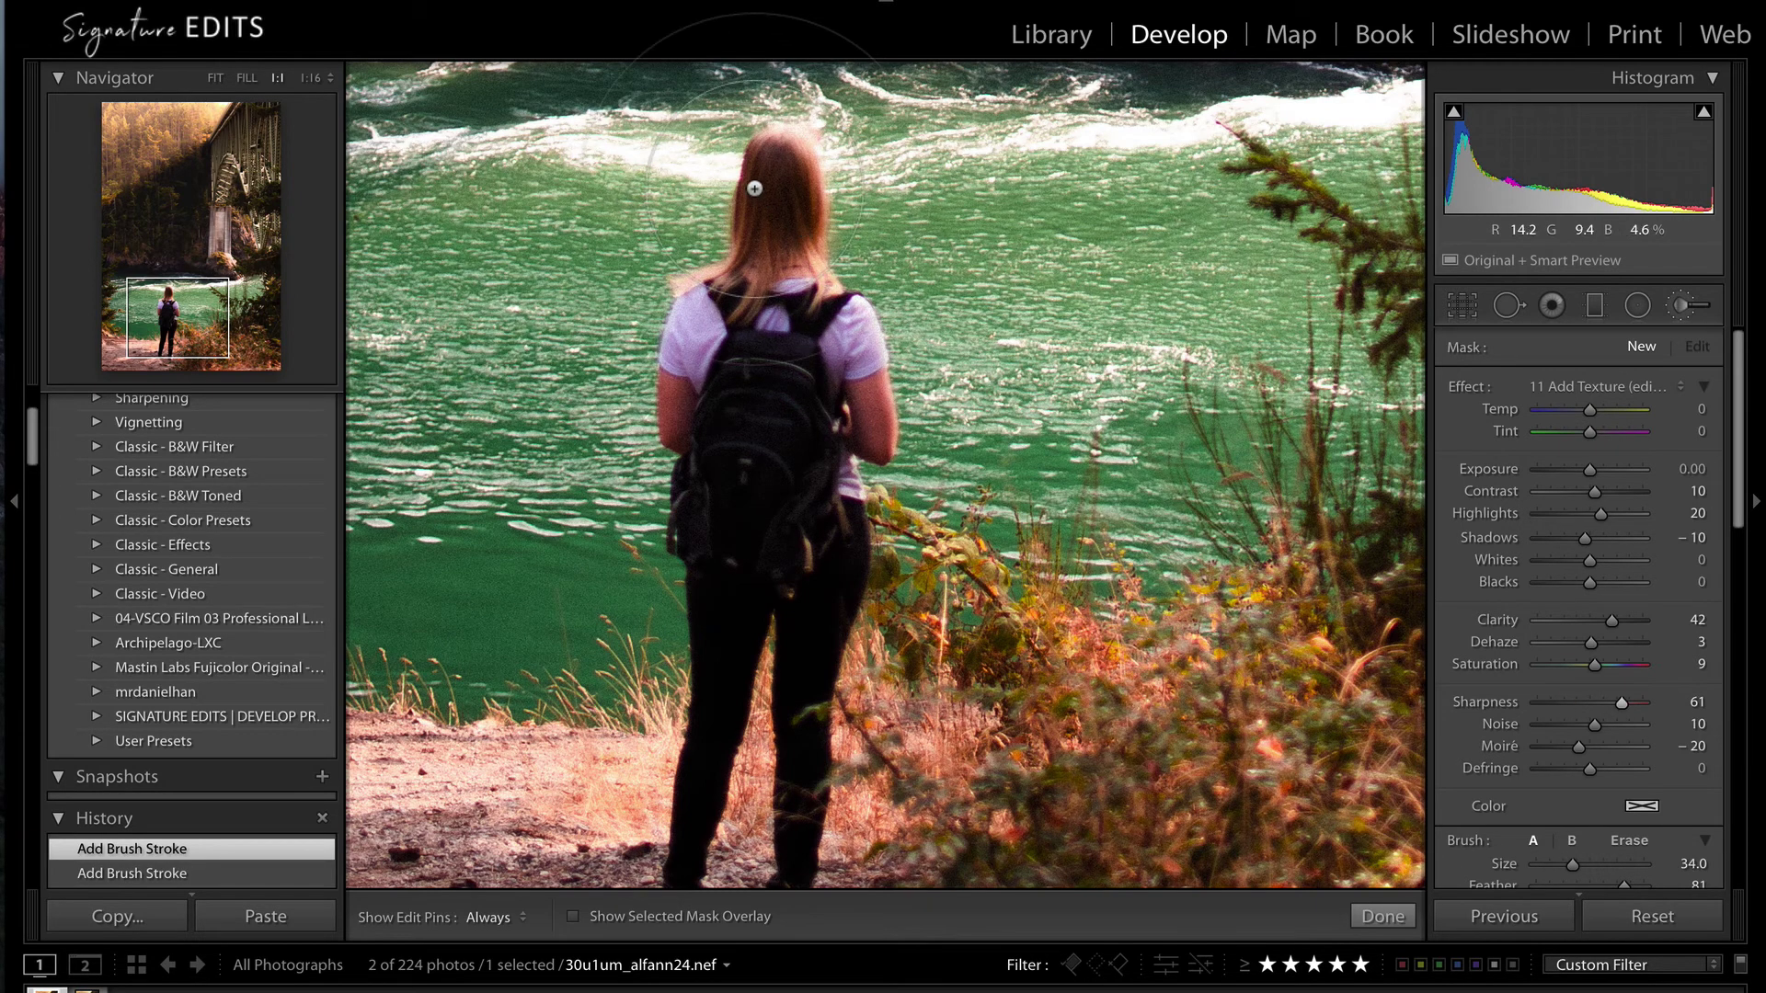
pyautogui.press('h')
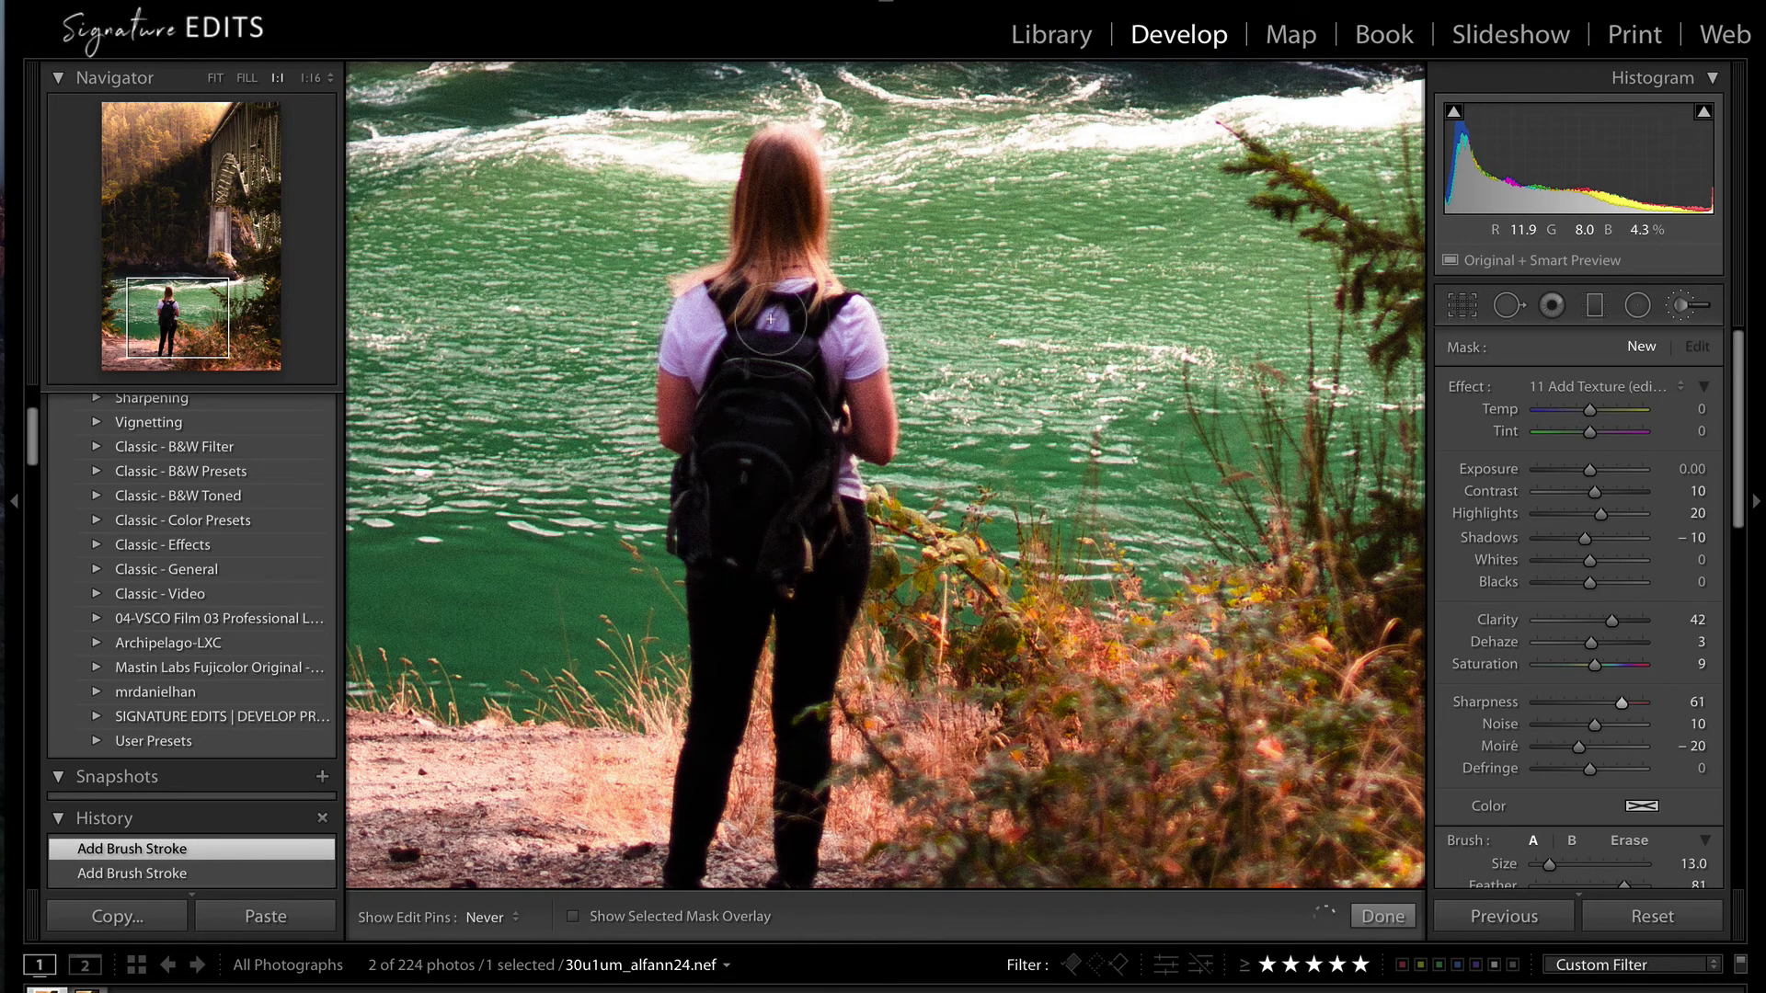
pyautogui.press('h')
pyautogui.press('o')
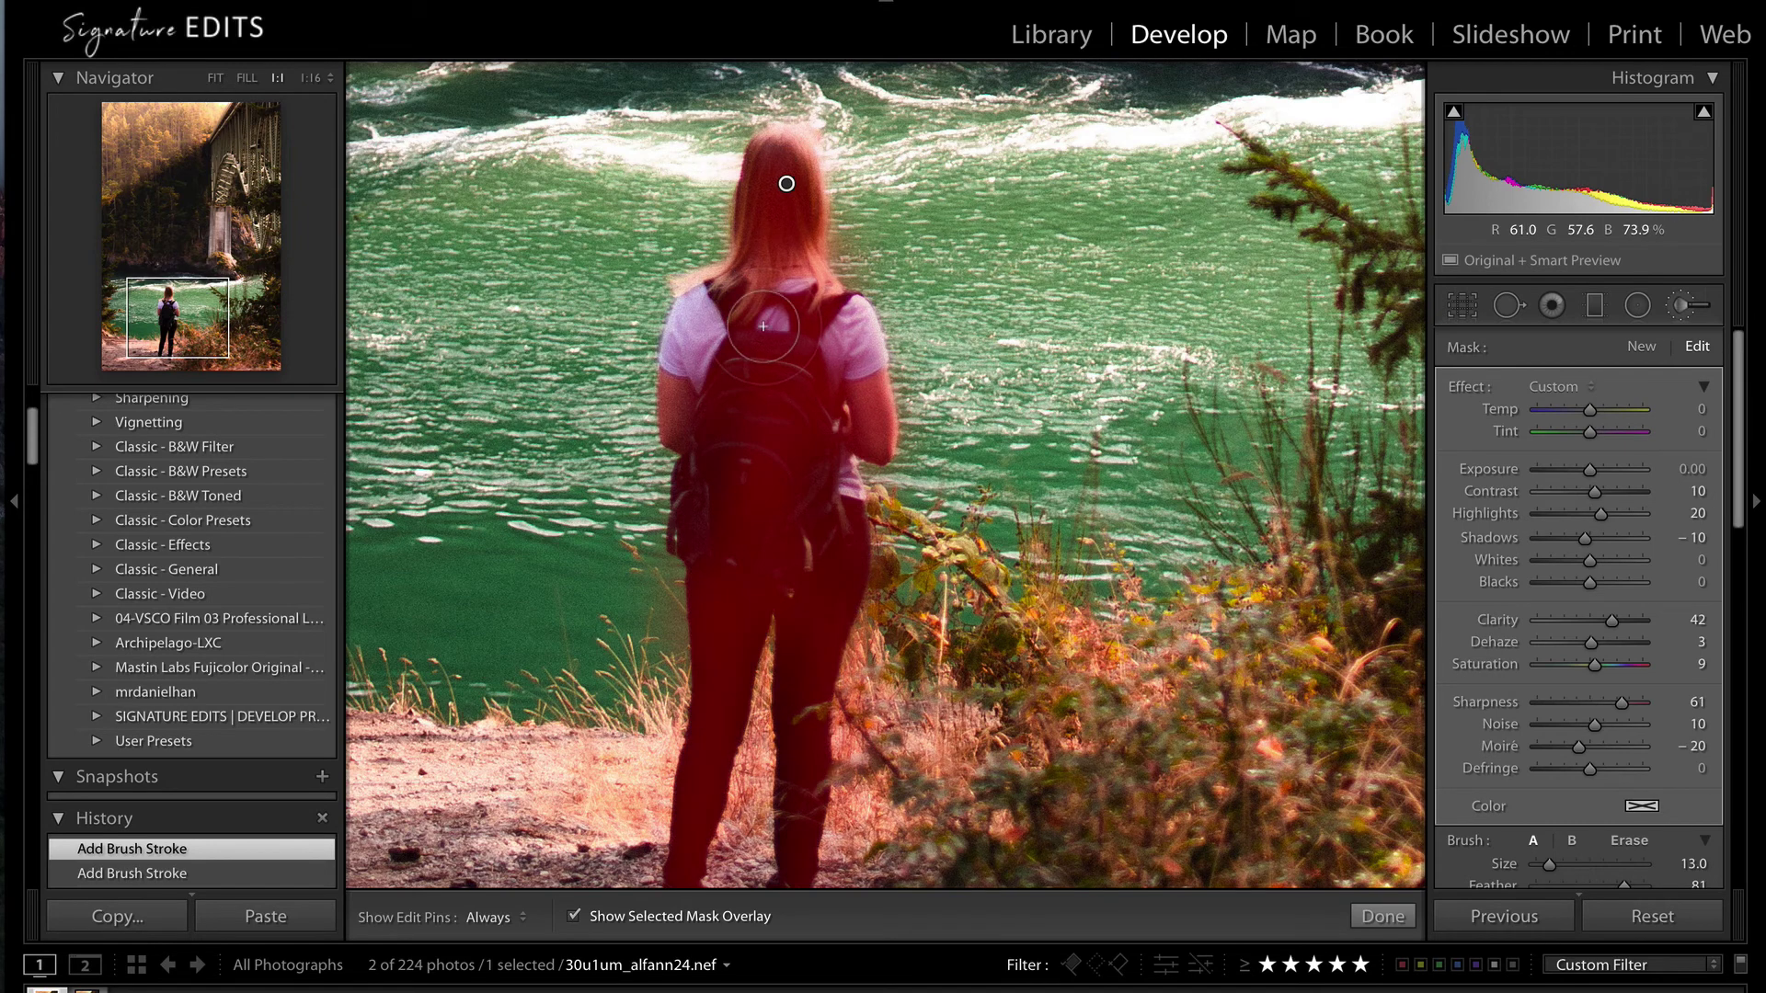
pyautogui.press('h')
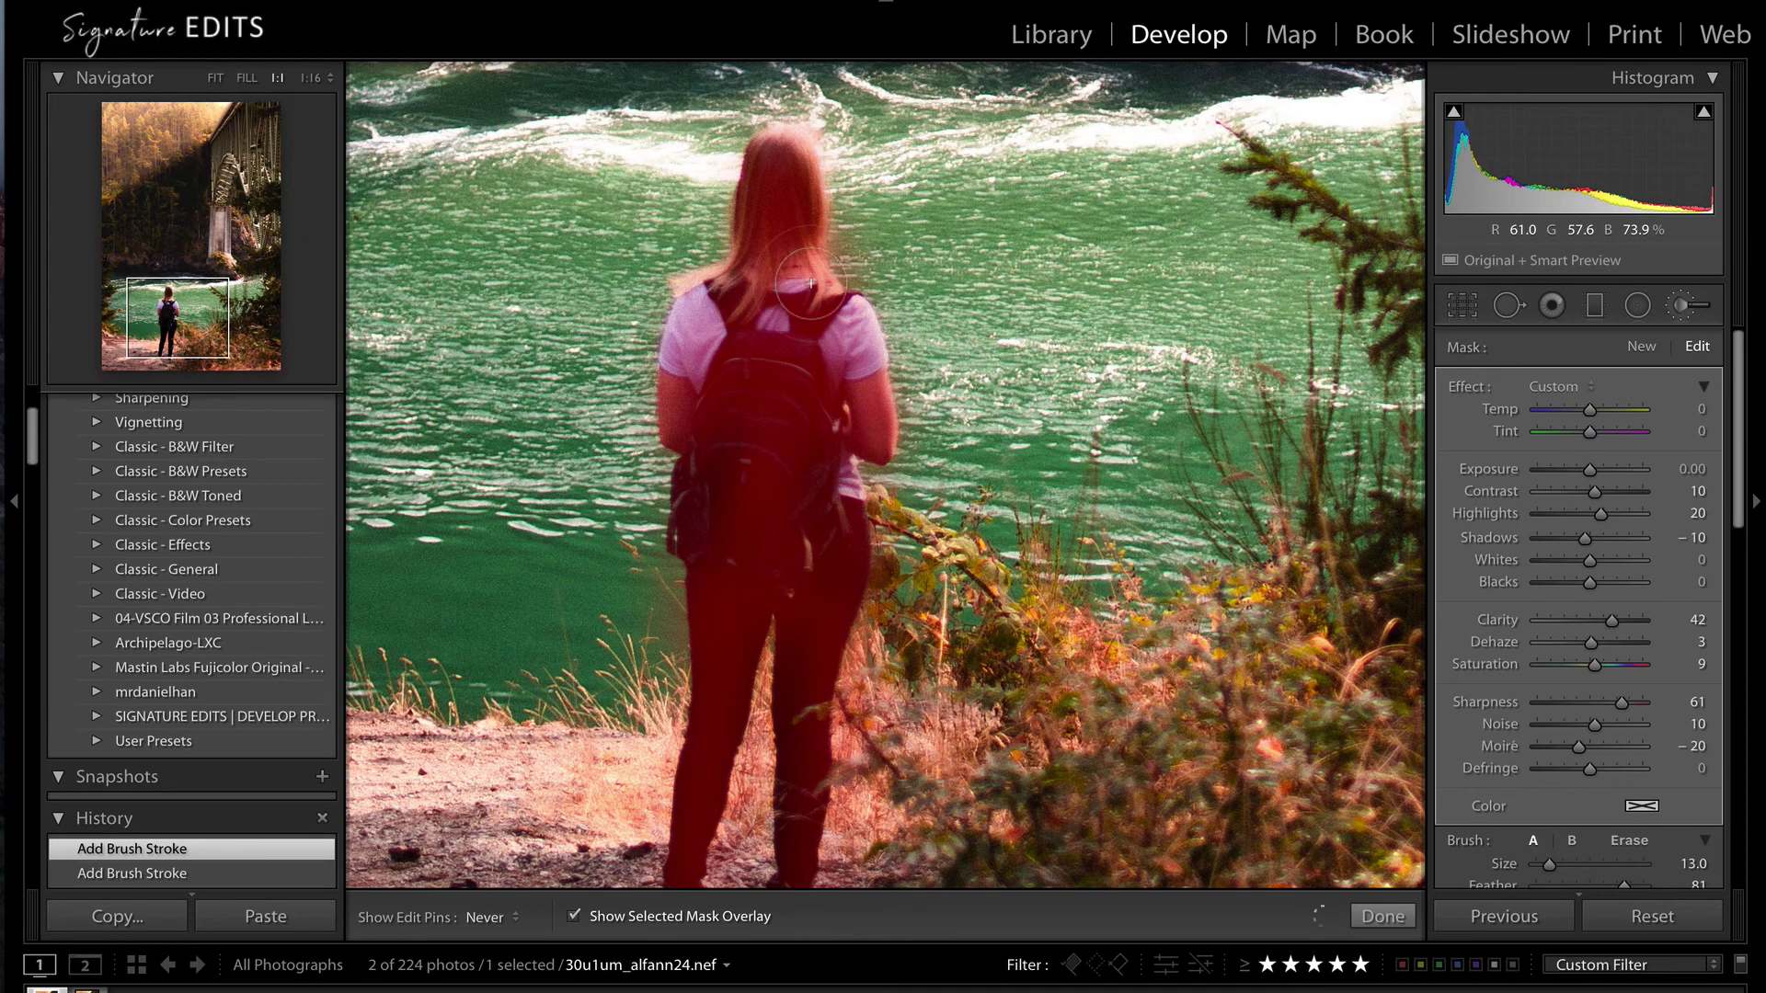
pyautogui.press('h')
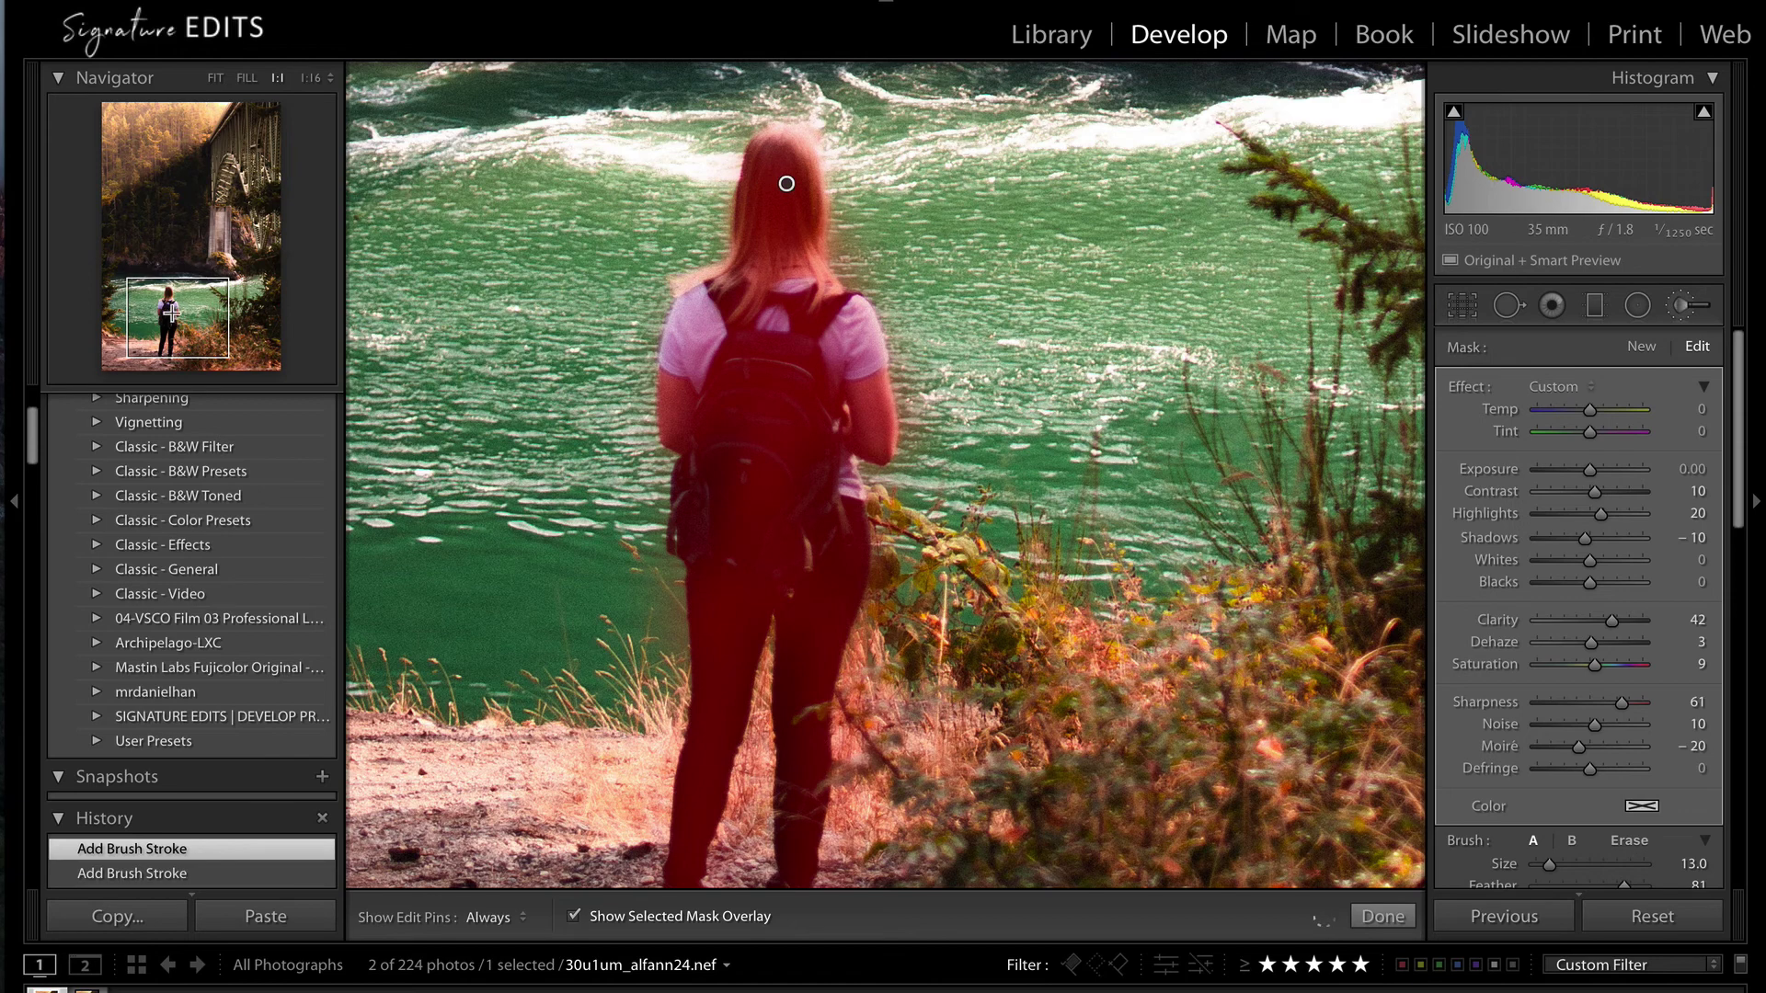
# Finalize the hiker mask at Clarity 81, Sharpness 100 and Saturation 0, then fit the photo
pyautogui.moveTo(163, 280); pyautogui.dragTo(159, 295)
pyautogui.press('h')
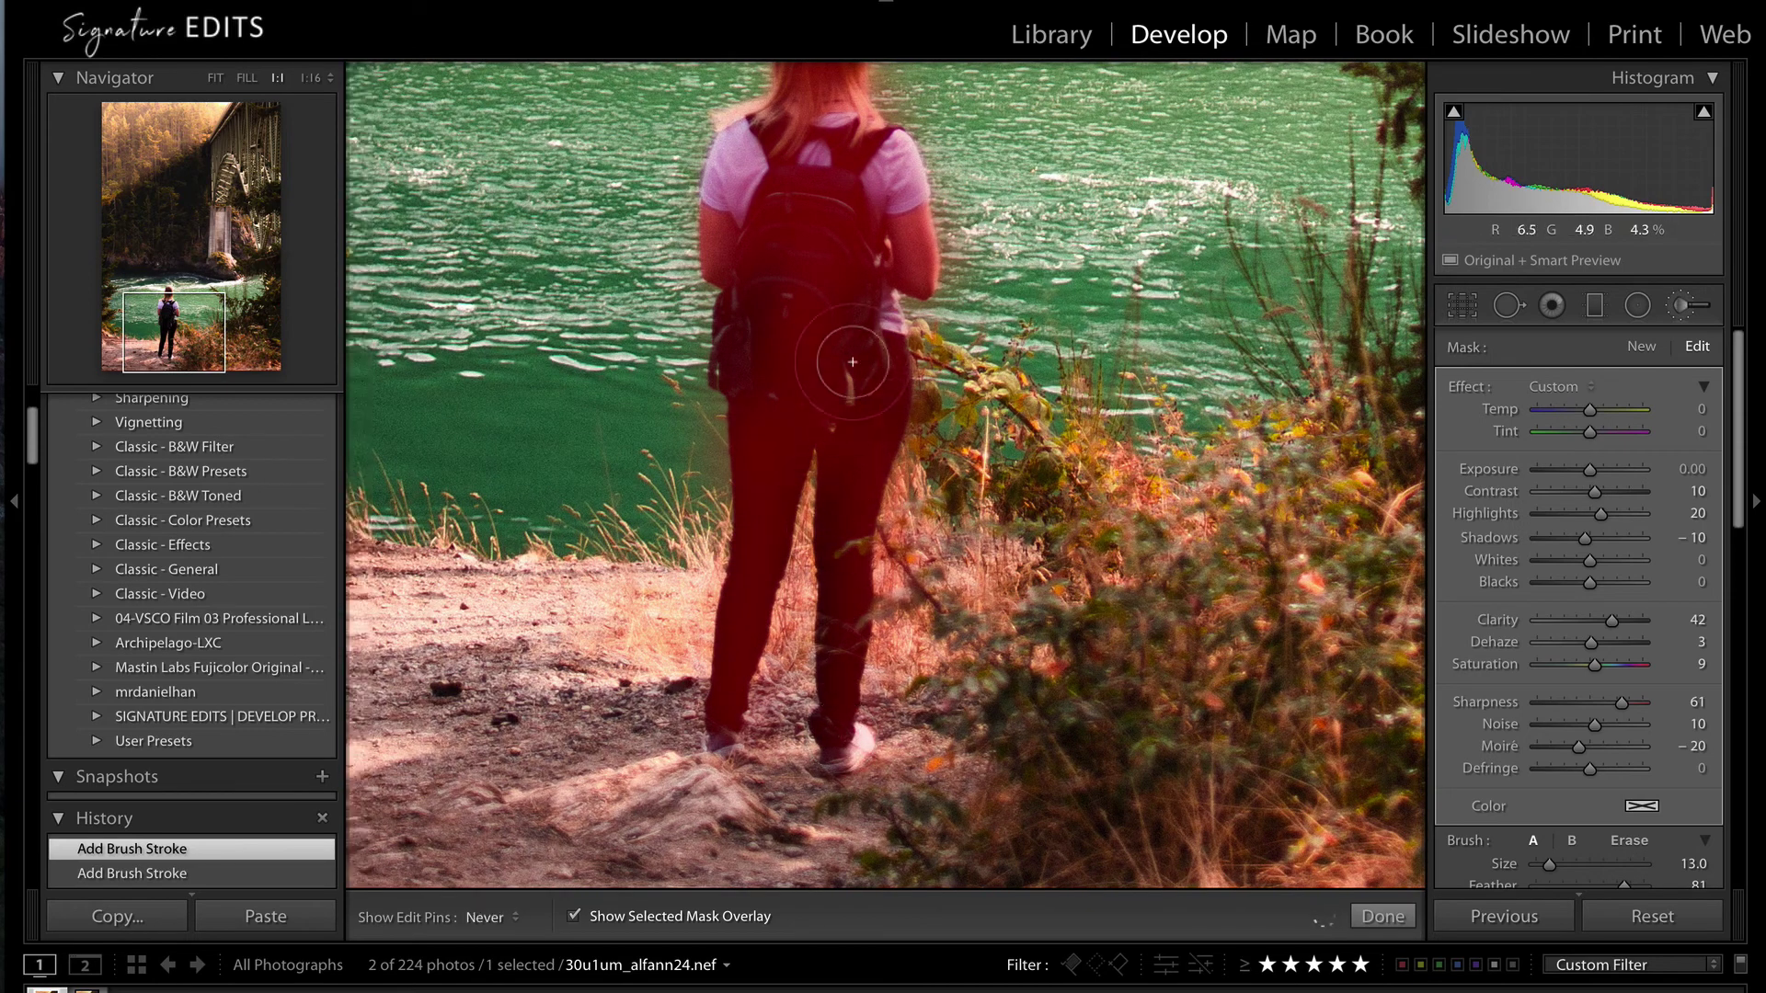
pyautogui.press('h')
pyautogui.press('o')
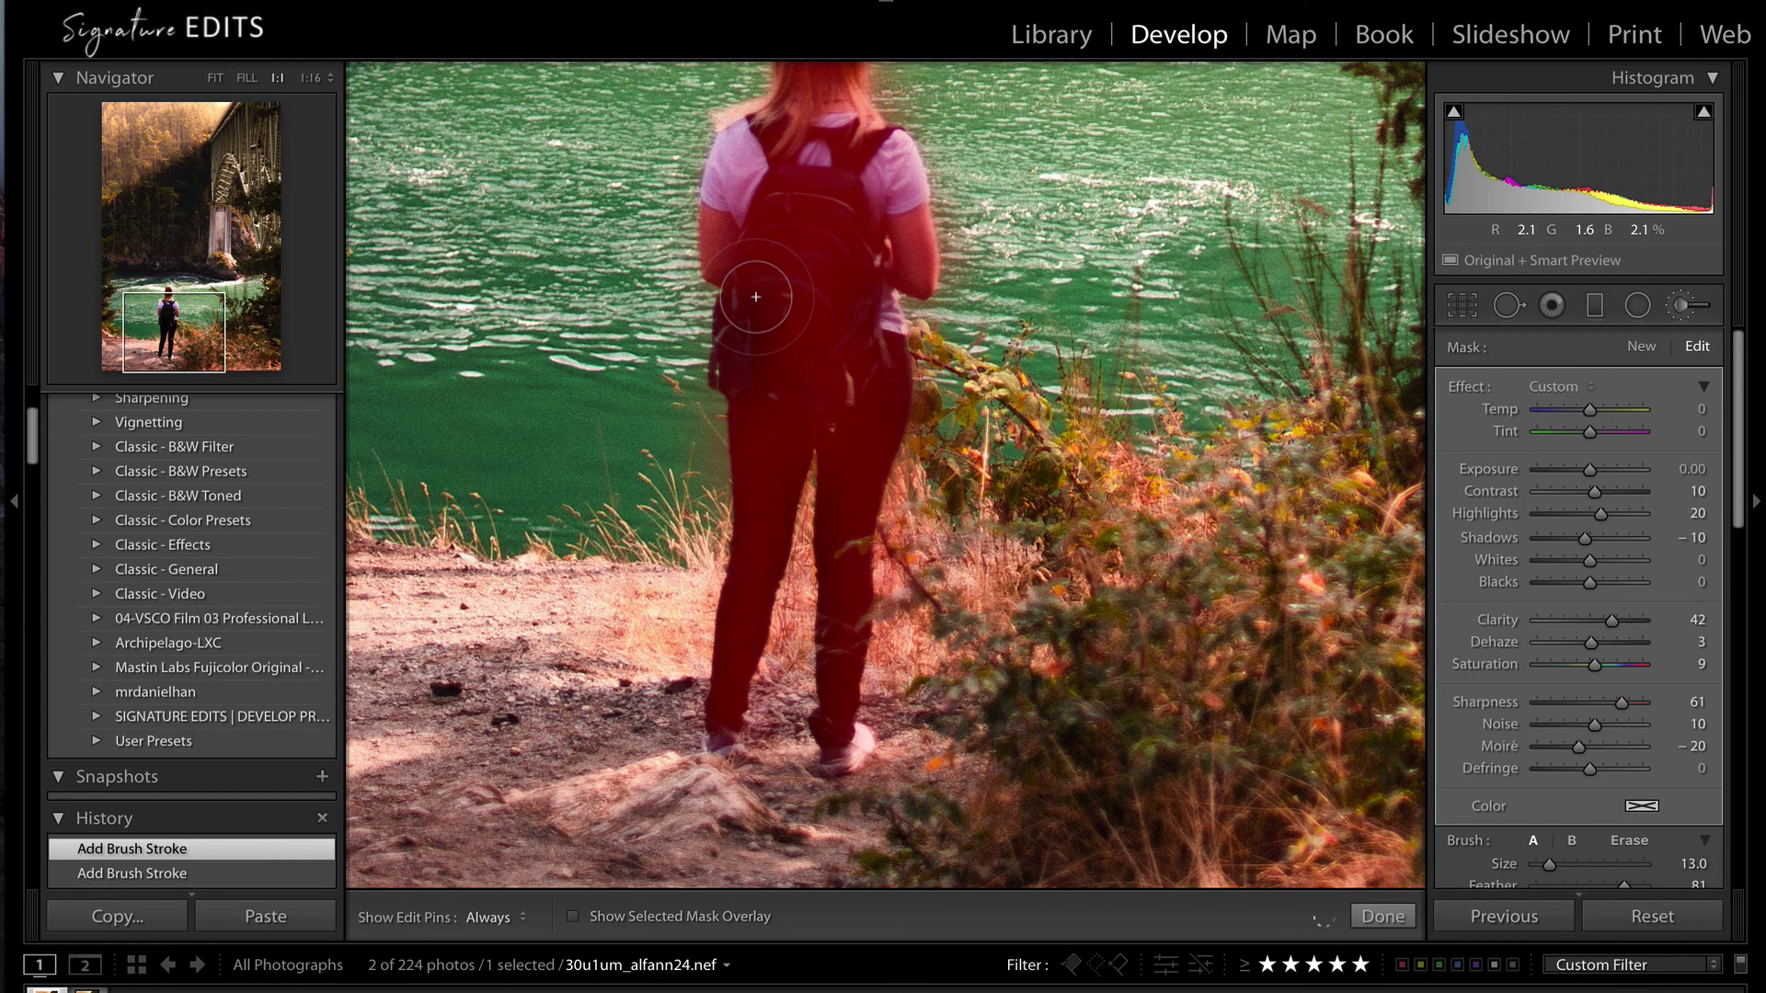
pyautogui.moveTo(162, 320); pyautogui.dragTo(163, 296)
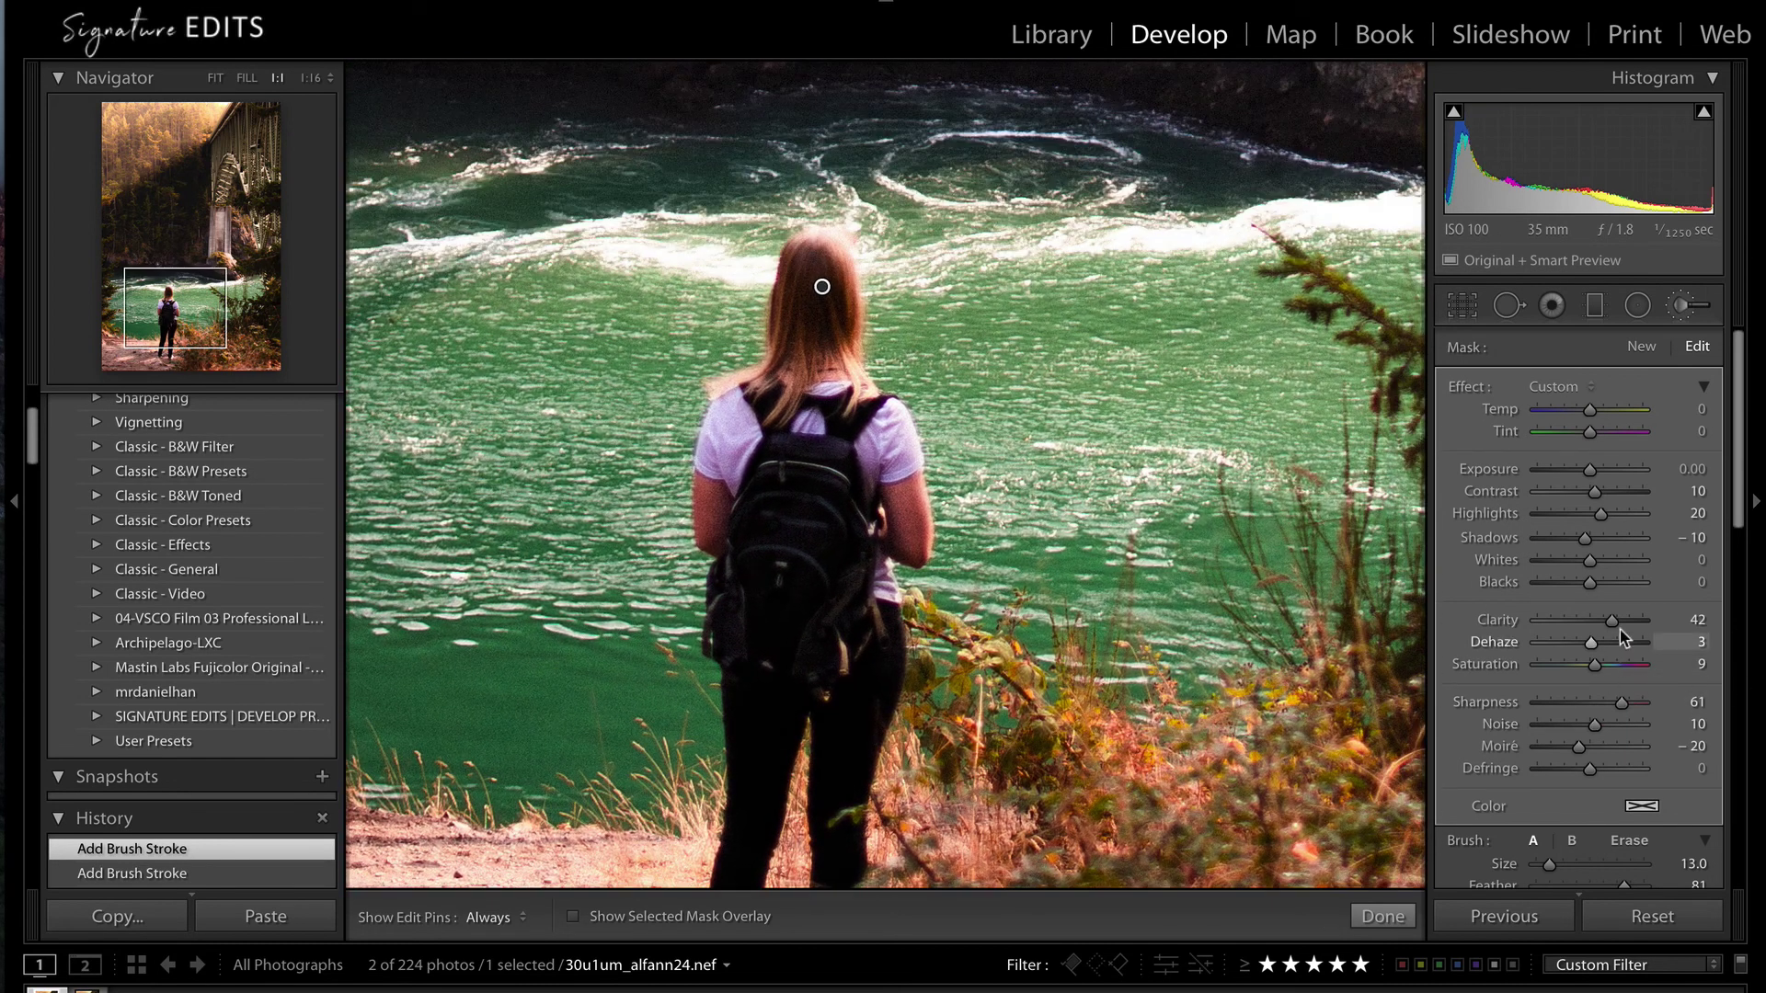
pyautogui.moveTo(1611, 620); pyautogui.dragTo(1627, 620)
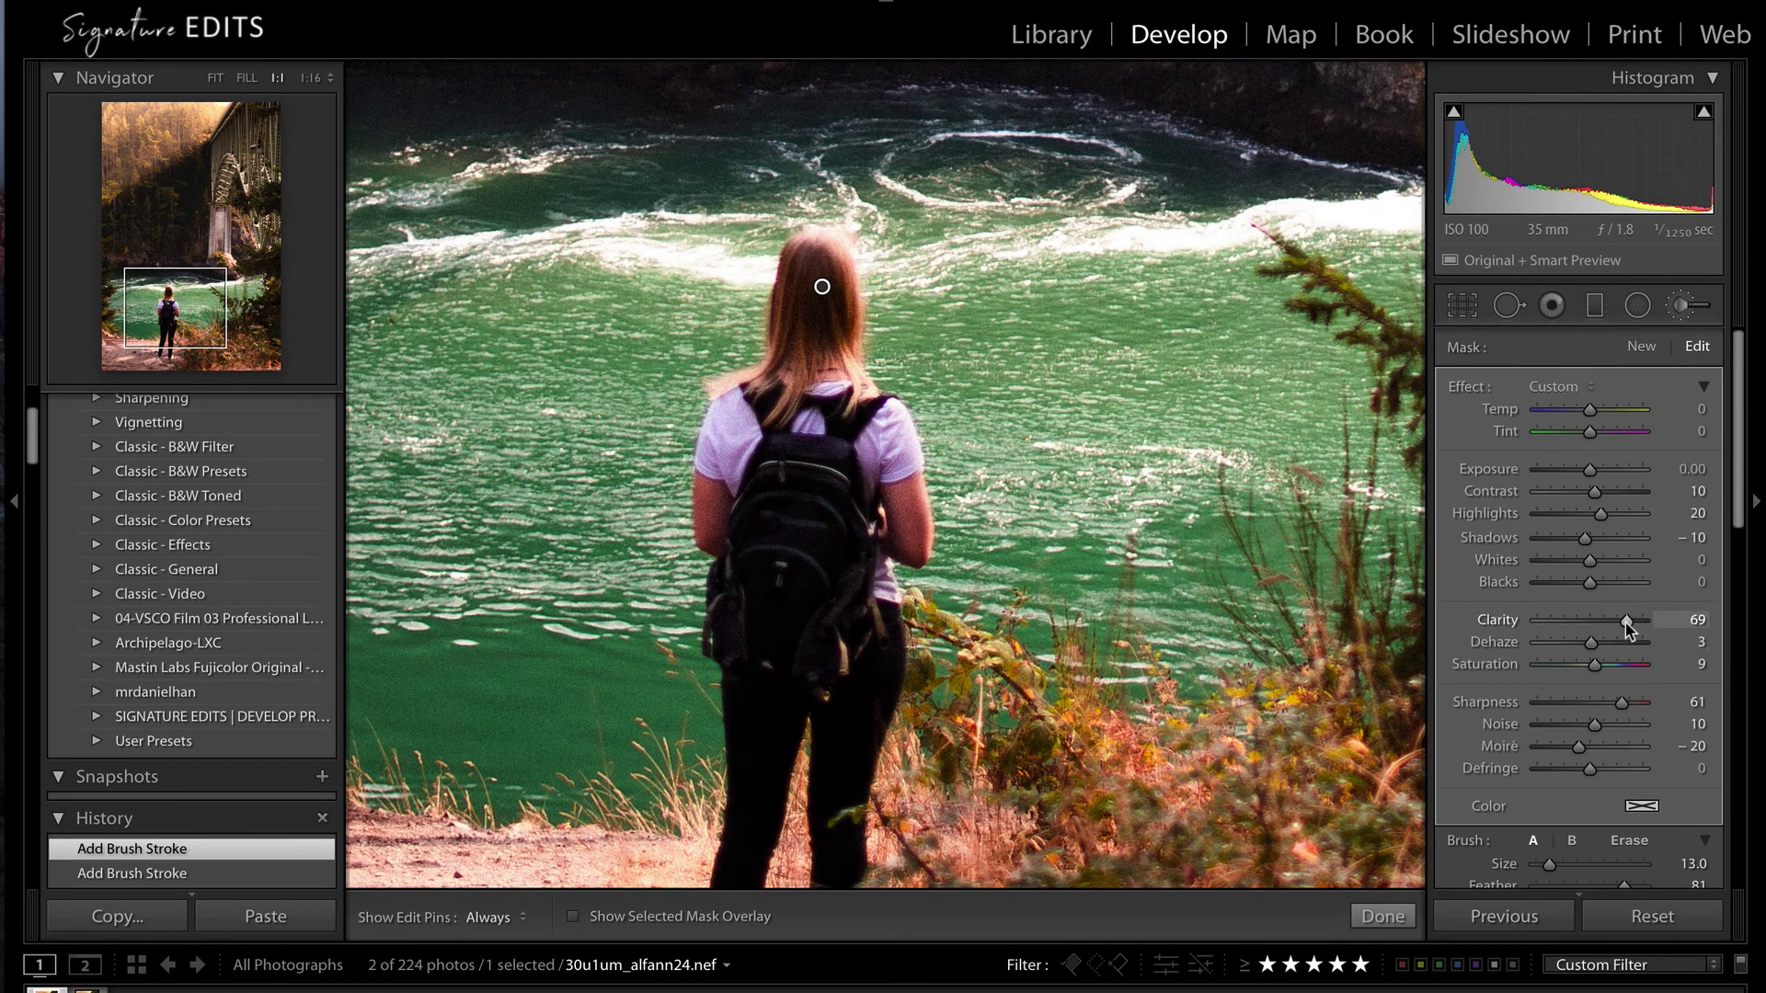
pyautogui.doubleClick(1597, 670)
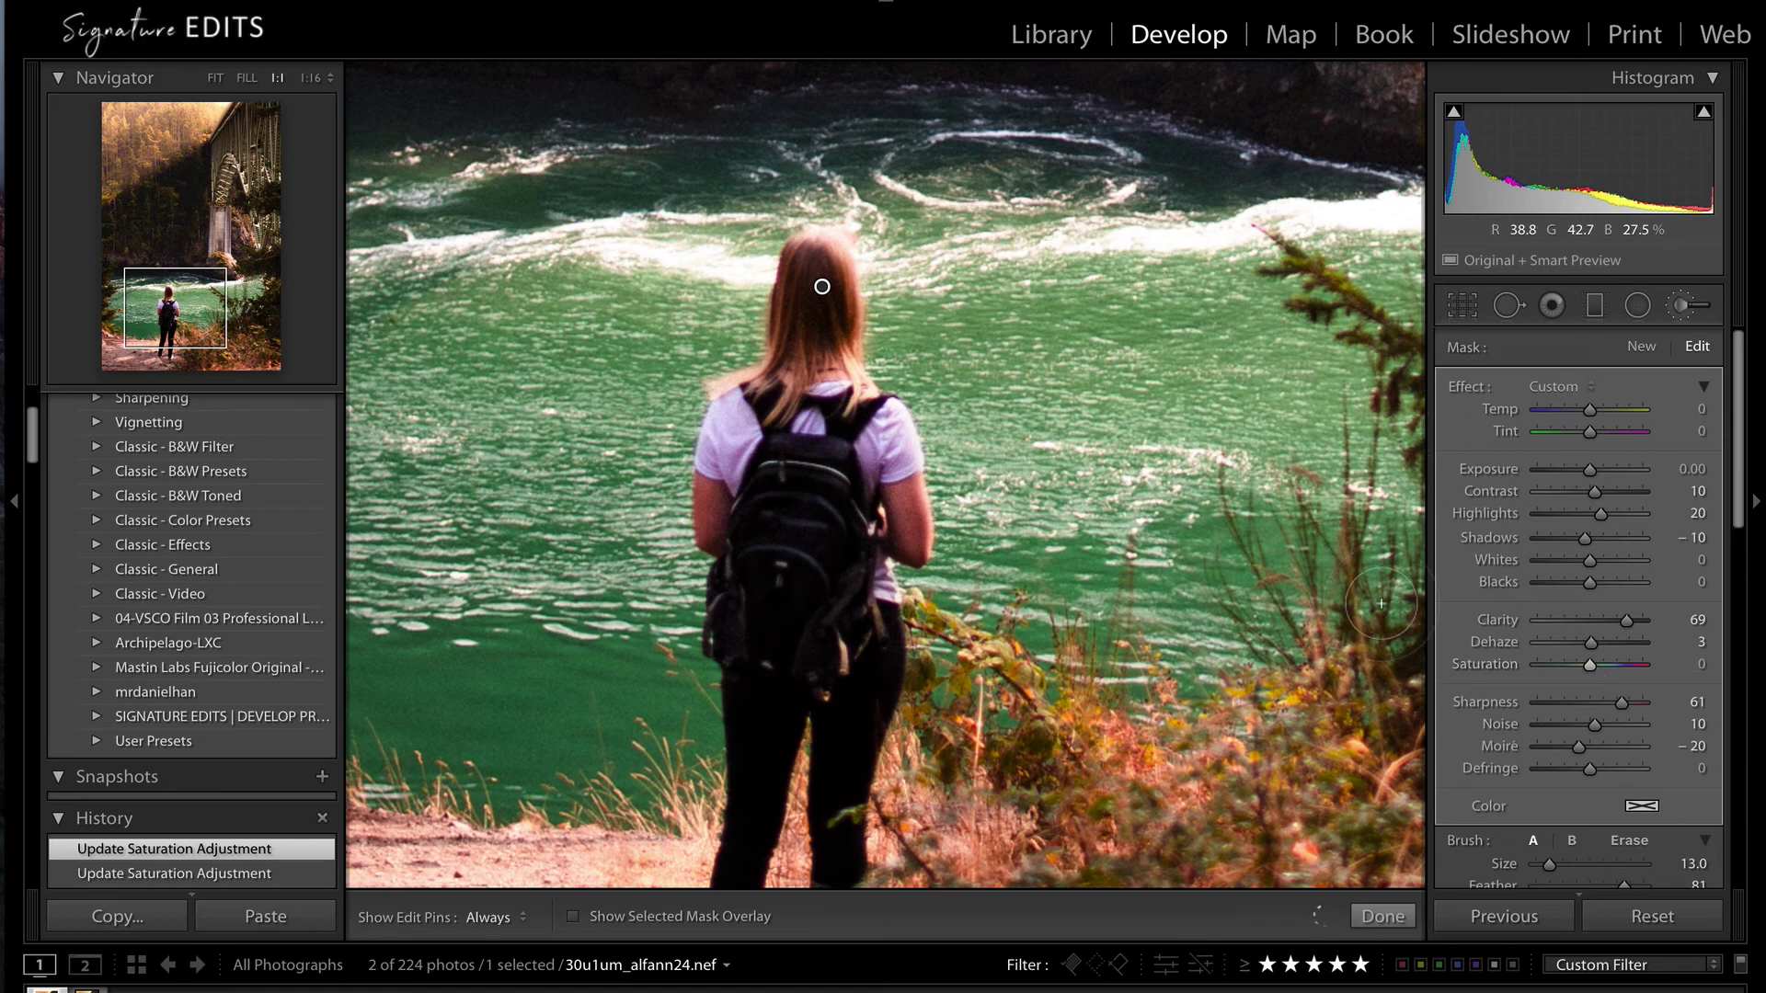
pyautogui.moveTo(1621, 702); pyautogui.dragTo(1656, 702)
pyautogui.moveTo(1629, 626); pyautogui.dragTo(1634, 626)
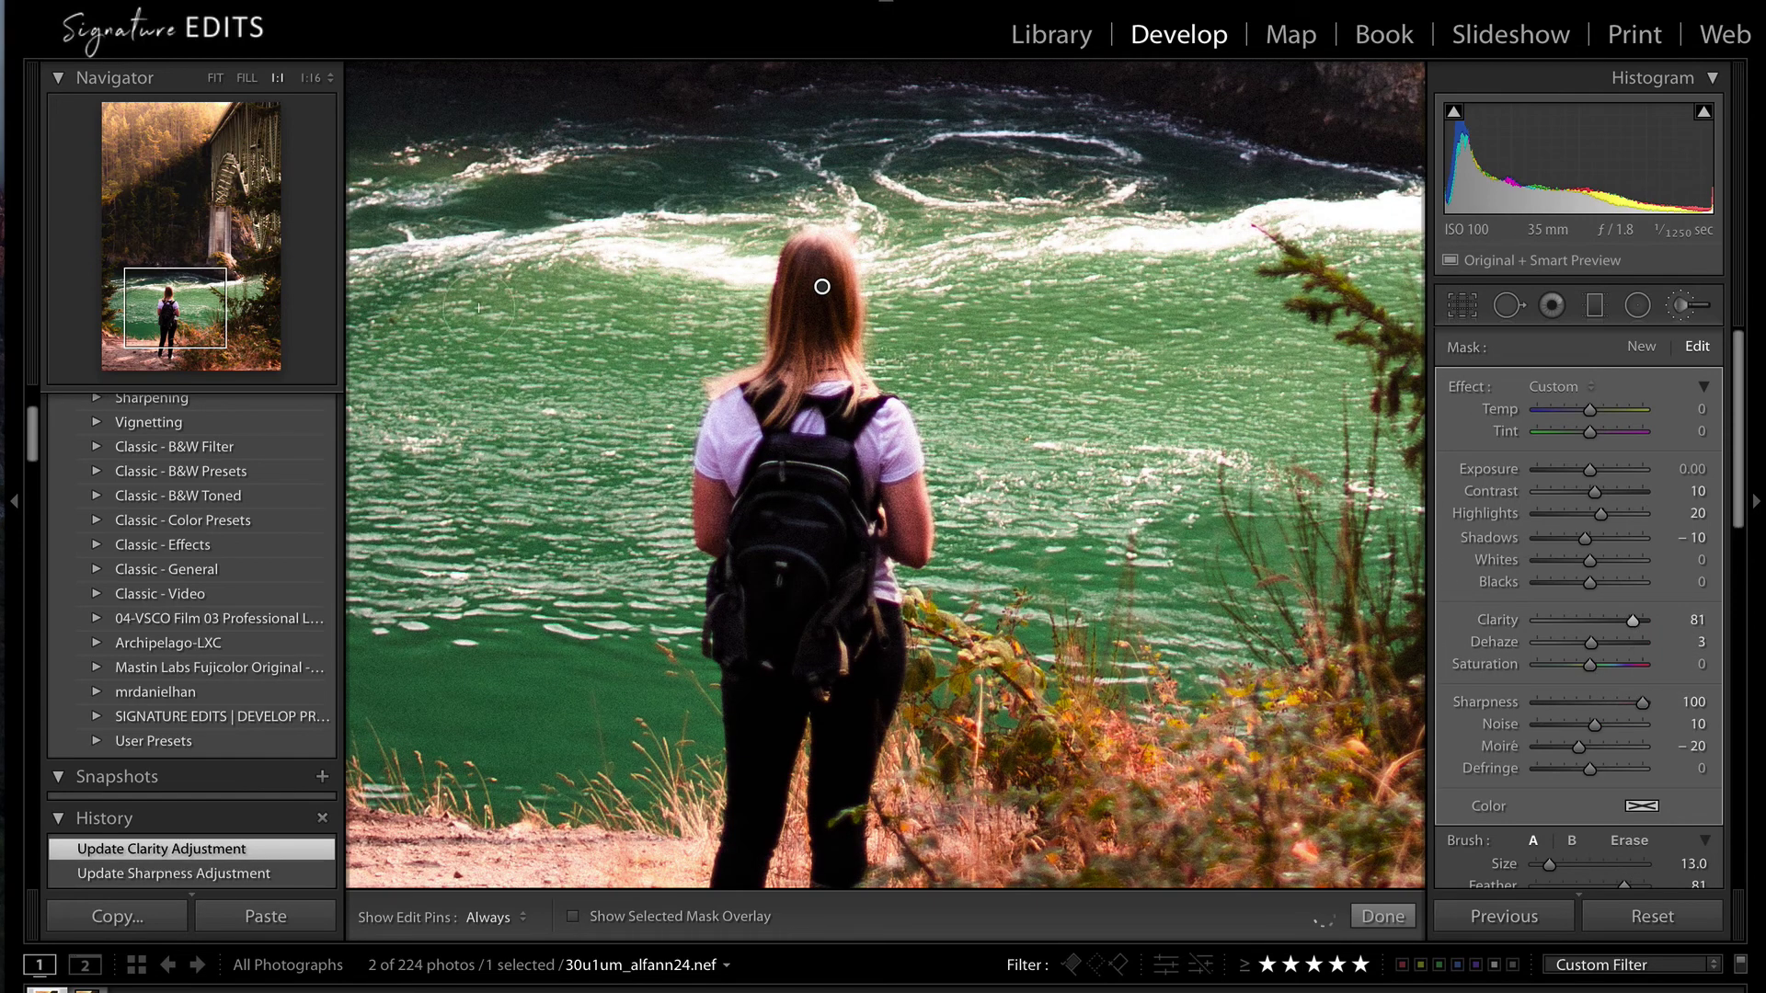
pyautogui.click(219, 78)
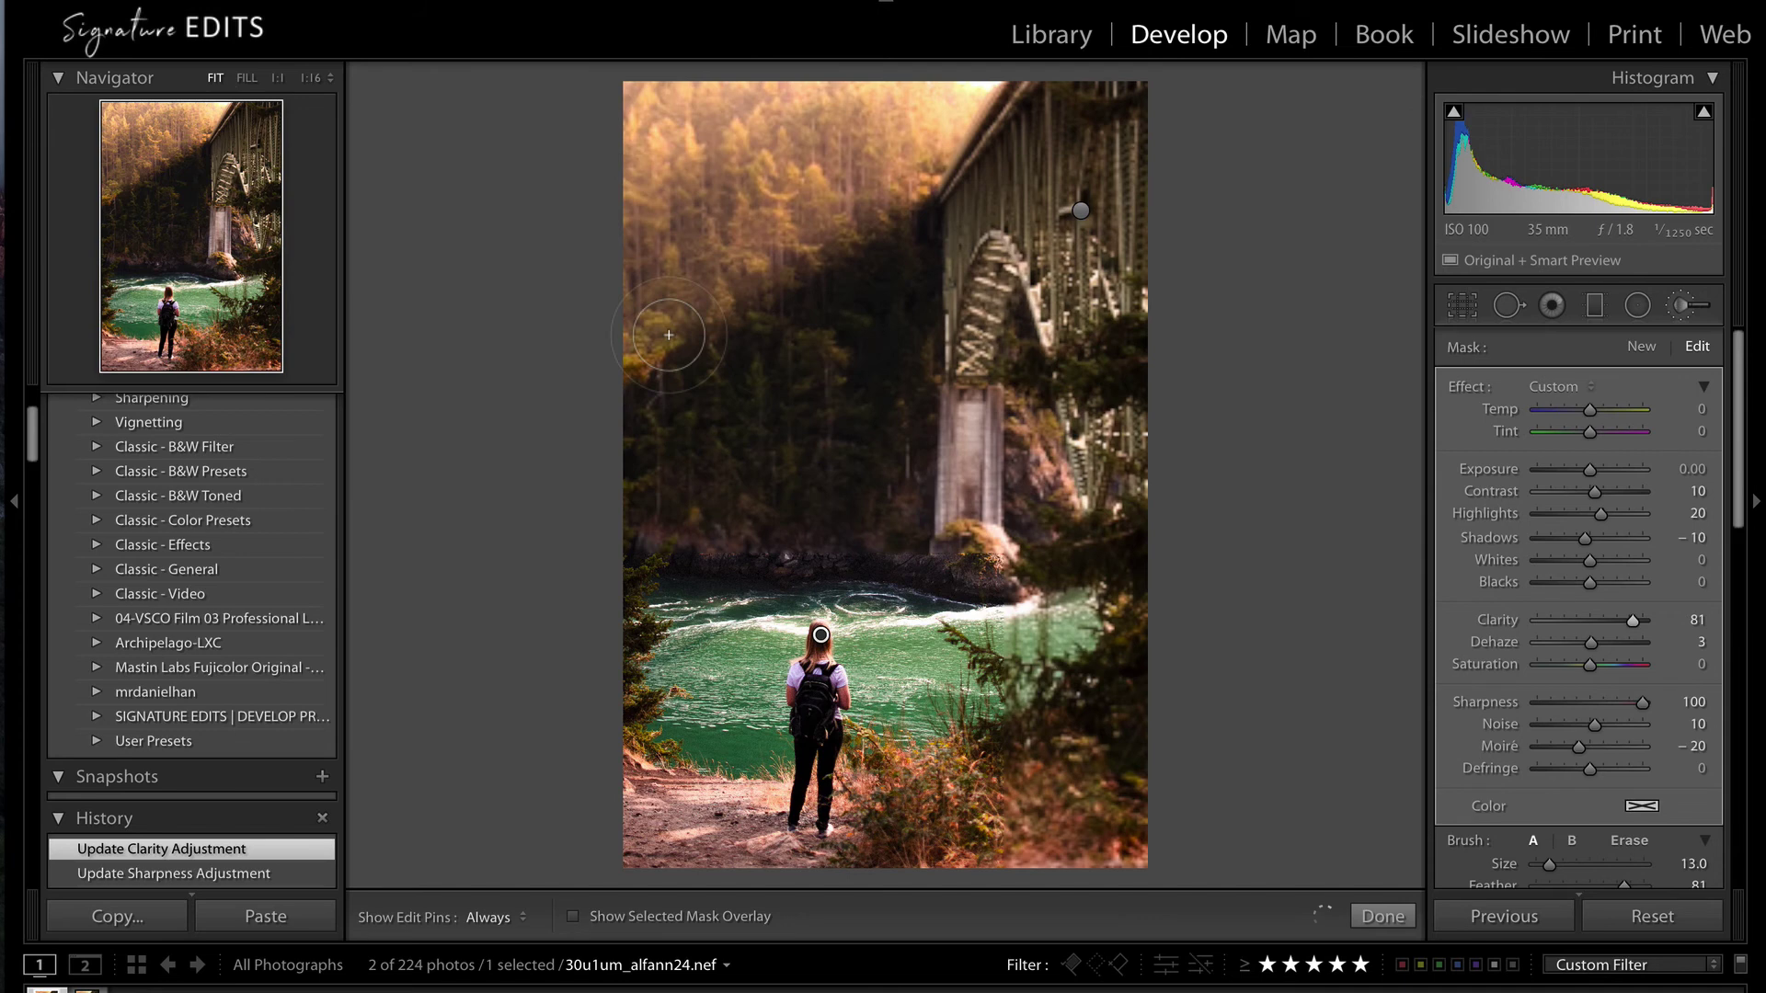
pyautogui.press('k')
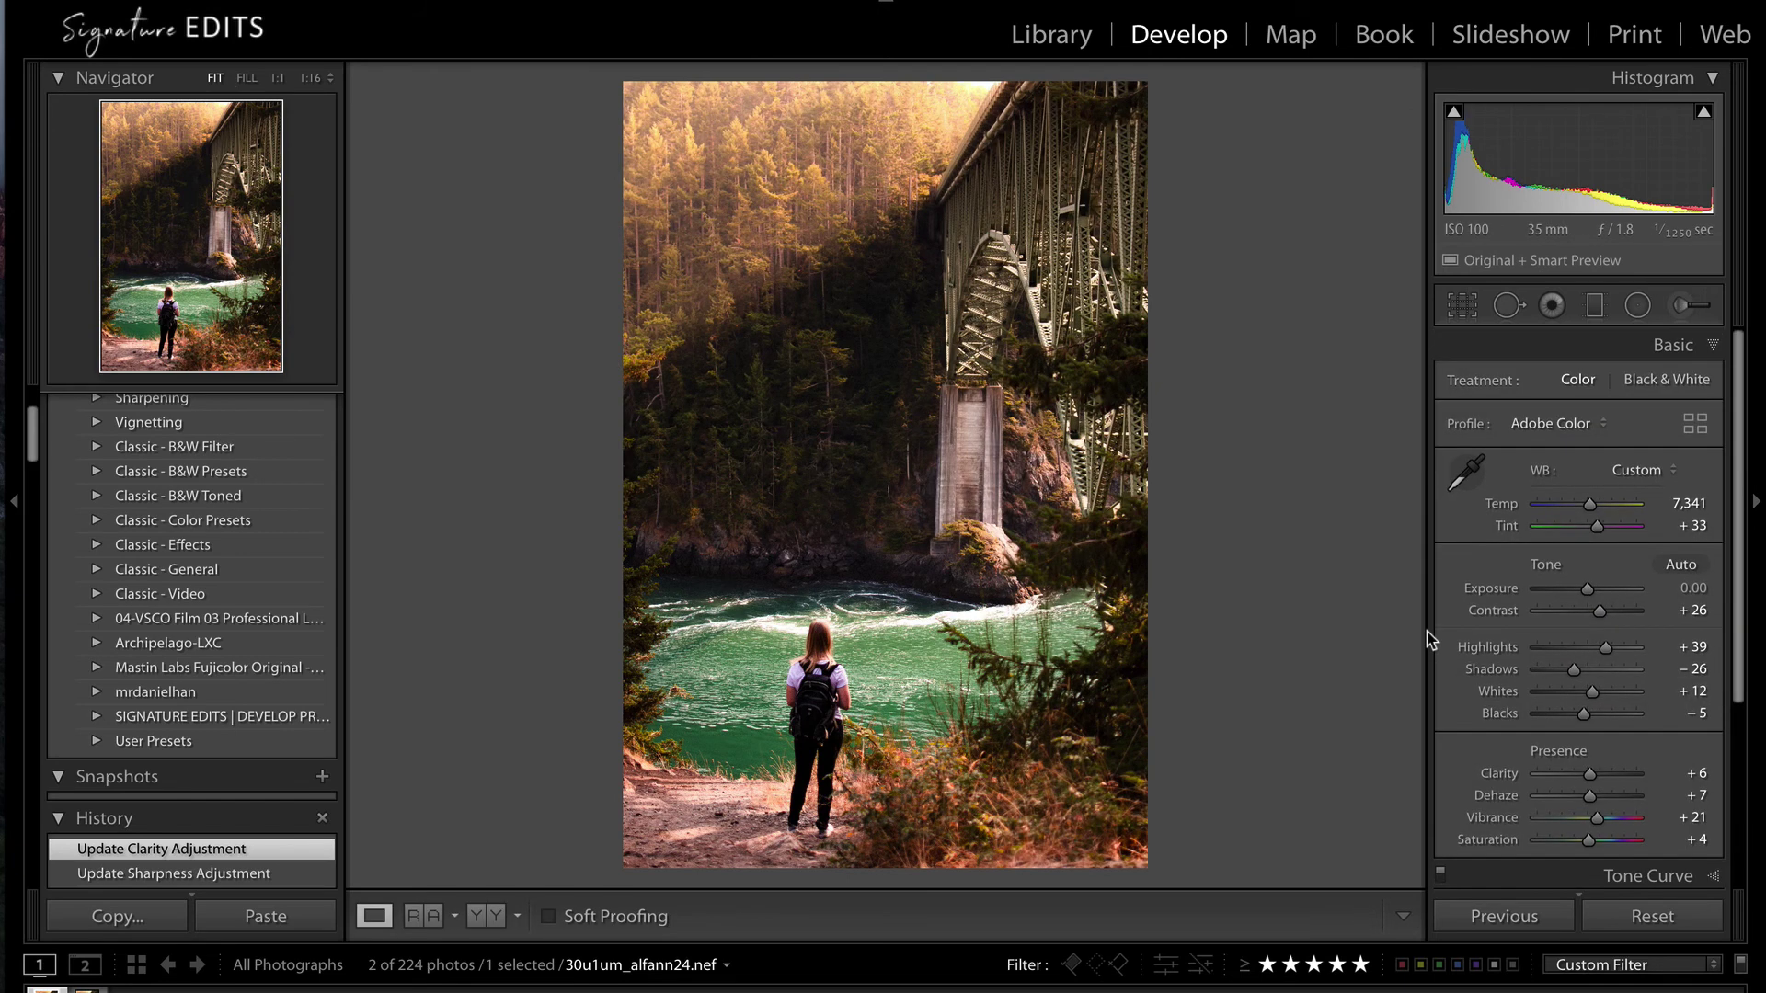